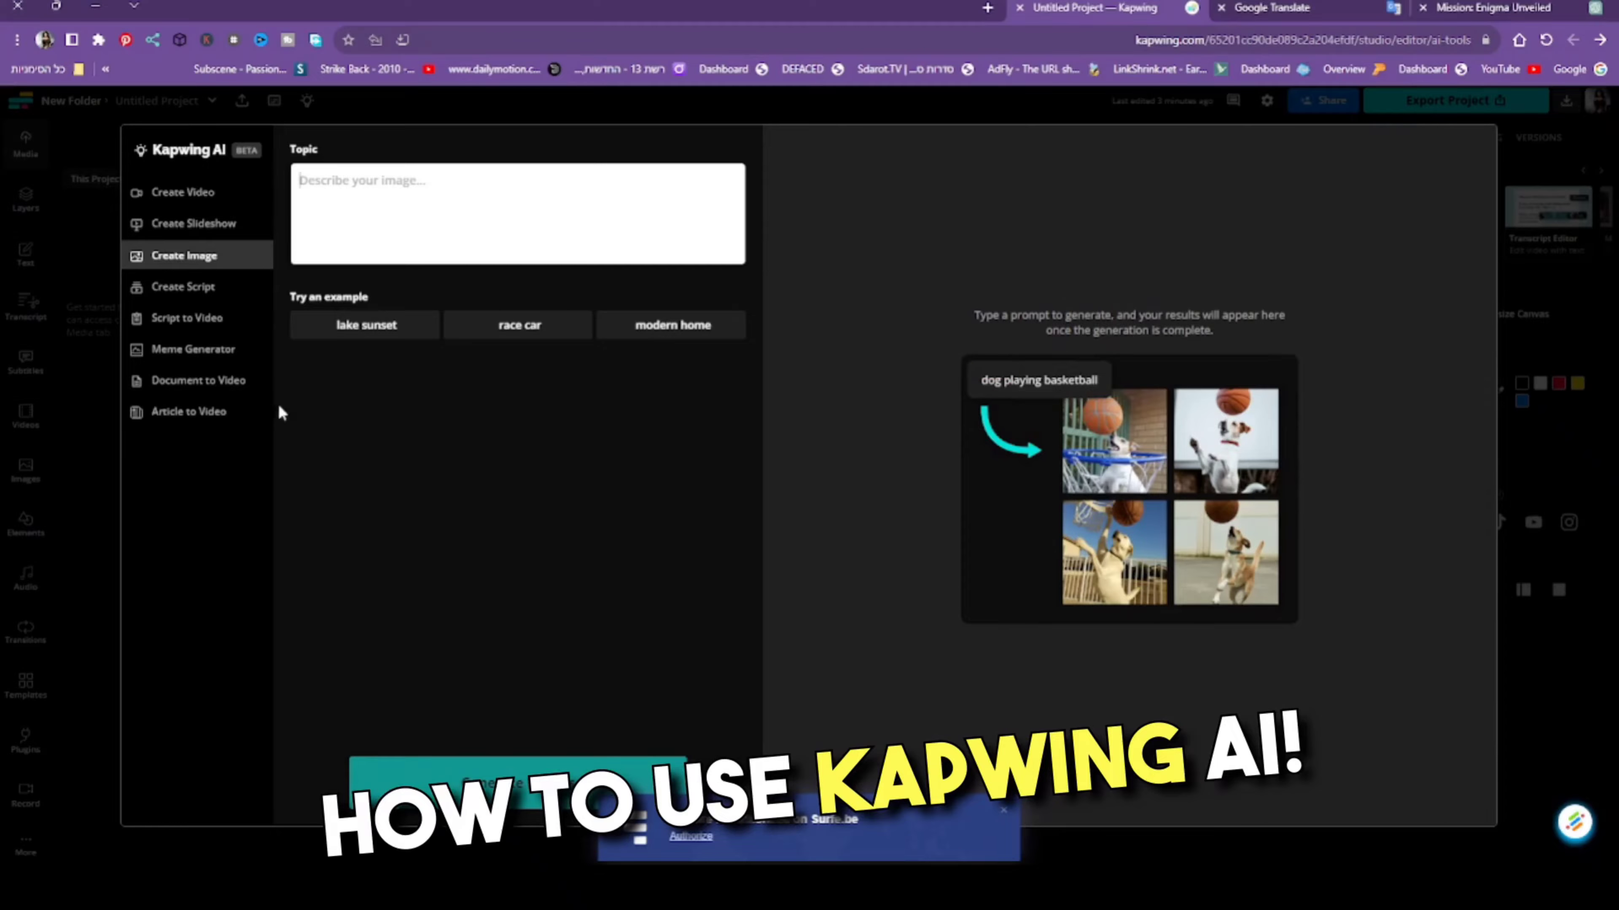
- Configure Create Script with a 5m approximate duration and Shorts as the target platform
click(219, 290)
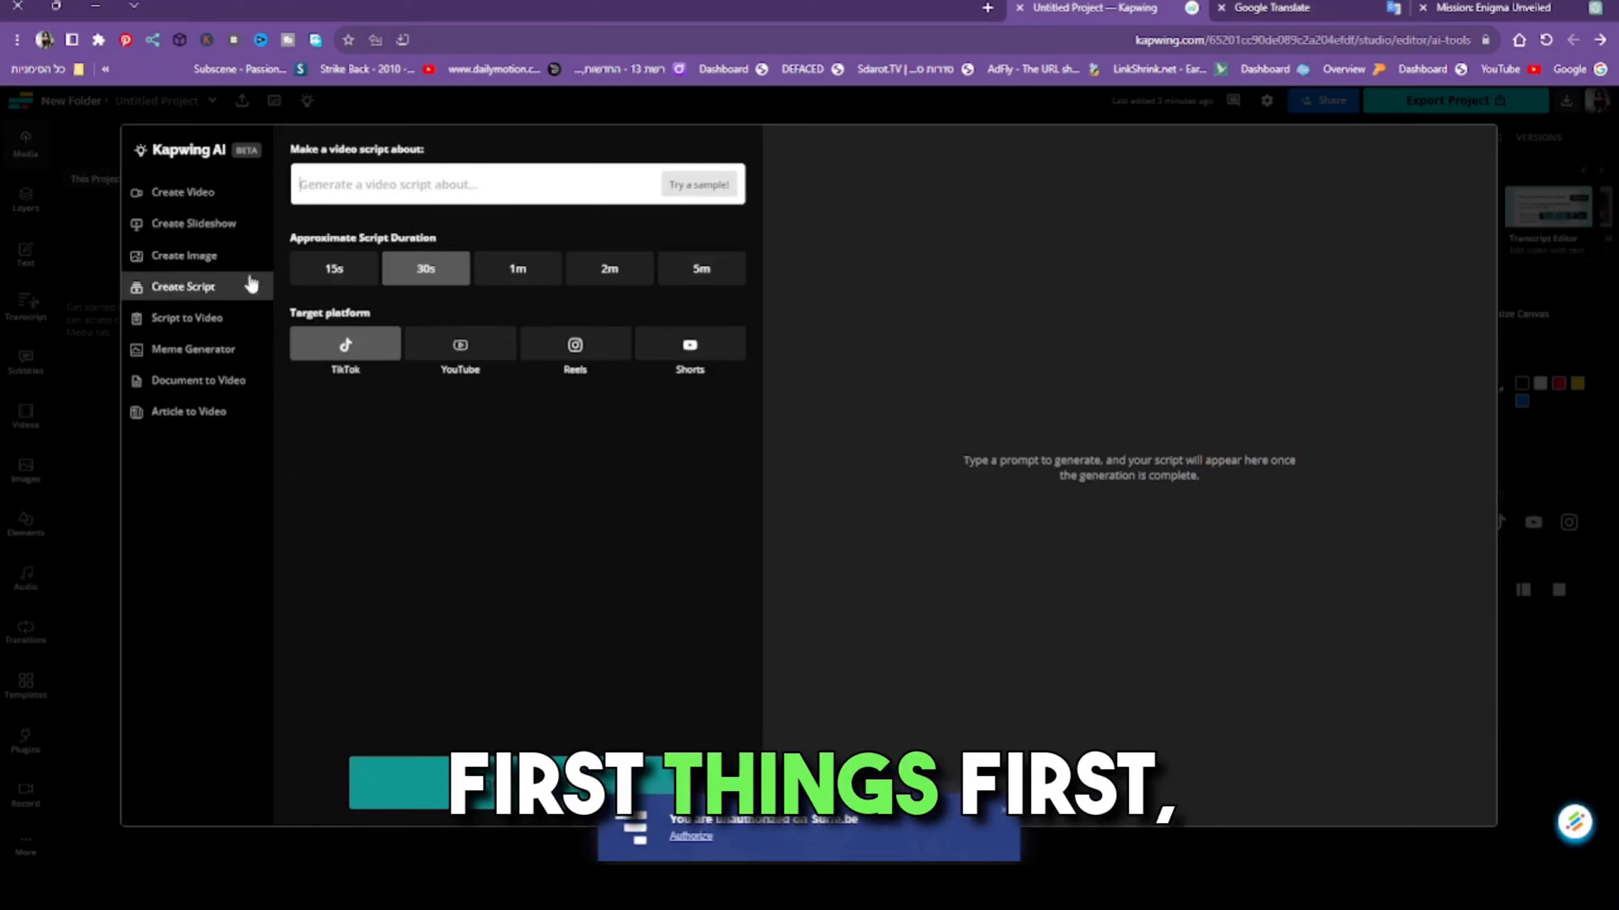
click(680, 283)
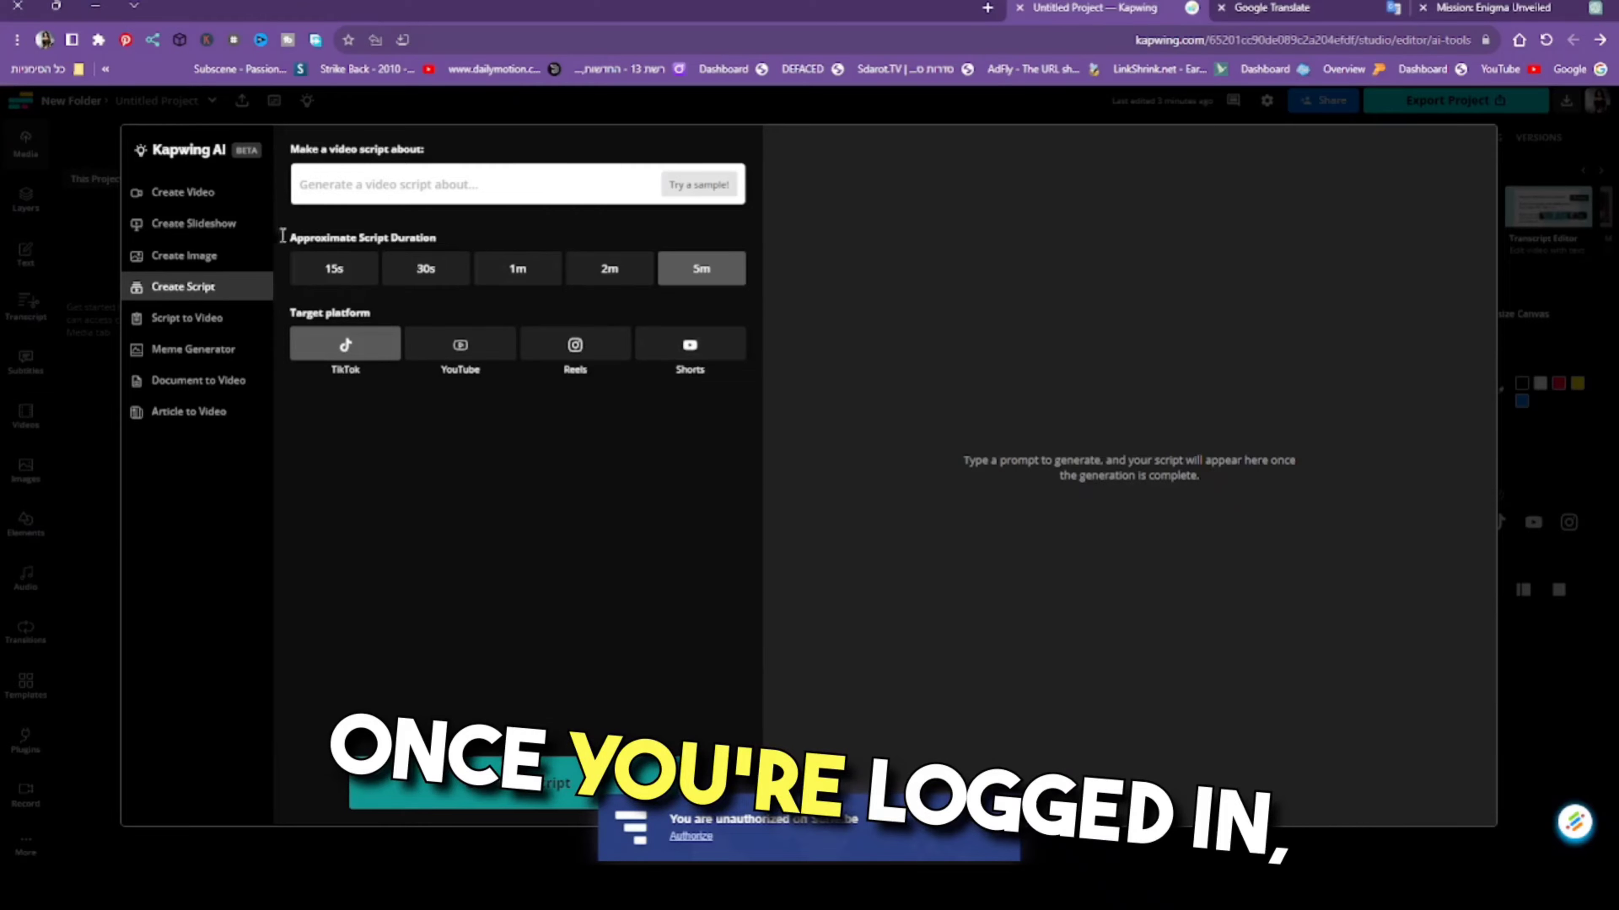
click(472, 344)
click(687, 349)
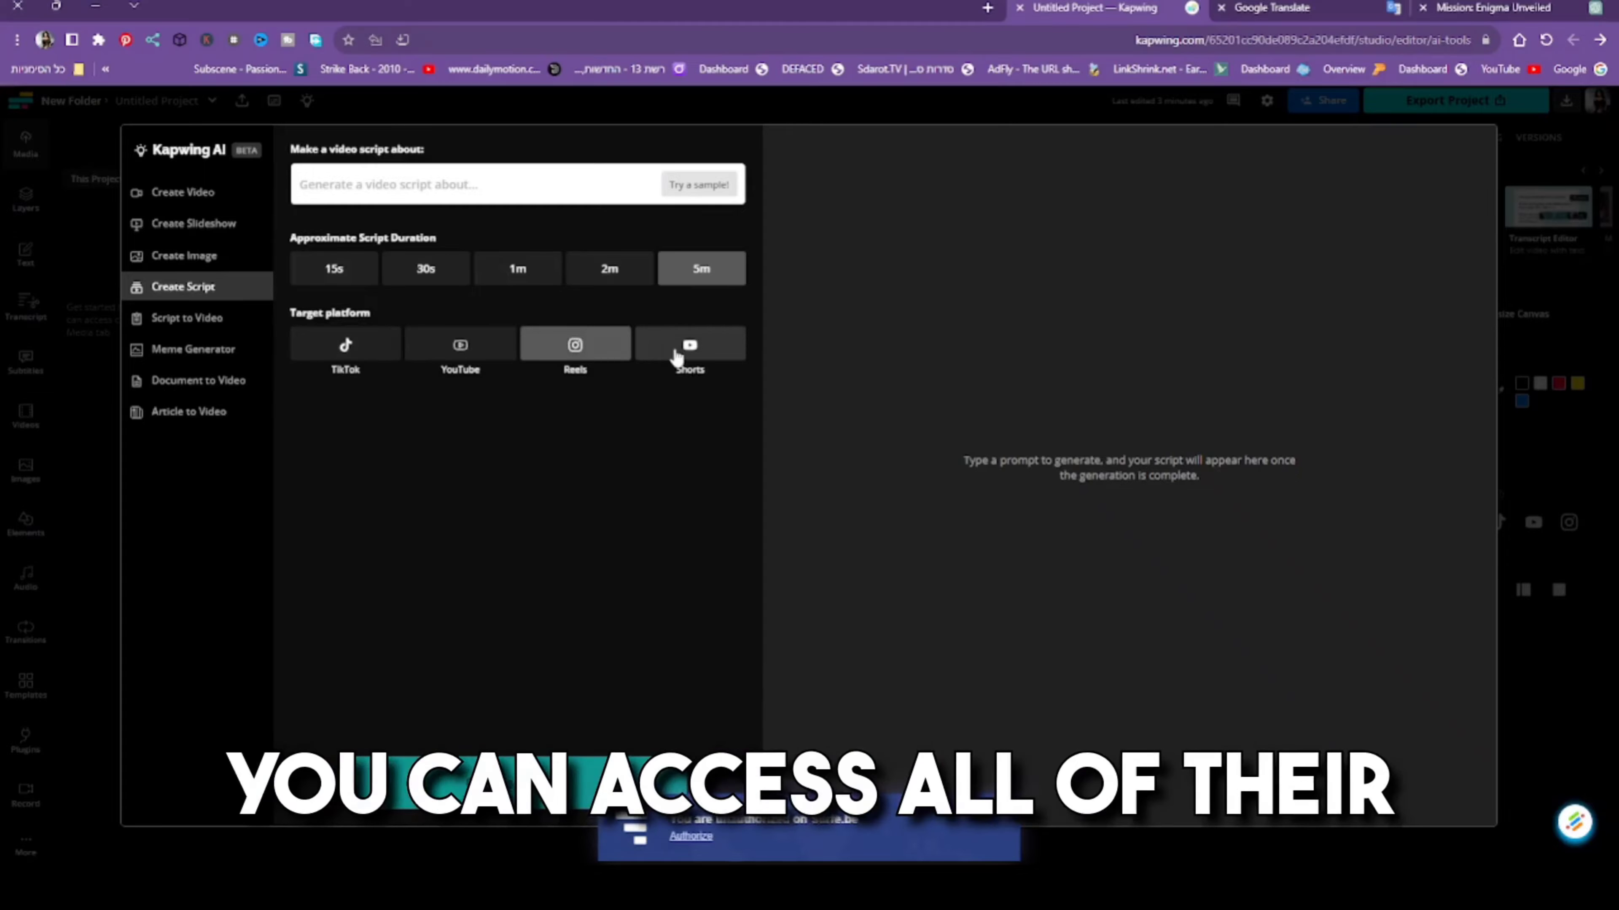
- Examine the narration voice and text input language options of Script to Video
click(167, 322)
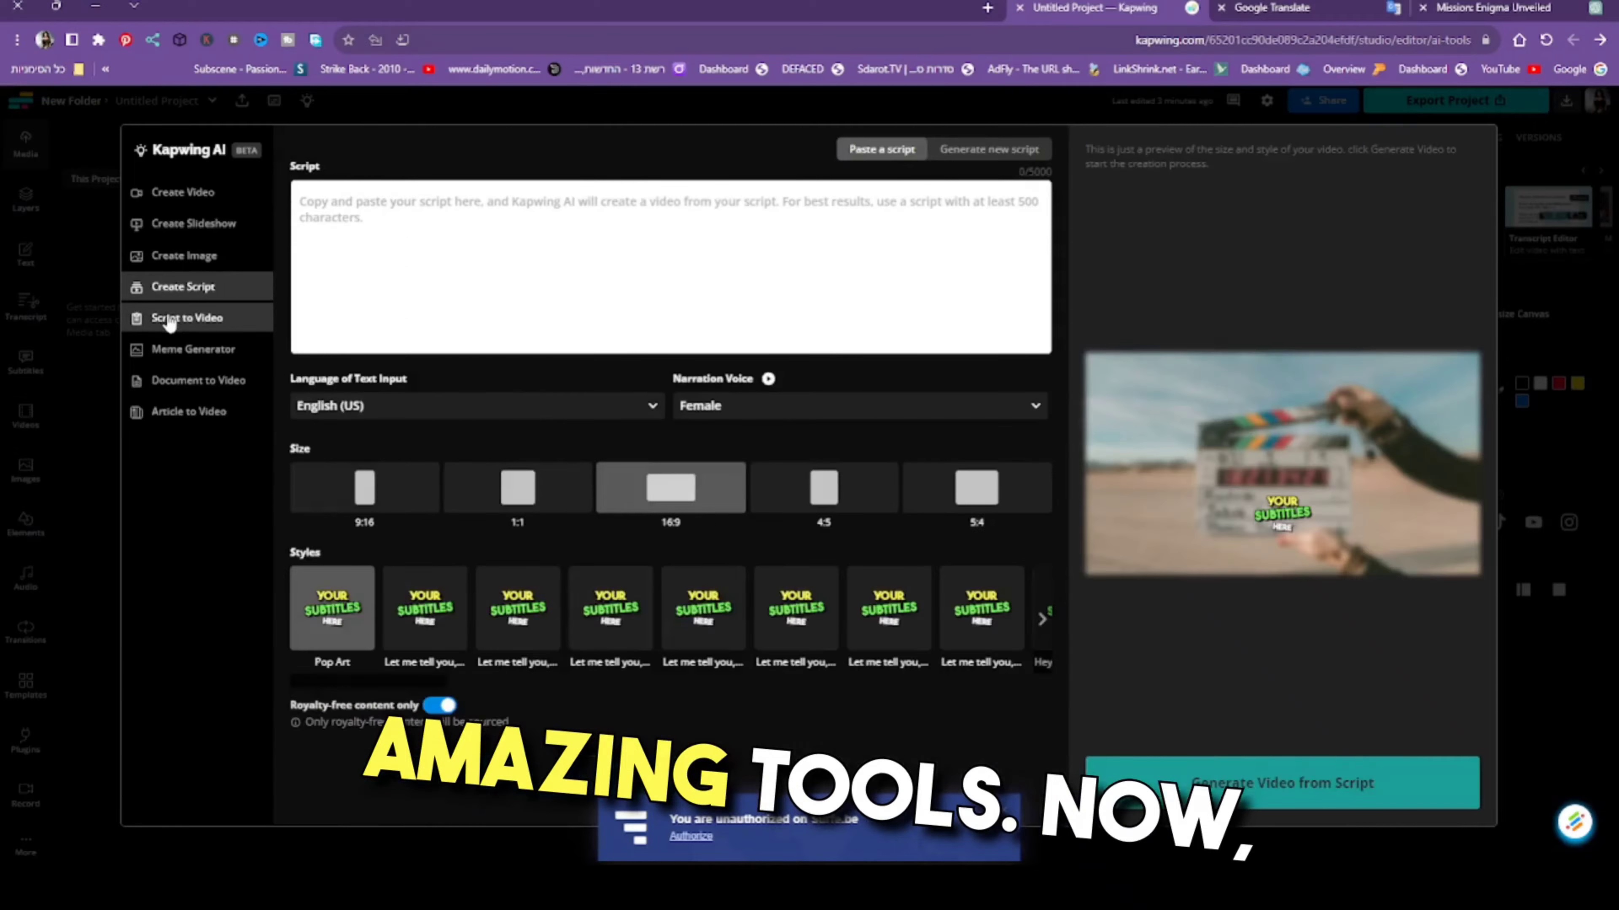
click(697, 411)
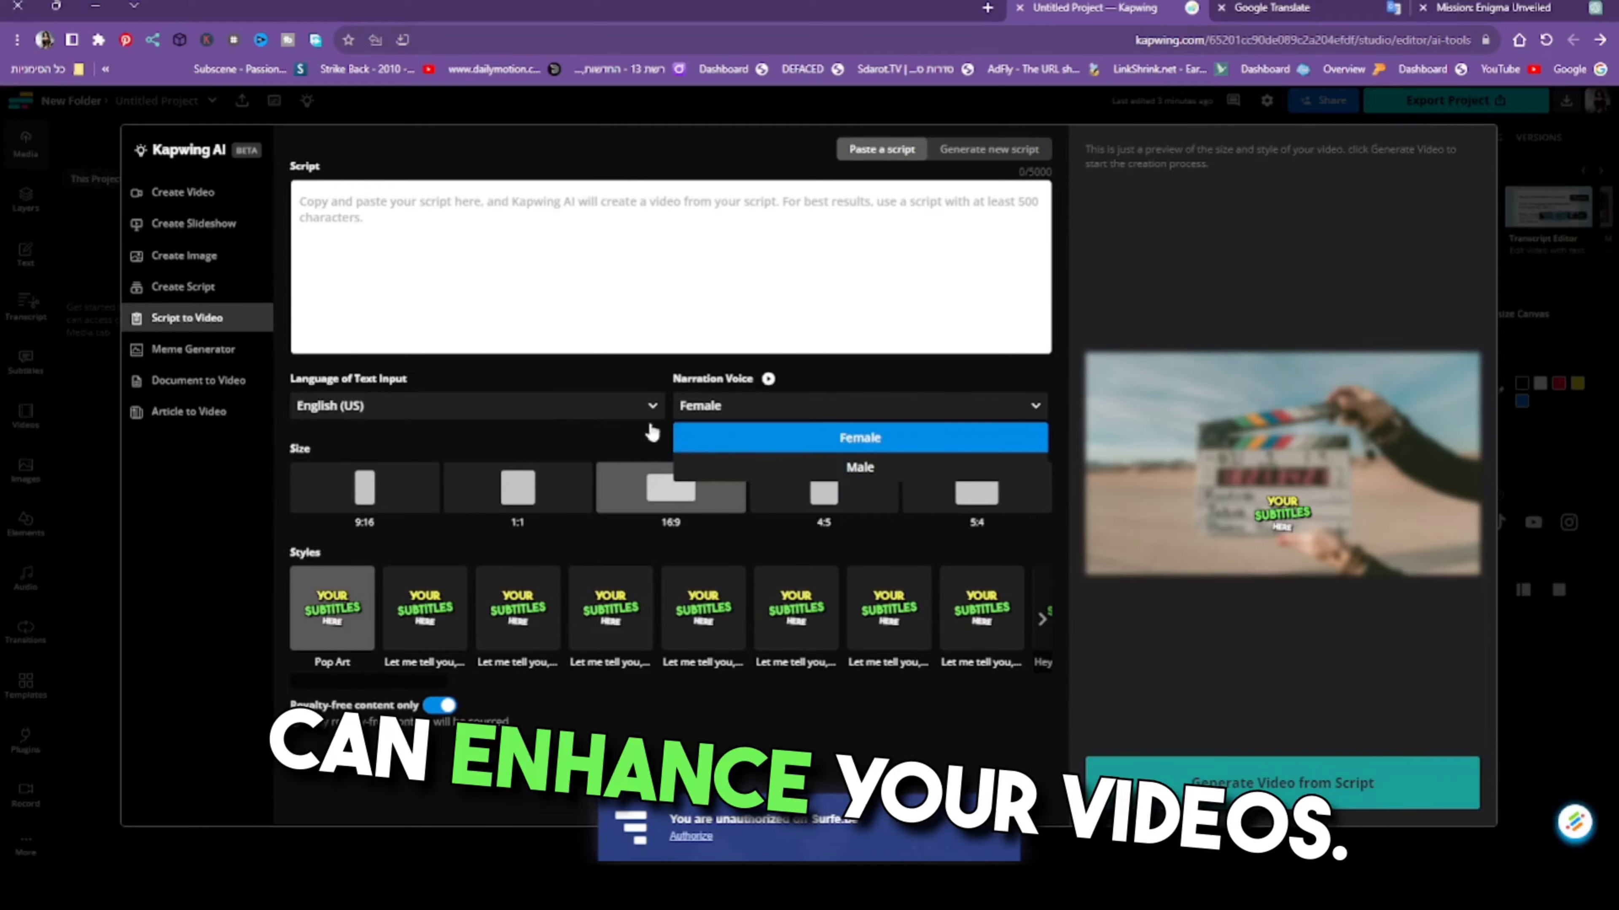
click(540, 414)
click(541, 414)
scroll(530, 440, down, 3)
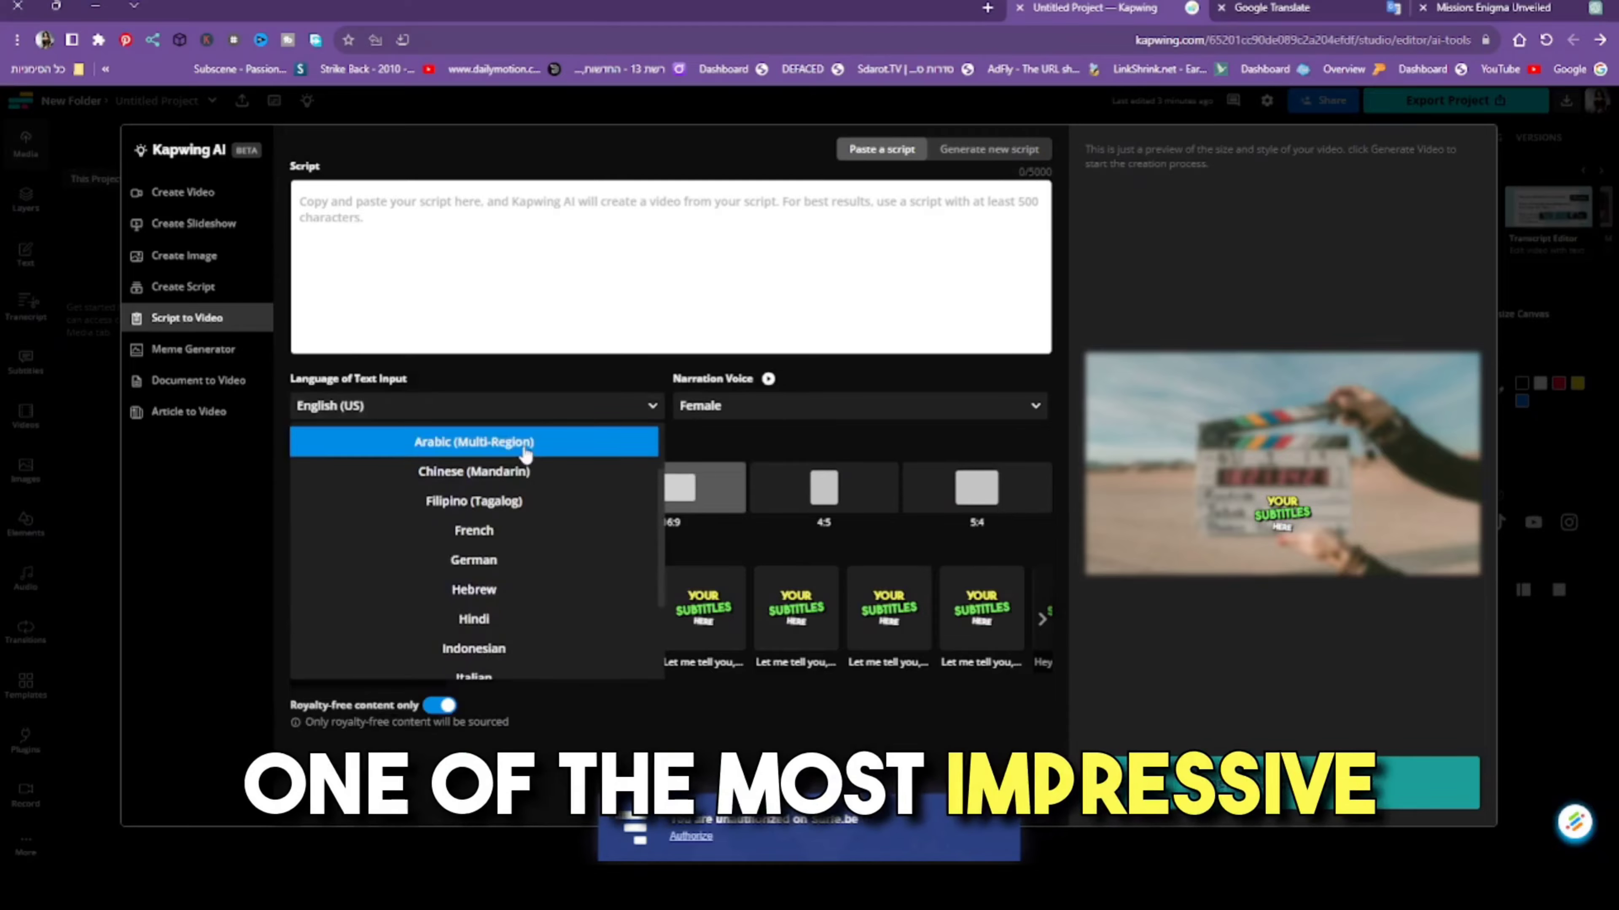
scroll(524, 454, down, 1)
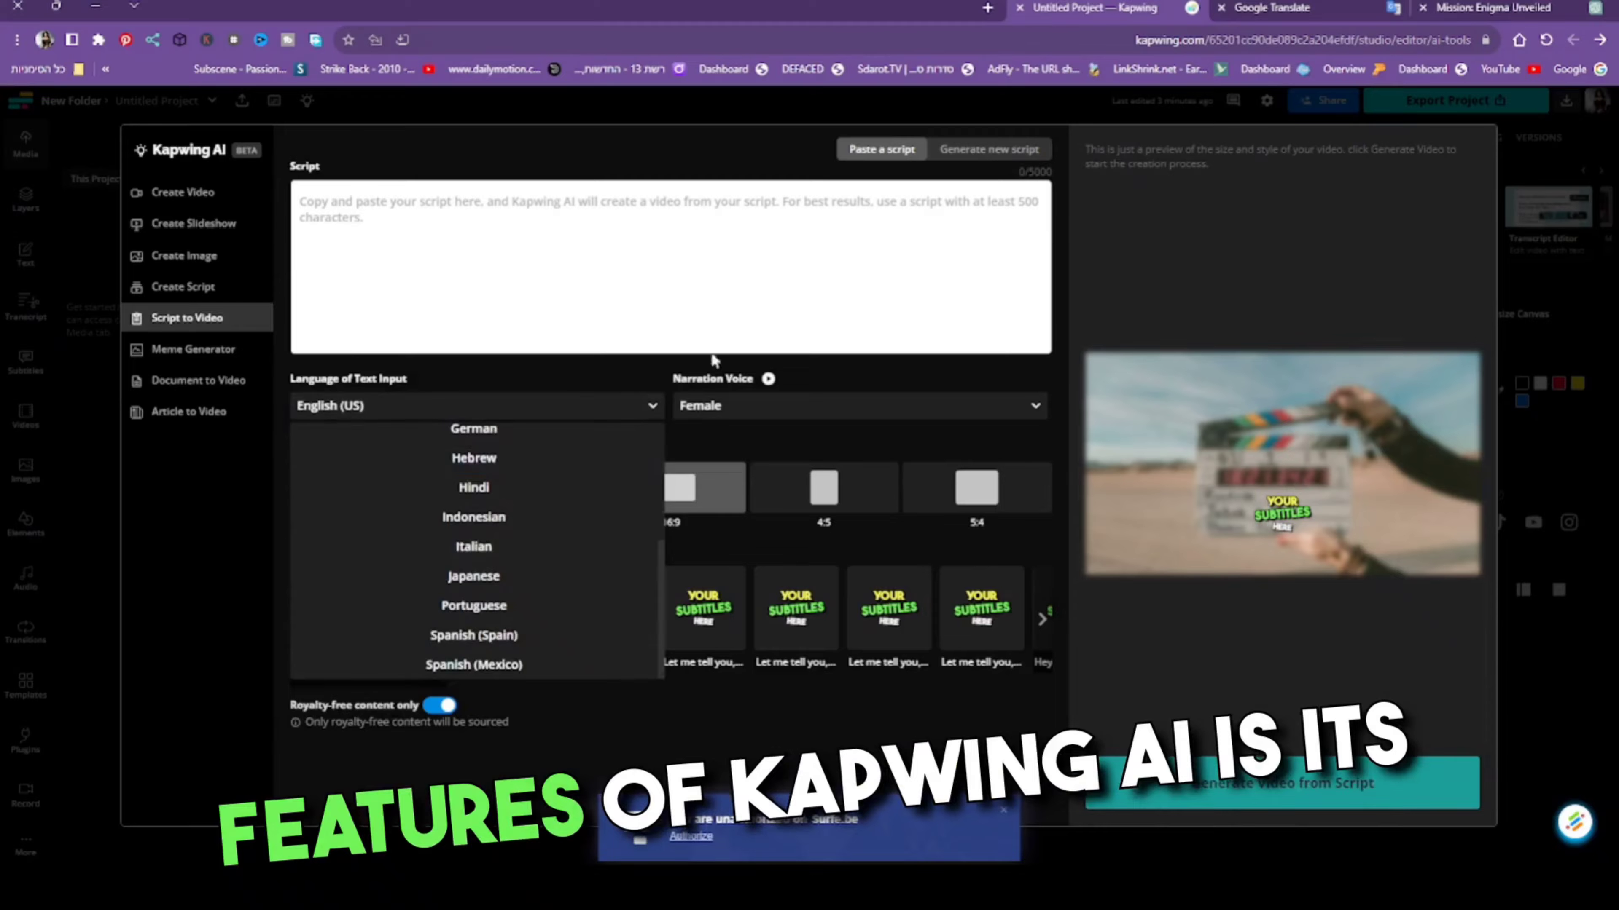
click(714, 311)
- Compare the 1:1, 9:16, 16:9 and 4:5 sizes for the script video and settle on 5:4
click(517, 510)
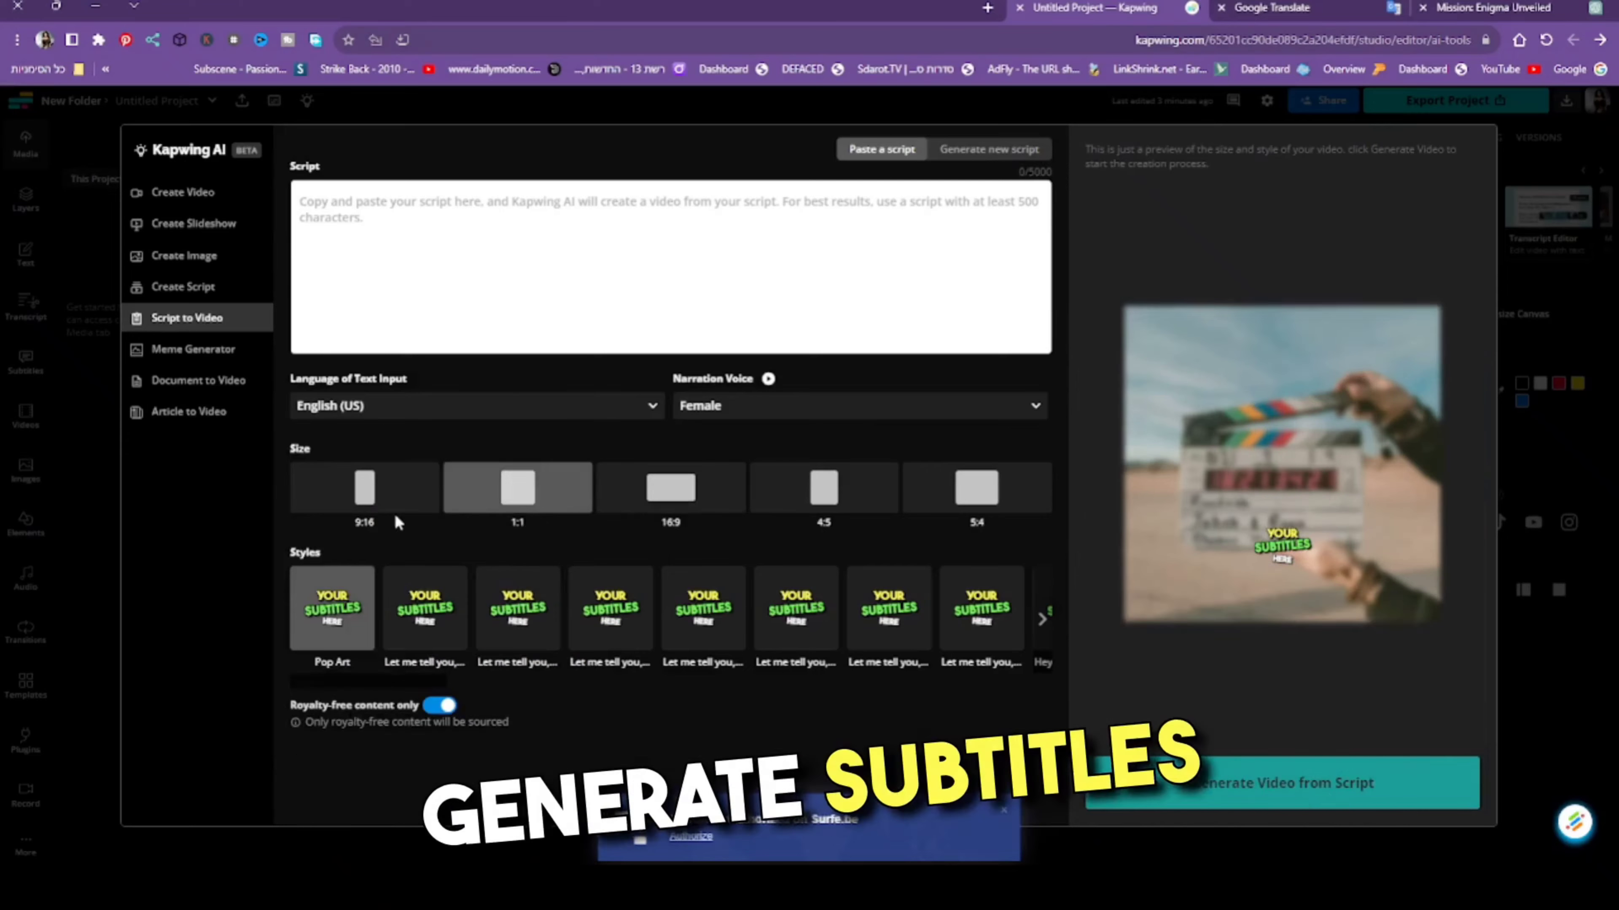
click(392, 510)
click(663, 487)
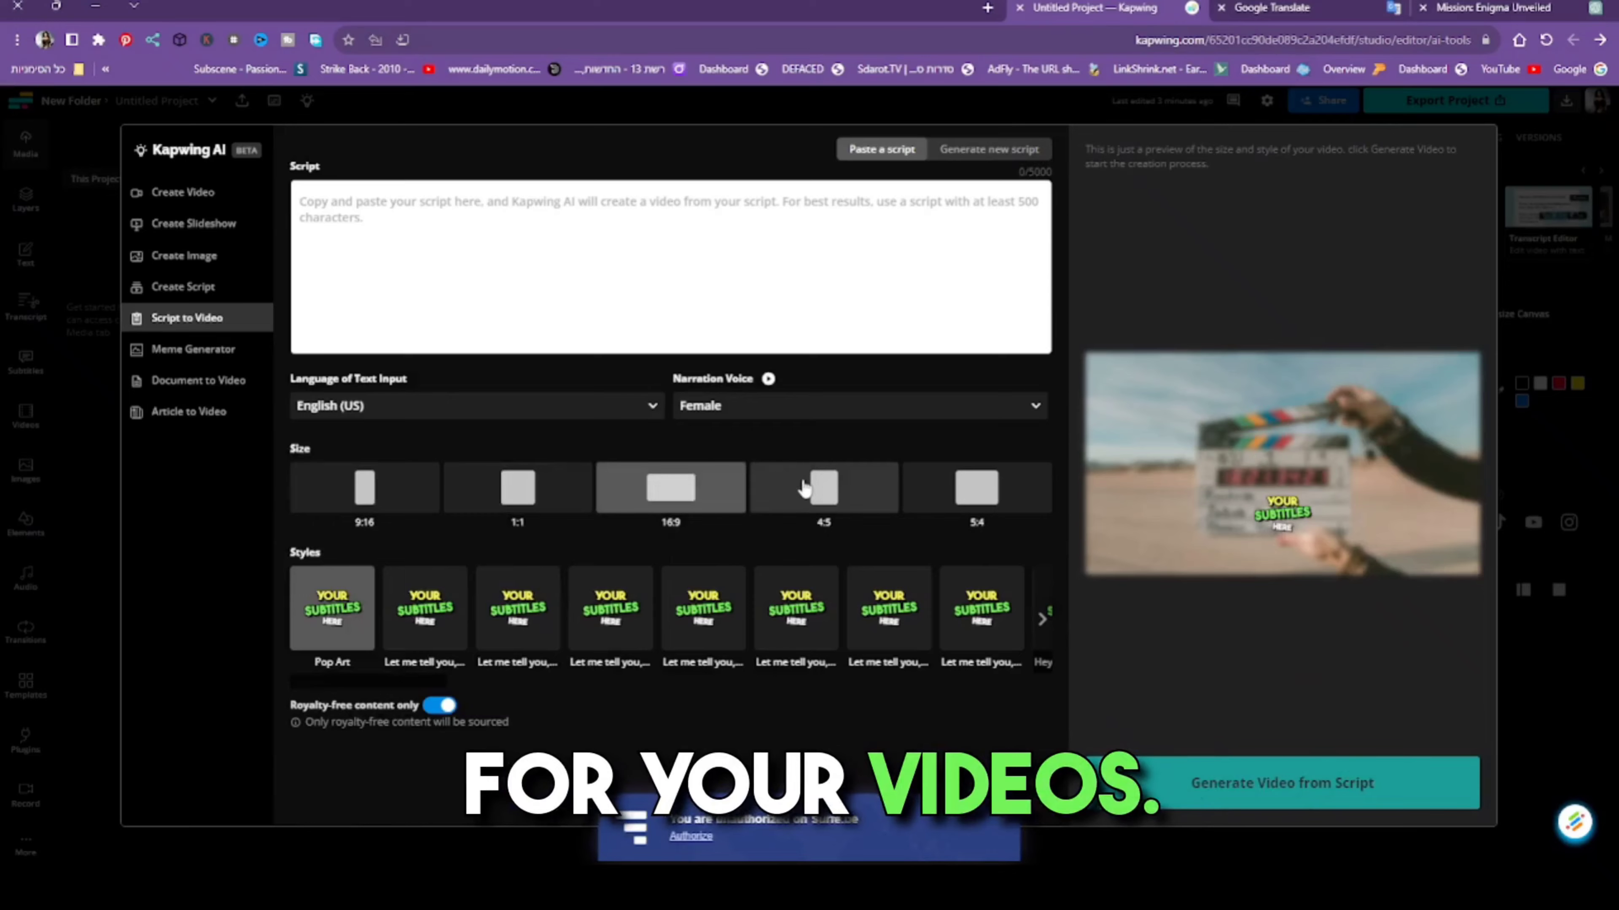
click(822, 487)
click(985, 496)
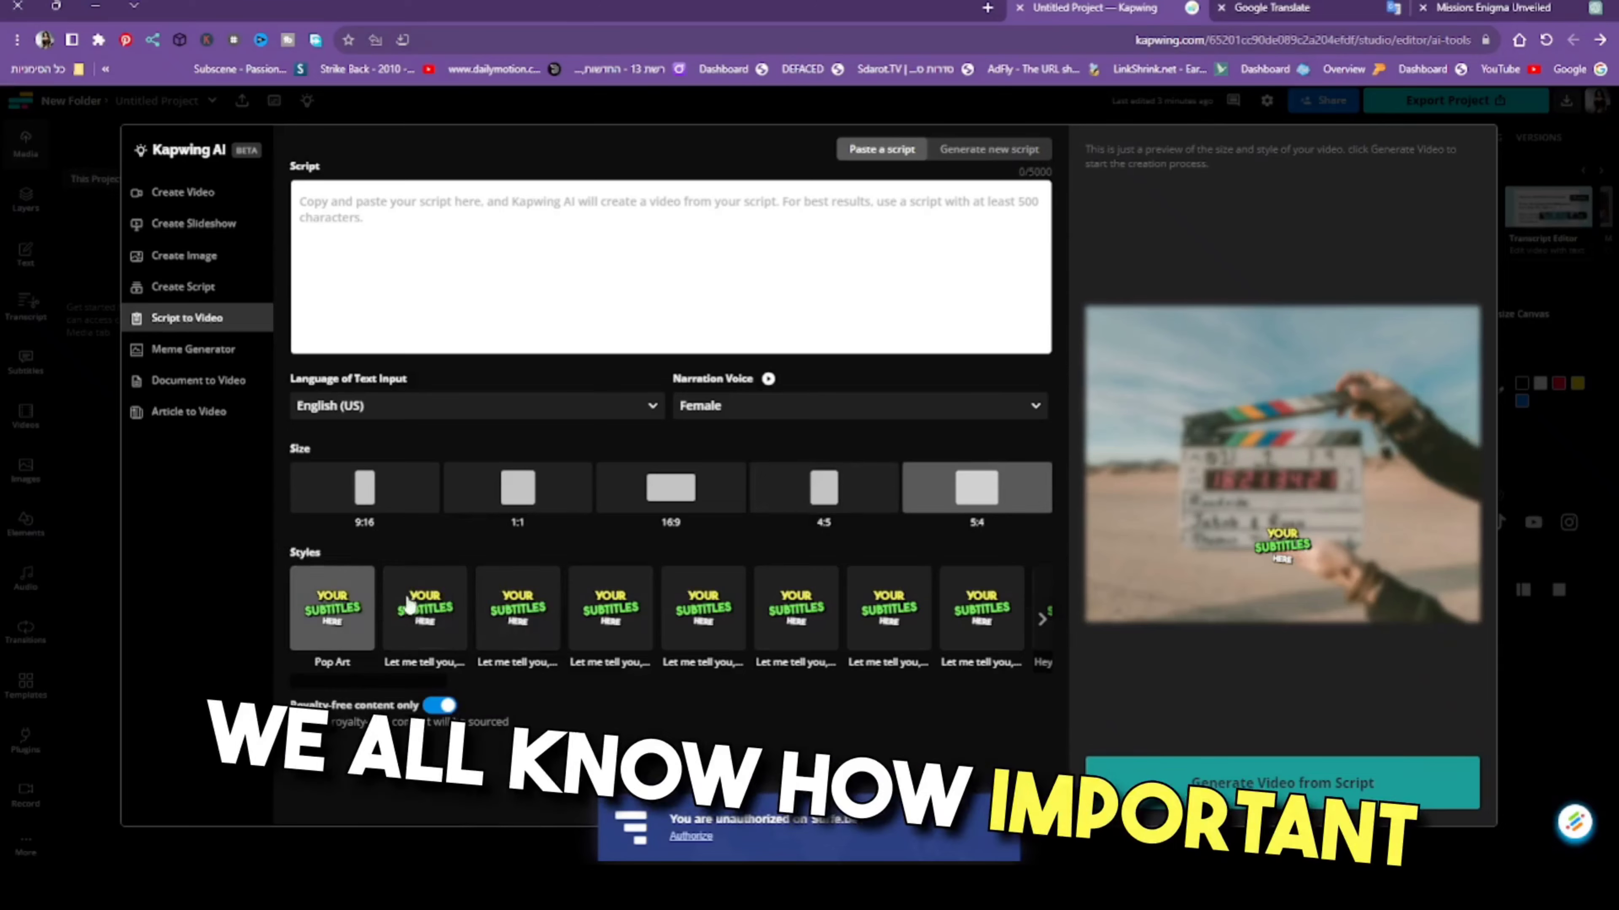
- Try the third, fourth and fifth subtitle styles for the script video
click(517, 606)
click(609, 606)
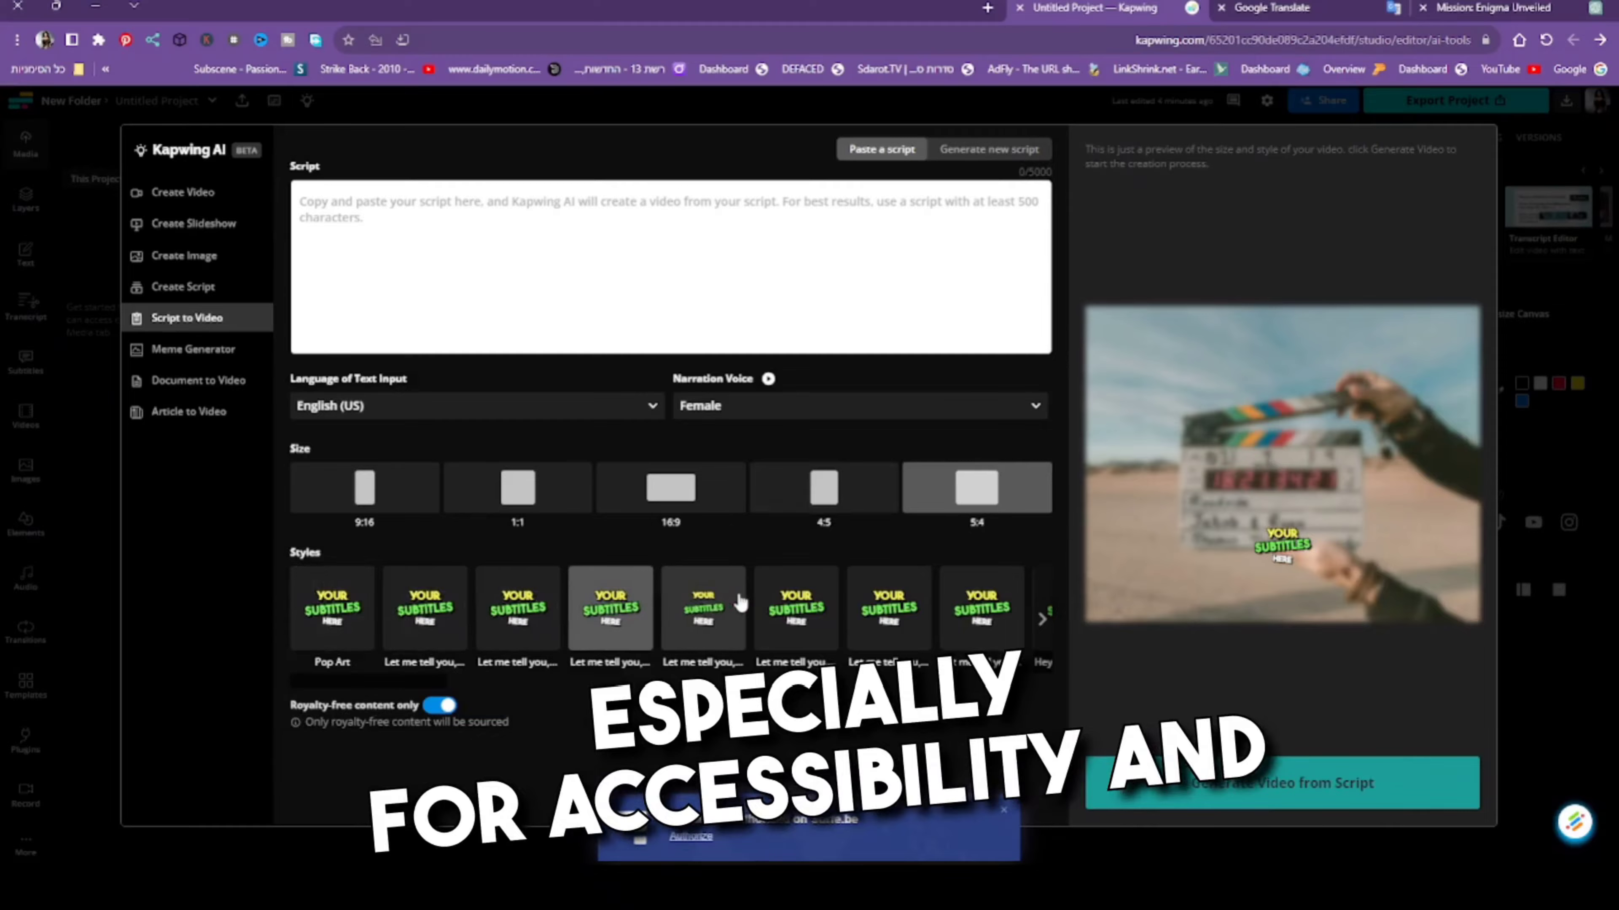
click(713, 602)
- Look through the full range of subtitle styles and choose Pop Art for the script video
click(1045, 620)
click(1045, 620)
click(1045, 620)
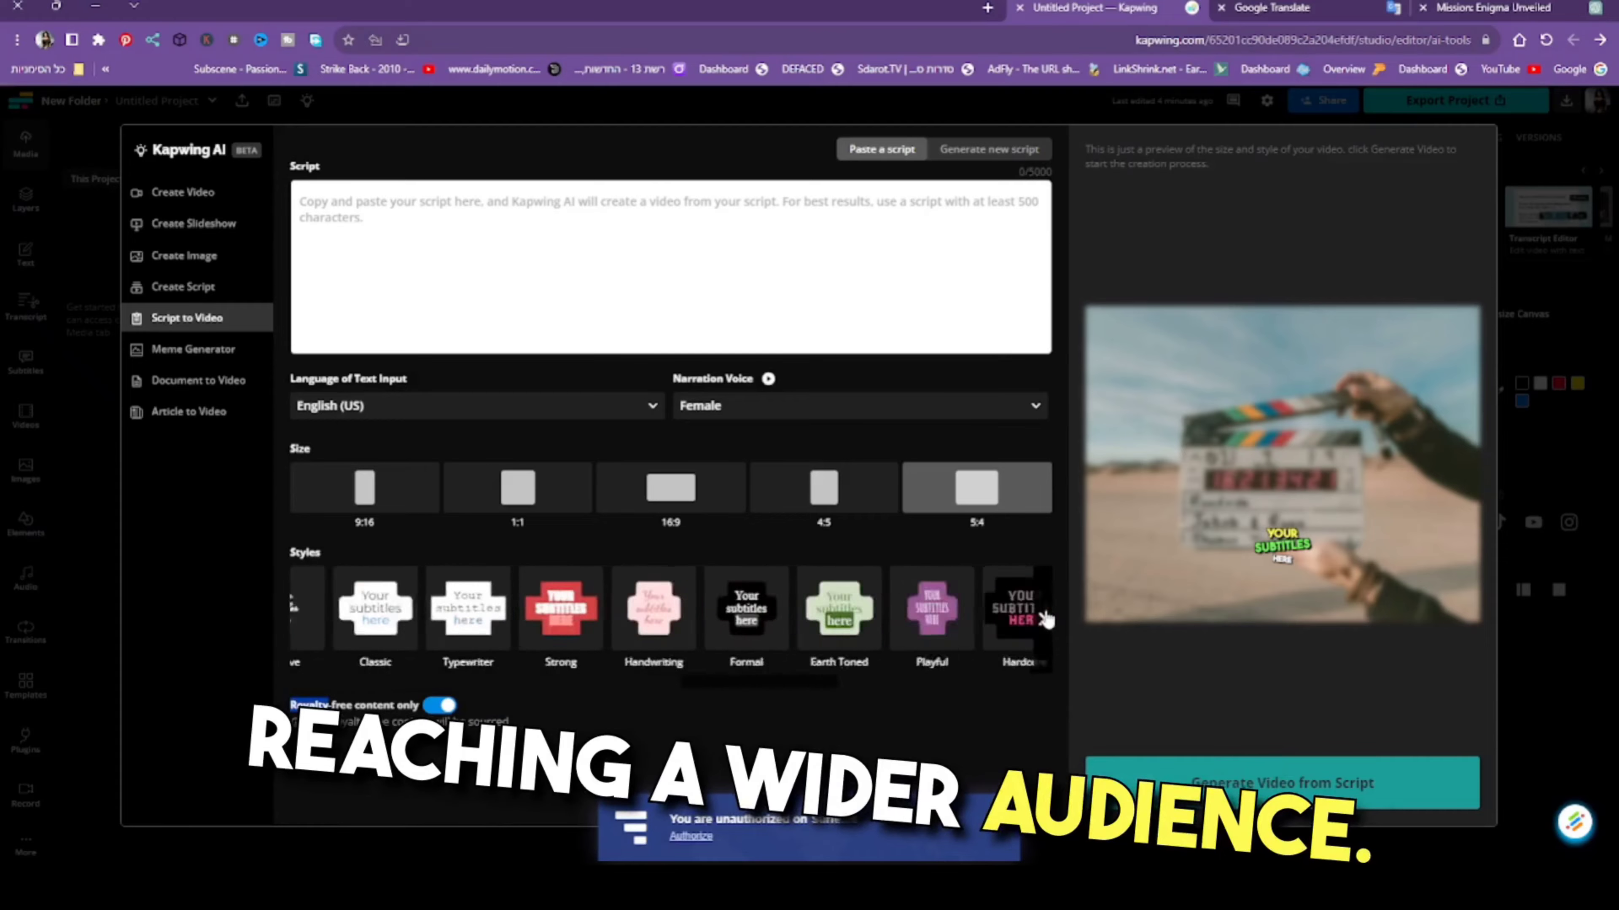
click(1045, 620)
click(1045, 620)
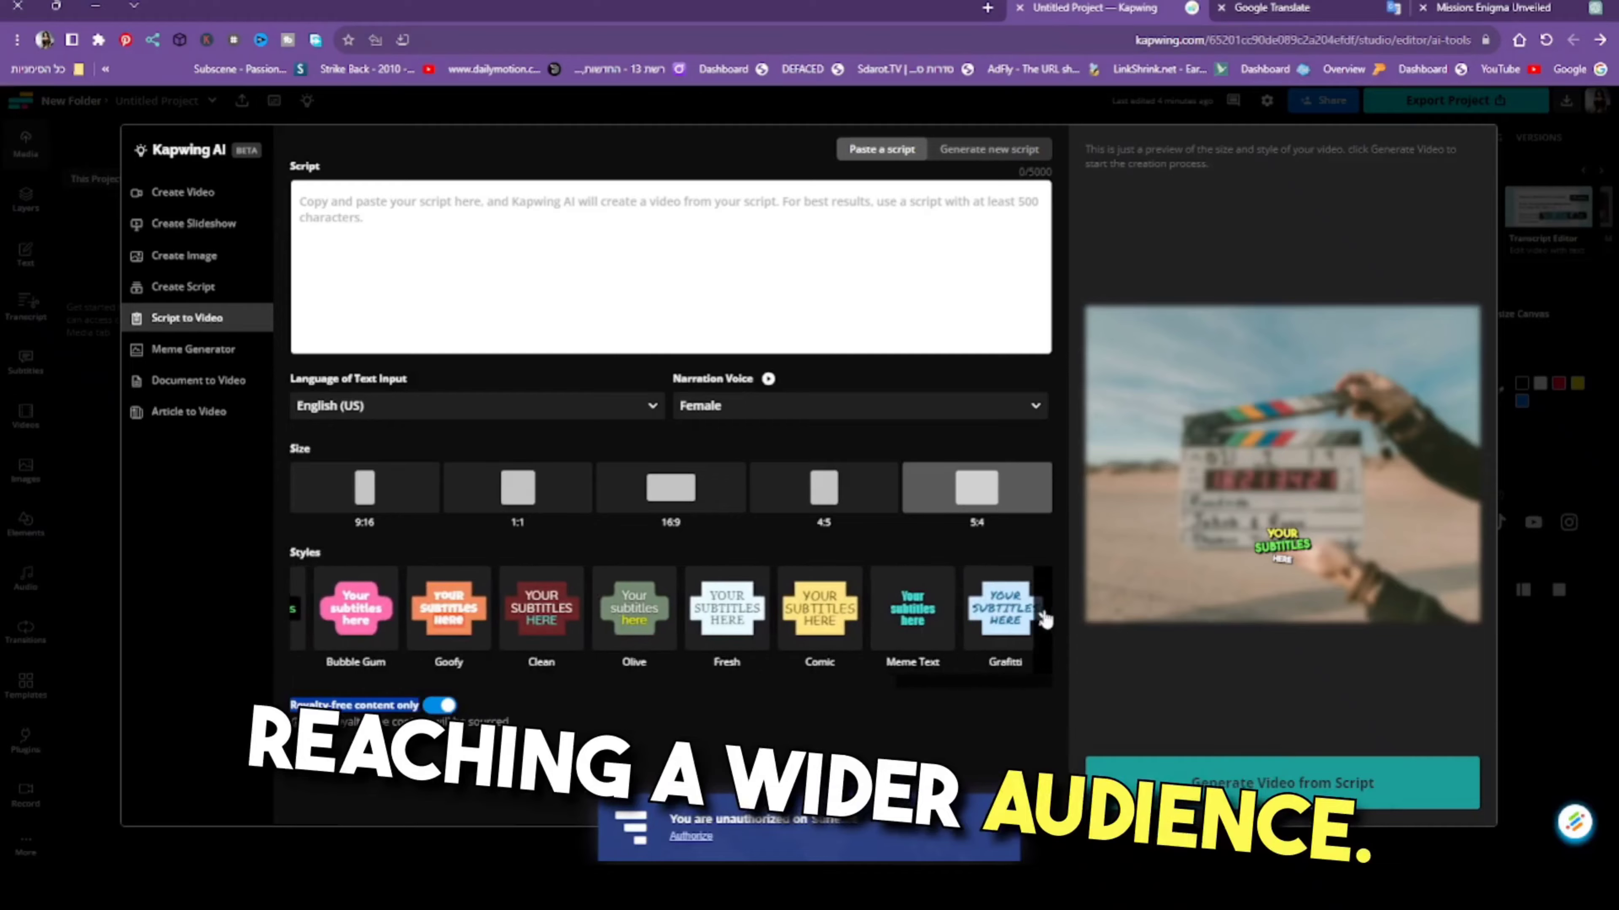
click(299, 619)
click(298, 620)
click(299, 619)
click(299, 620)
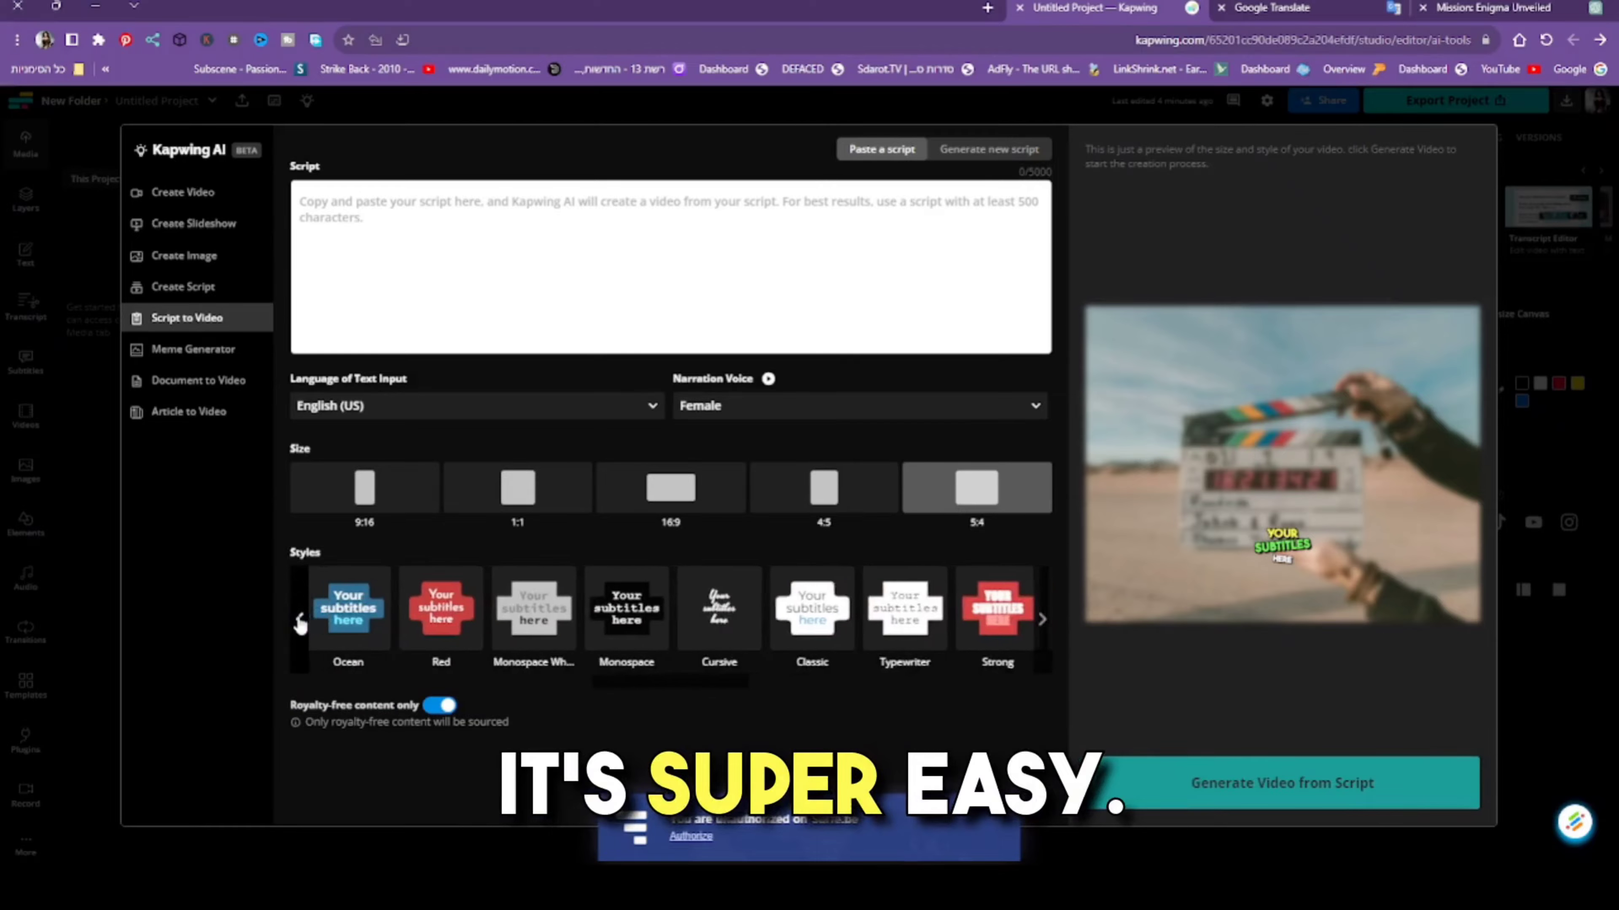
click(299, 620)
click(299, 619)
click(299, 619)
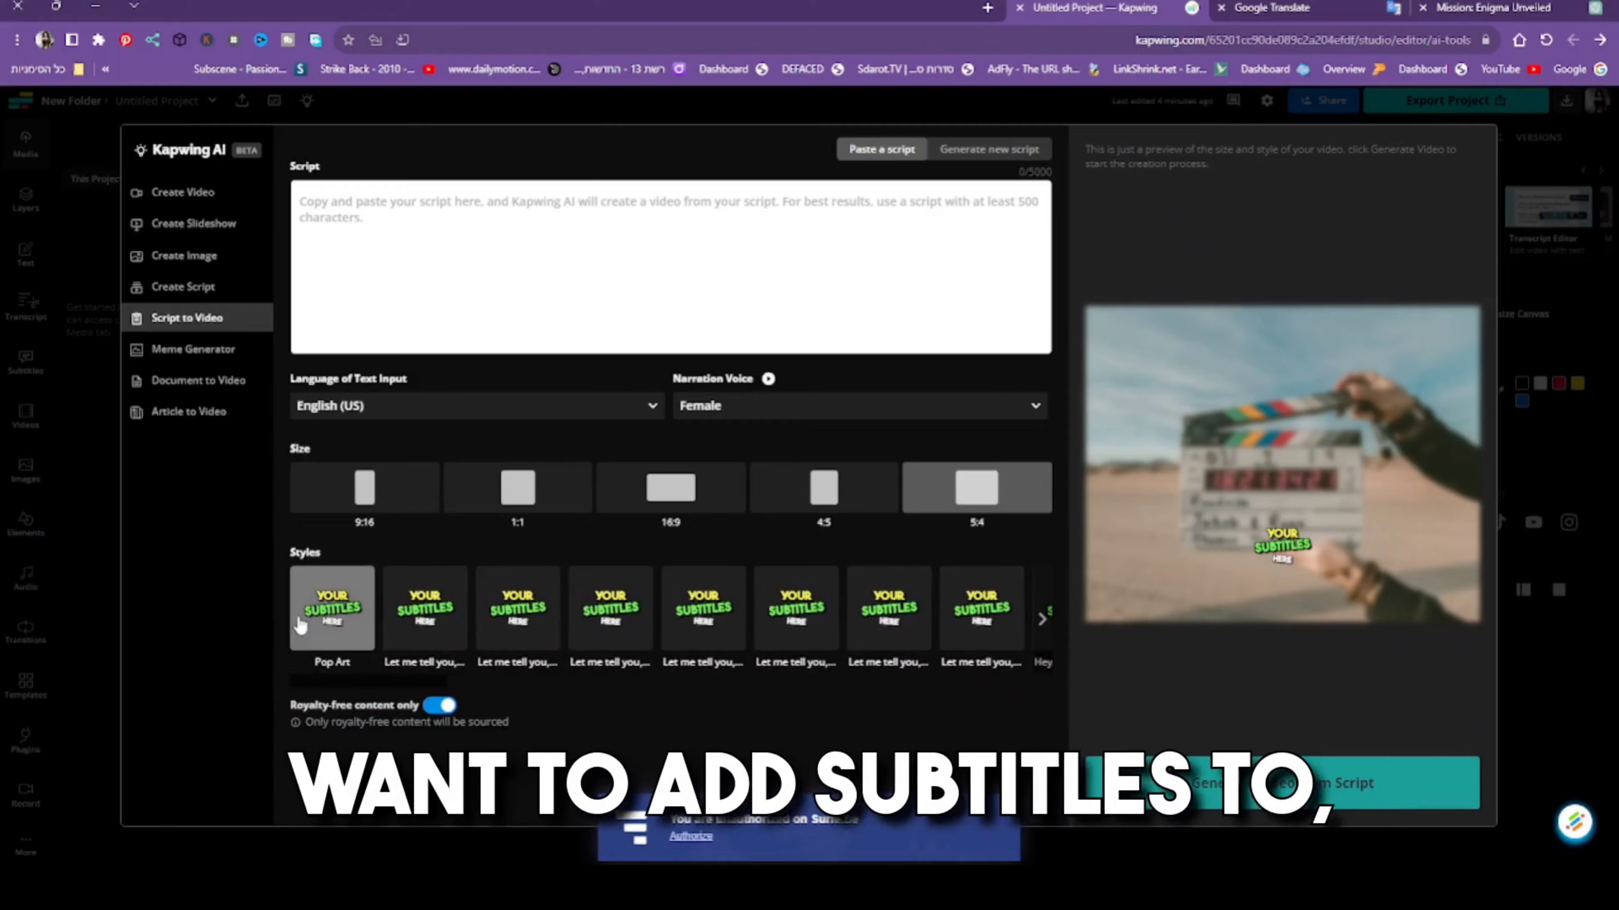
- Look at the Meme Generator, and set the Document to Video size to 5:4 after comparing 9:16, 16:9 and 4:5
click(213, 352)
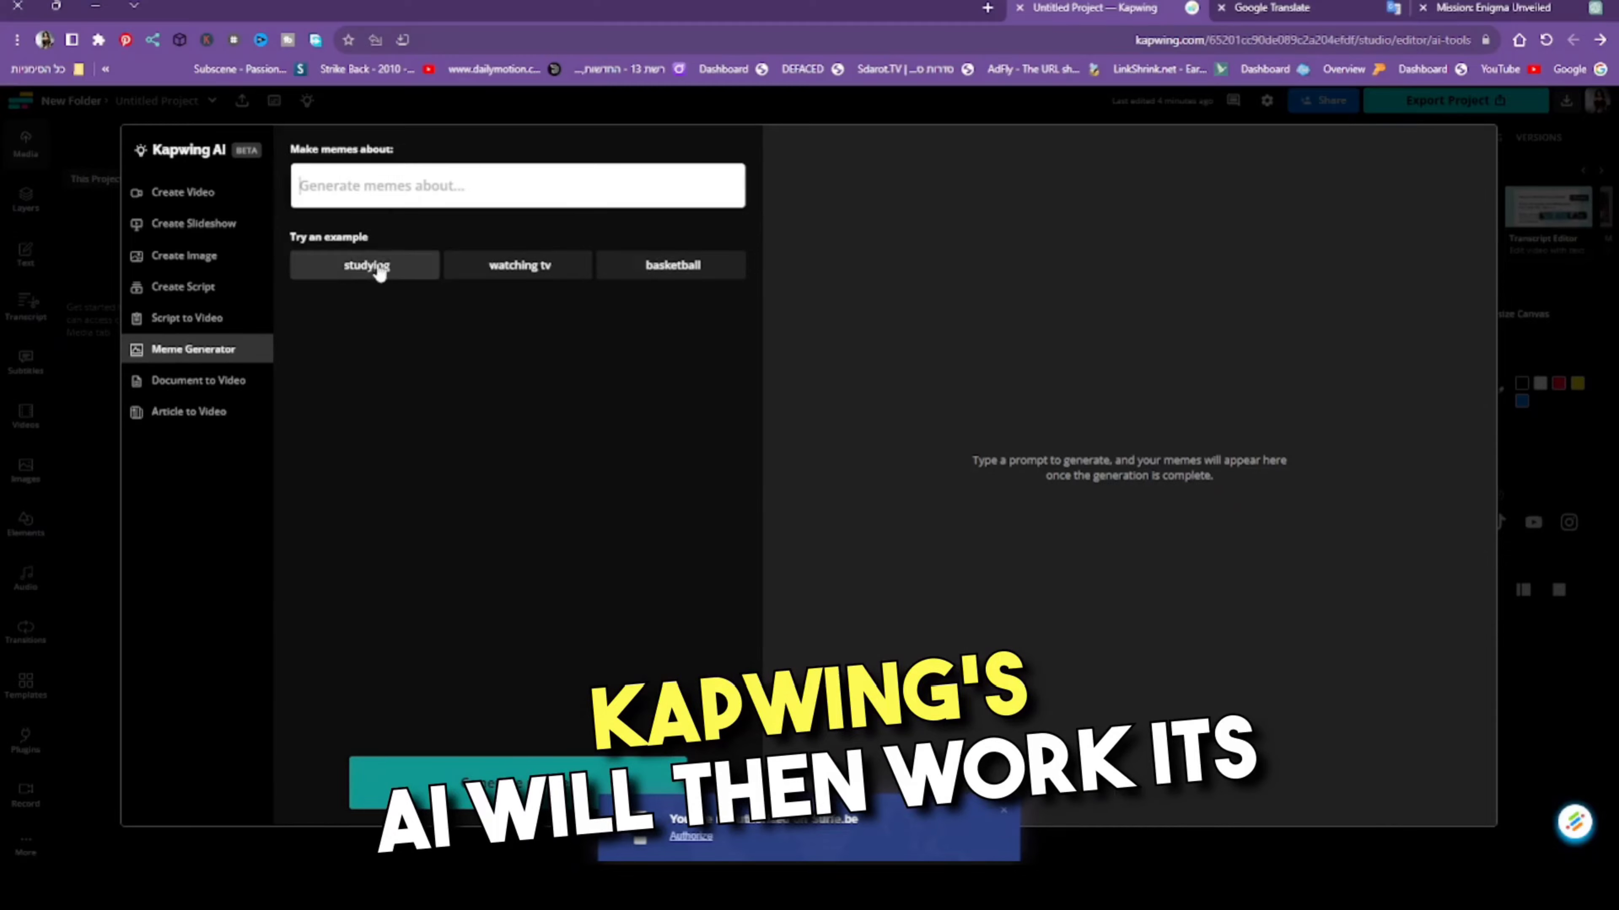
click(146, 395)
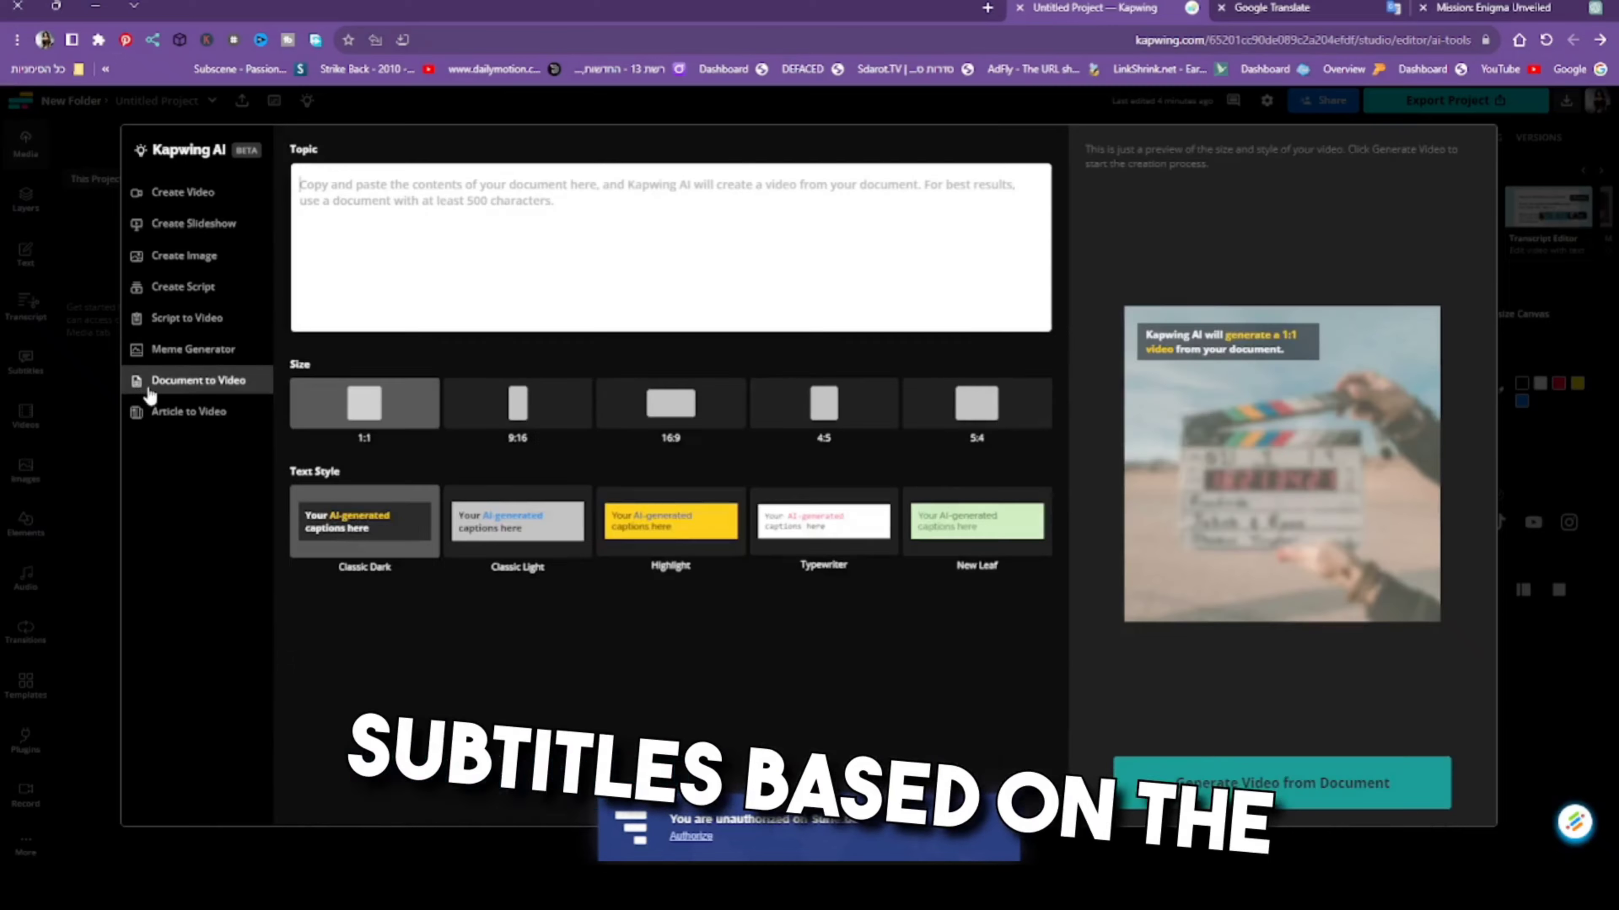
click(532, 399)
click(707, 408)
click(797, 420)
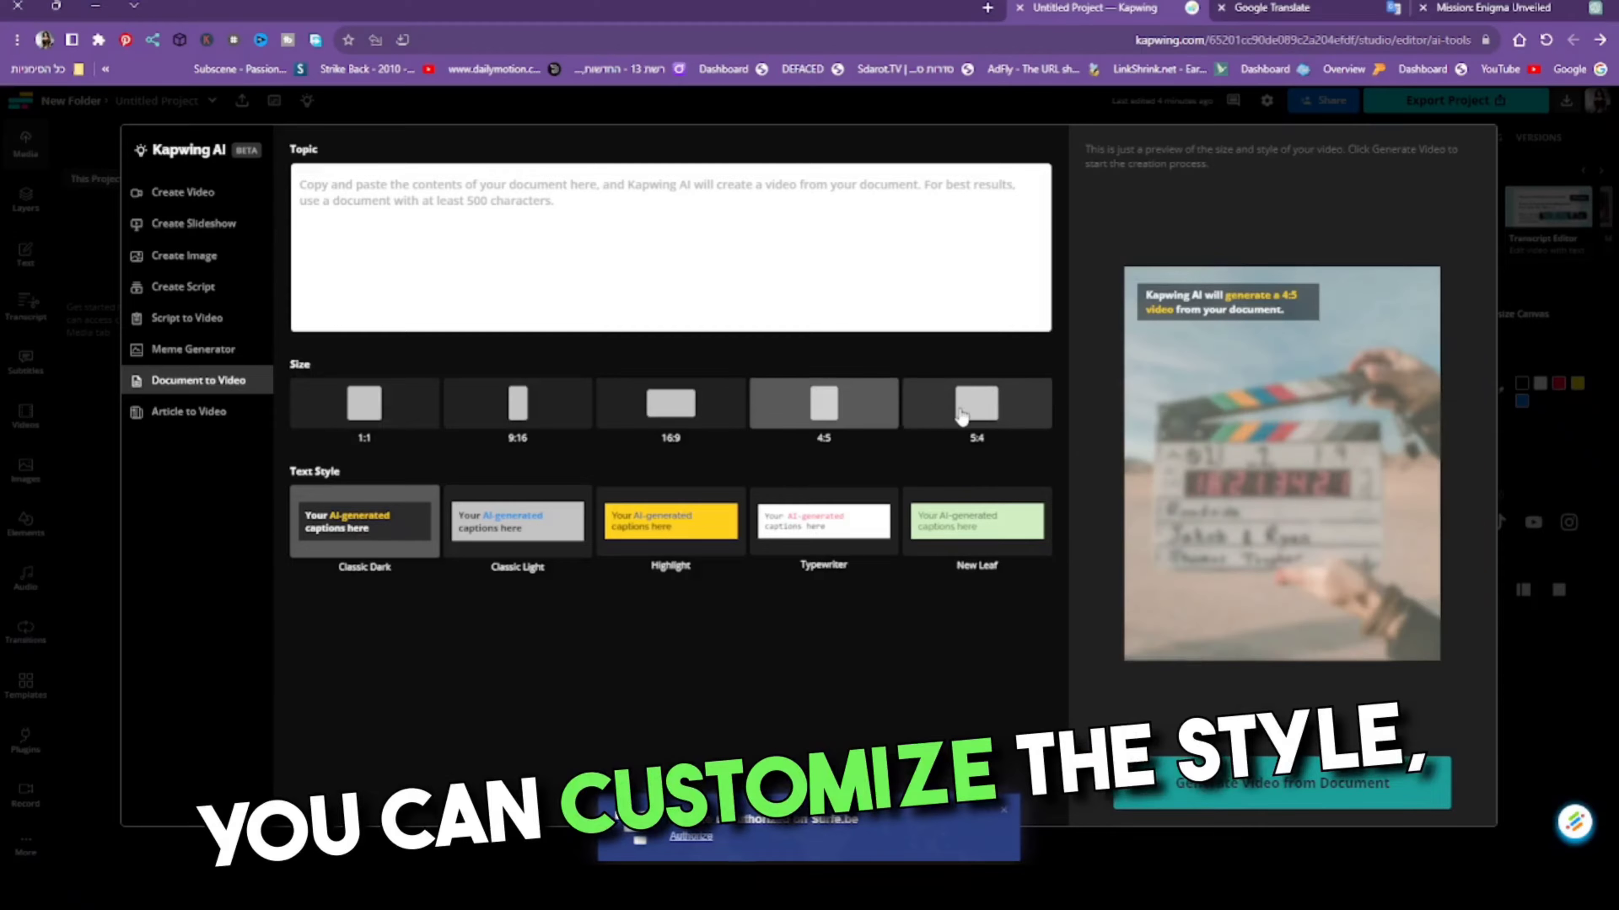
click(962, 415)
- Preview the New Leaf, Typewriter, Highlight and Classic Light text styles for the document video and return to Classic Dark
click(977, 521)
click(823, 522)
click(693, 535)
click(517, 521)
click(365, 522)
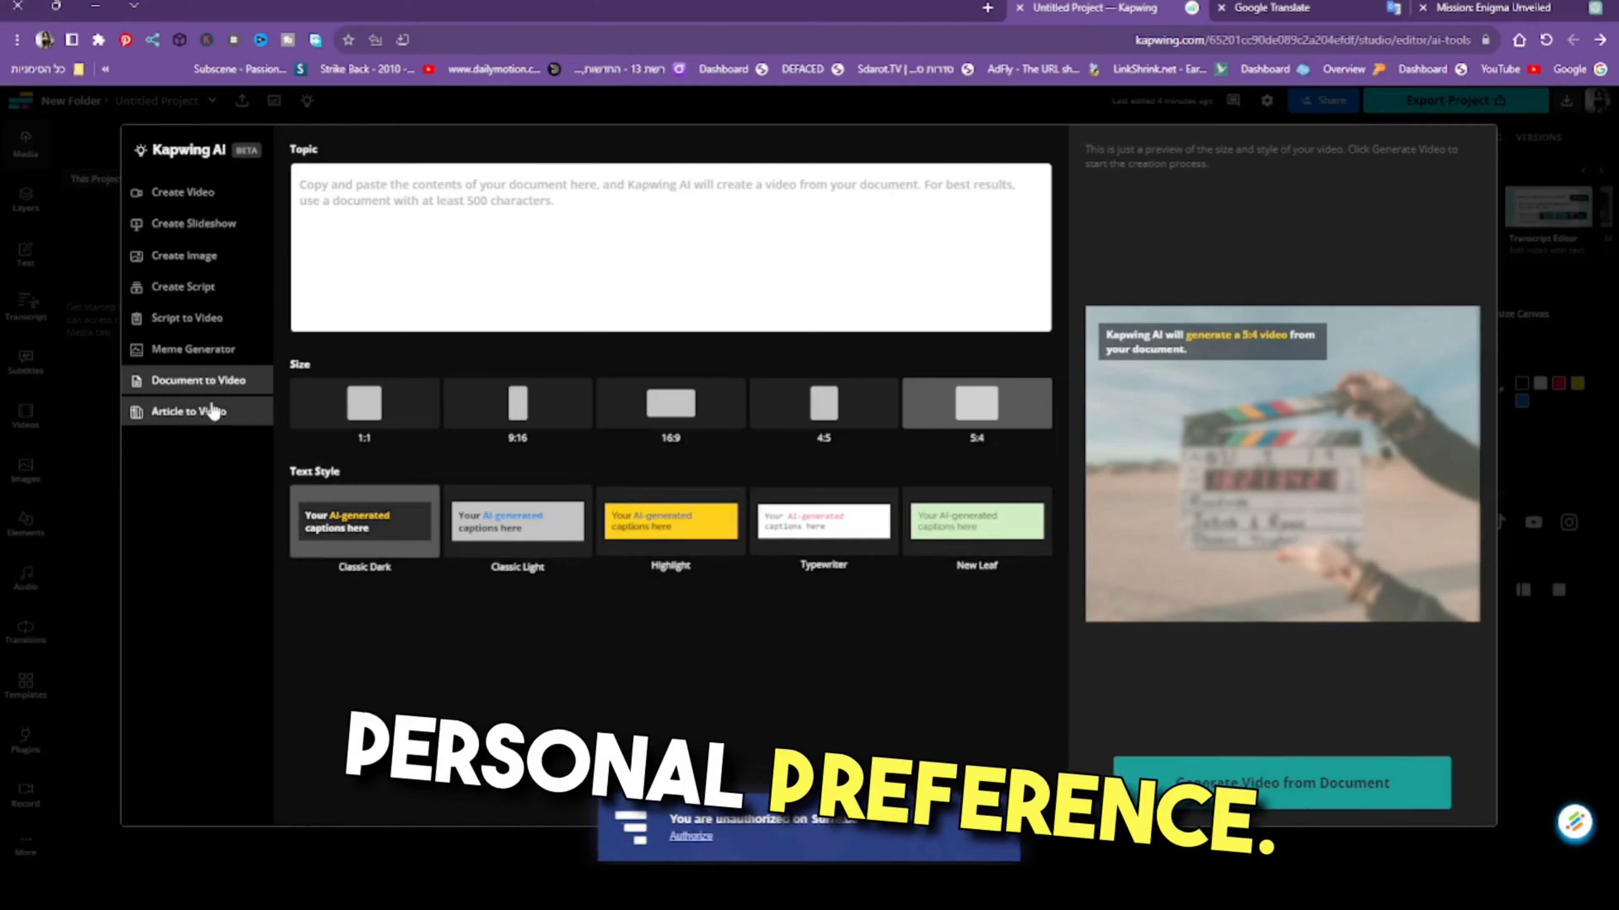
- Look at Article to Video, and enter "How To Use Kapwing AI Tutorial" as the topic in Create Video
click(205, 415)
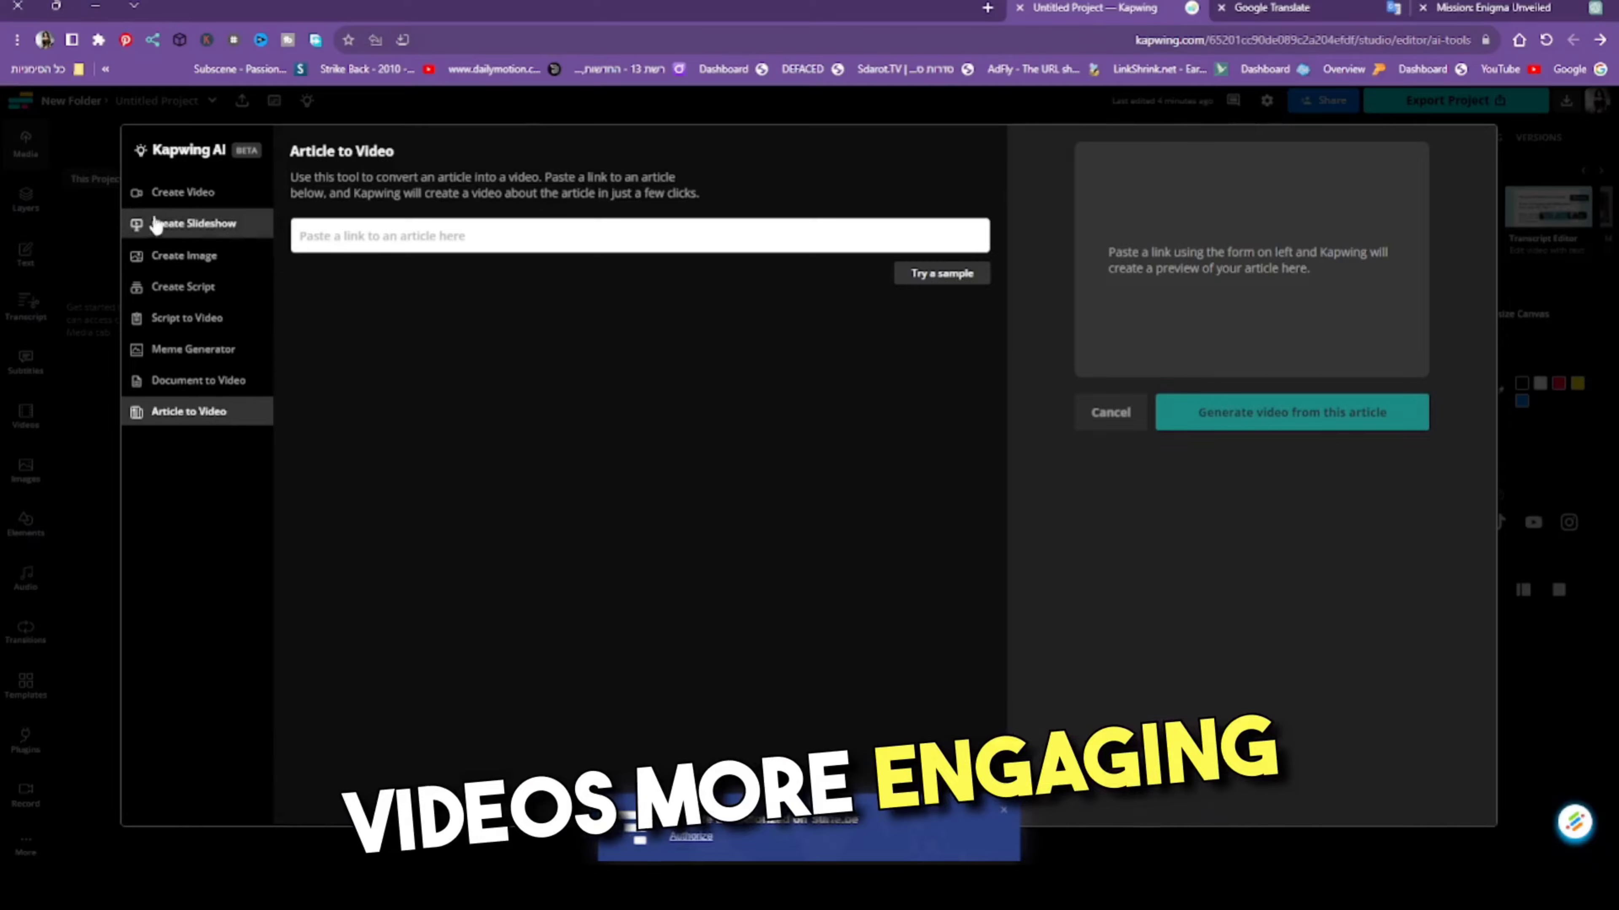
click(169, 202)
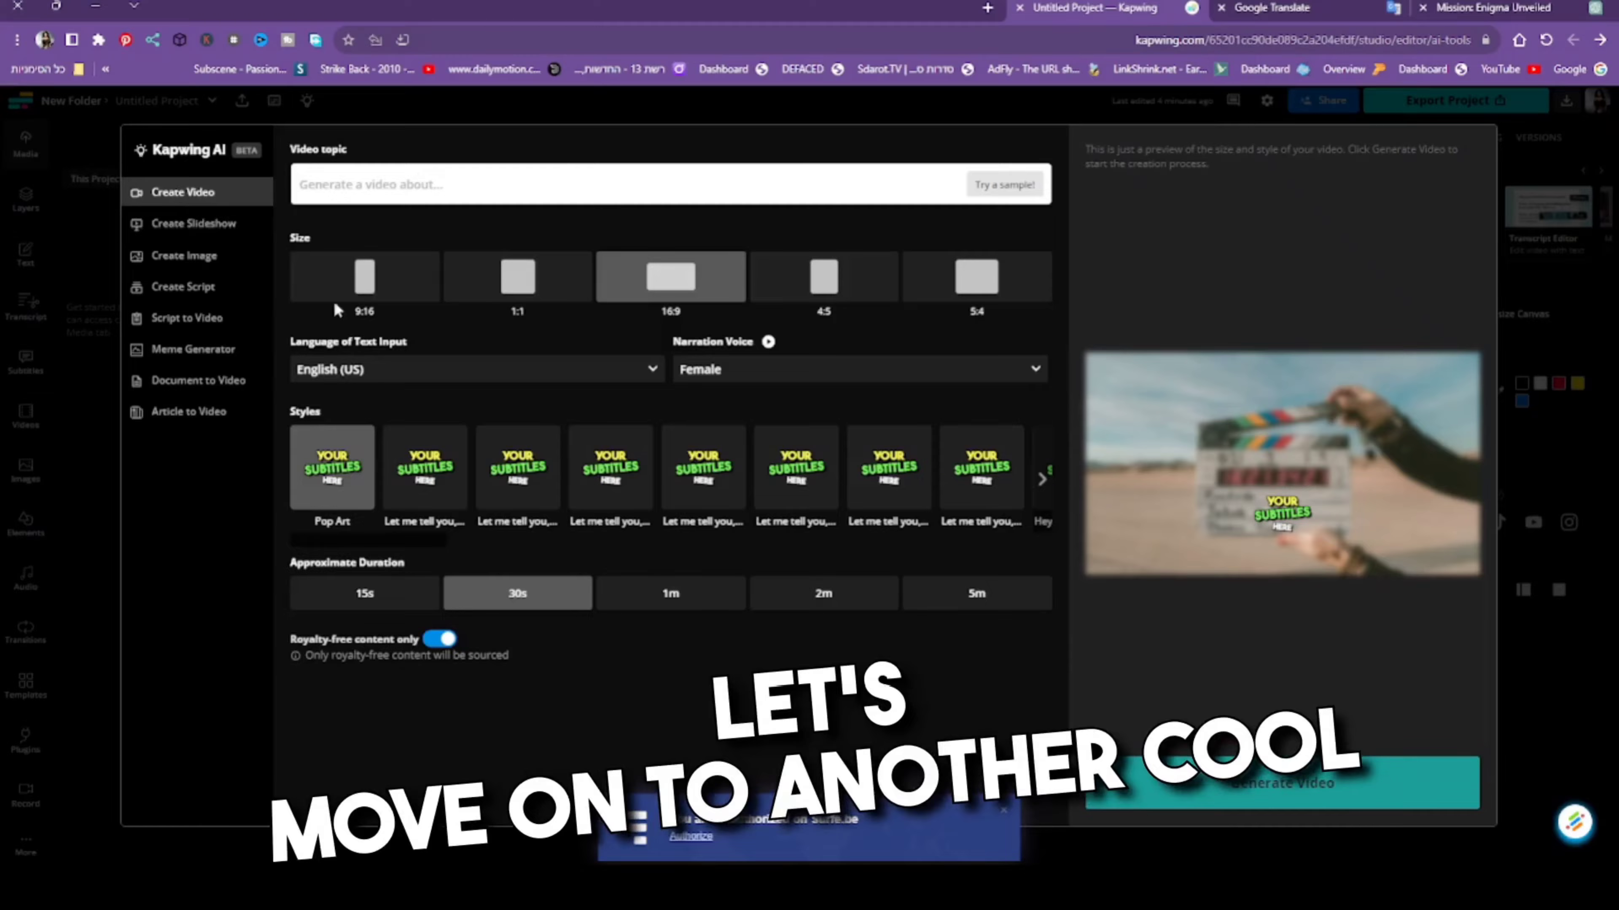
text(How To Use Kapwing AI Tutorial)
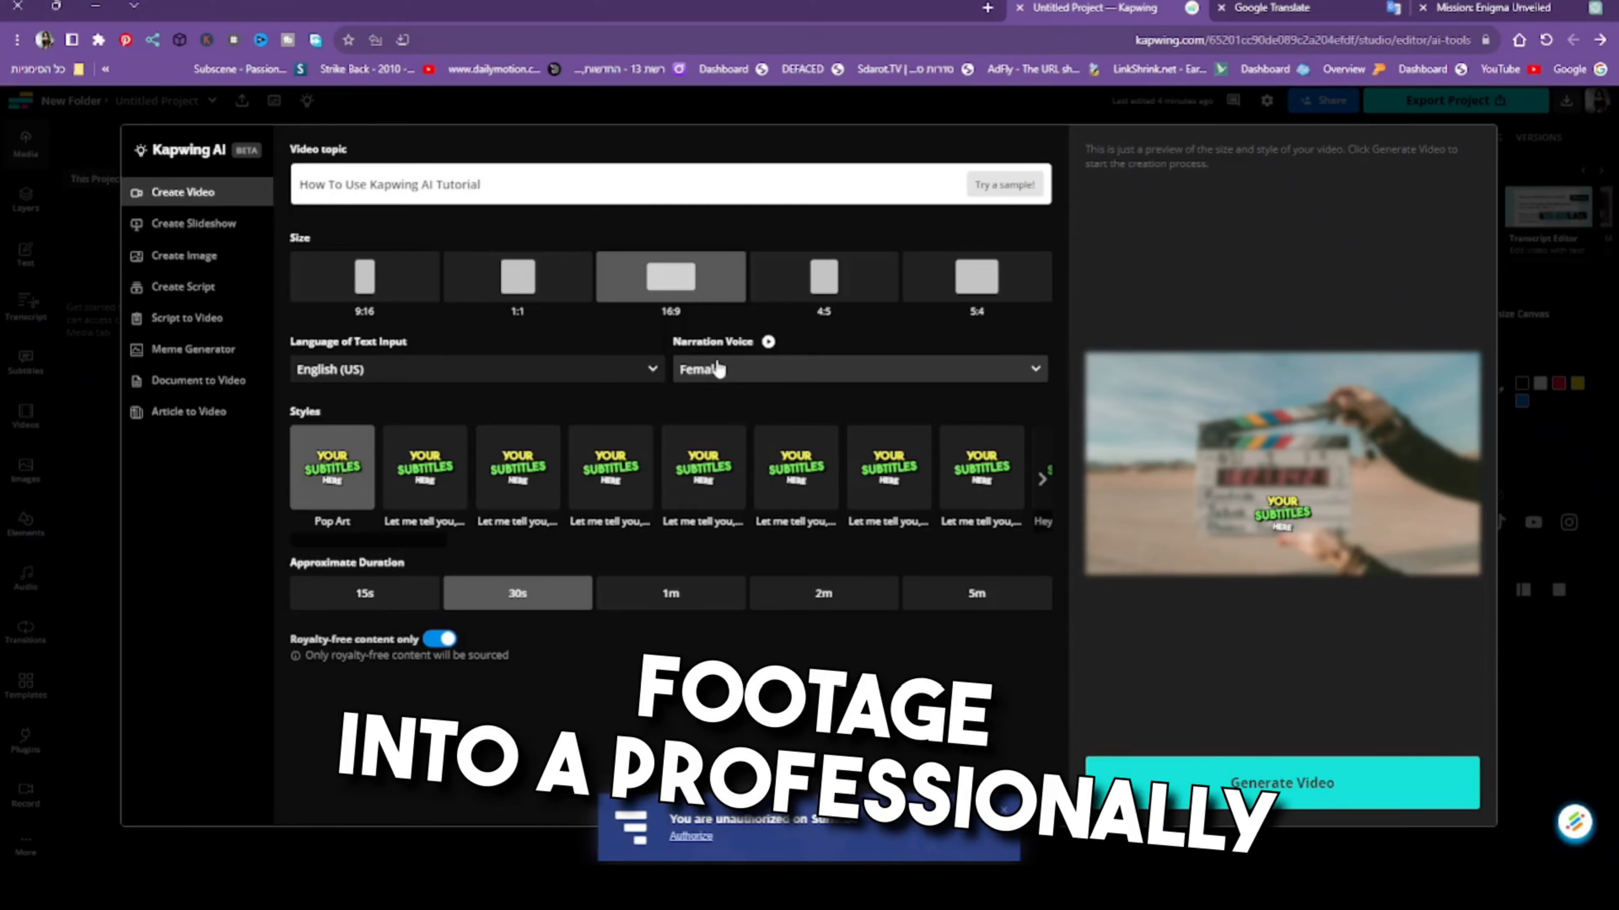
- Try to generate the video with a Male narration voice and a 5m approximate duration, sampling the narration voice first
click(769, 342)
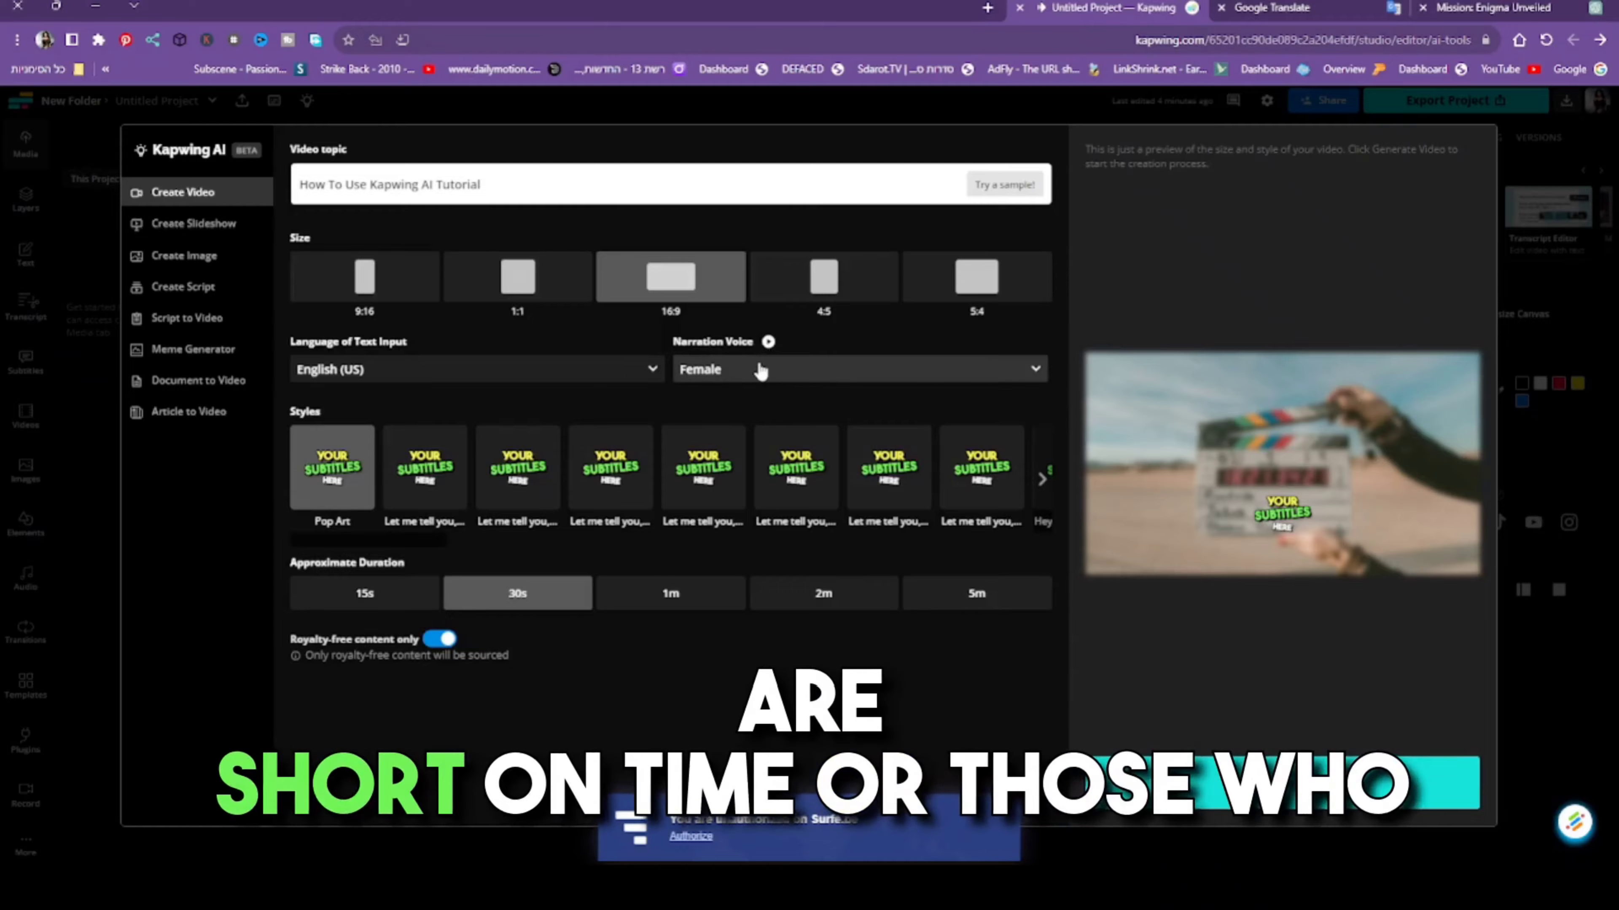
click(757, 369)
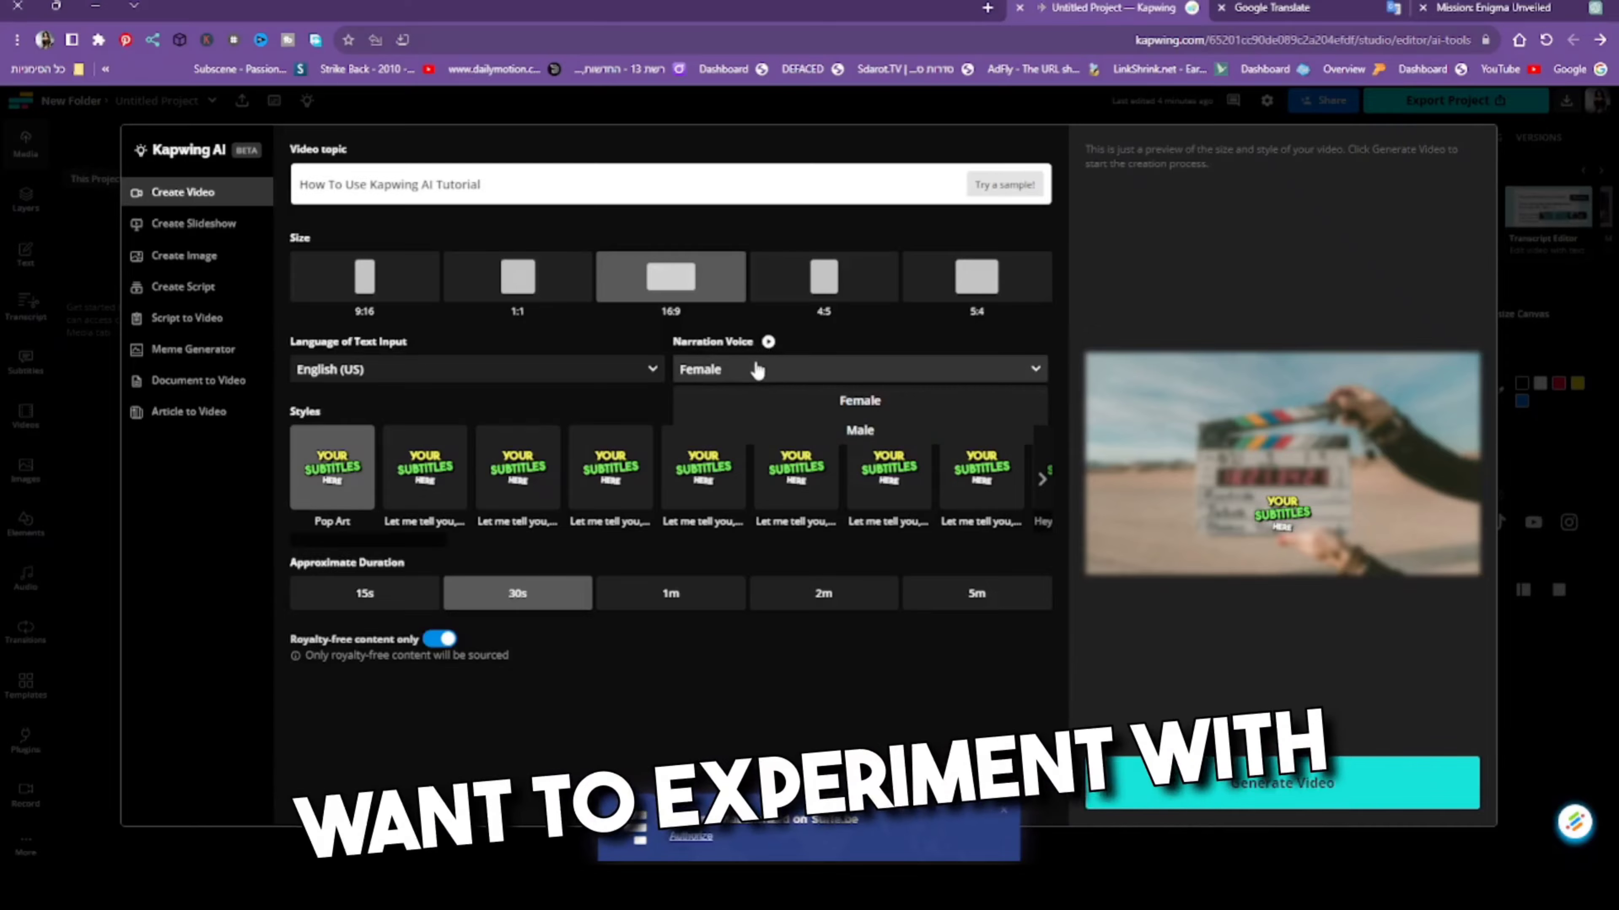
click(754, 427)
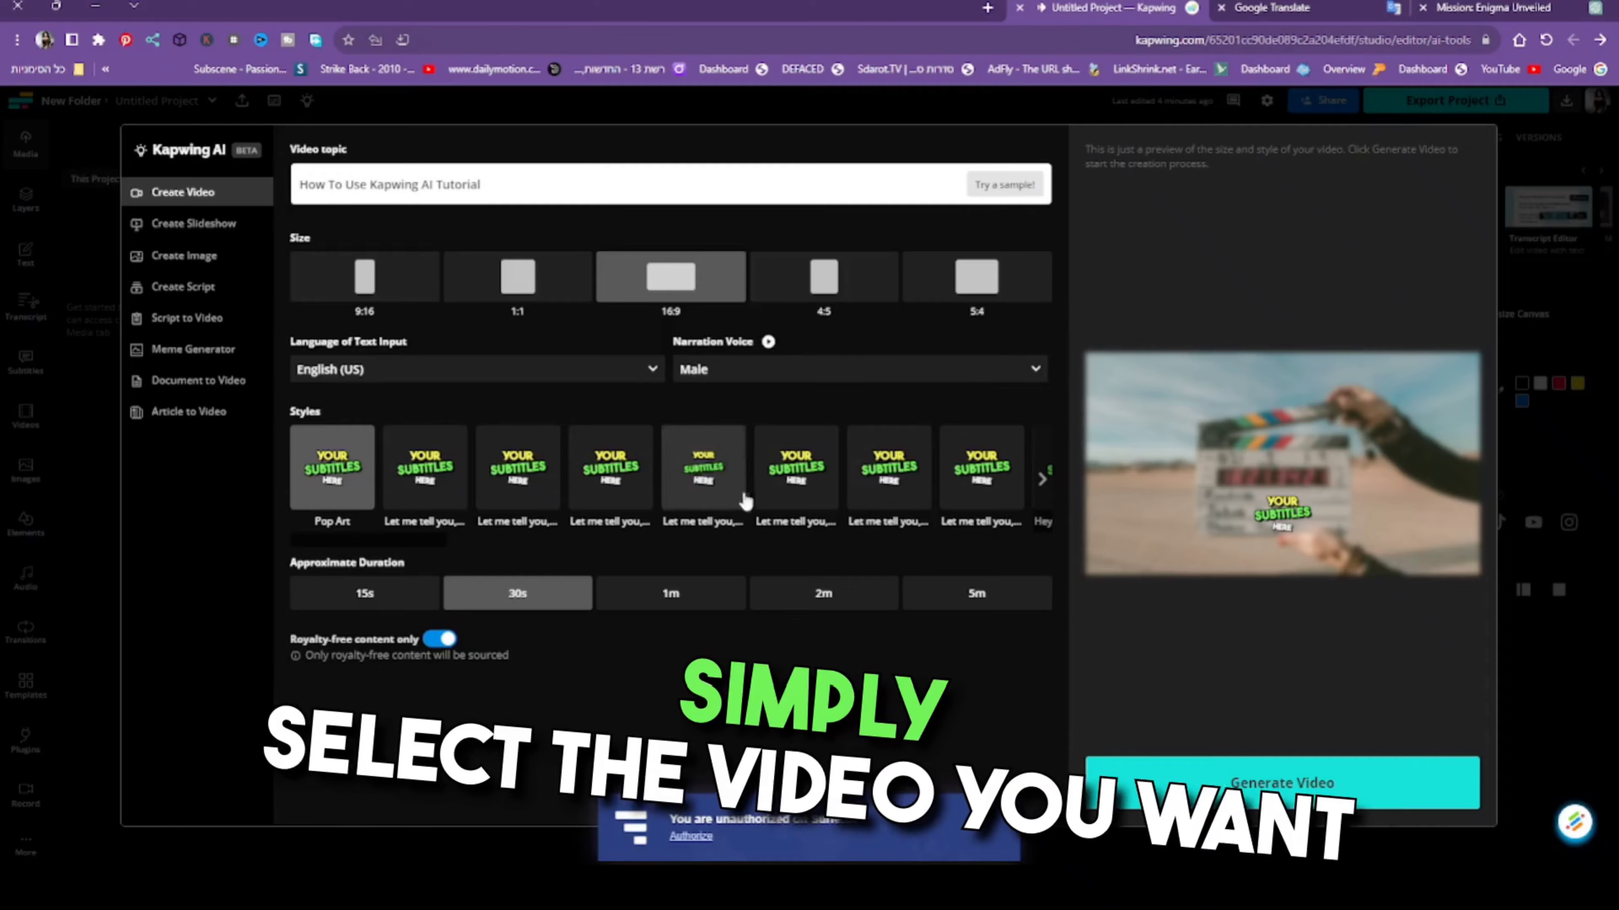
click(931, 581)
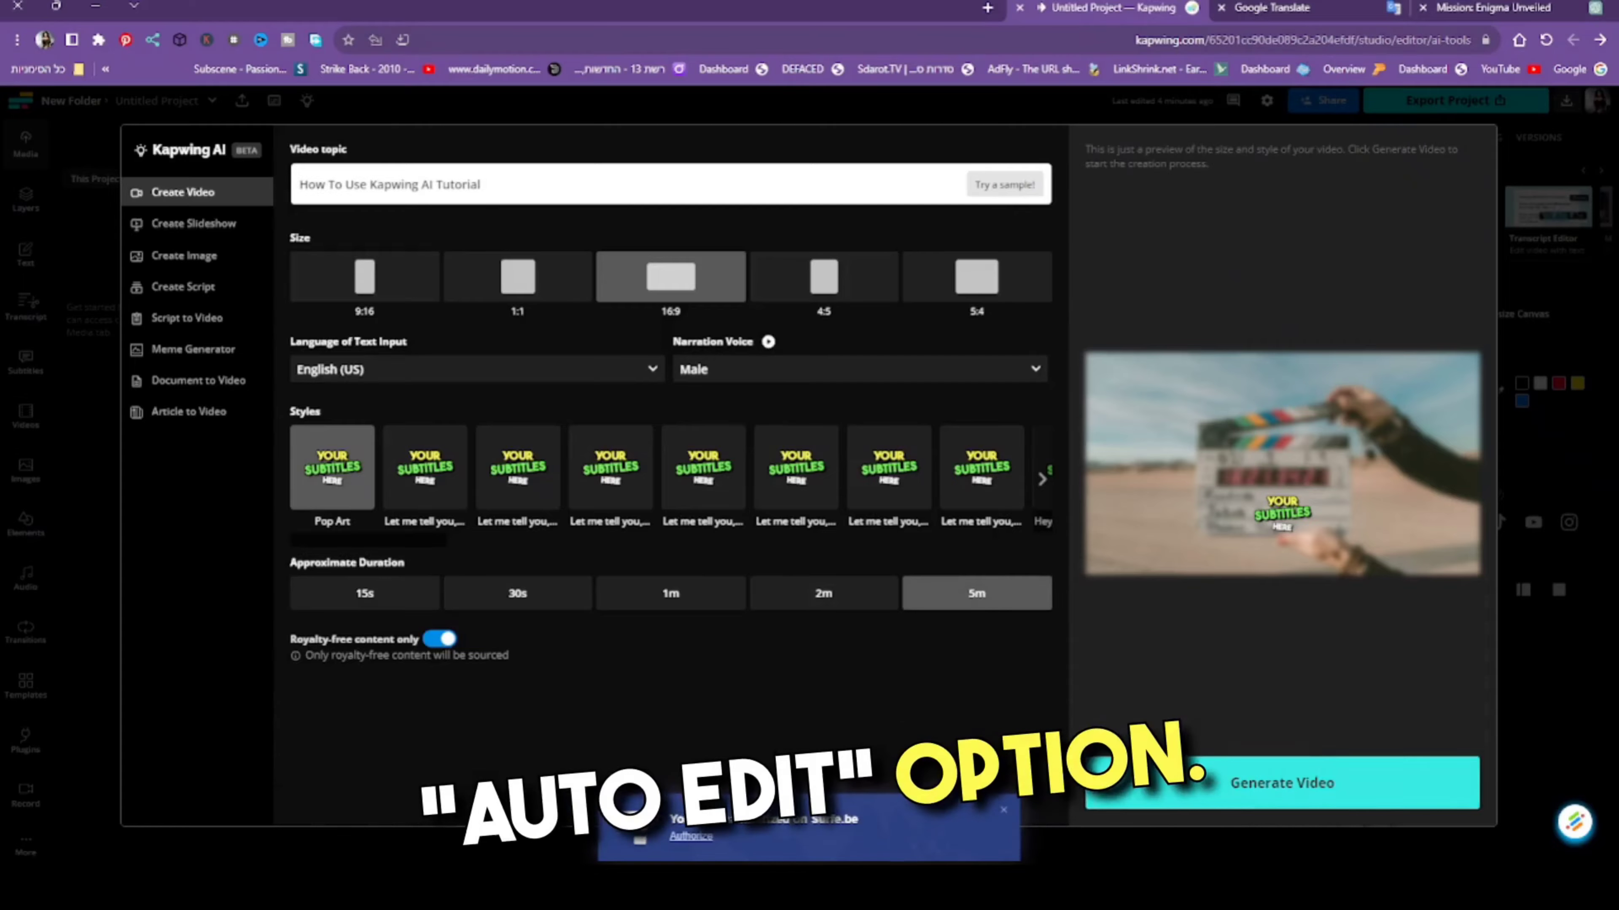
click(1147, 802)
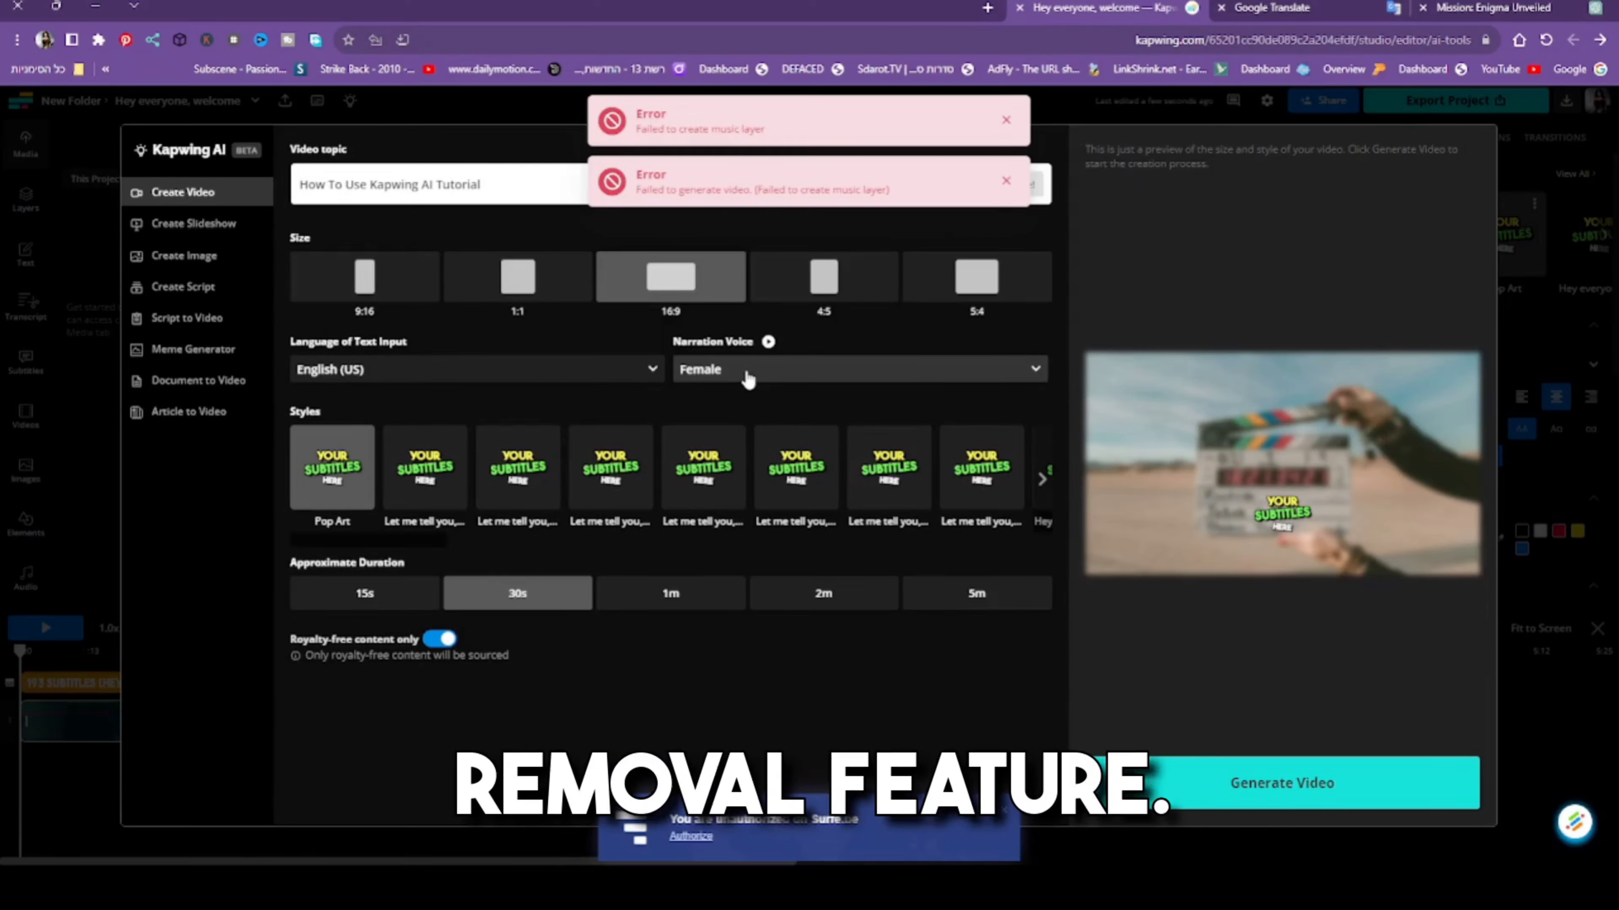
- Generate the video again from the same topic, with a 5m duration and a Male narration voice
click(975, 593)
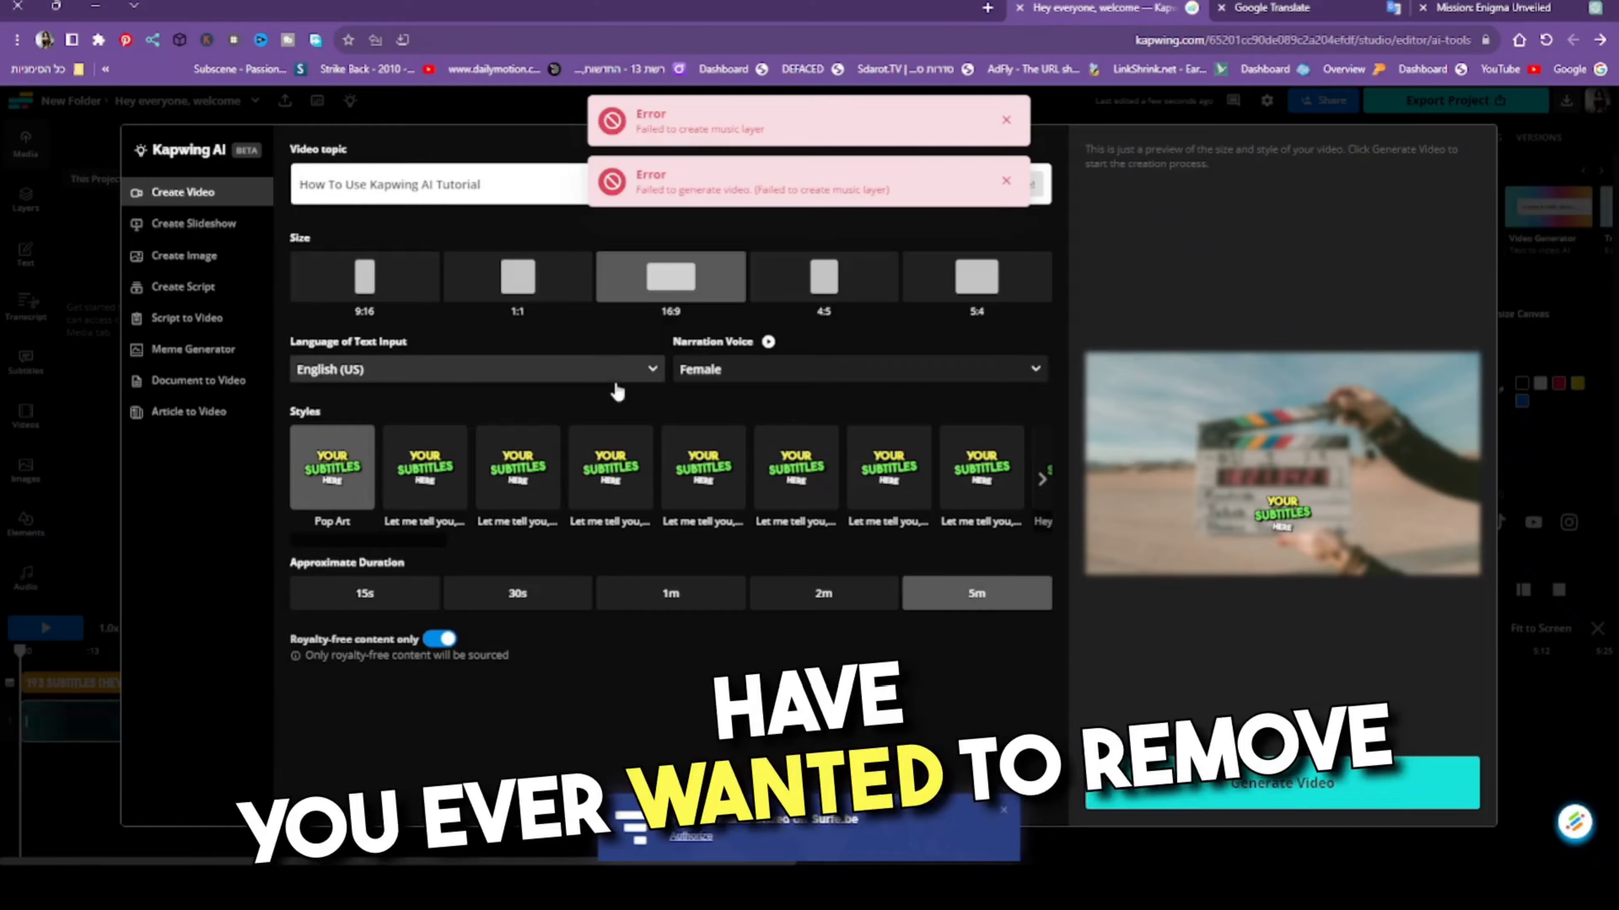
click(759, 376)
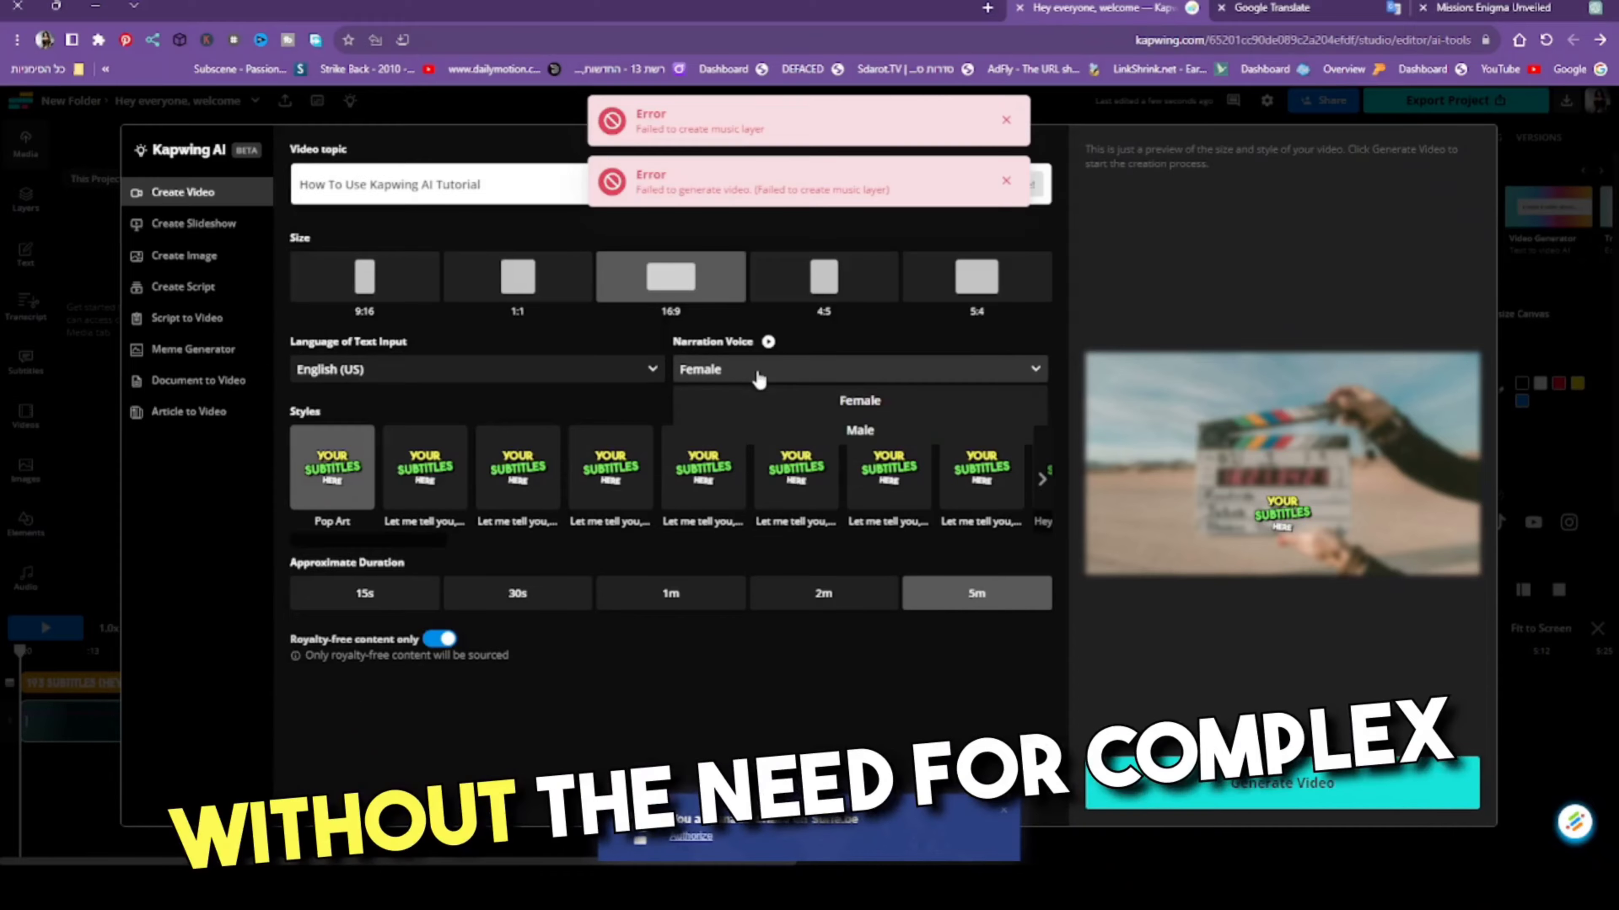
click(742, 427)
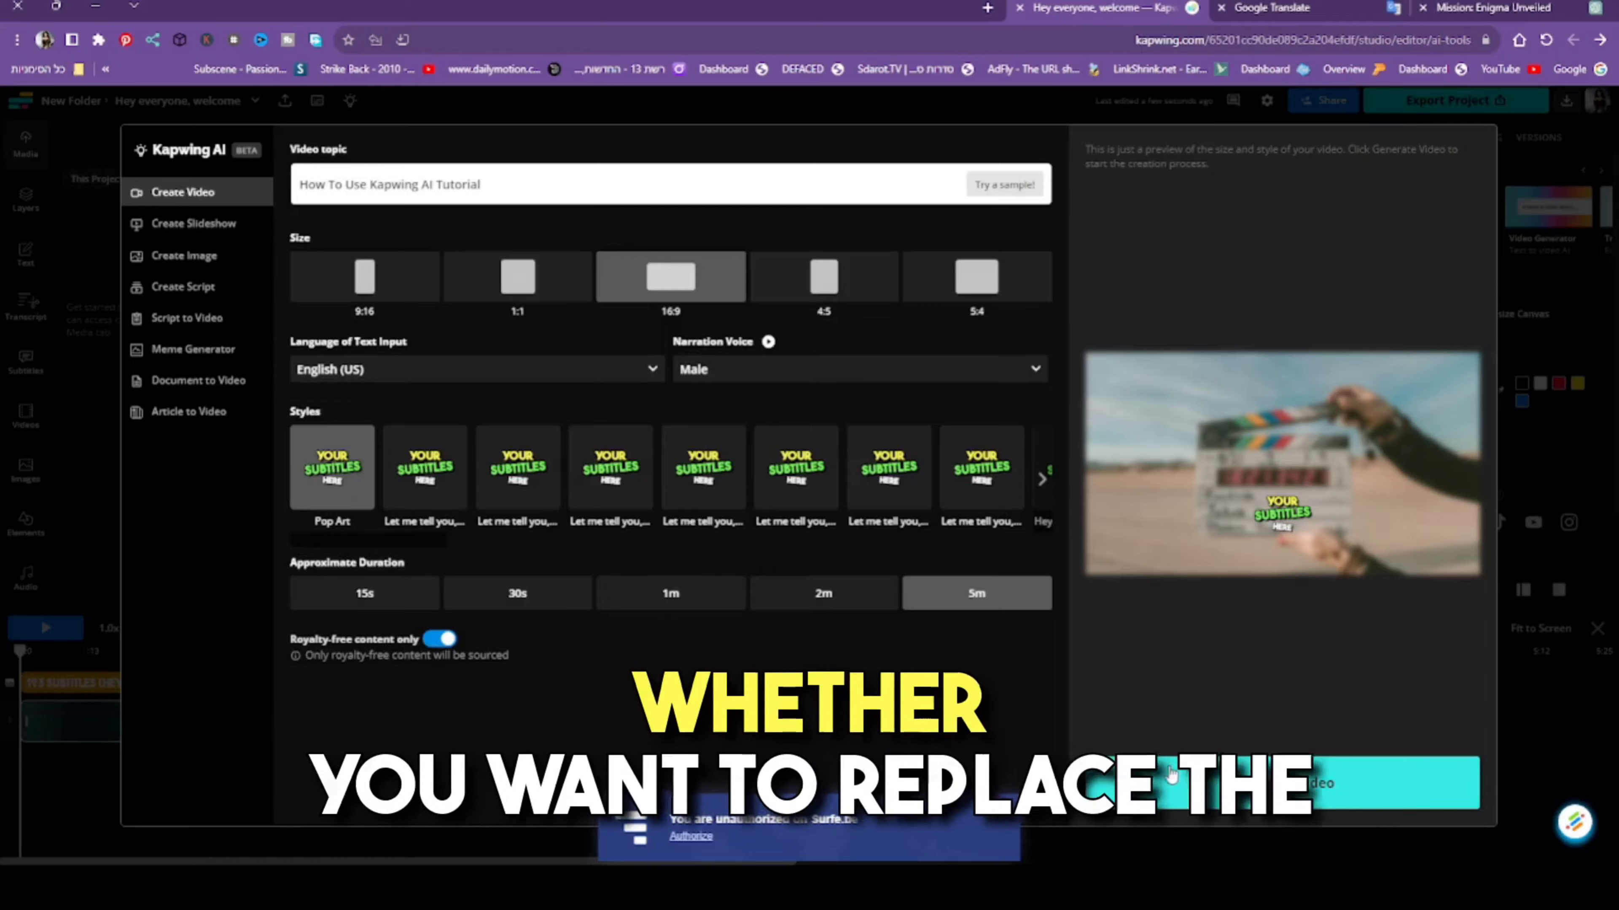
click(1182, 787)
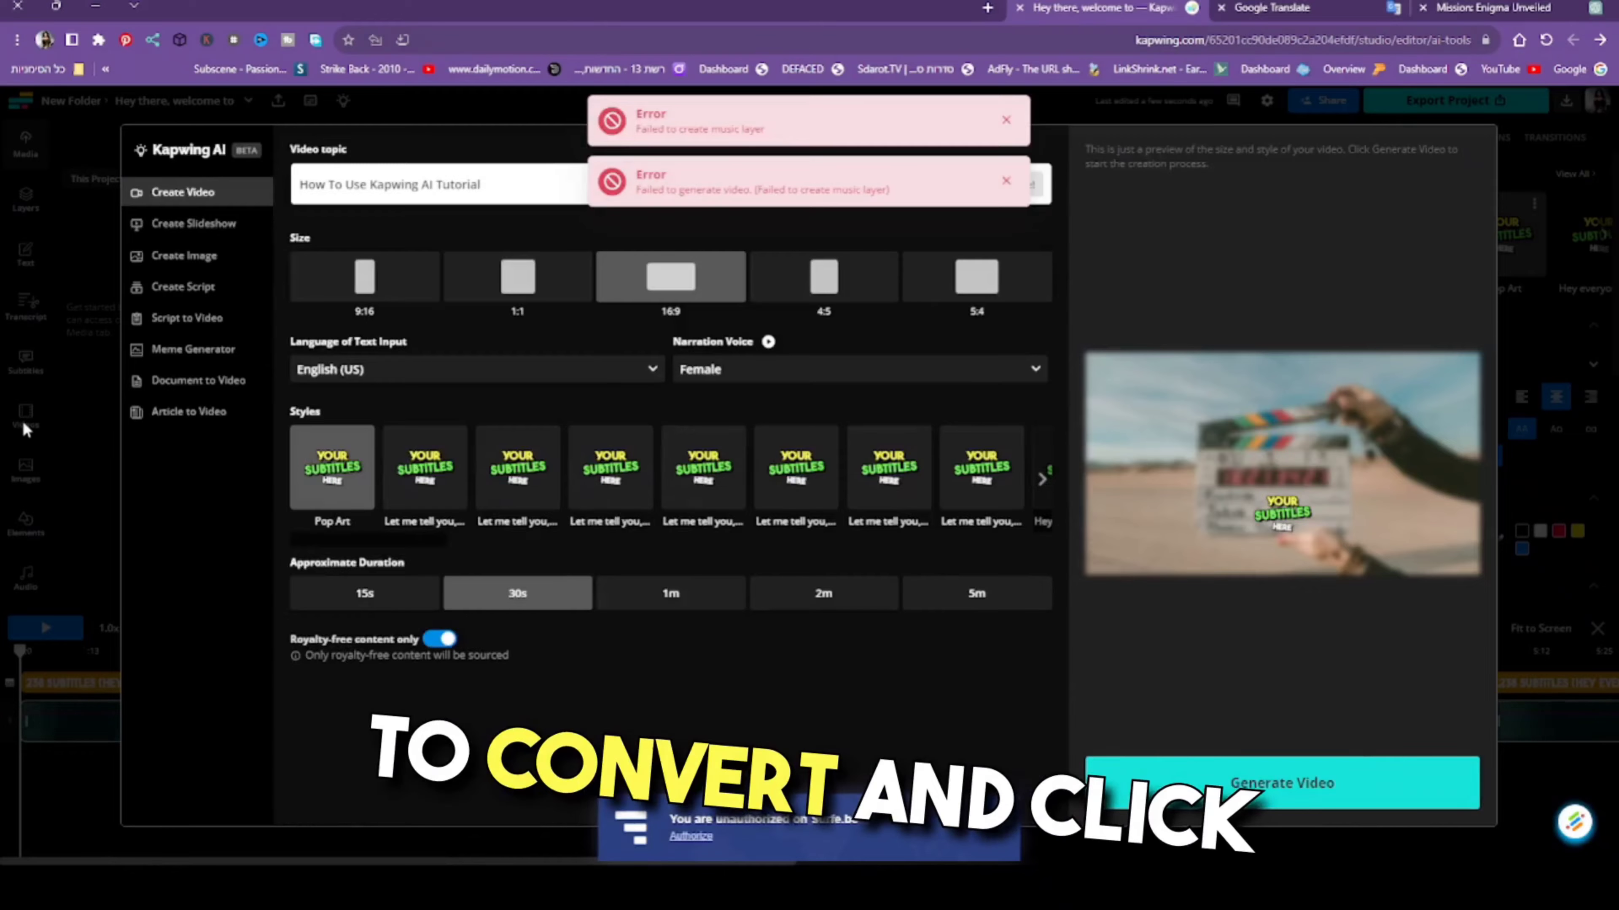
- Close the AI generator and review the generated video in the editor, playing it and moving the playhead to about 2:41
click(53, 433)
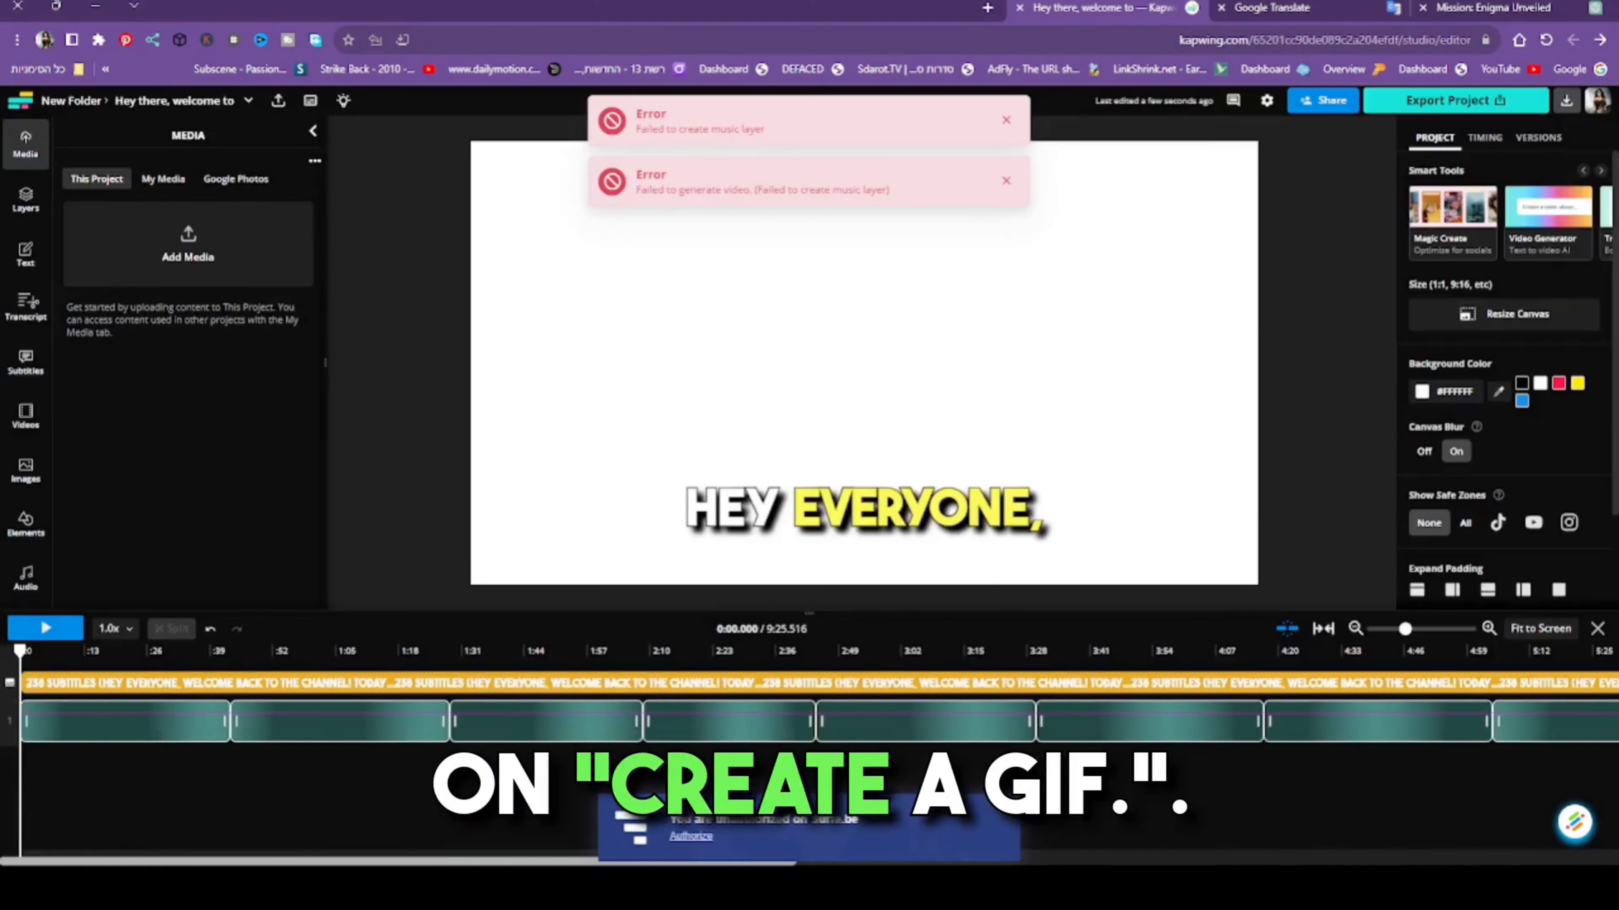
drag(490, 864, 919, 864)
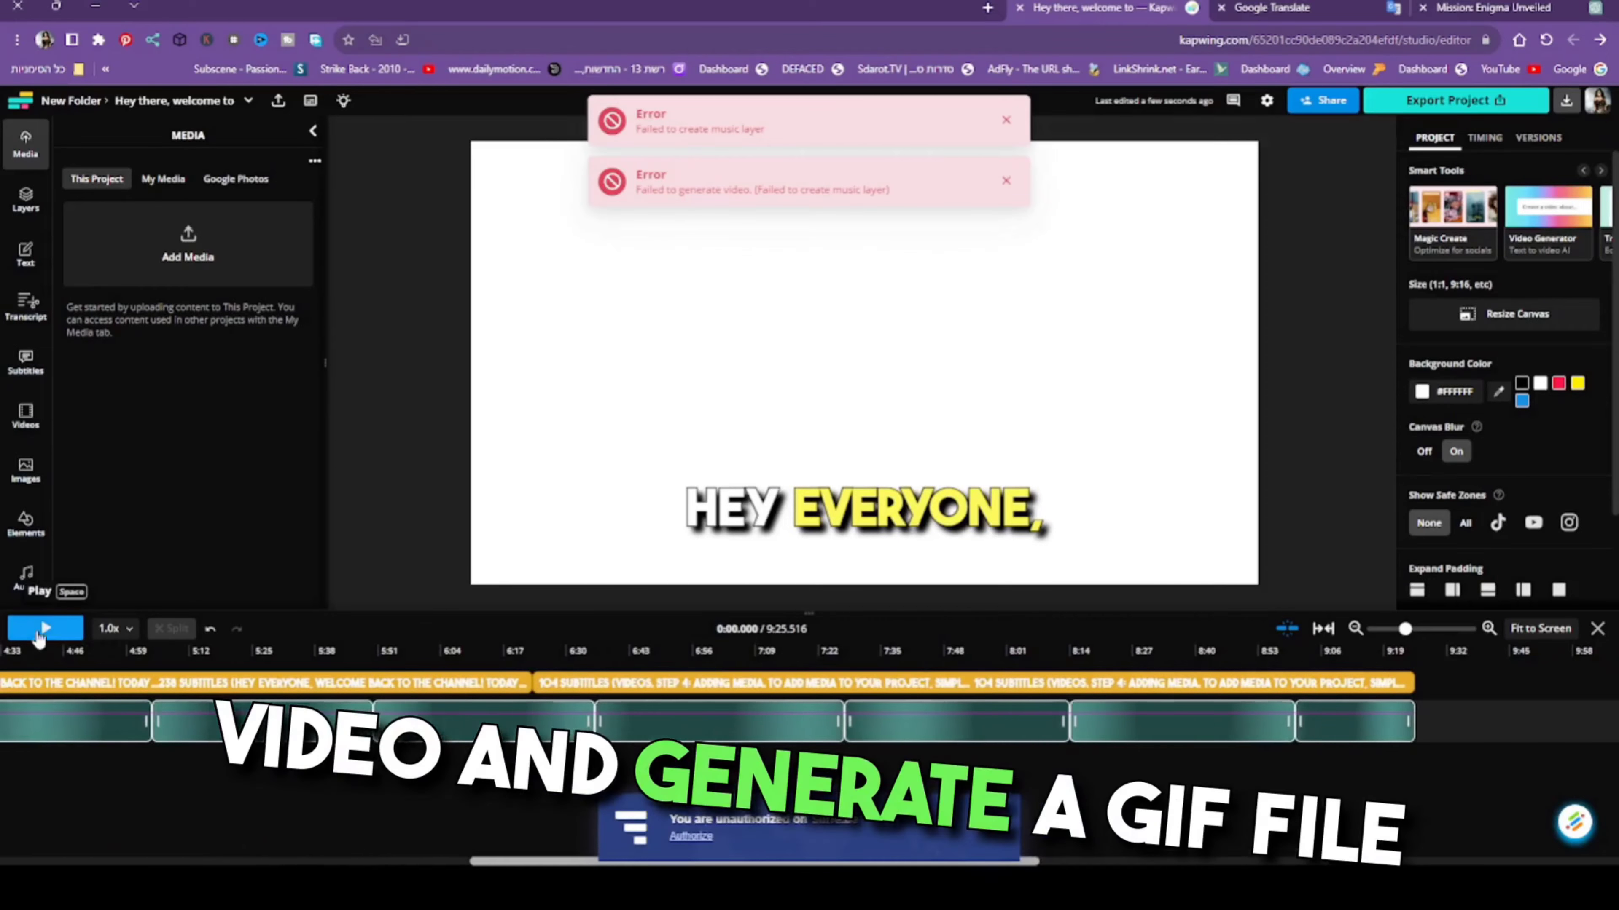
click(44, 628)
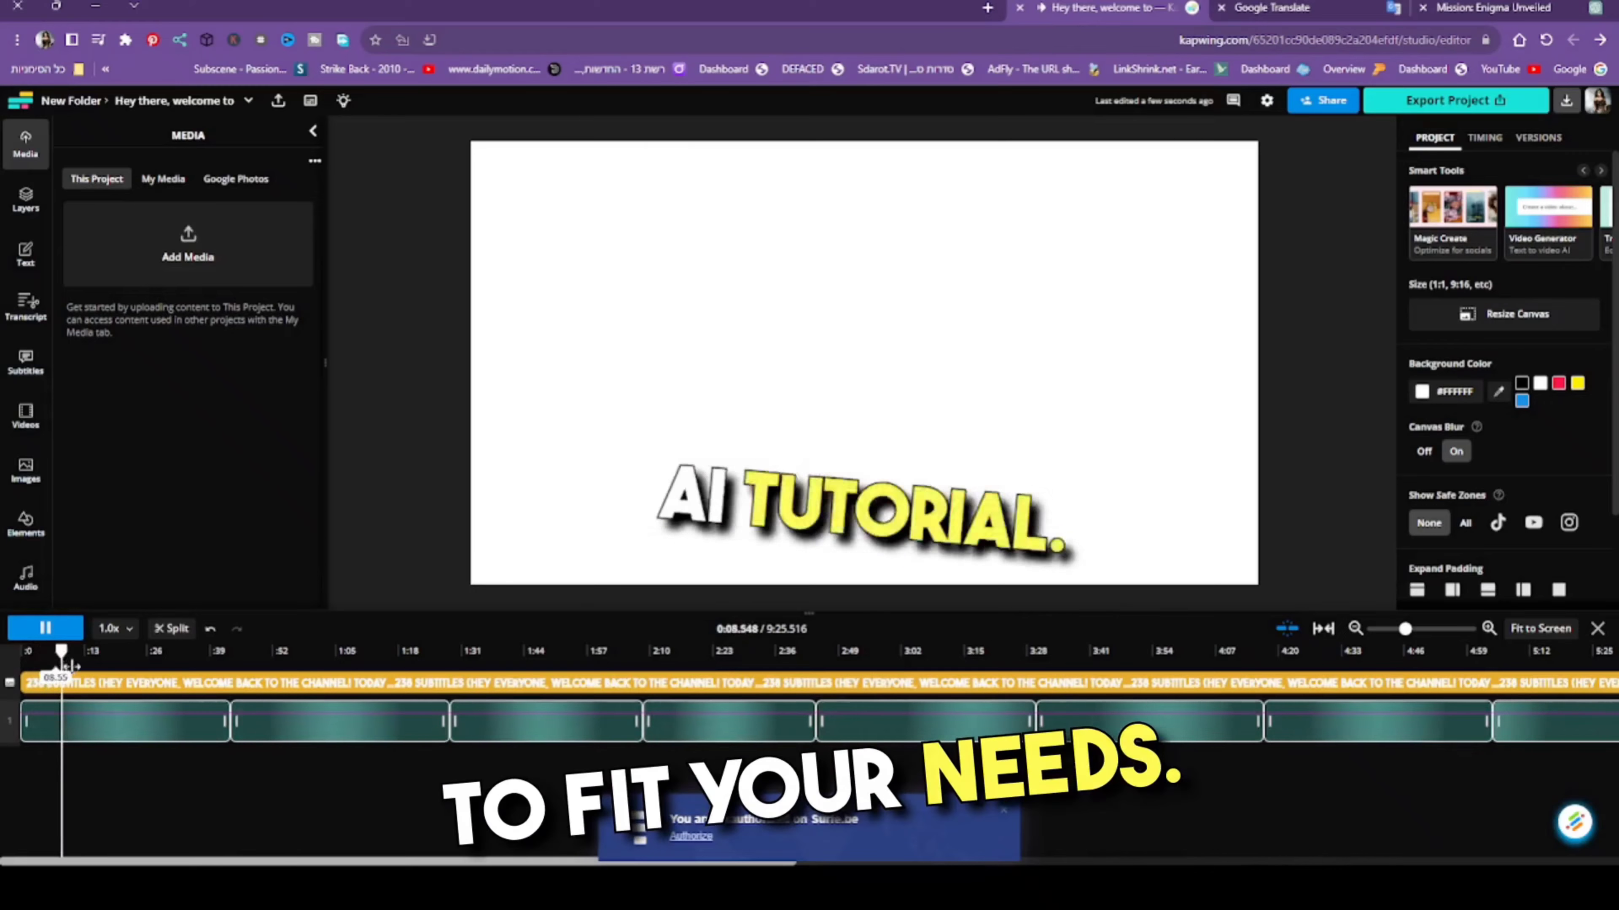
click(174, 684)
drag(174, 686, 809, 631)
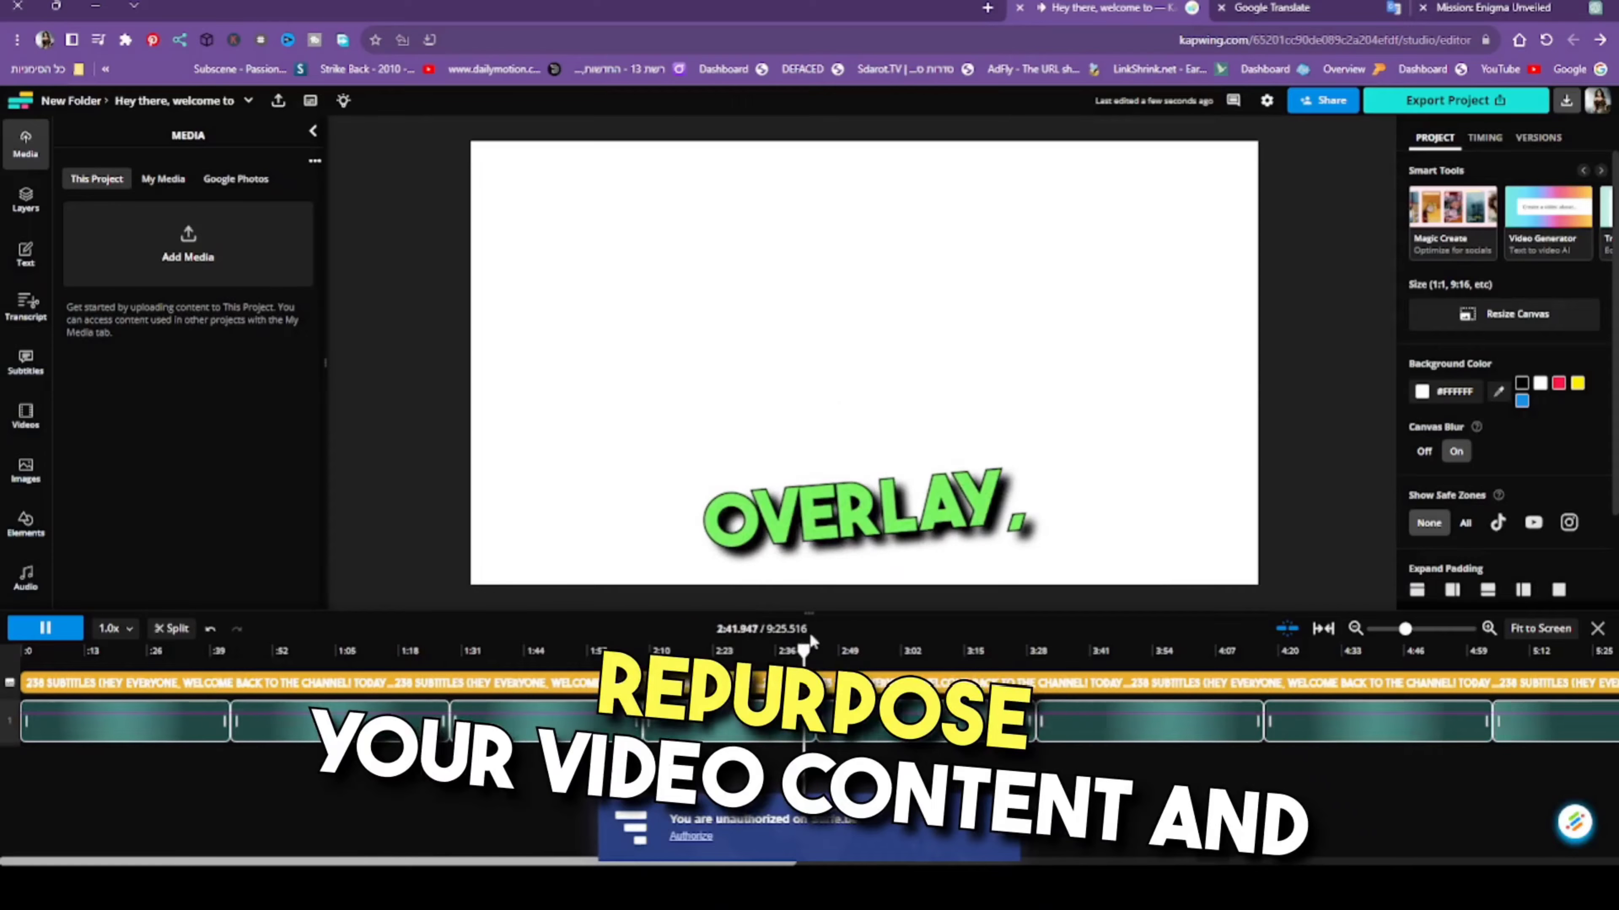
- Review the rest of the generated video by moving the playhead forward in stages to about 5:40
click(940, 651)
click(1134, 652)
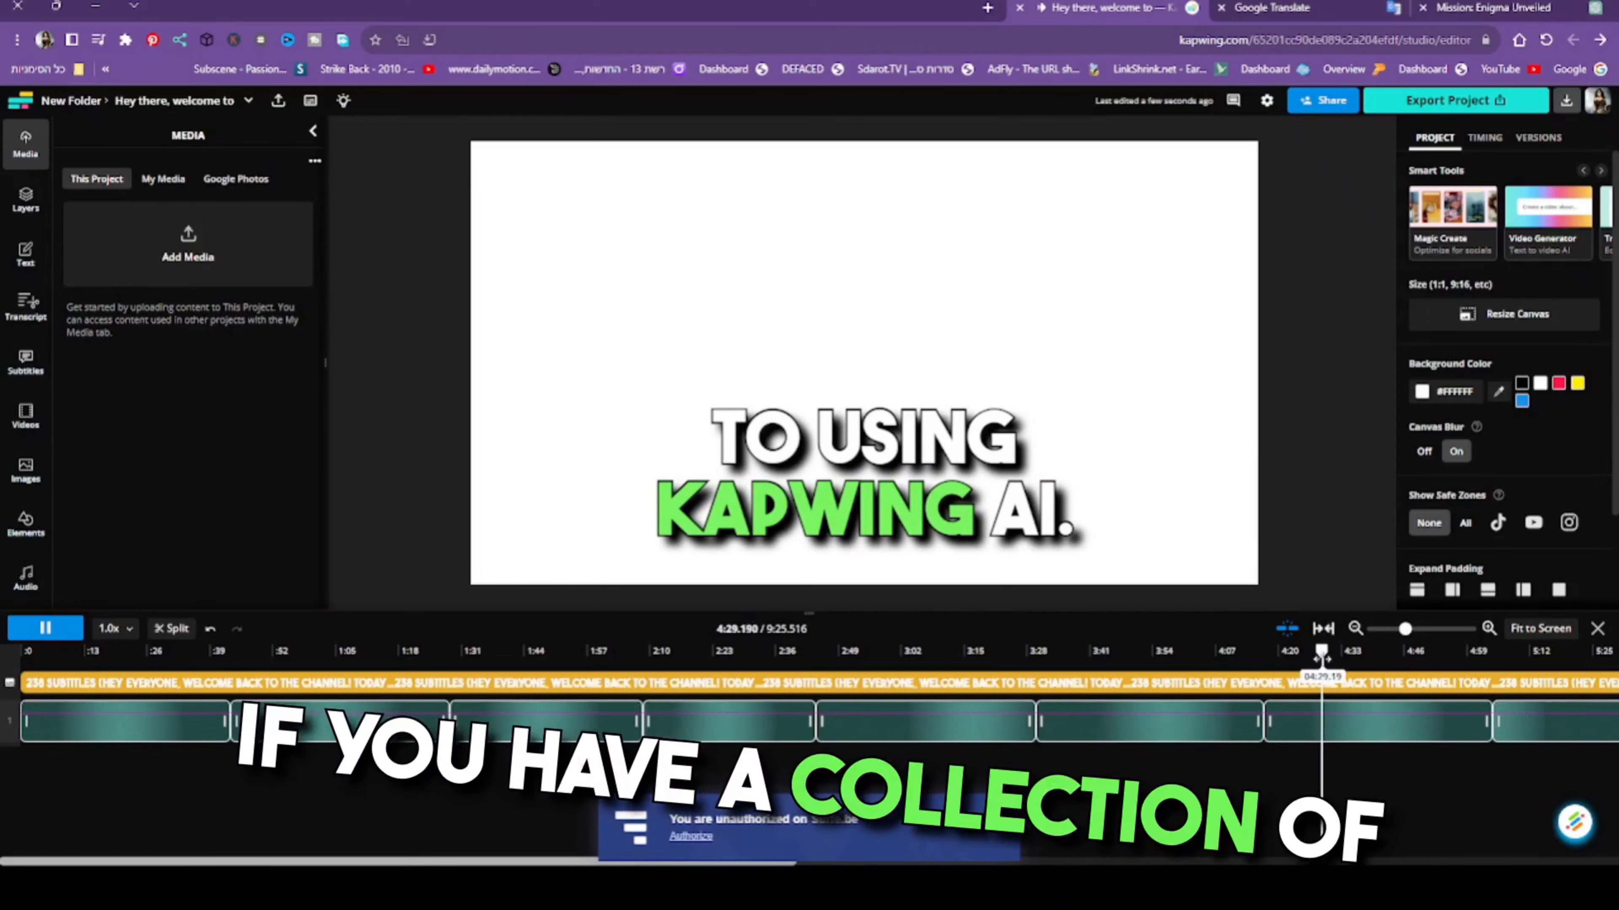
drag(1315, 657, 1420, 663)
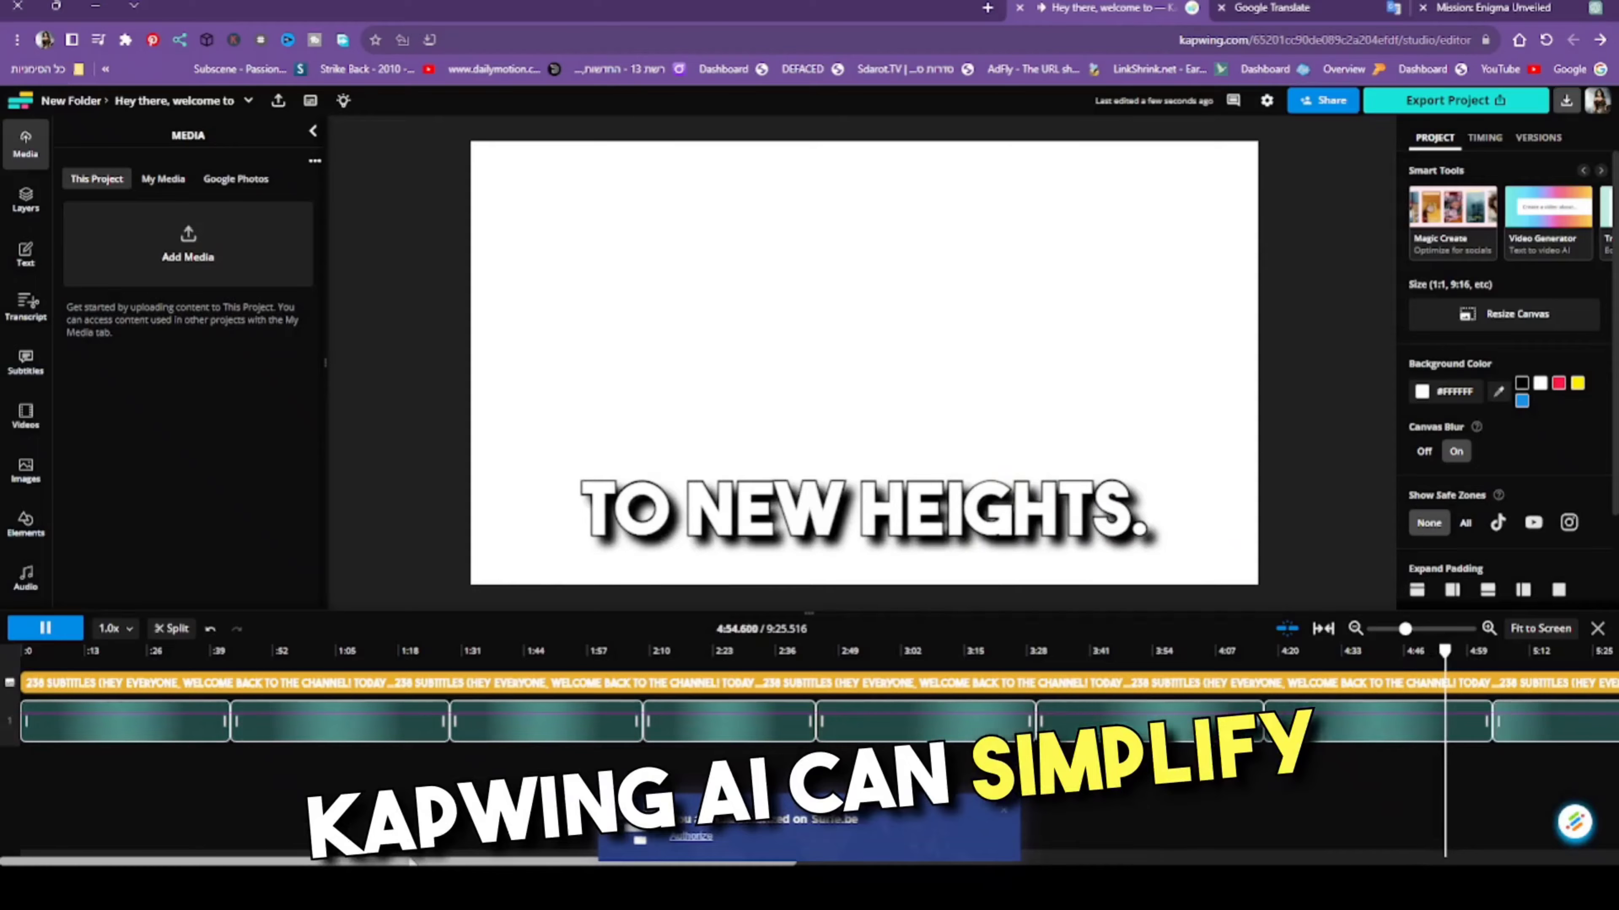
drag(478, 862, 1005, 852)
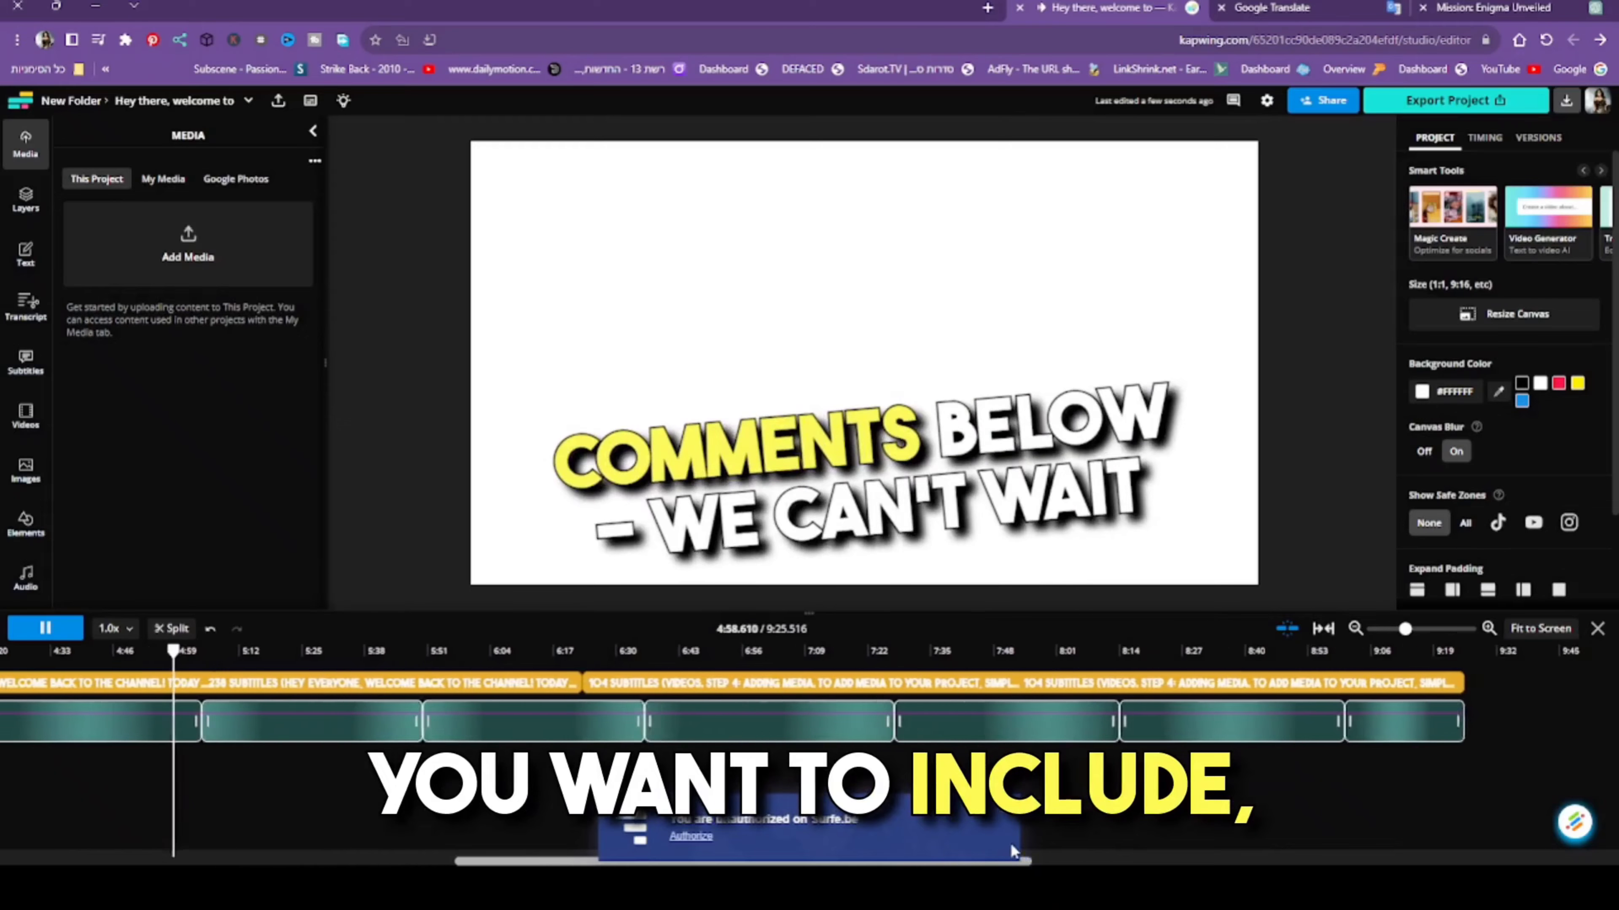
drag(170, 663, 191, 677)
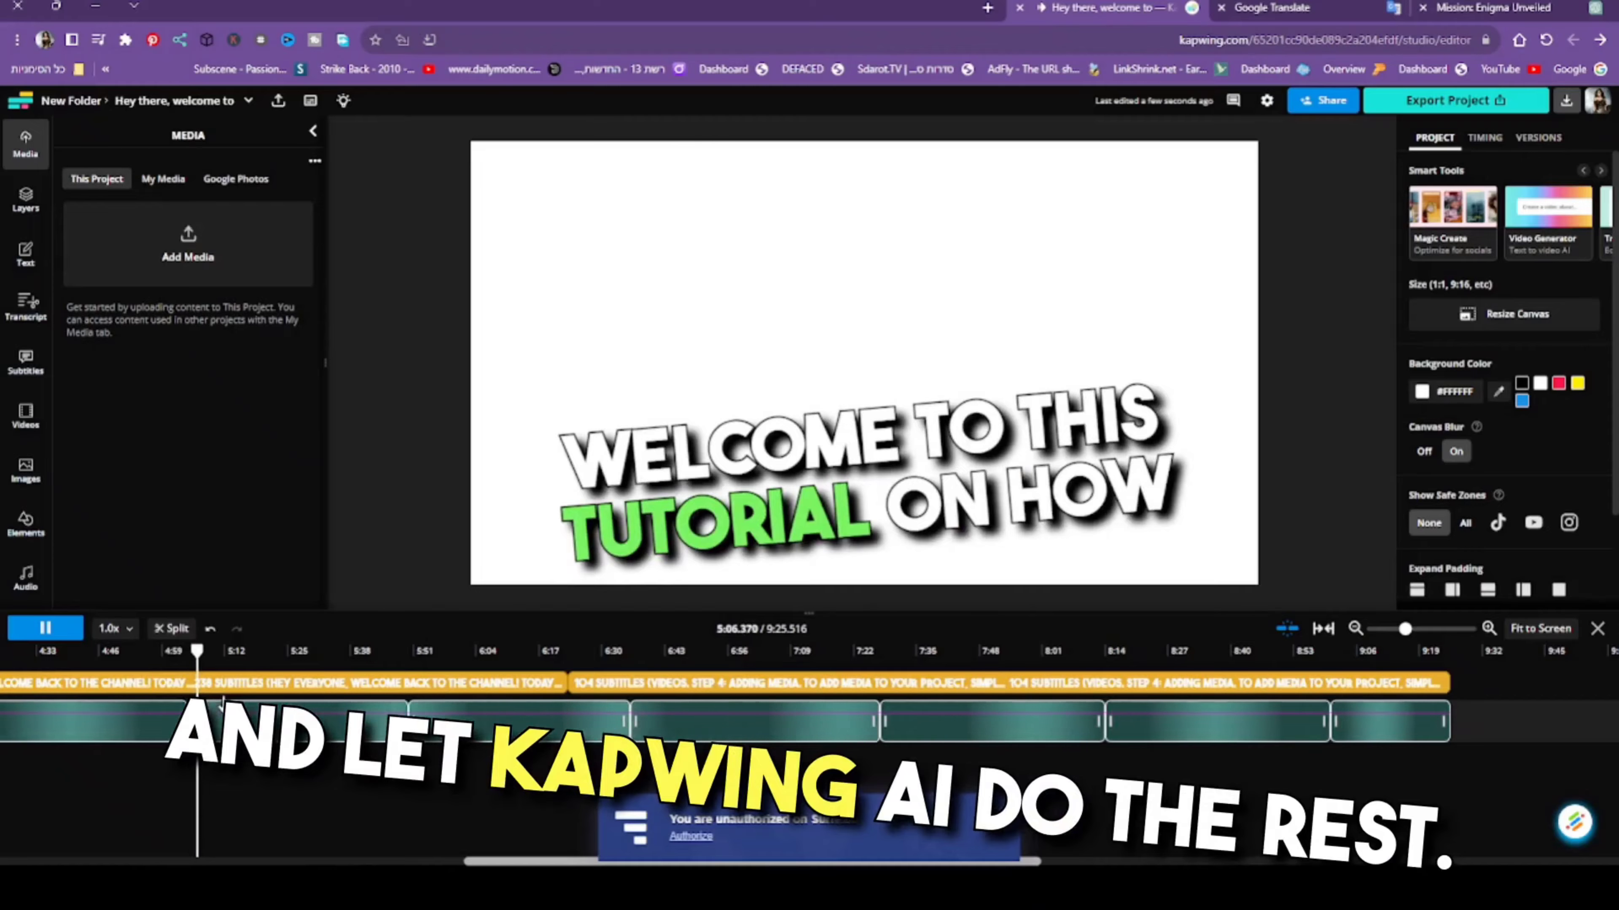
drag(202, 663, 355, 656)
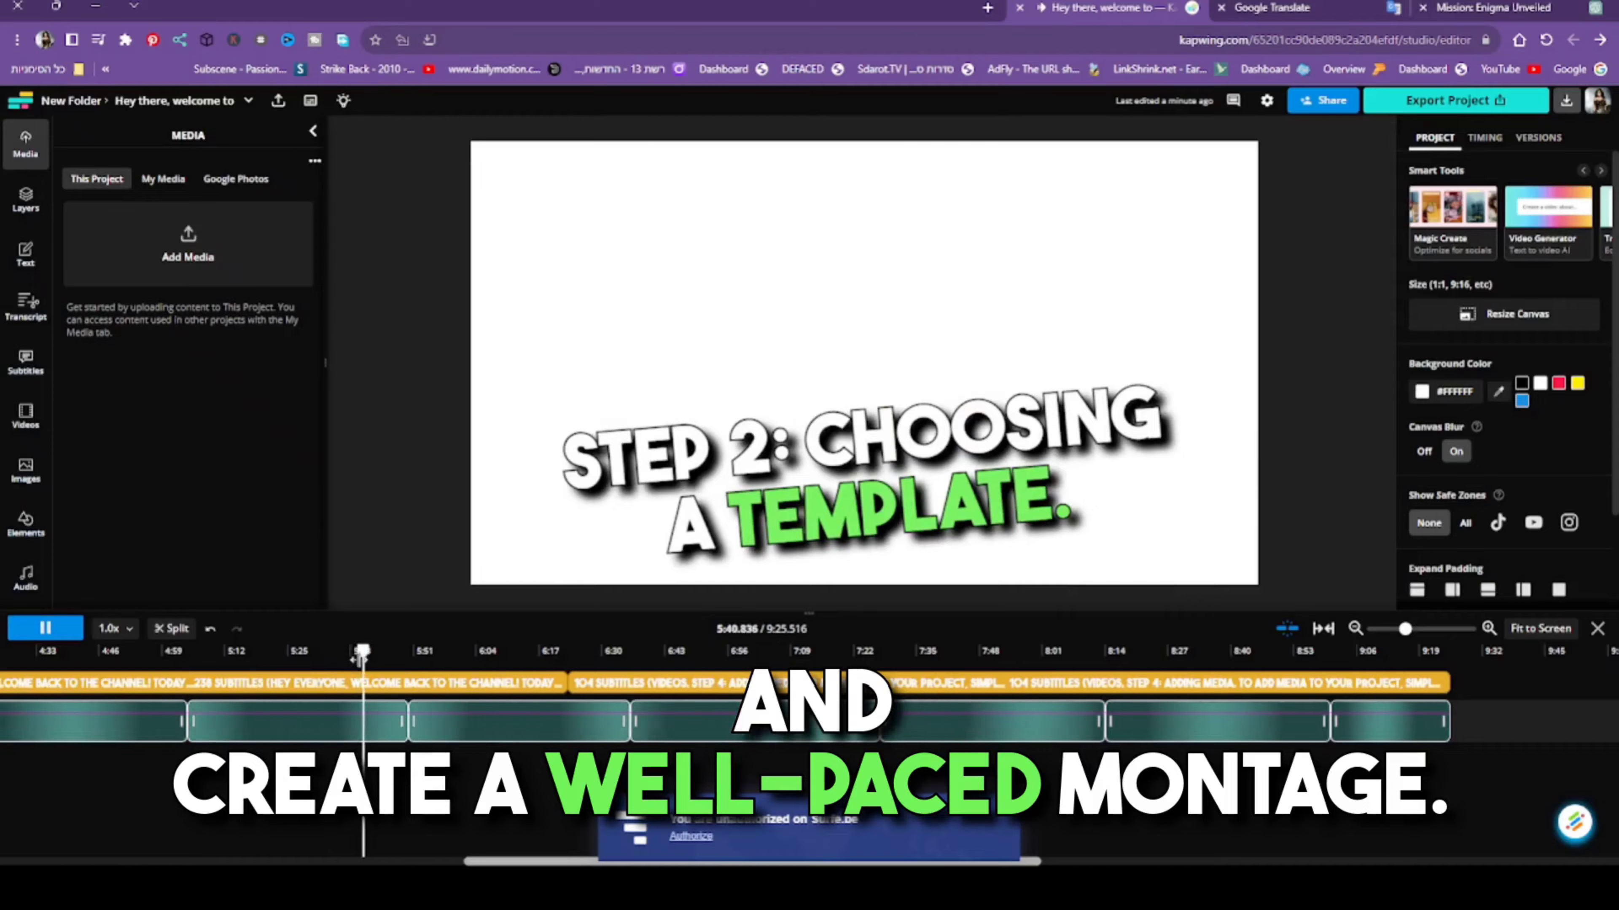
- Delete all the narration clips that follow the closing line at about 5:04, through to the end of the timeline
click(328, 744)
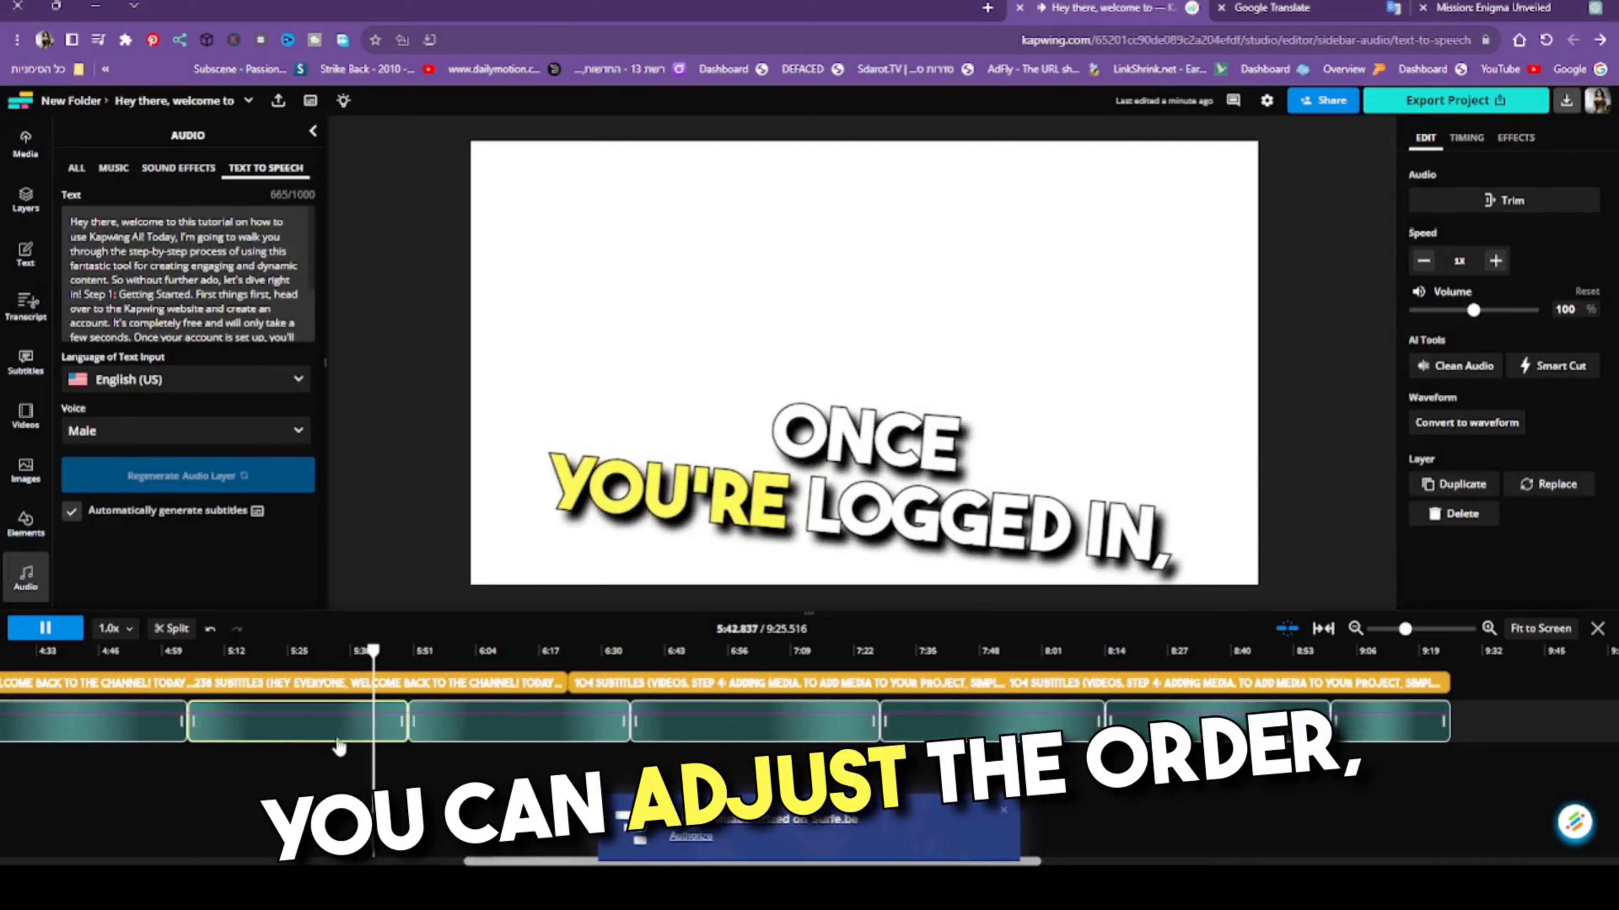
key(Delete)
click(454, 737)
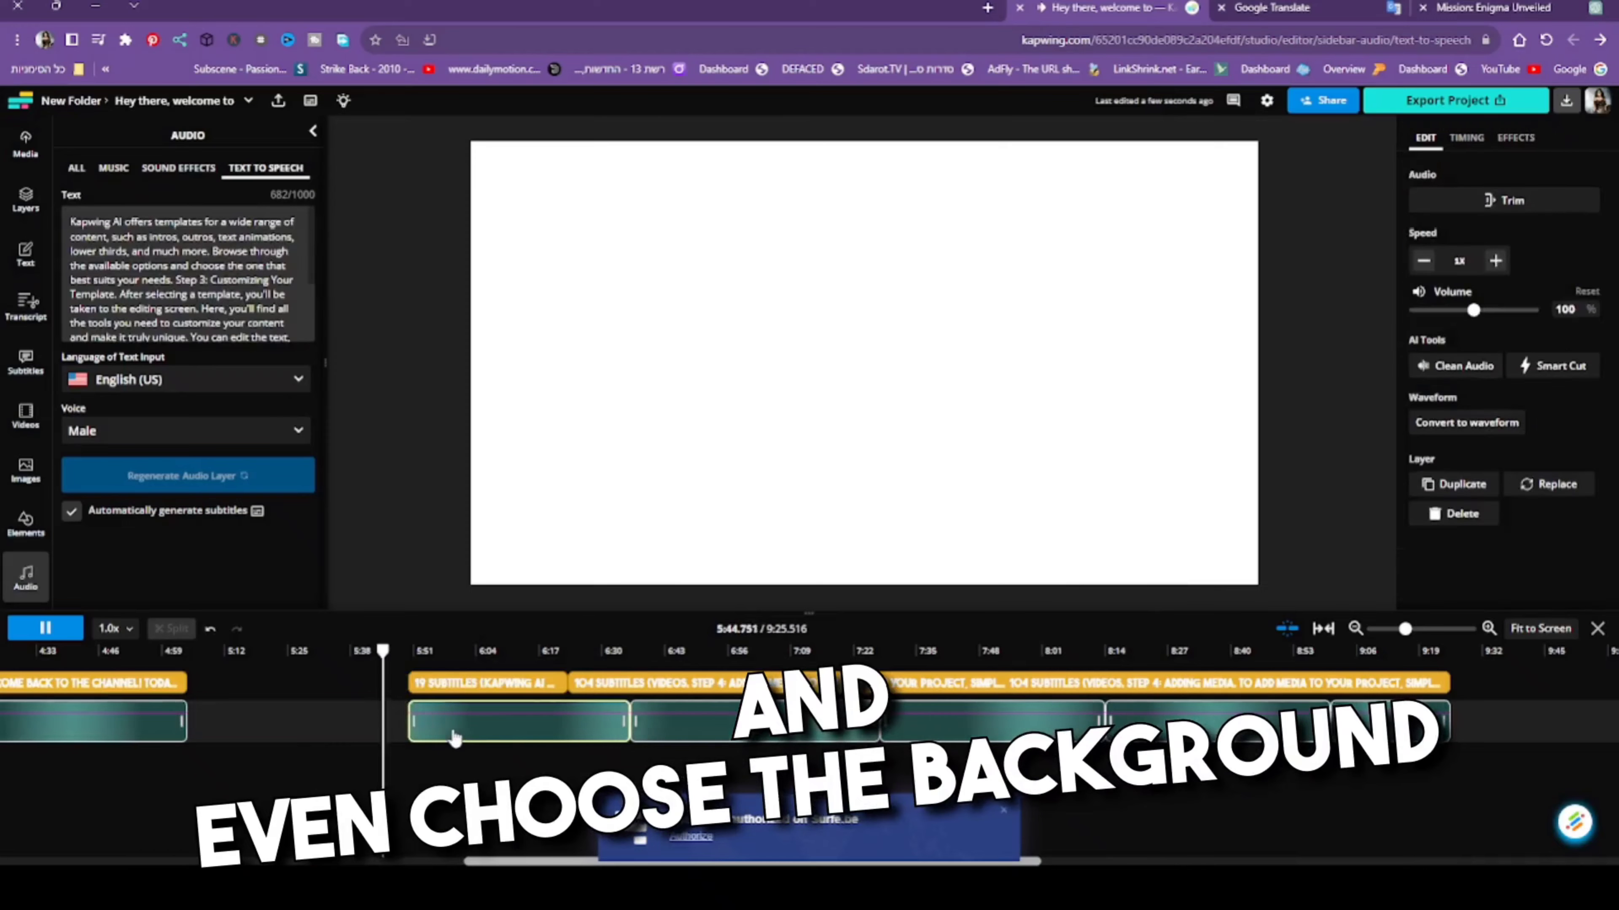
key(Delete)
click(690, 737)
key(Delete)
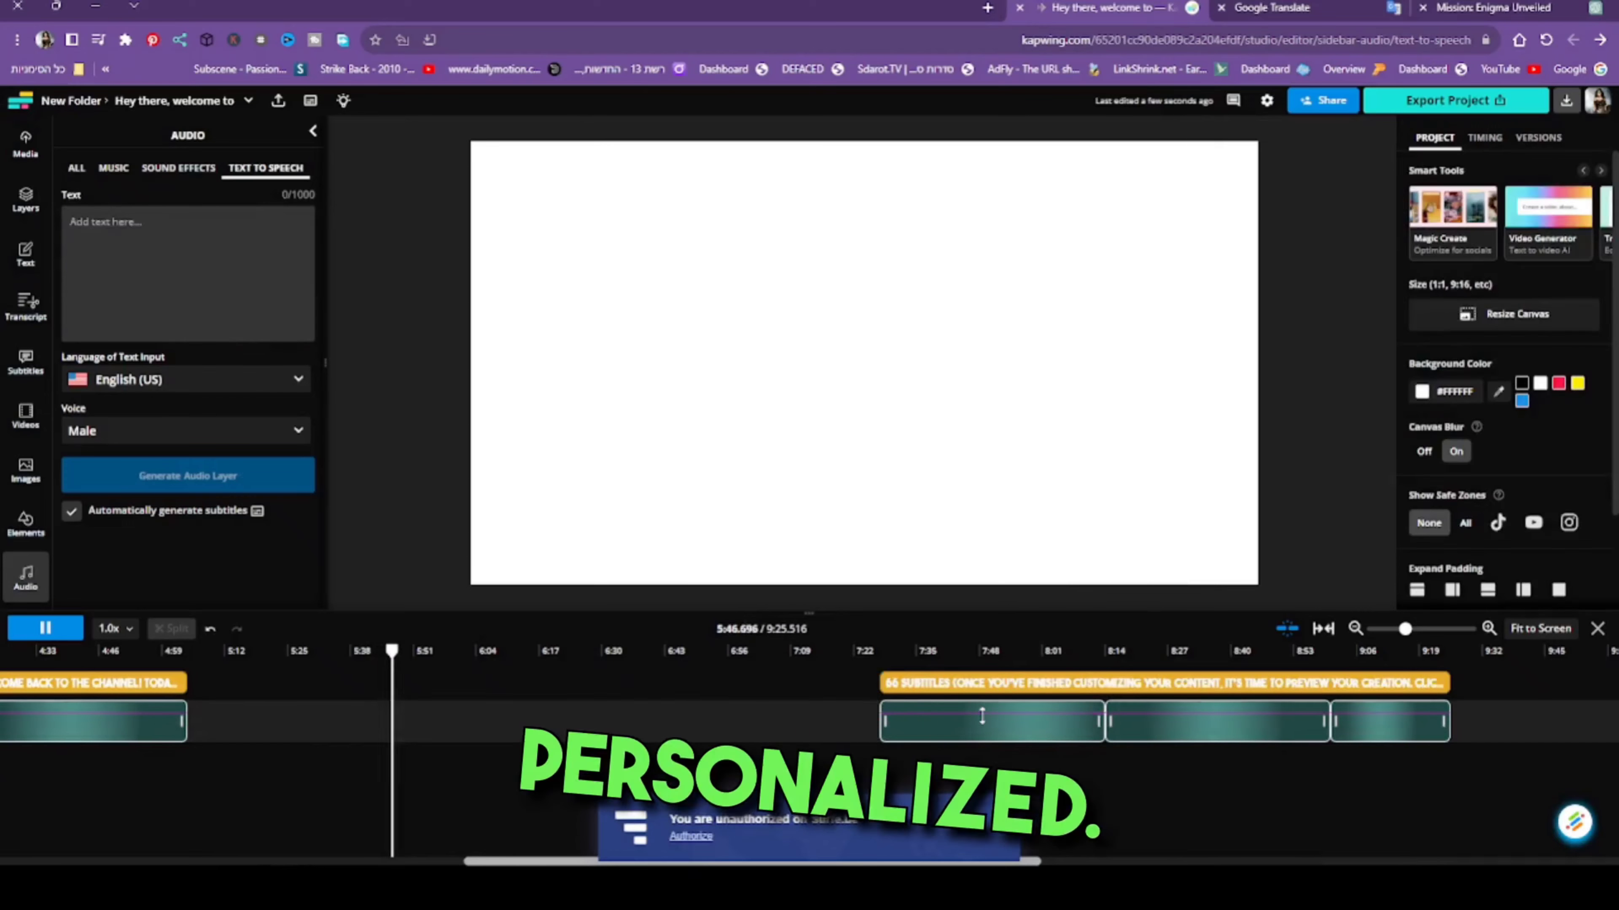
click(986, 743)
key(Delete)
click(1217, 733)
key(Delete)
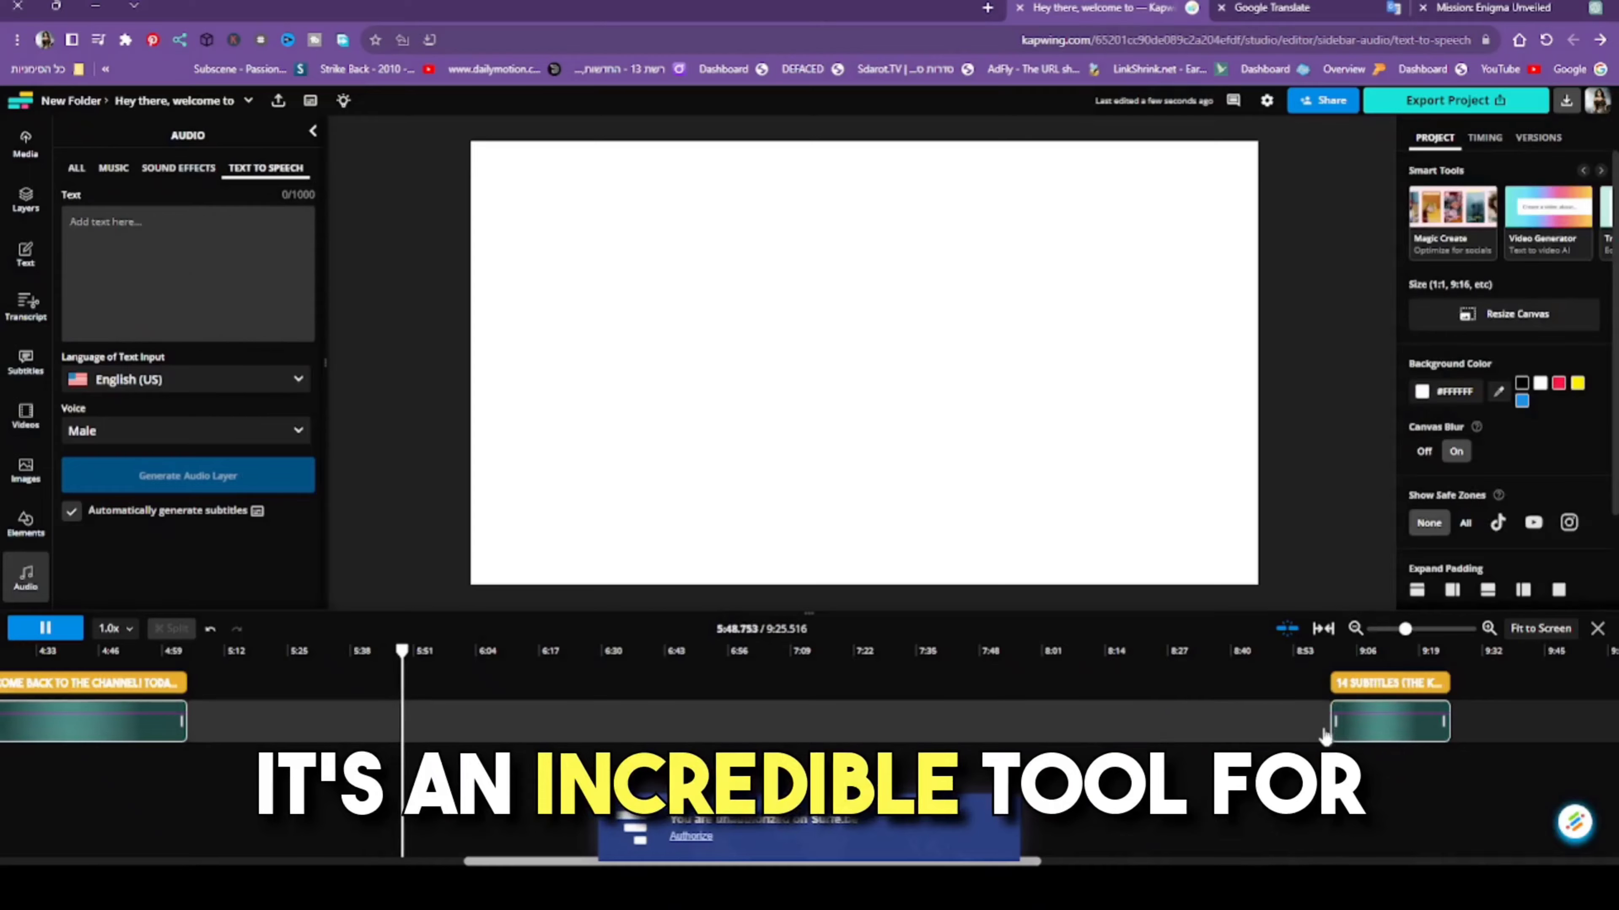
click(1419, 733)
key(Delete)
click(125, 860)
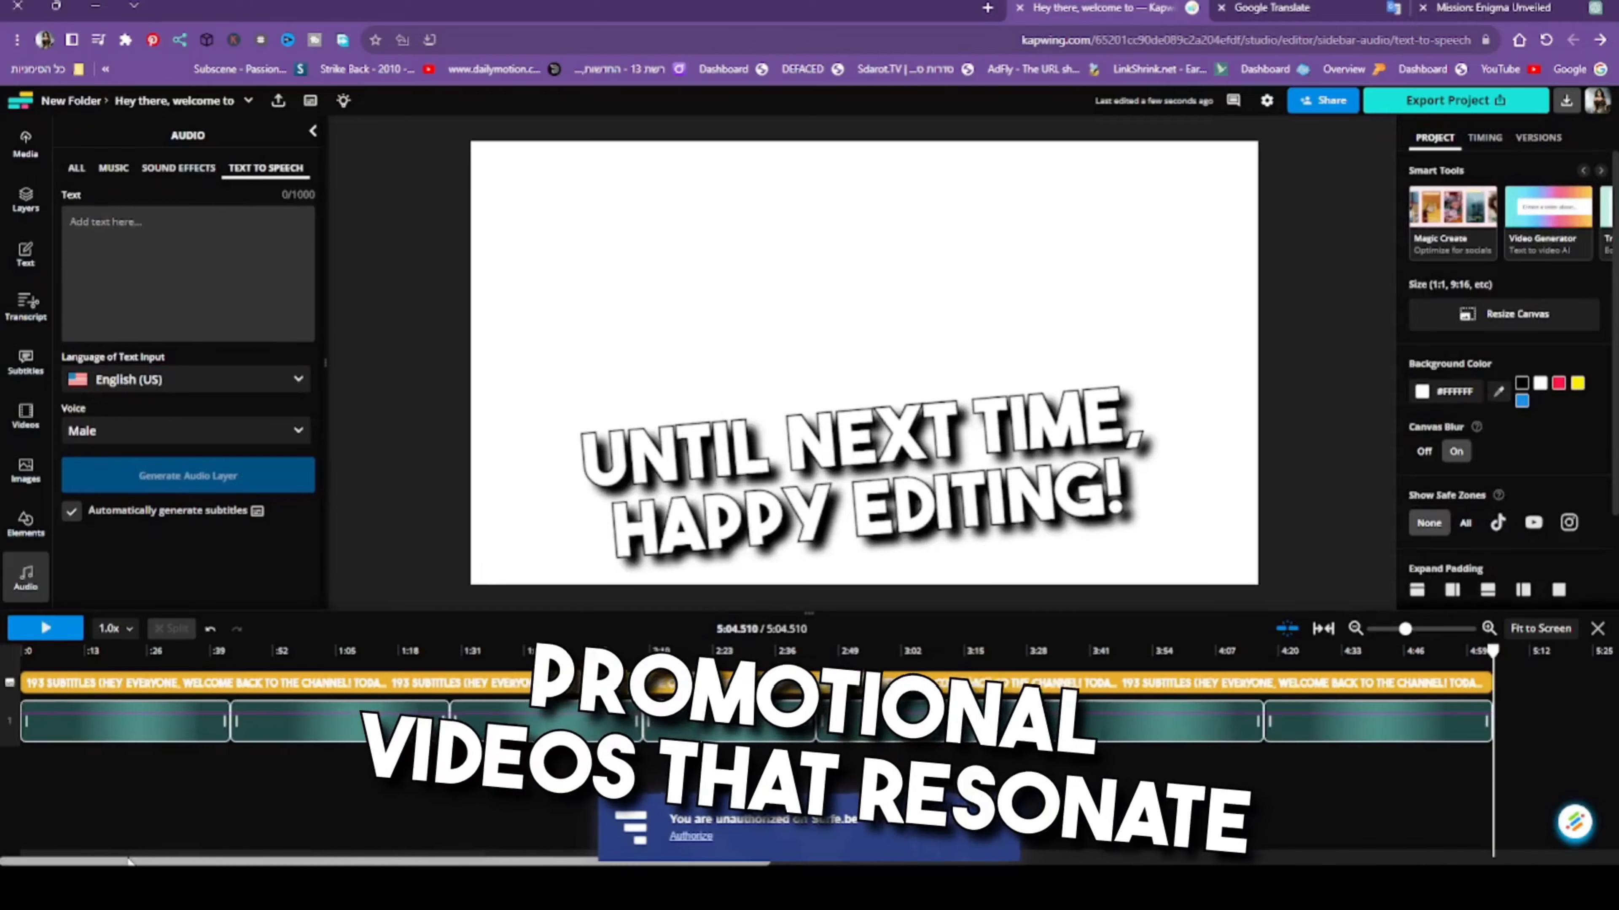
- Browse the music library and preview the upbeat track Fashion Upbeat Electronica
click(19, 589)
click(26, 574)
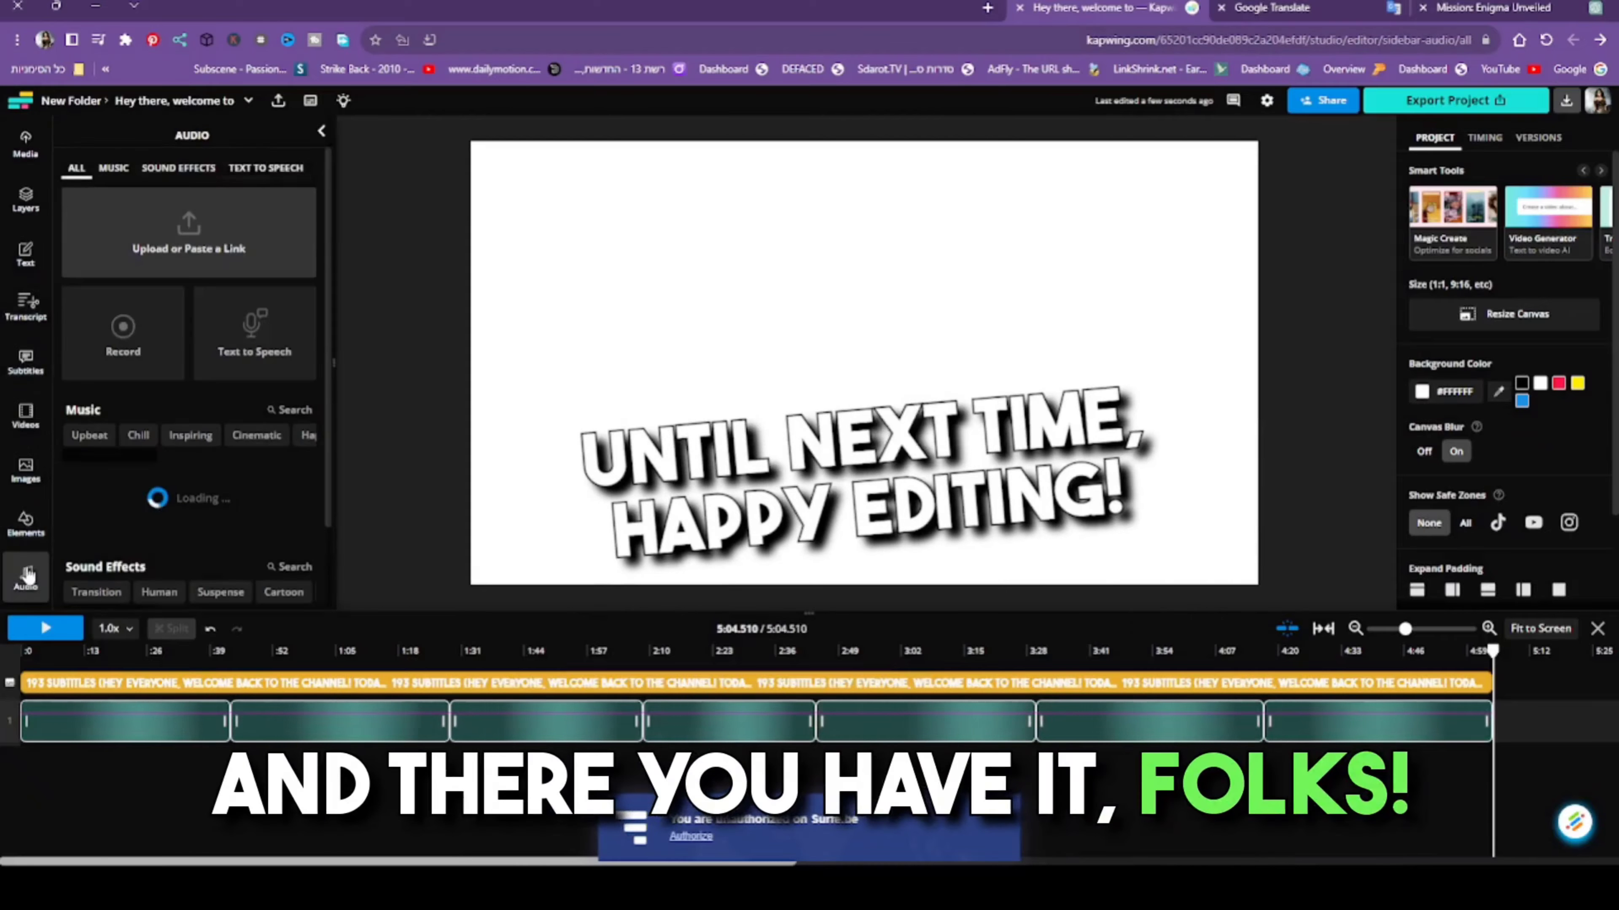
click(121, 169)
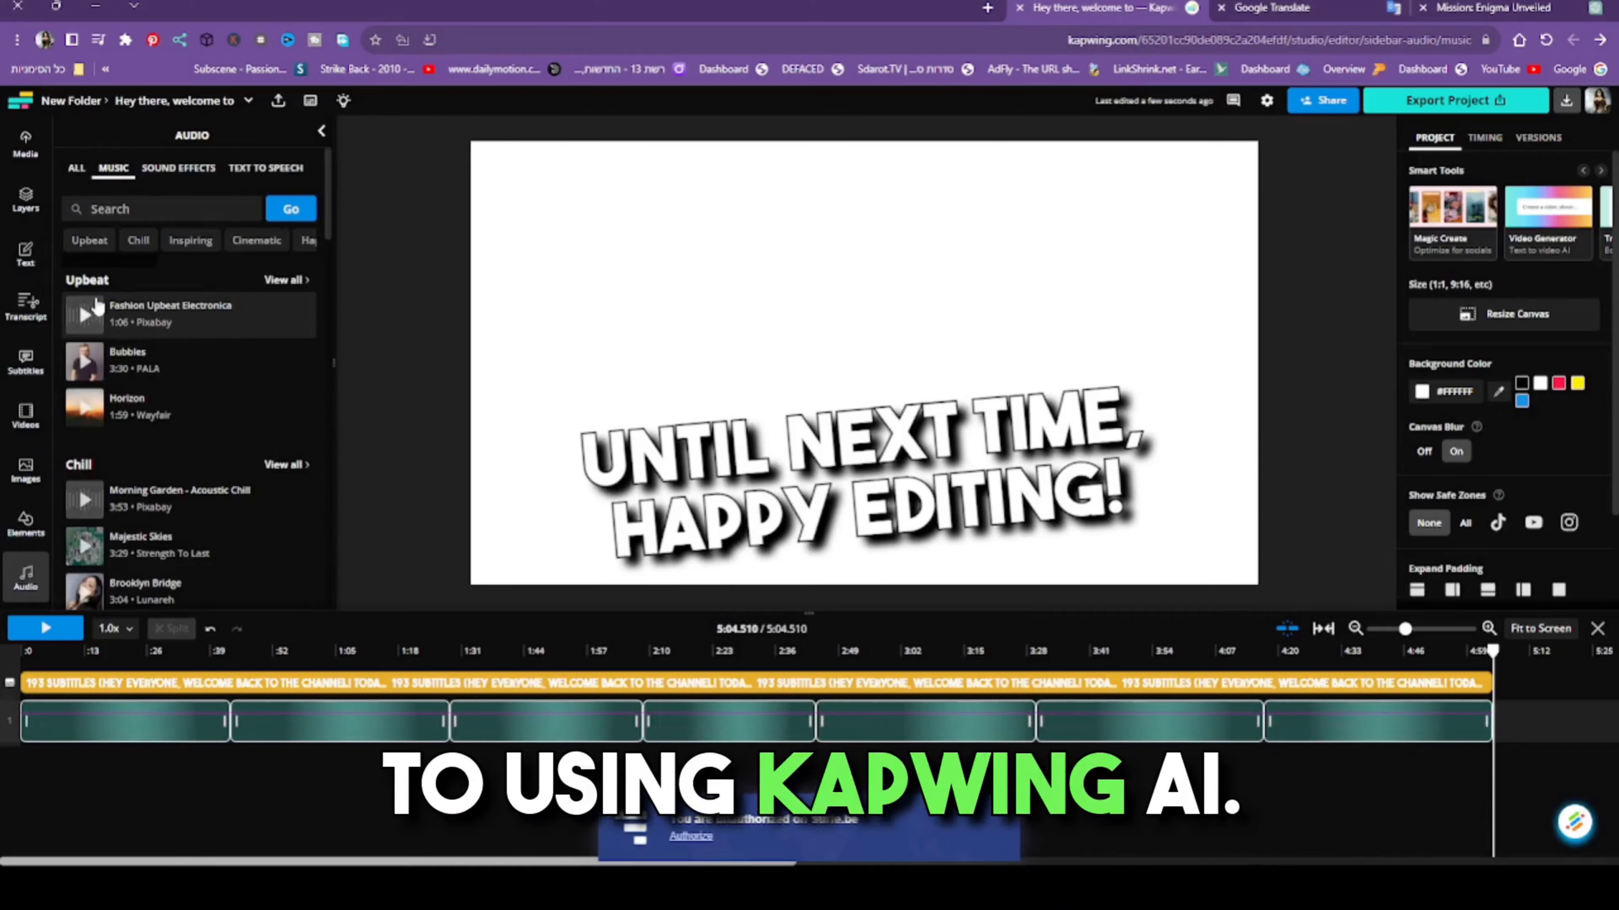
click(90, 317)
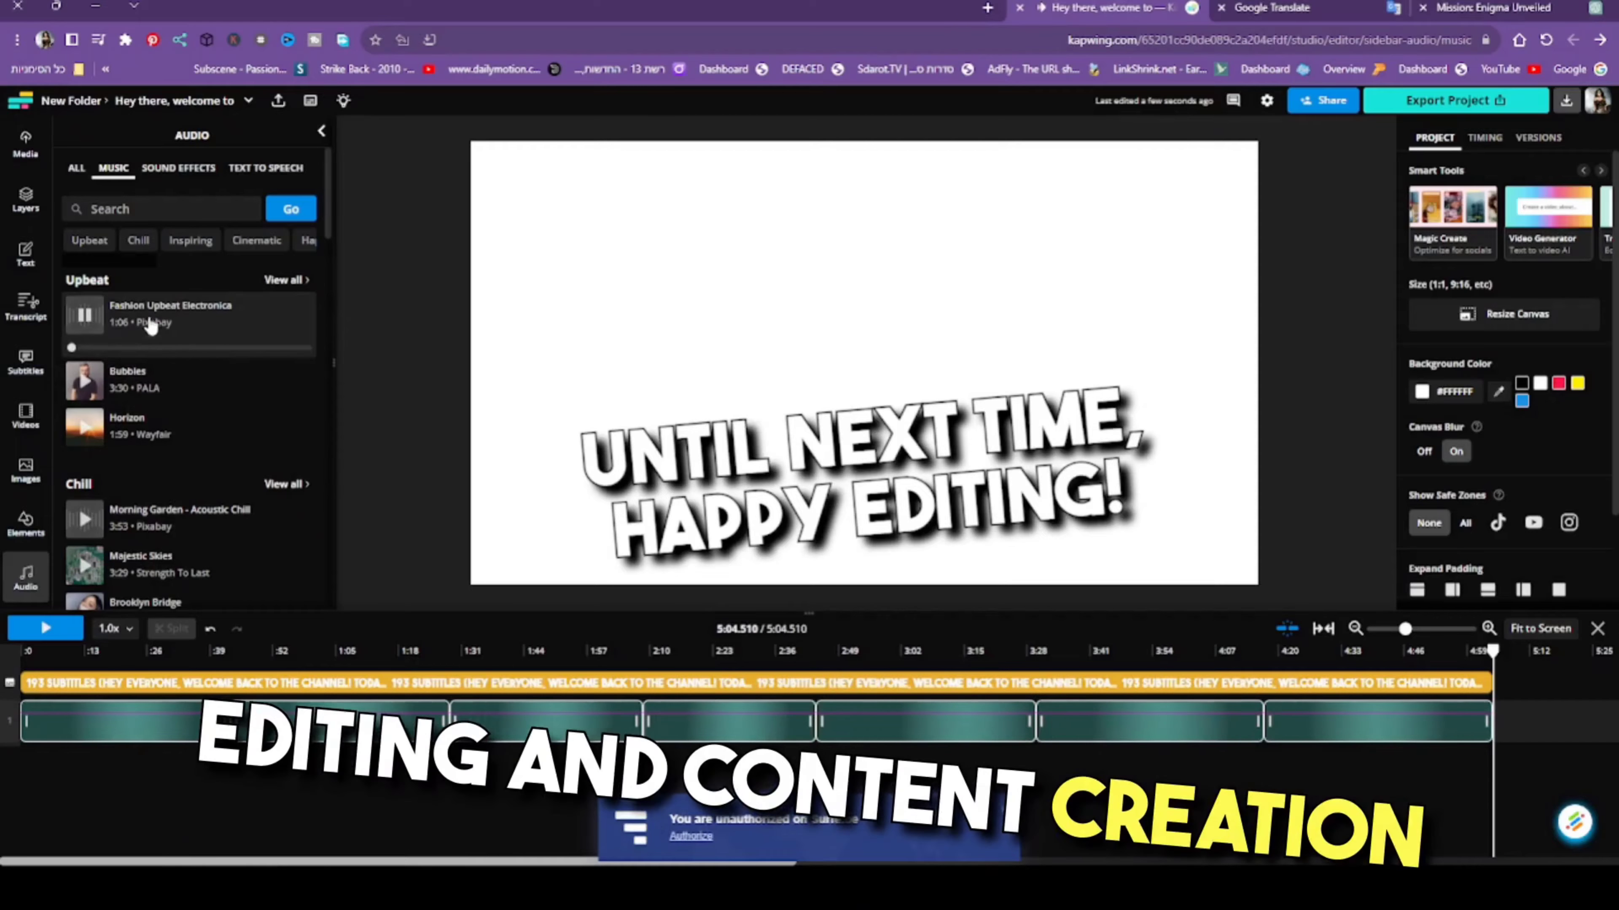
click(102, 315)
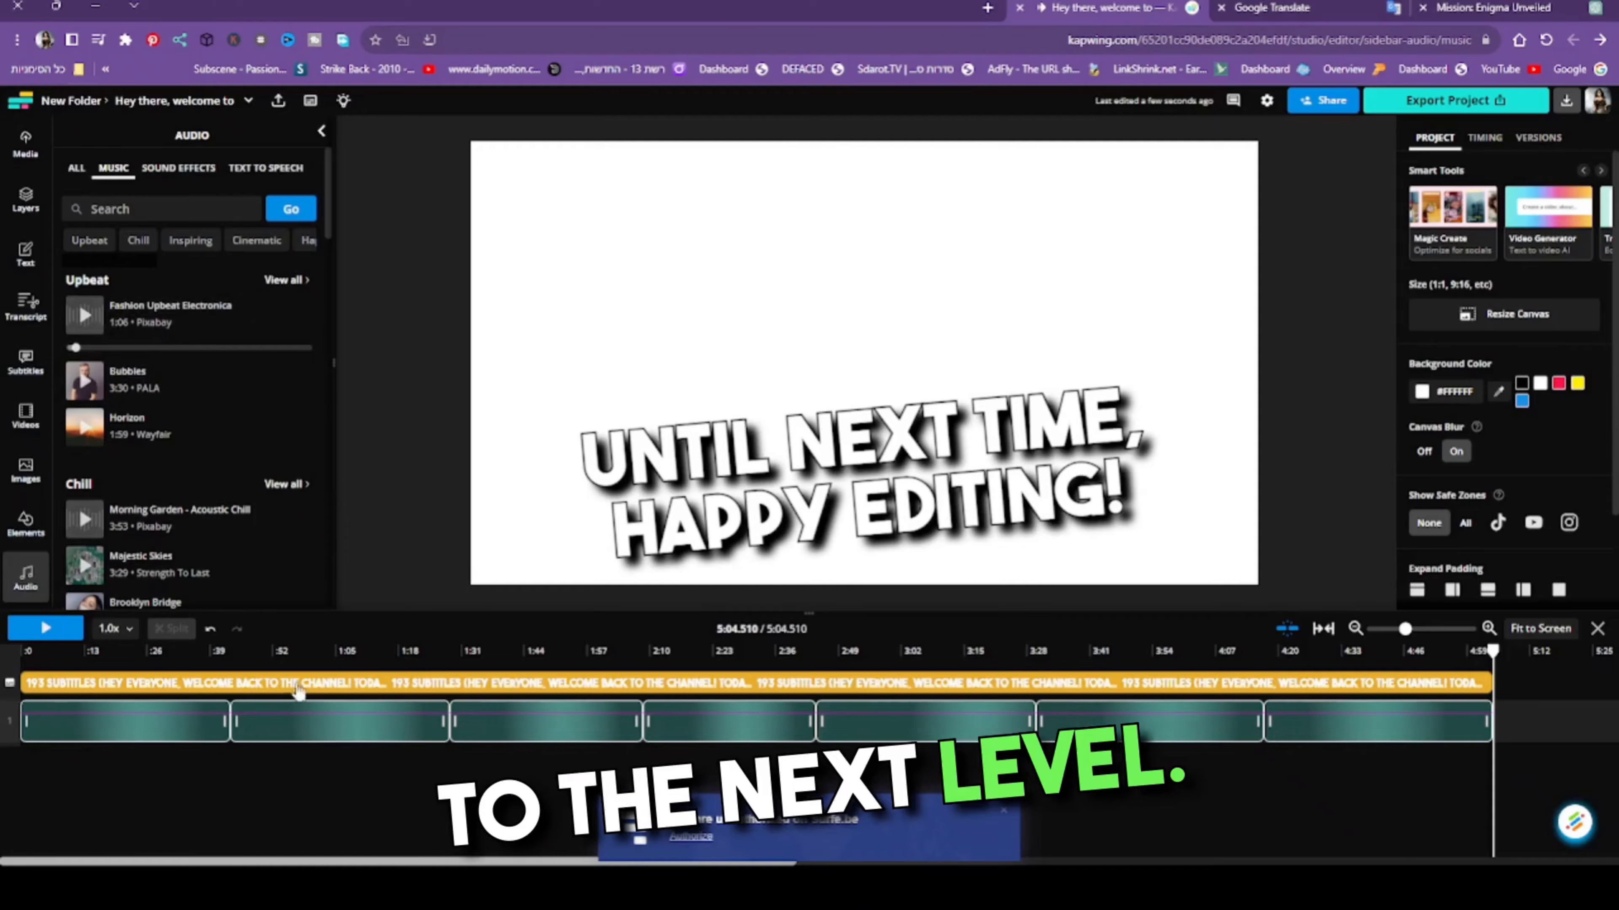
- Add Fashion Upbeat Electronica as background music at the start of the timeline and lower its volume to 10%
click(285, 413)
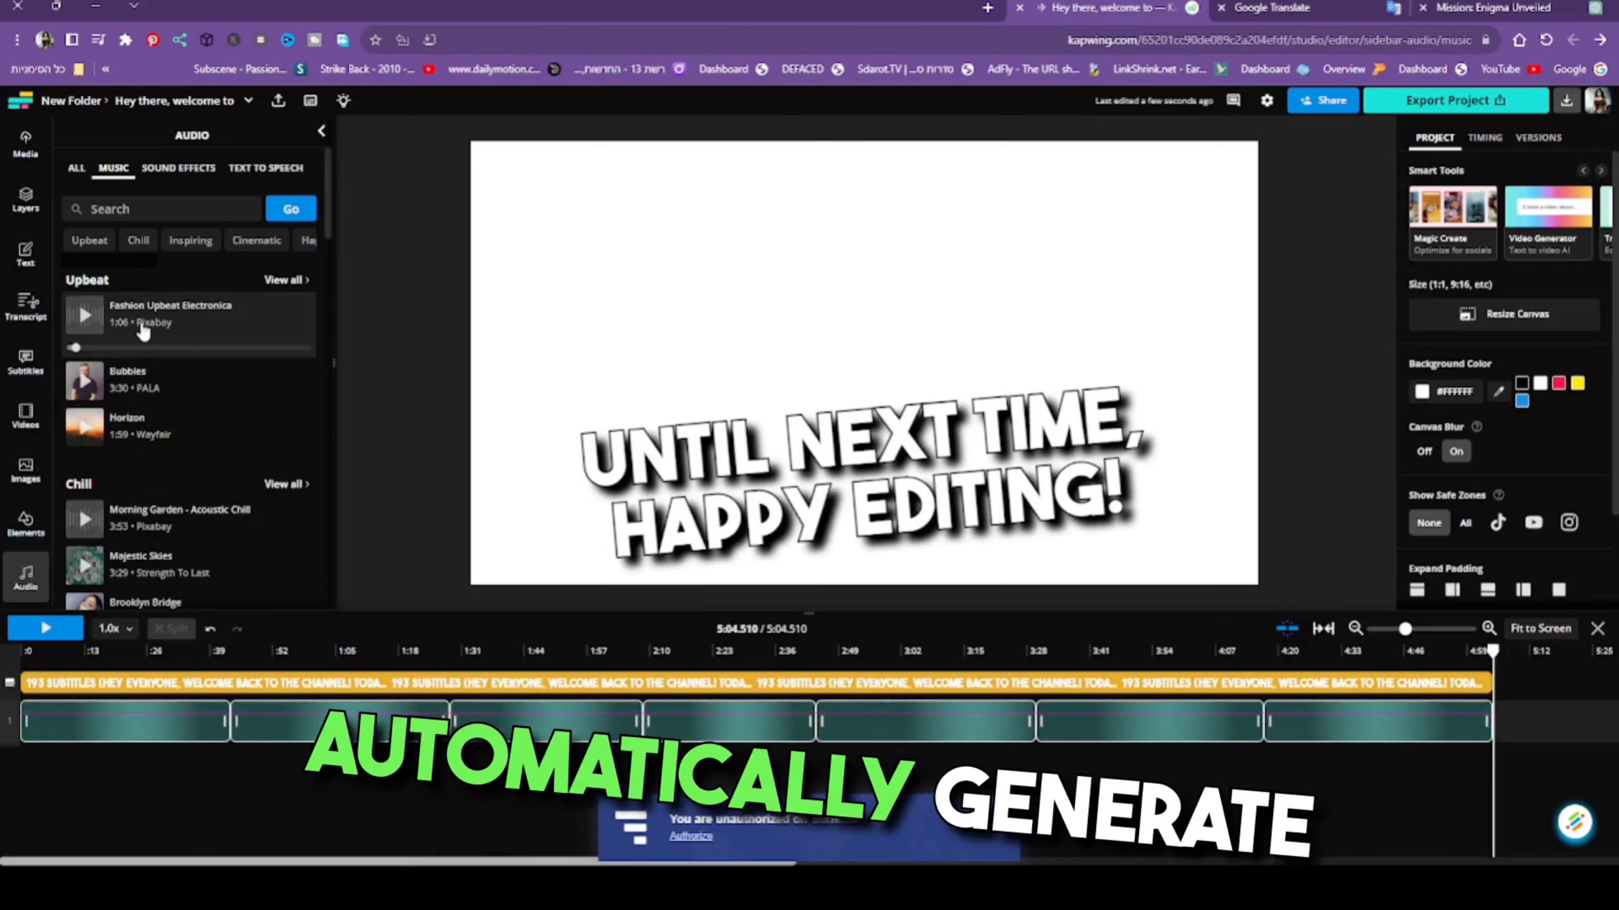
drag(1501, 724, 99, 766)
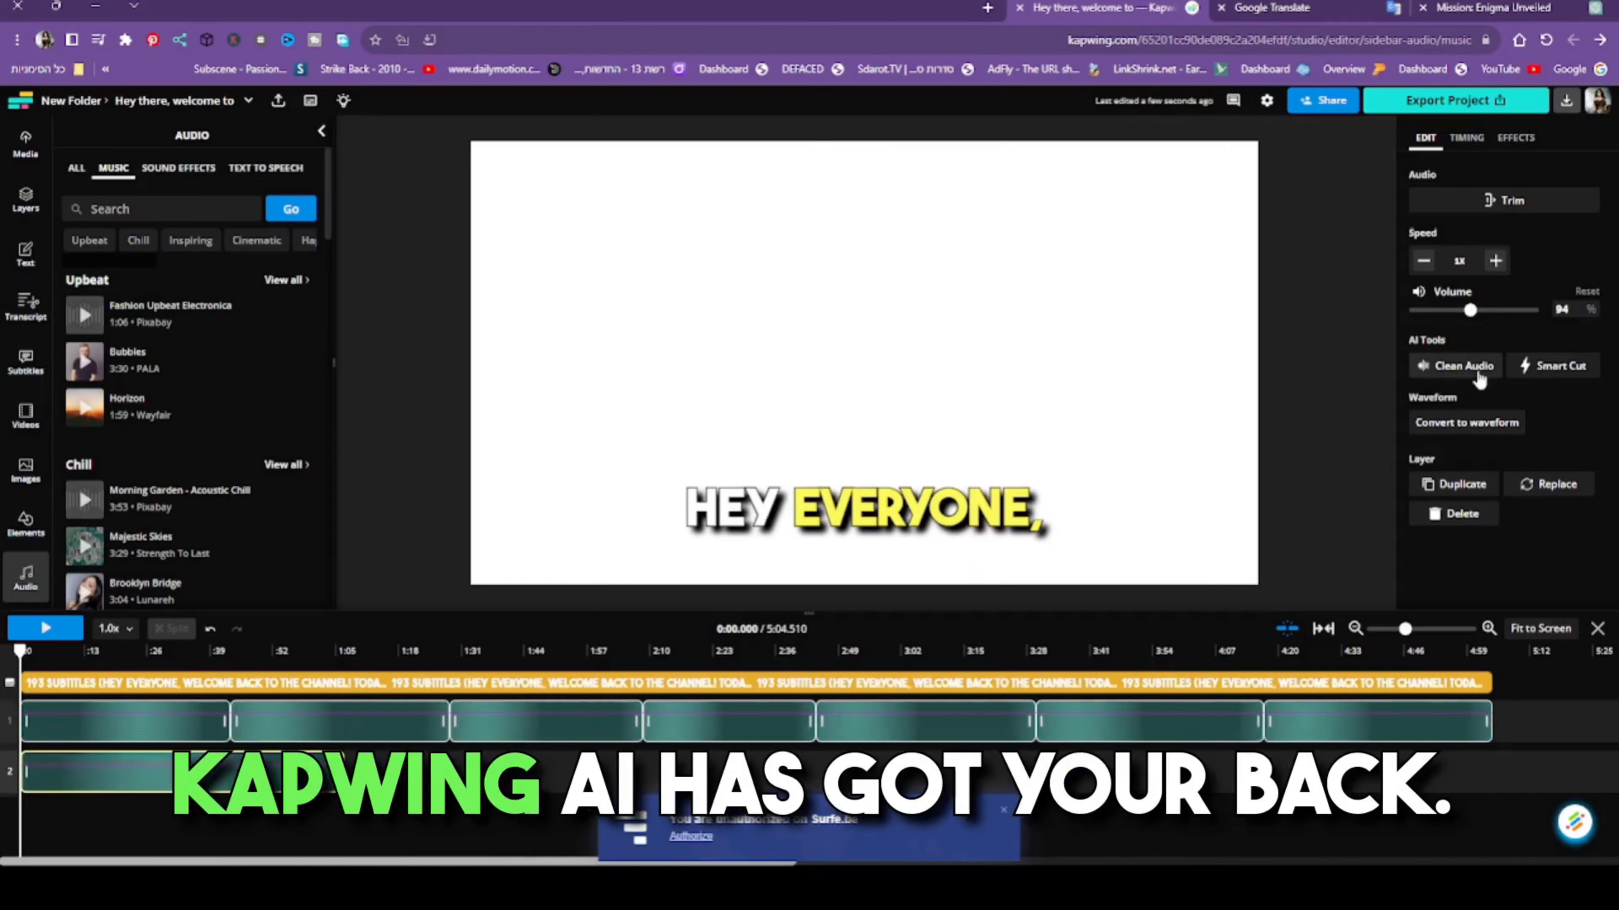
drag(1468, 311, 1420, 311)
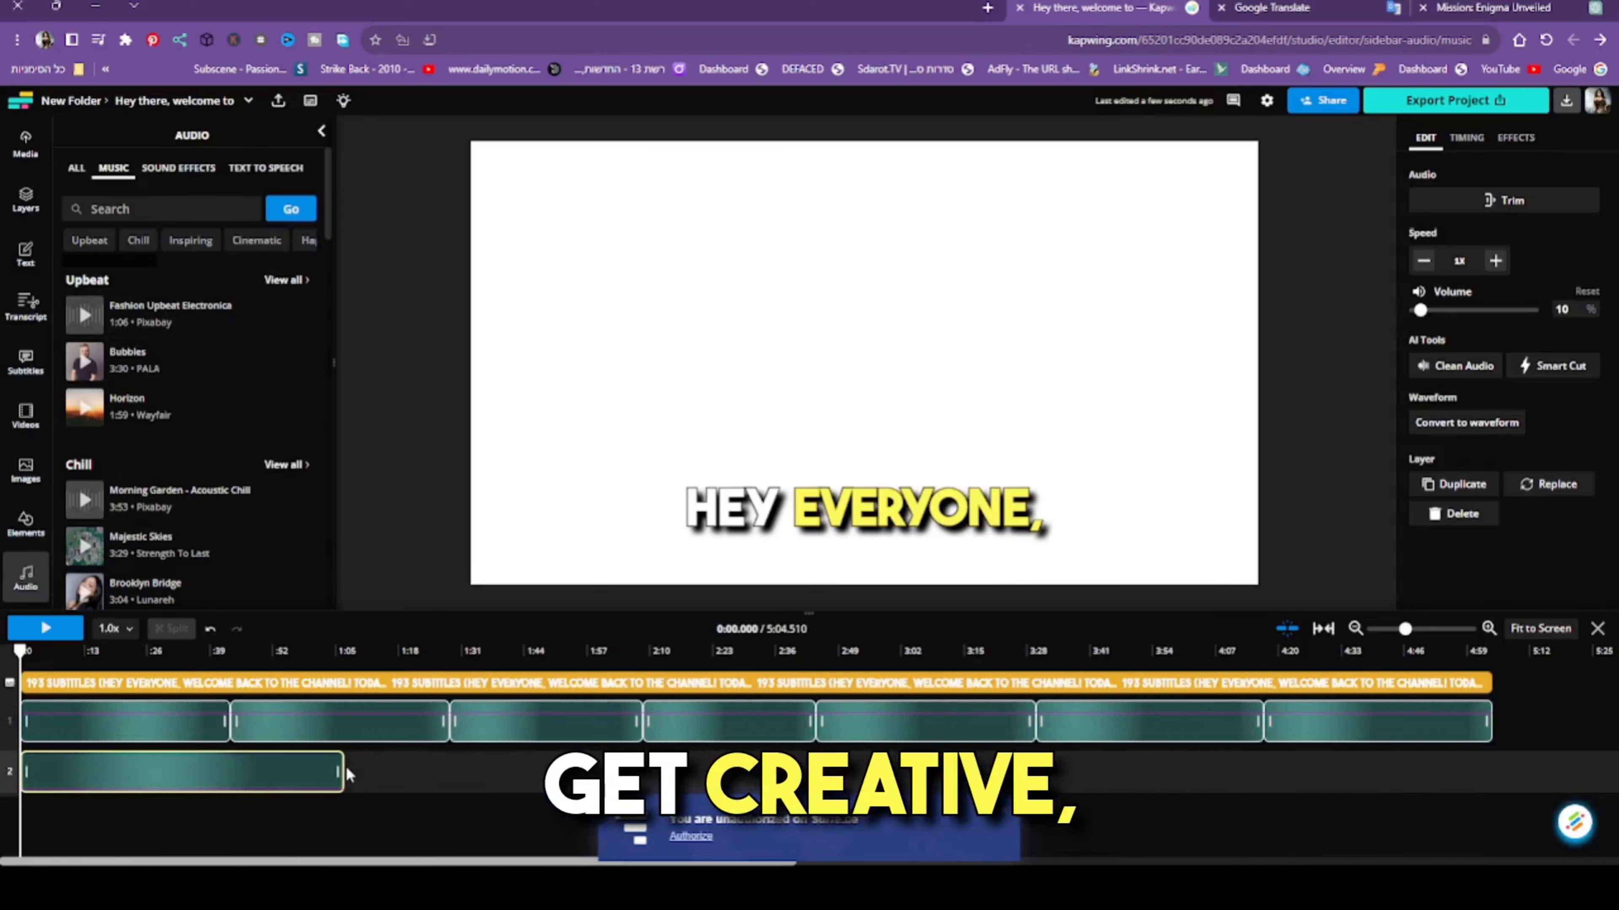
- Add four more copies of Fashion Upbeat Electronica end to end, starting at about 1:07, 2:14, 3:21 and 4:28
click(345, 768)
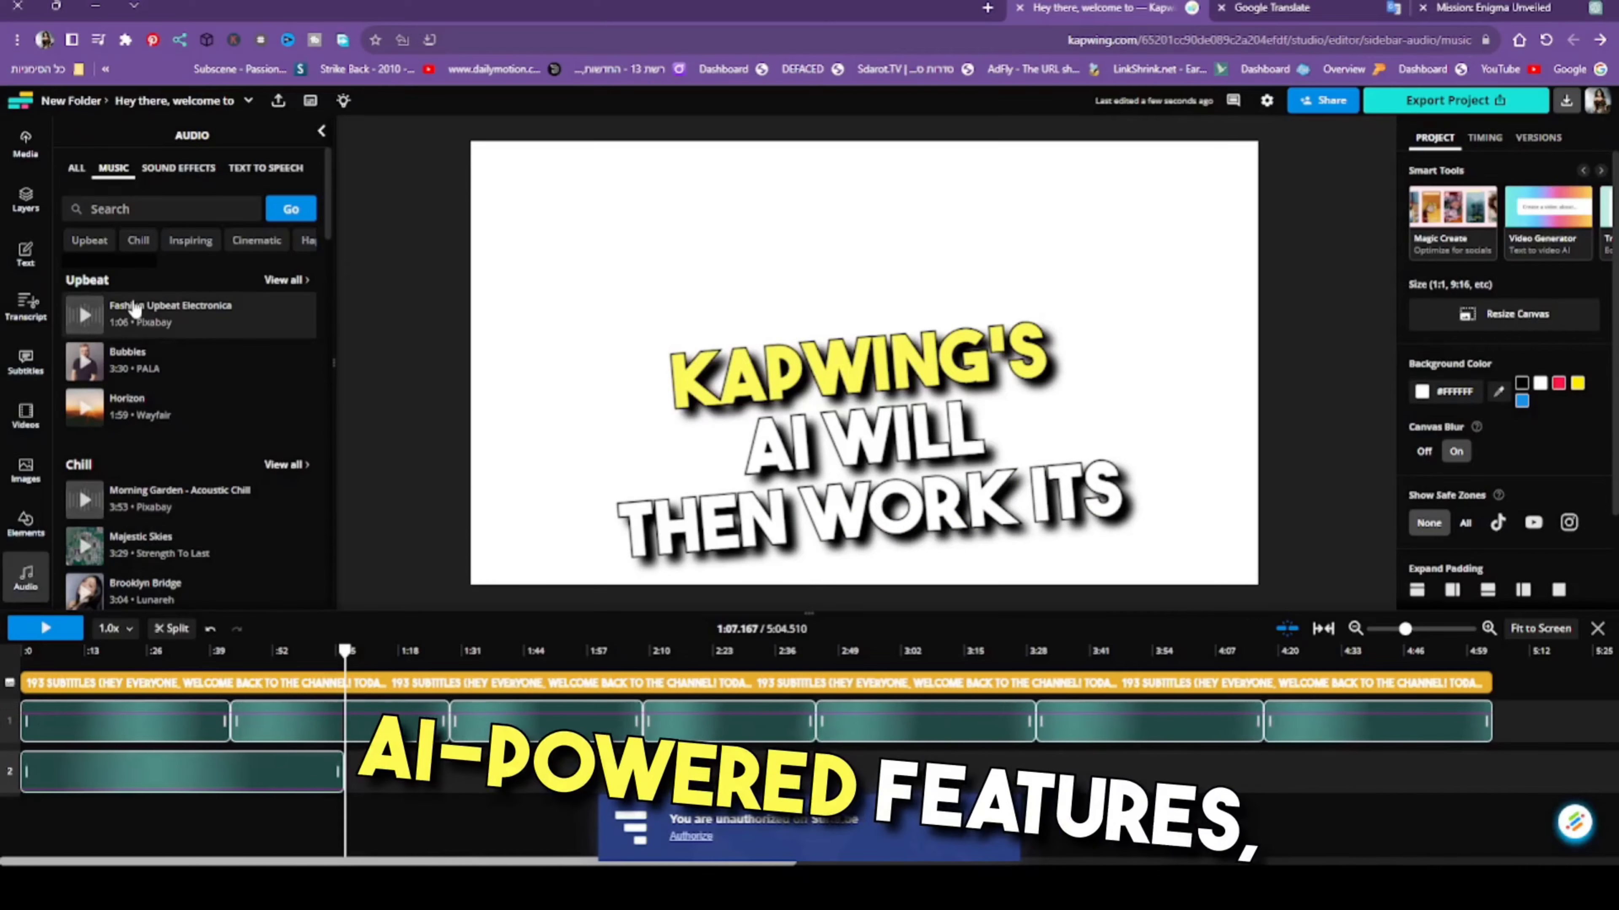
click(136, 310)
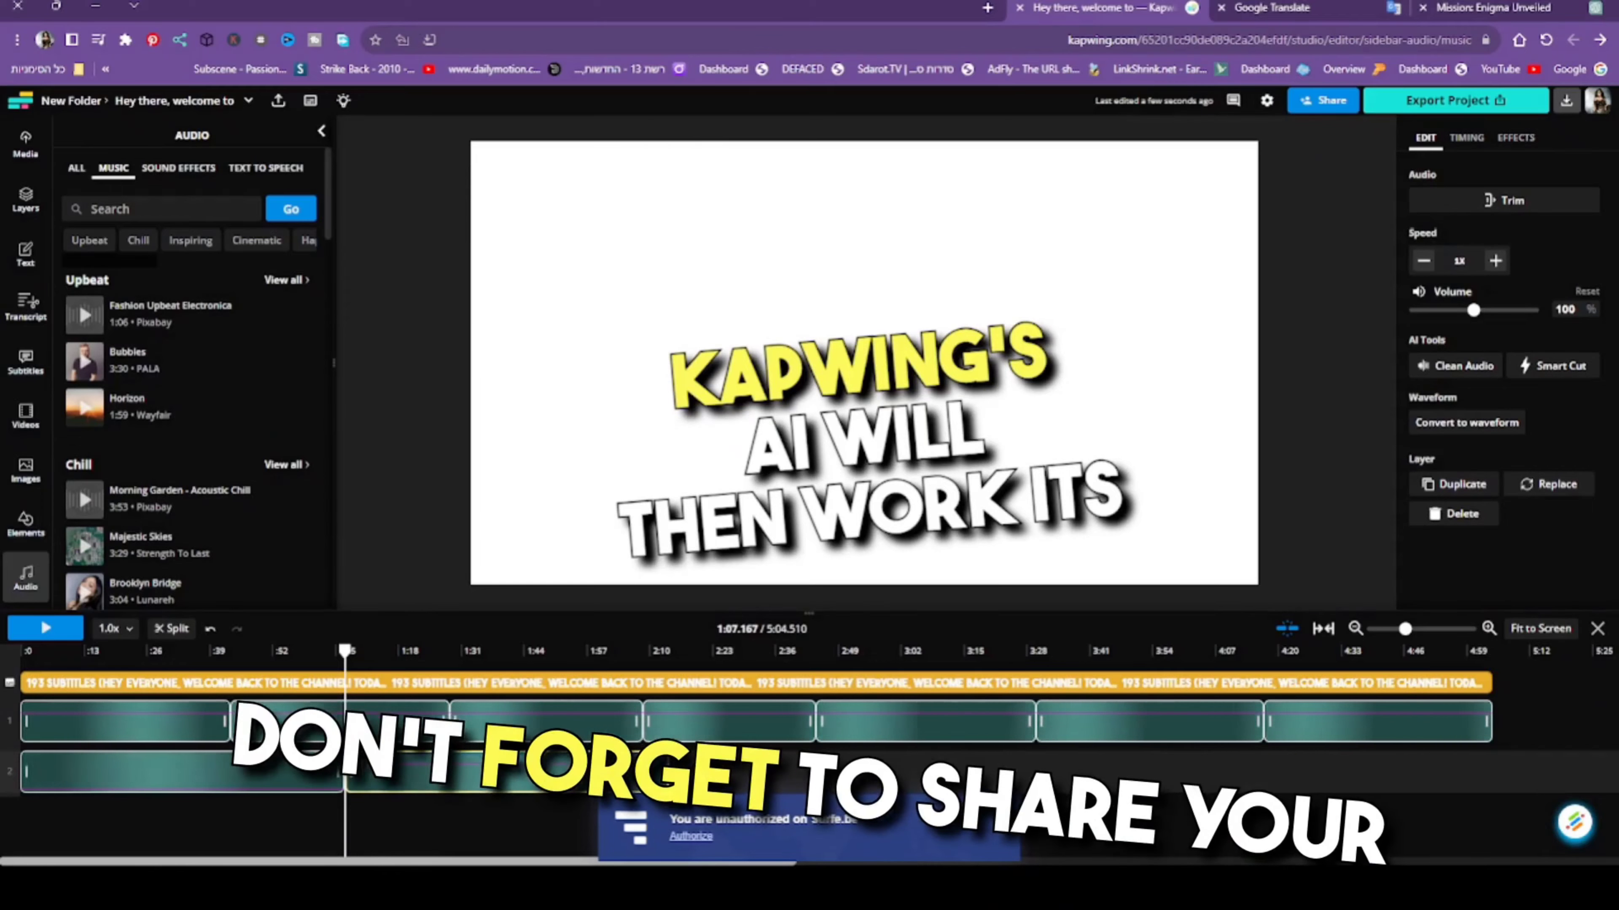
click(670, 770)
click(146, 327)
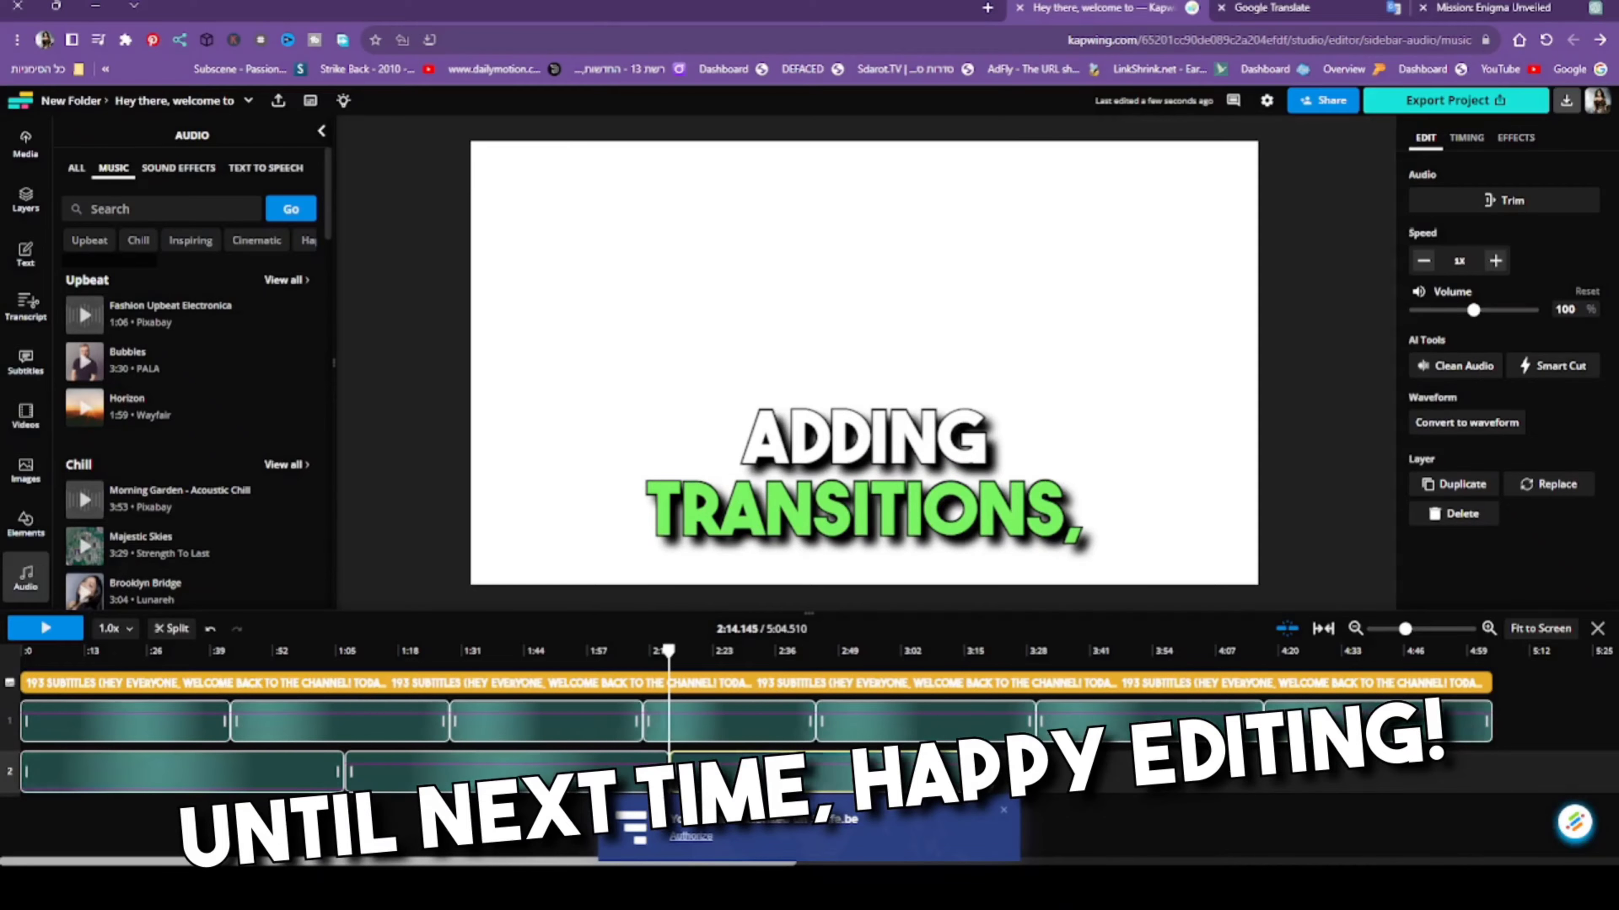
click(997, 782)
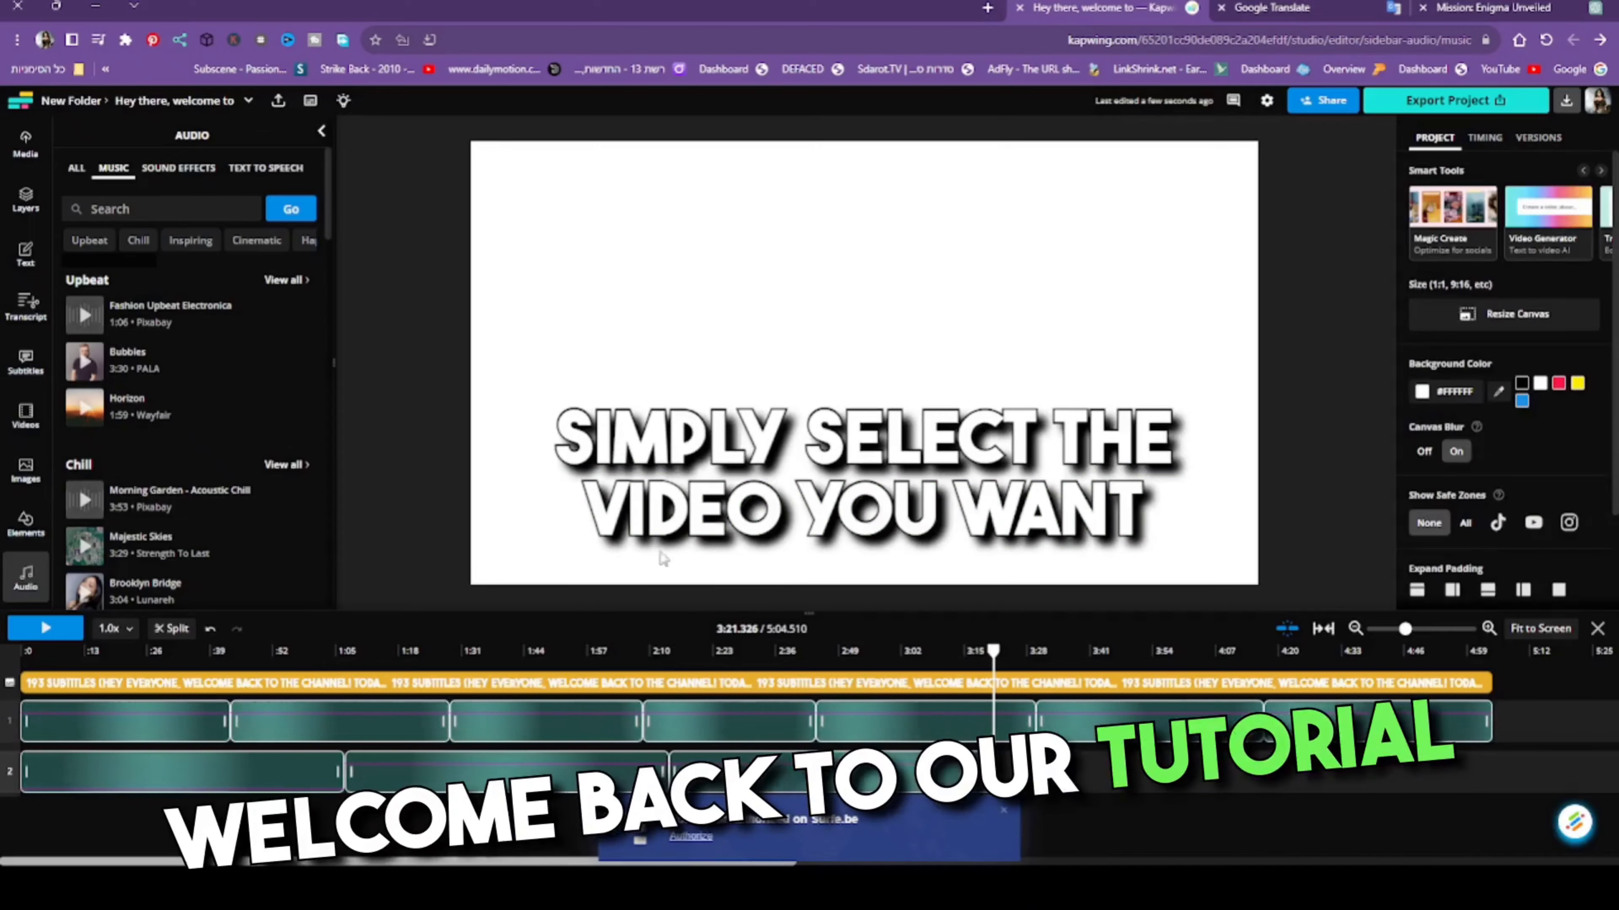
click(137, 323)
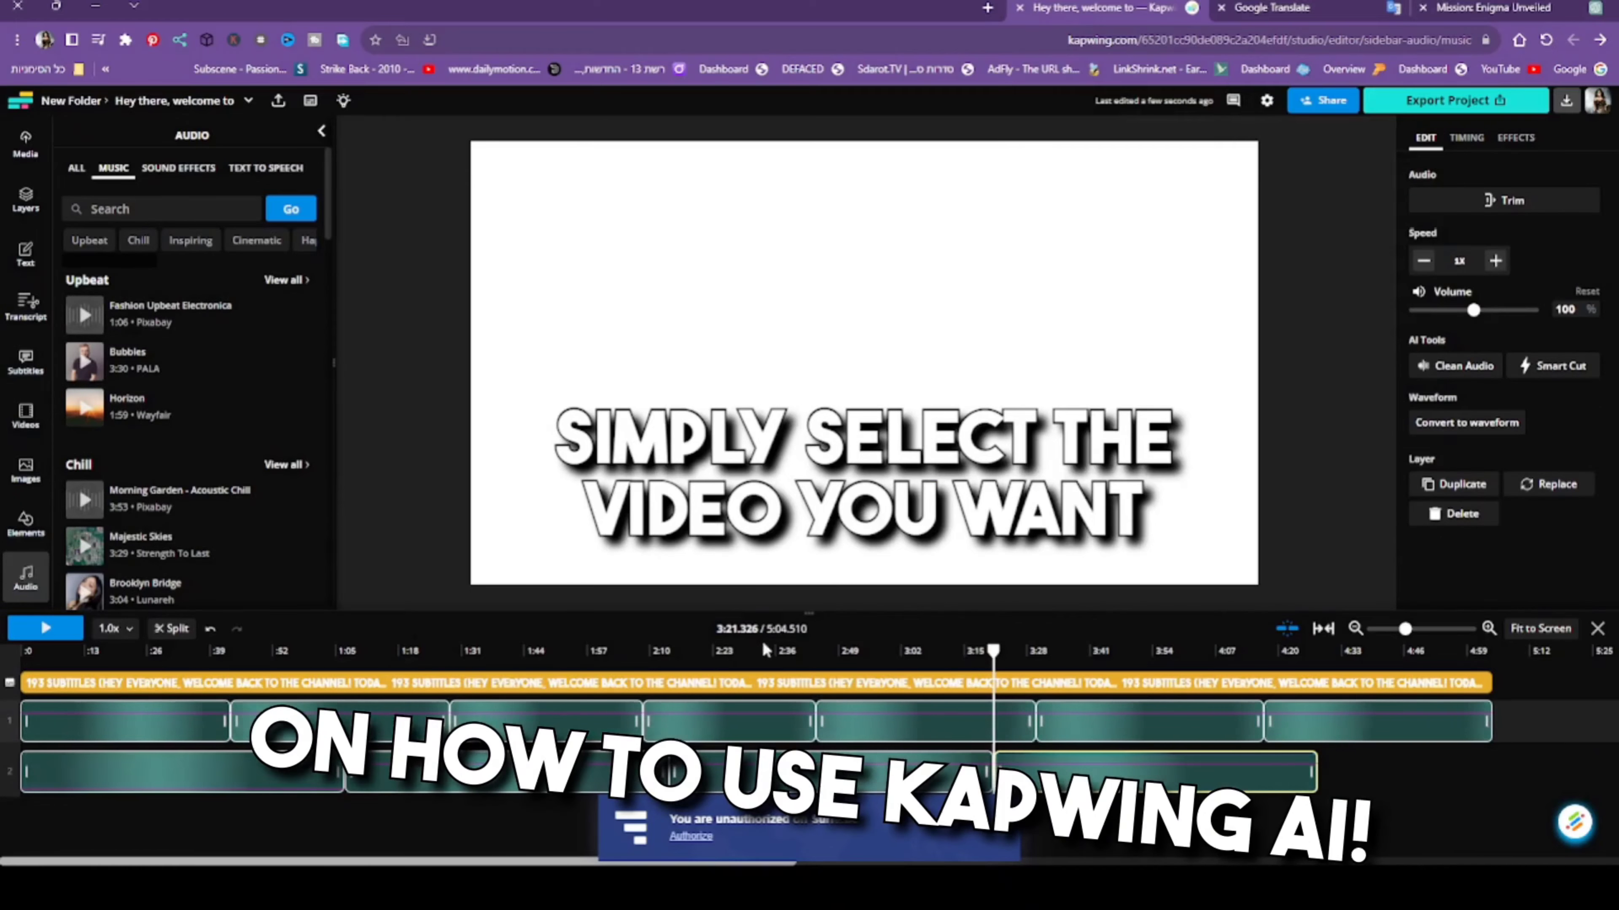
drag(994, 702, 1320, 715)
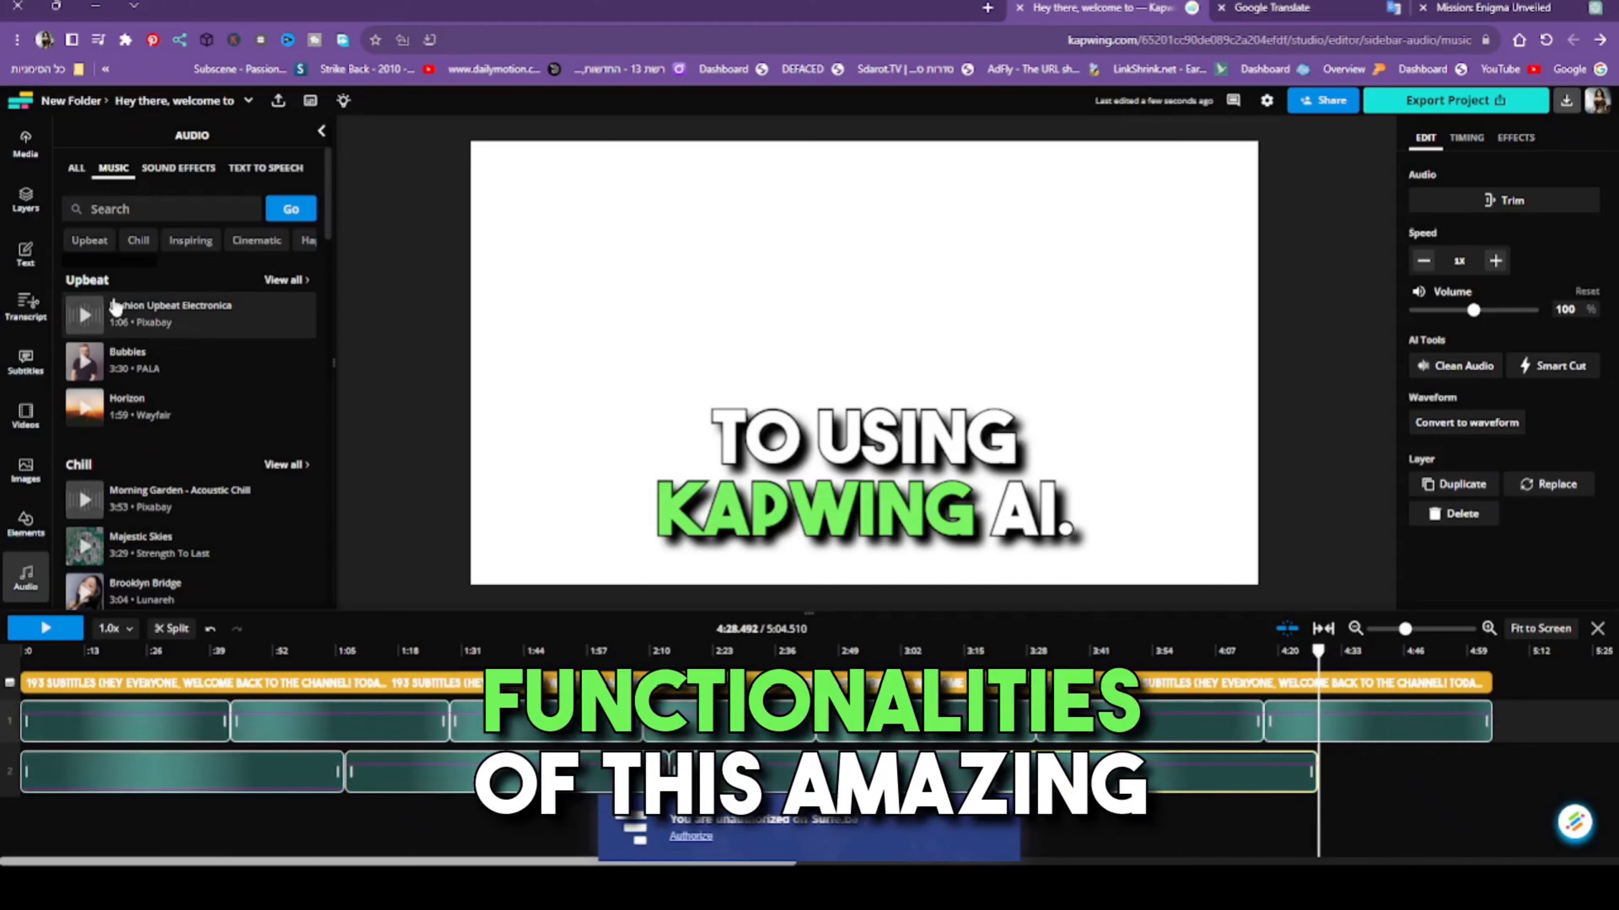
click(115, 324)
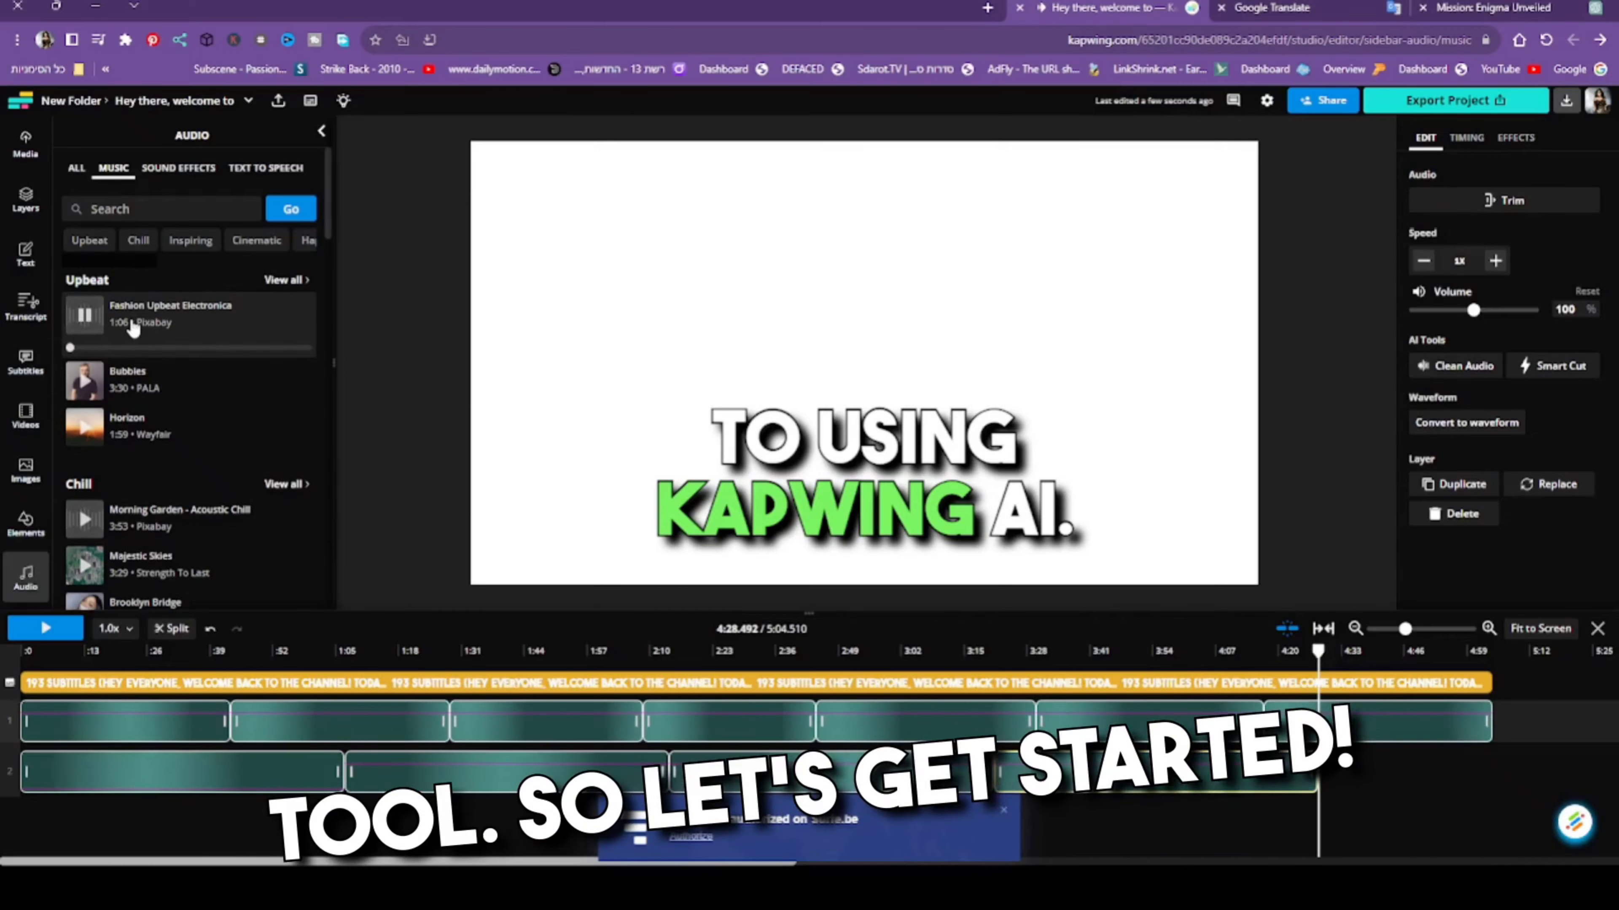
click(147, 315)
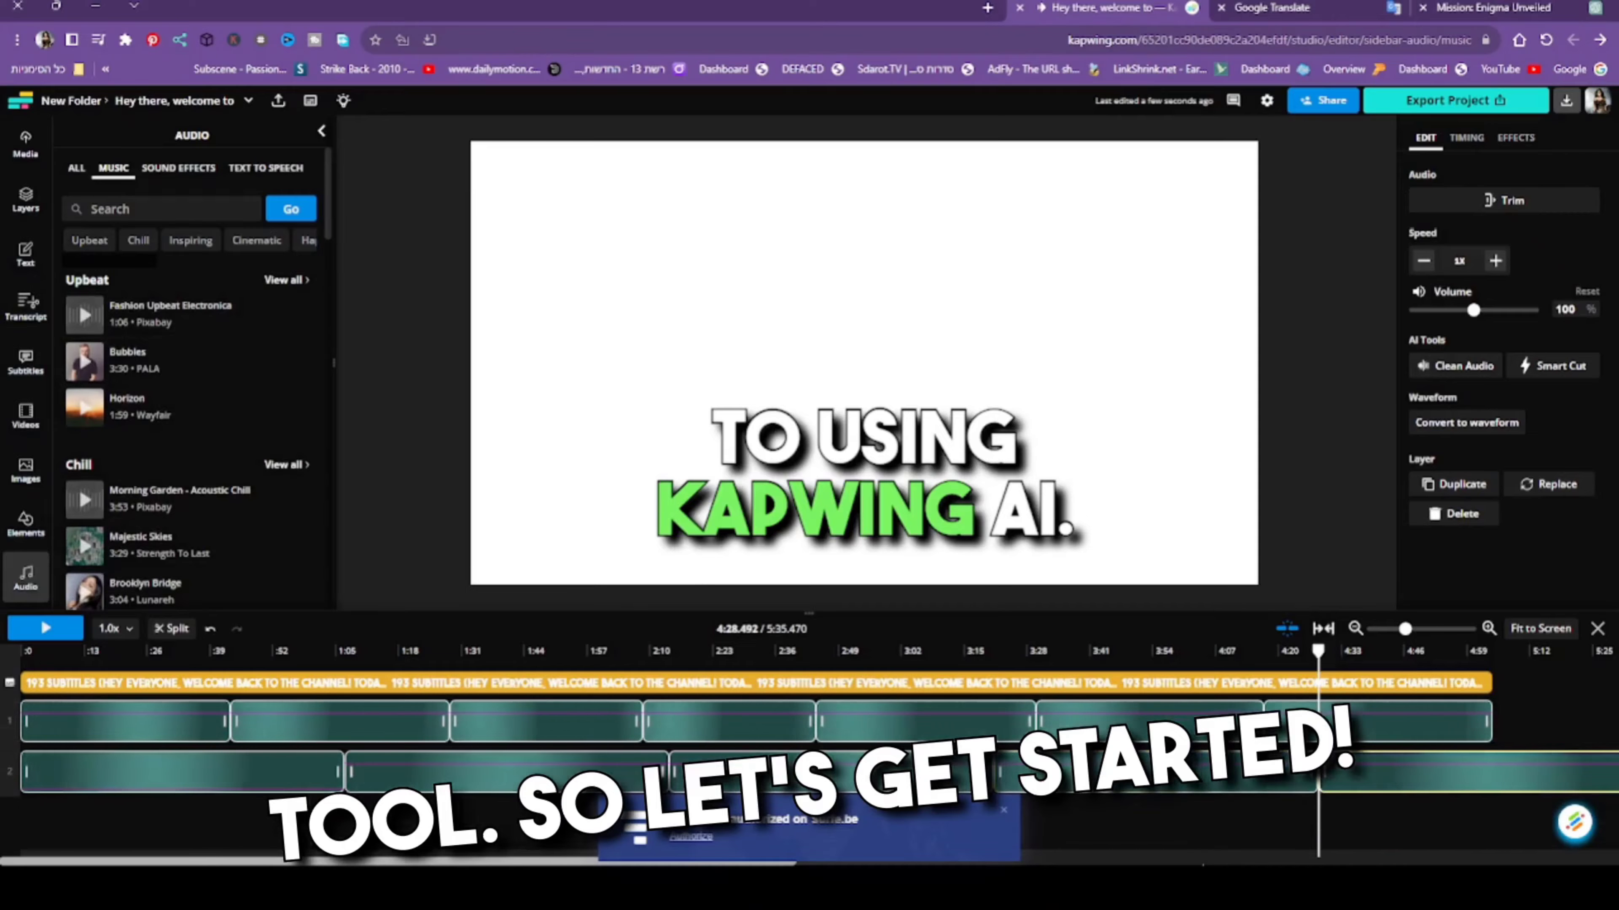
- Trim the last music copy to end with the narration at about 5:04, and return the playhead to the start
click(1185, 862)
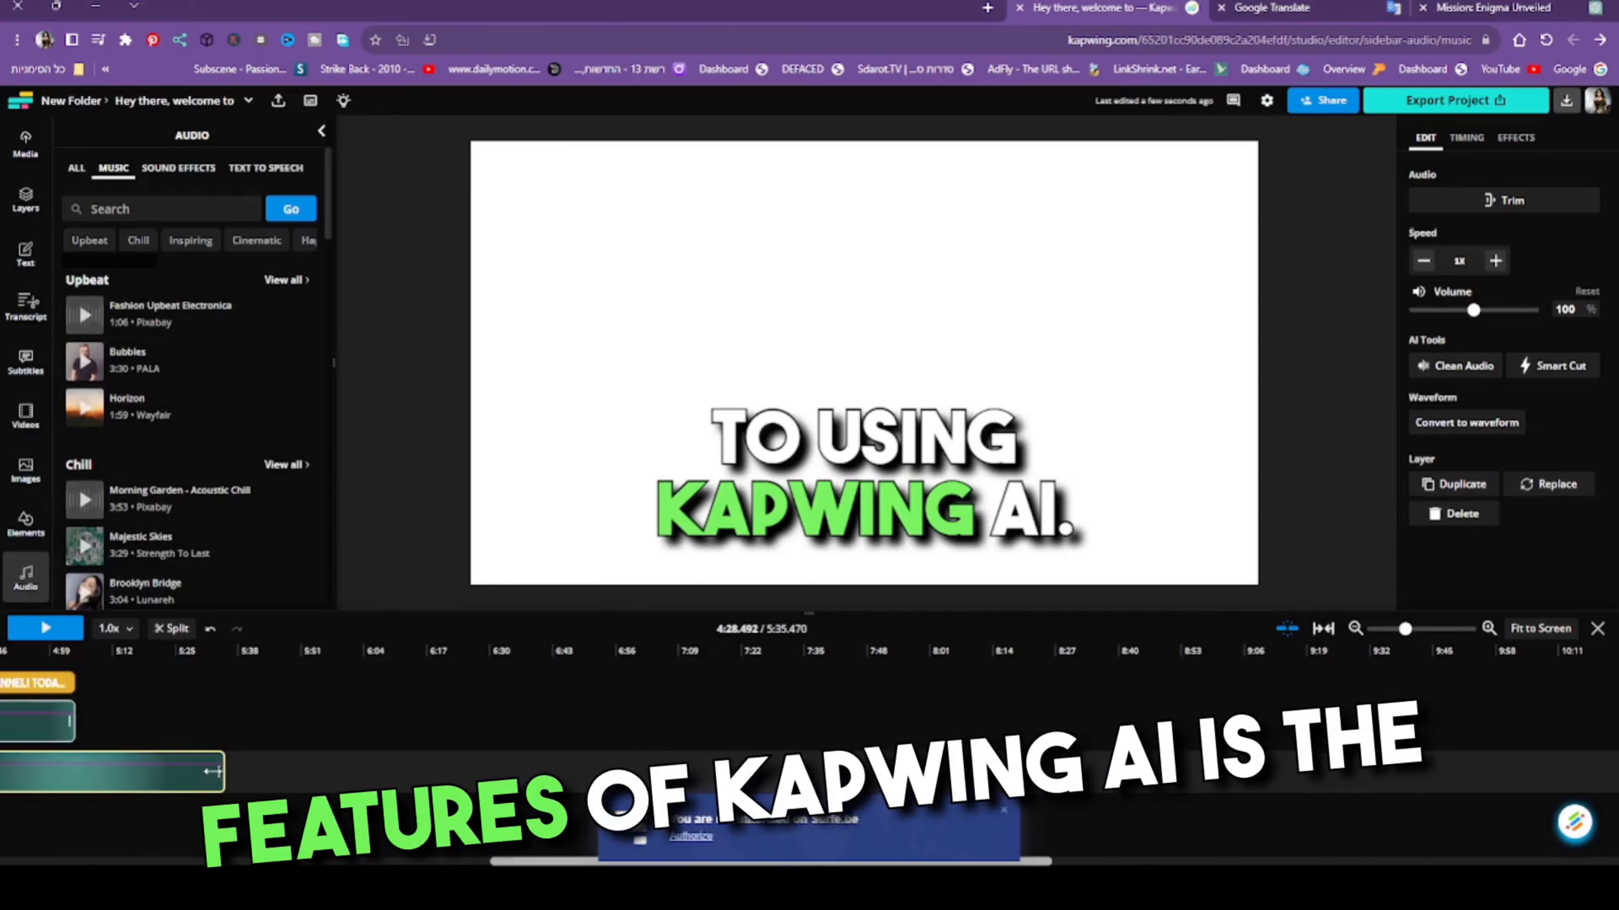
drag(213, 771, 131, 767)
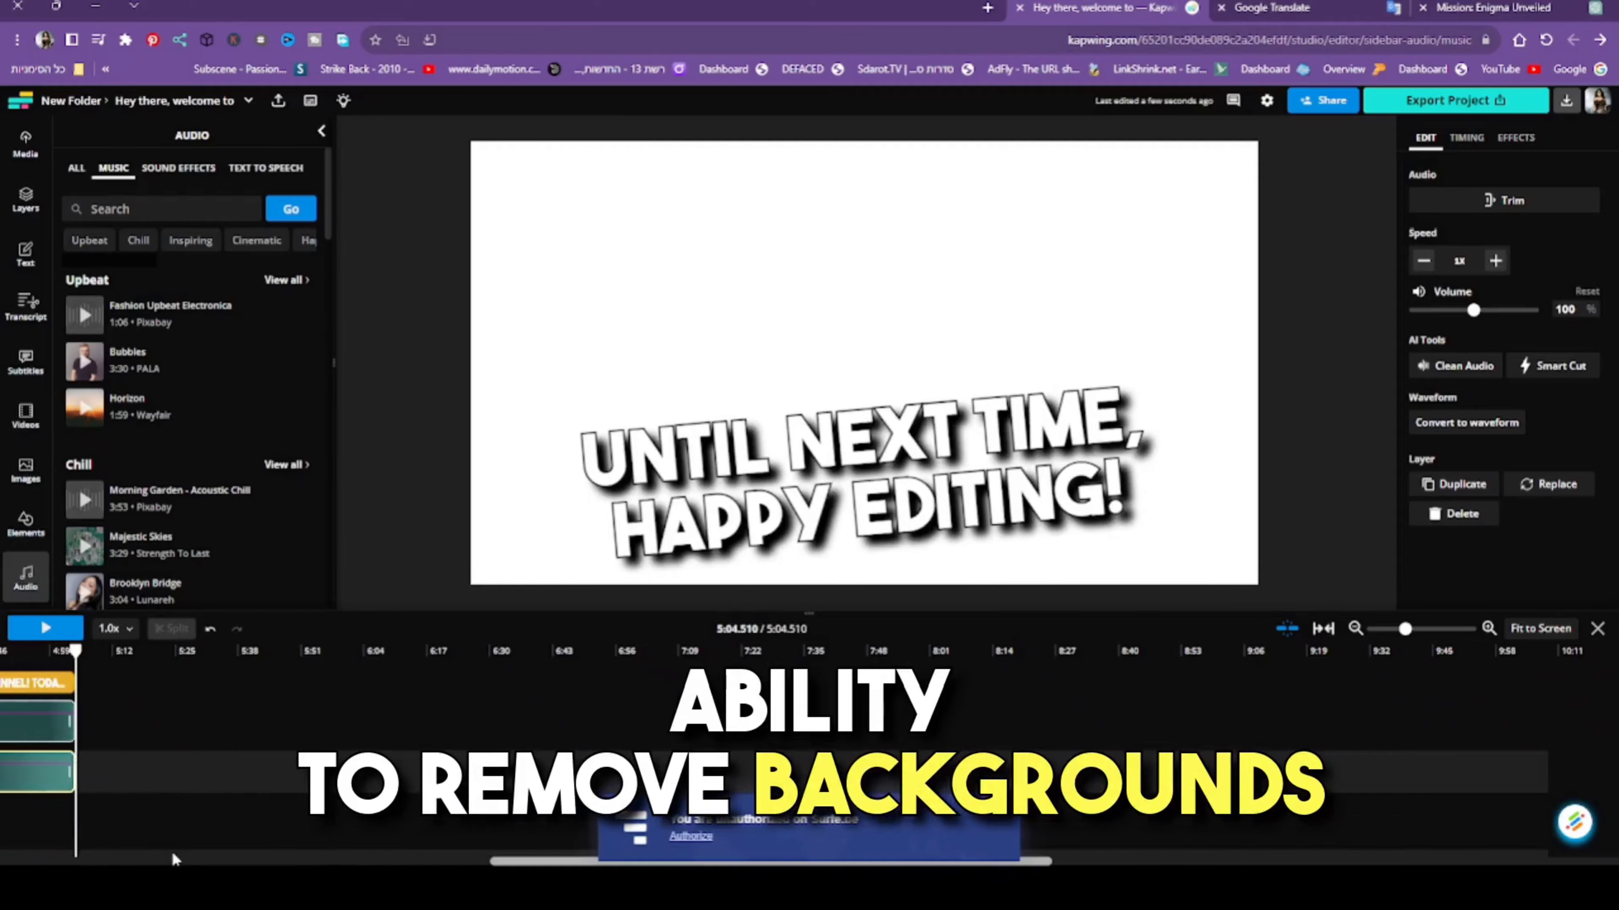
click(172, 862)
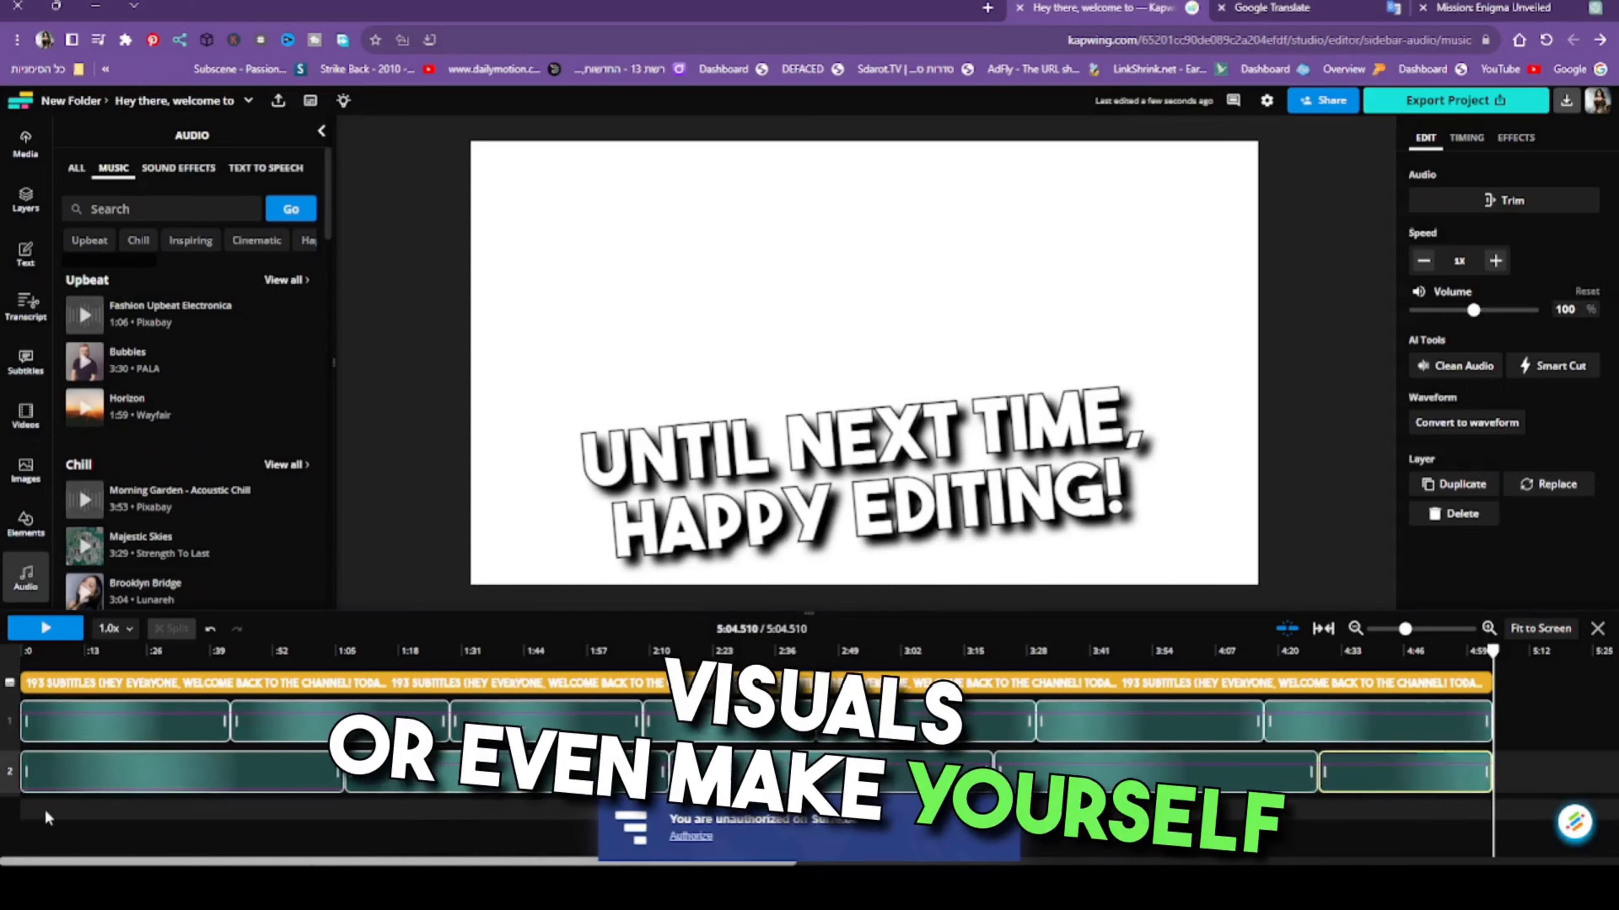
click(45, 811)
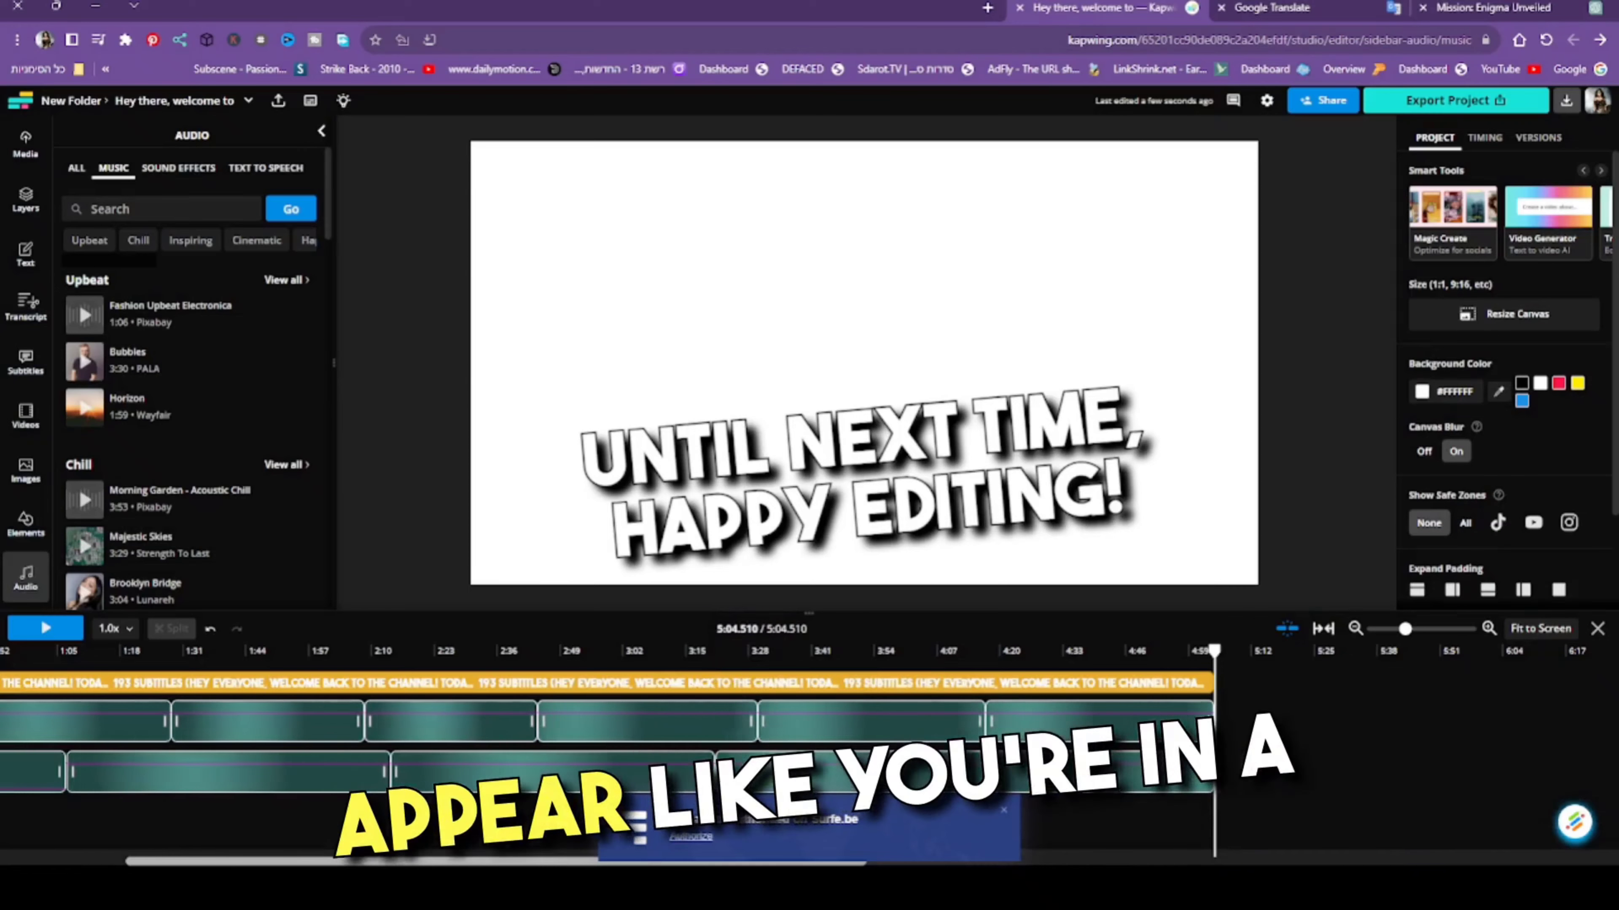
drag(237, 860, 109, 860)
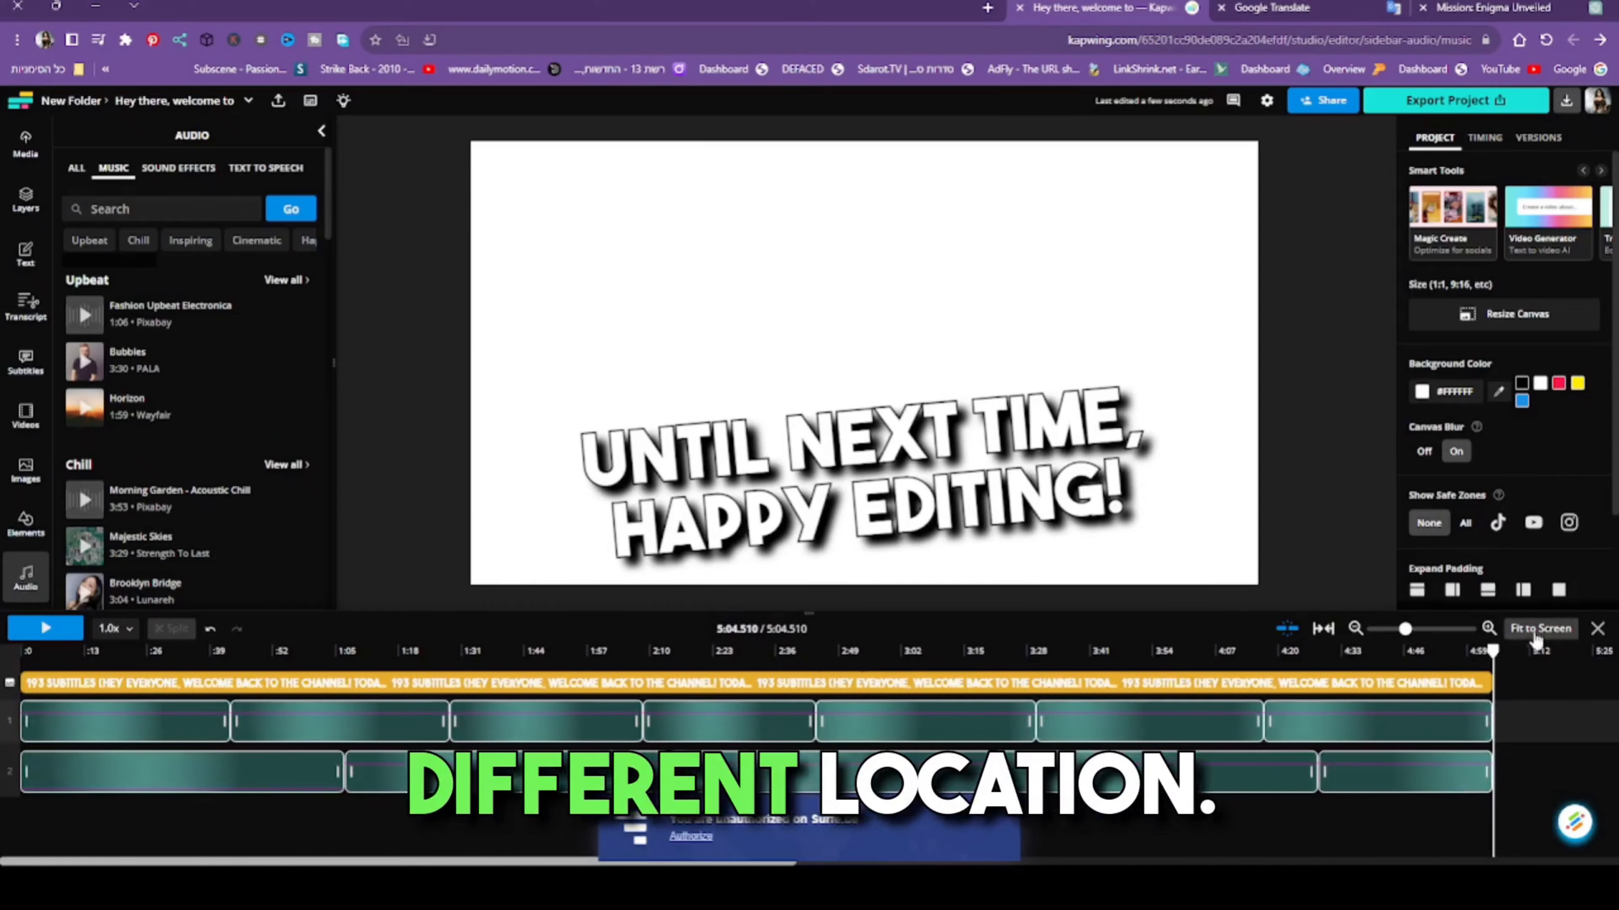
drag(1492, 651, 21, 733)
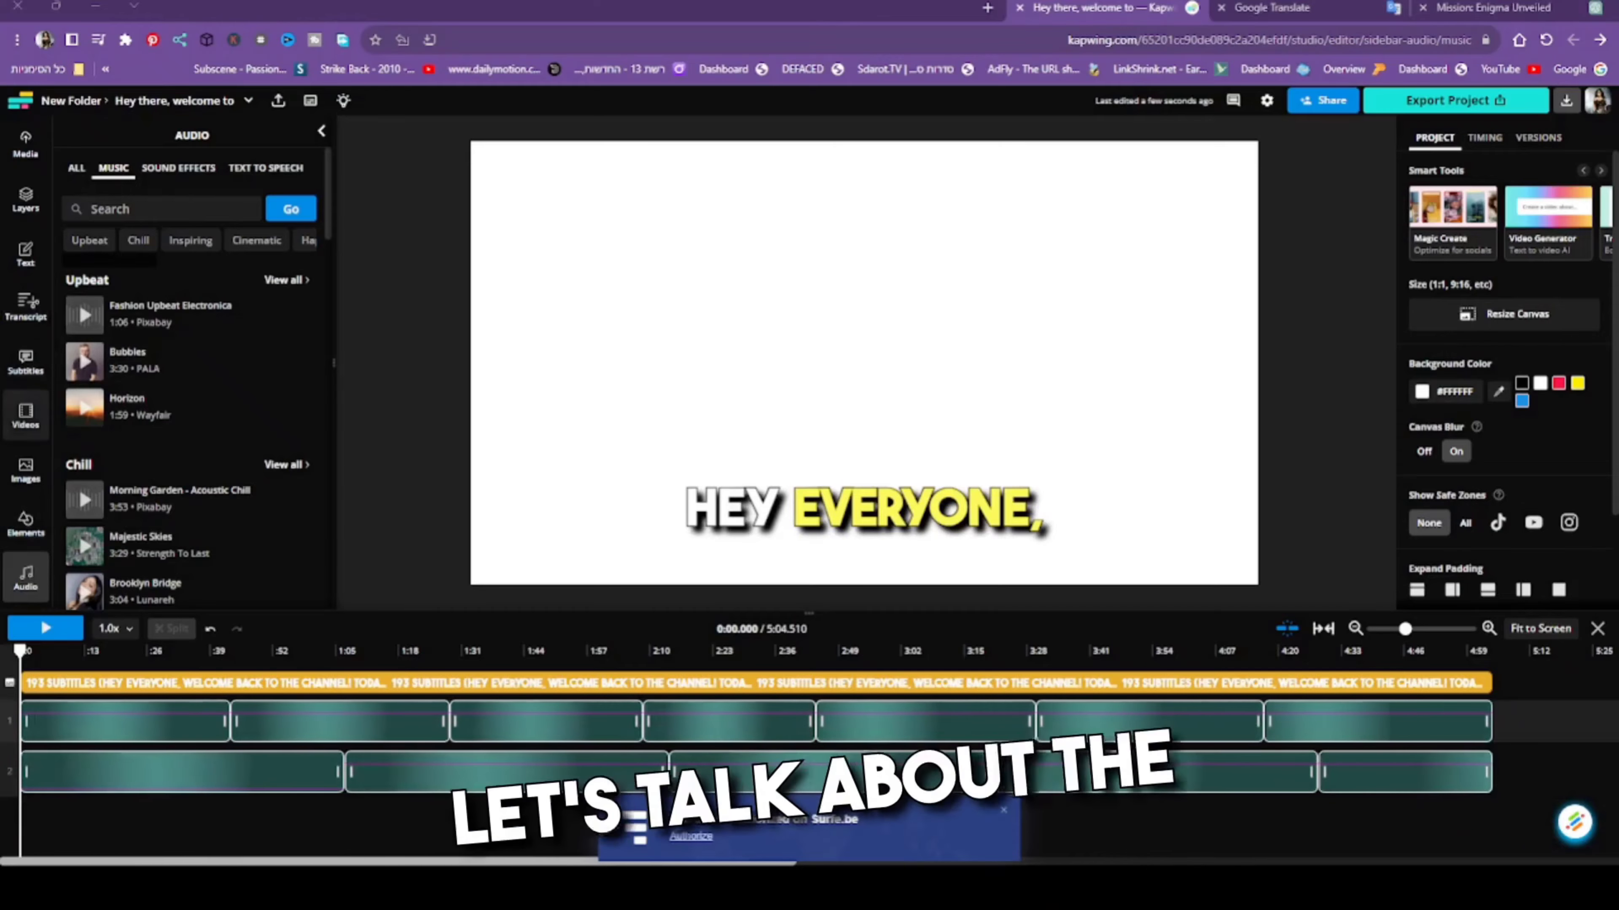
- Open the project's media and look at the upload options for adding media, closing them without adding a file
click(26, 416)
click(25, 143)
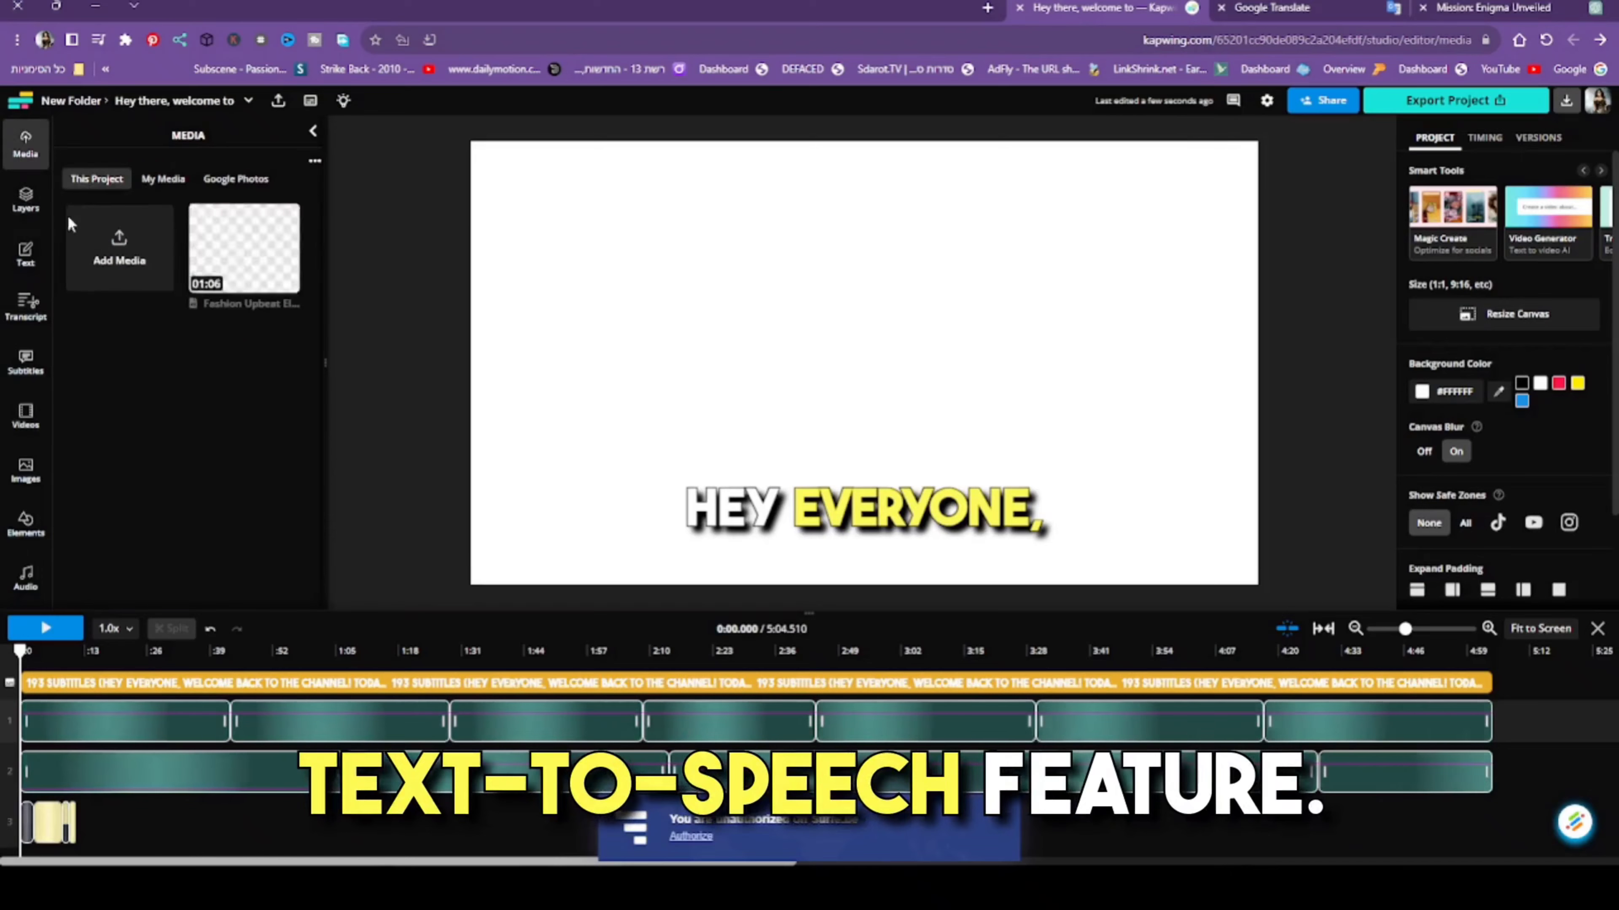
click(123, 259)
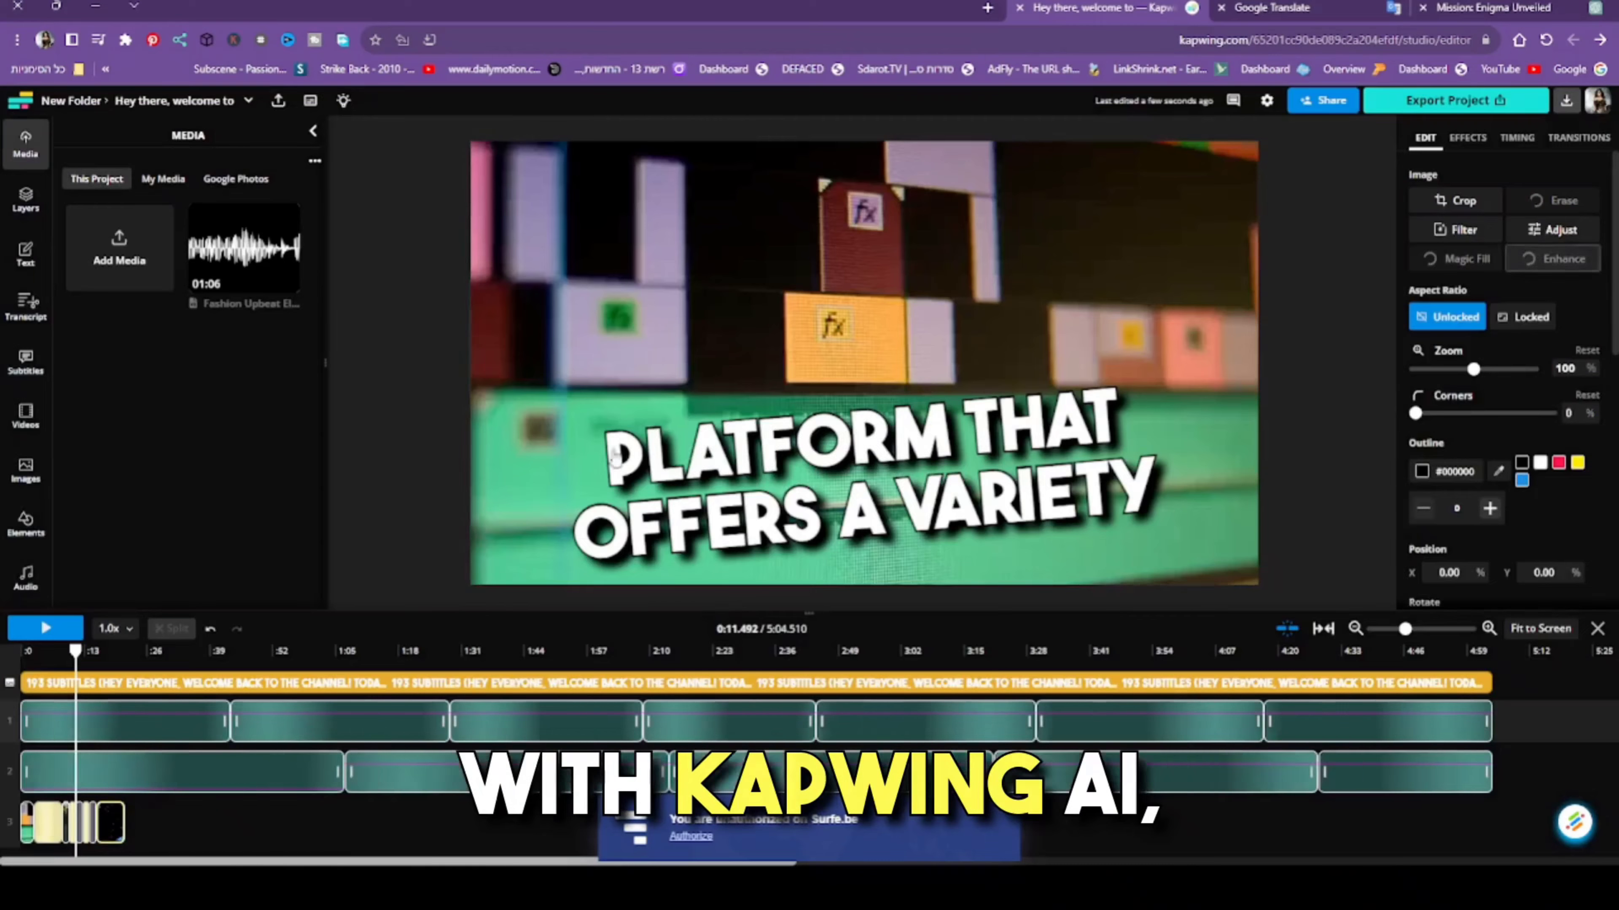
click(405, 375)
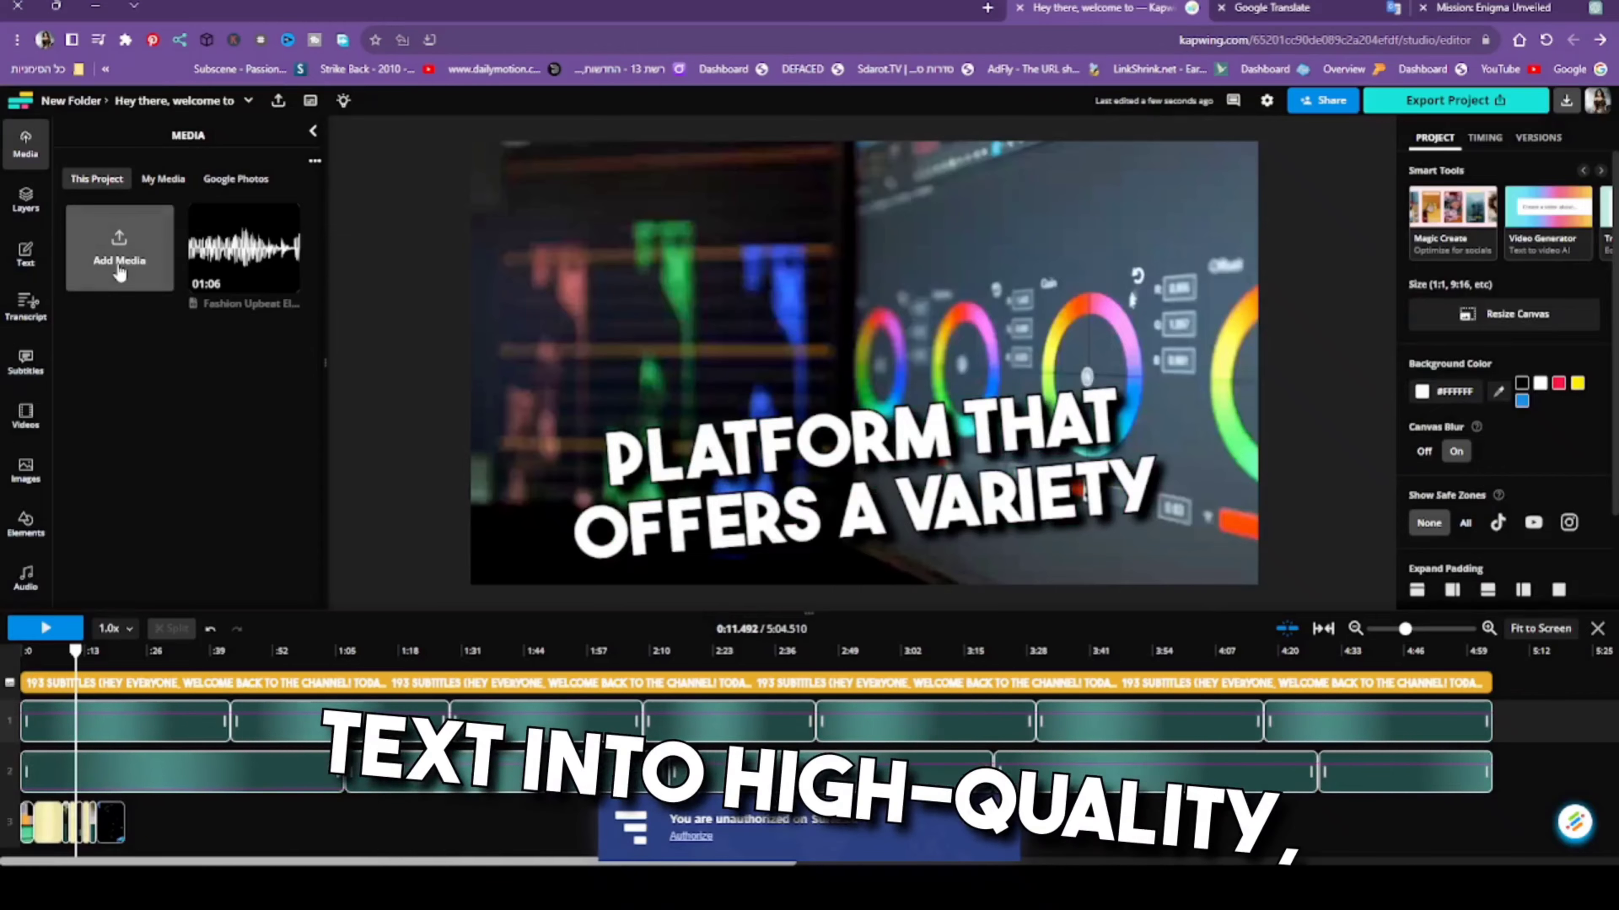
click(119, 271)
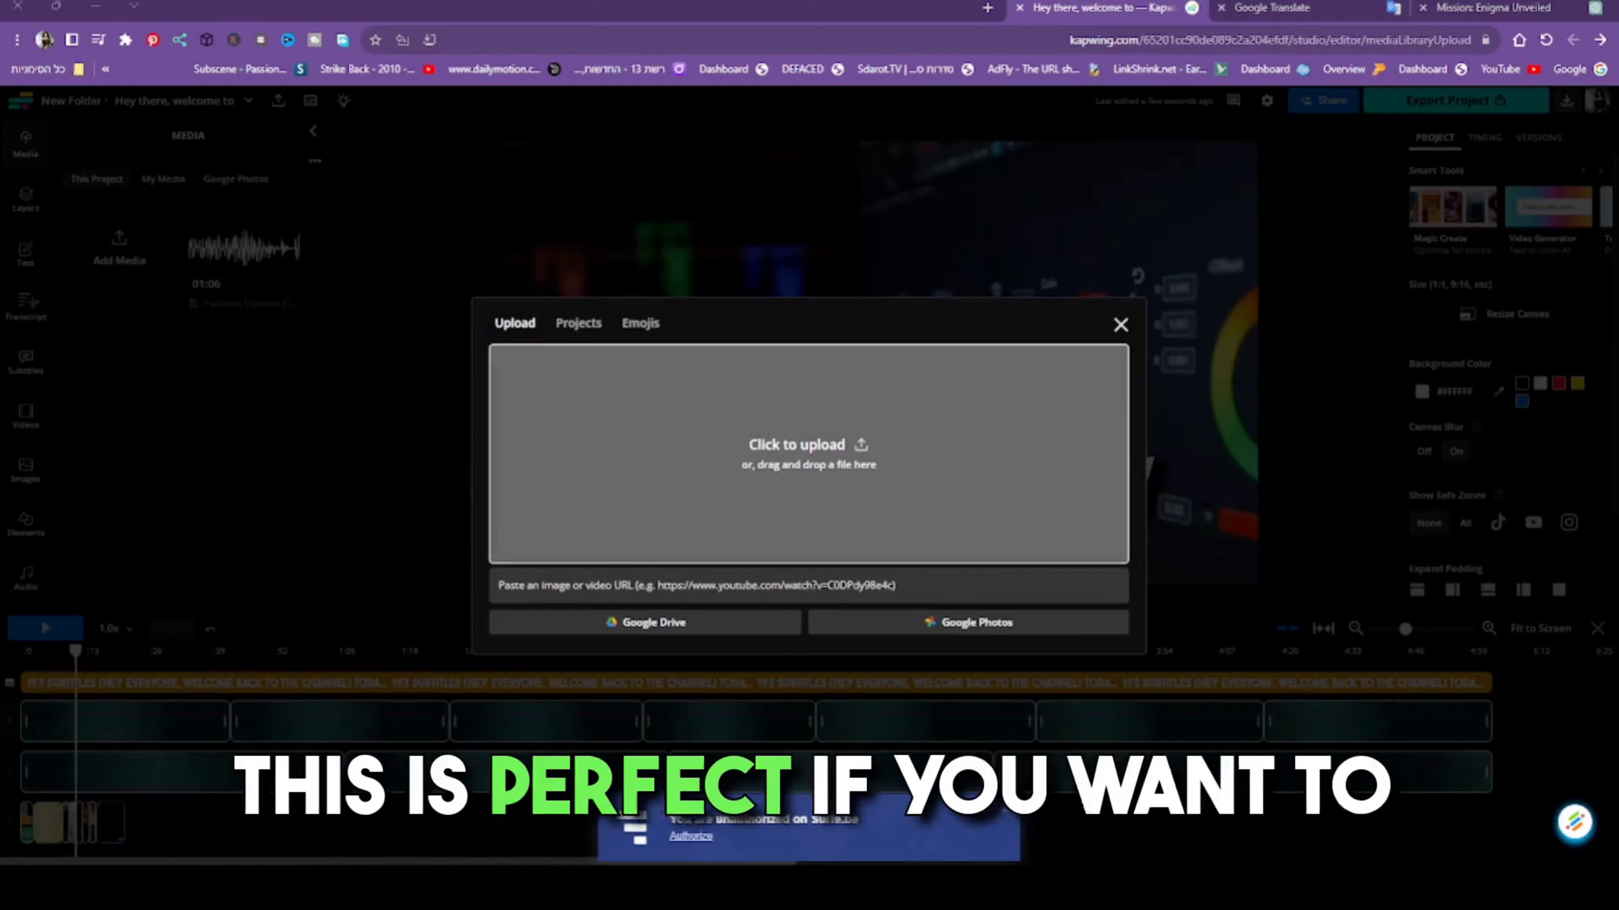
click(1120, 325)
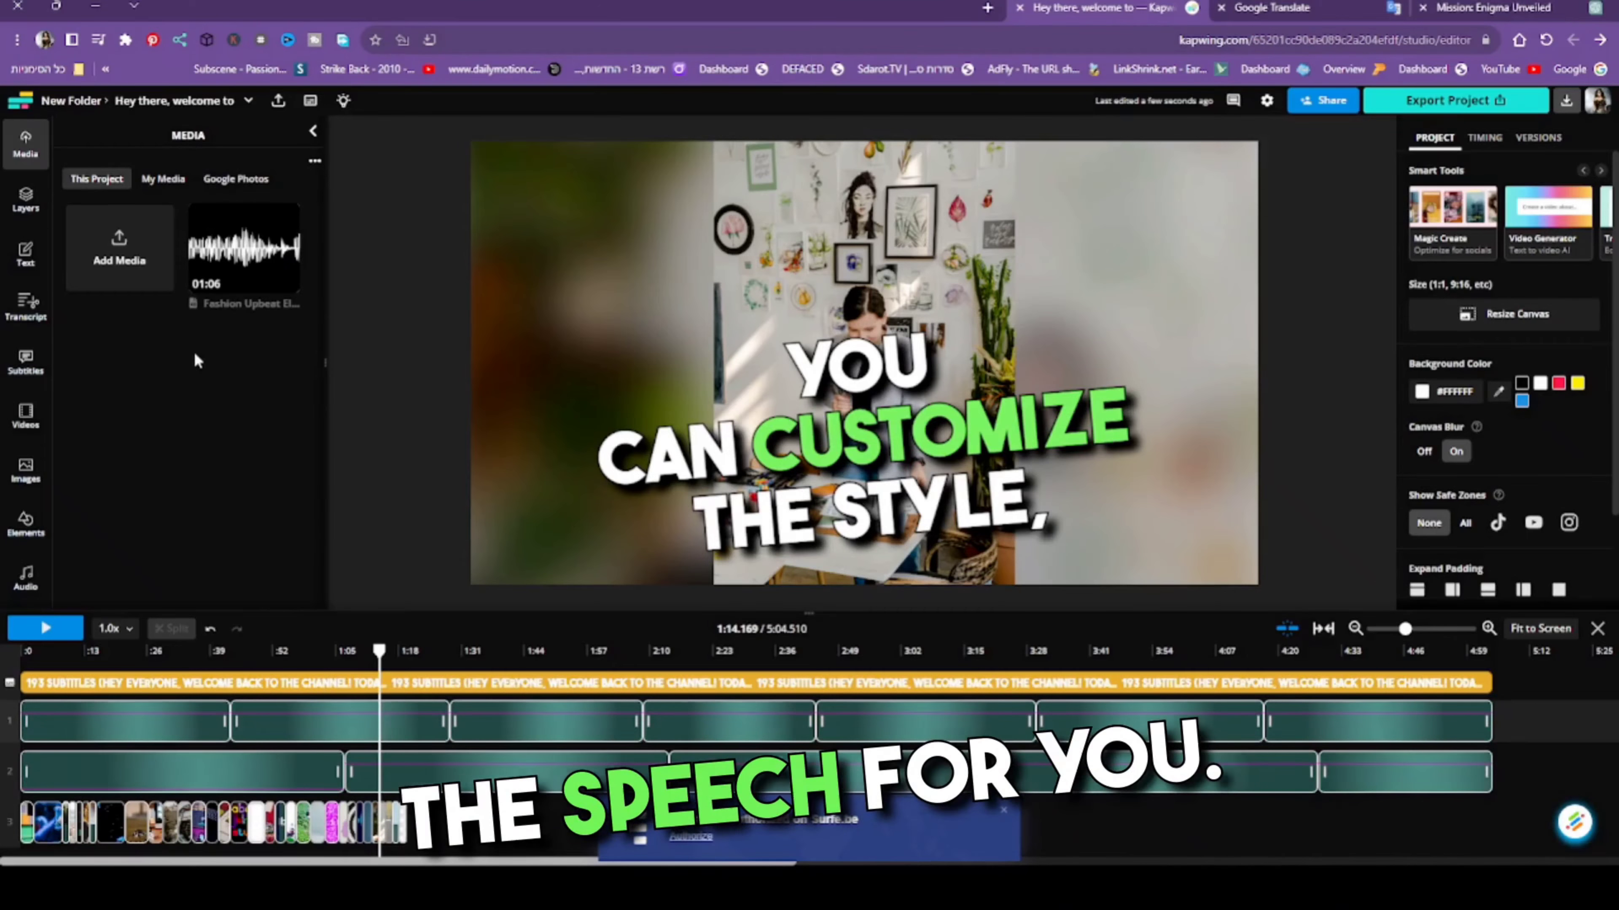
- Delete the stock video and image clips on the visuals track from the start of the timeline up to about 1:30
click(35, 829)
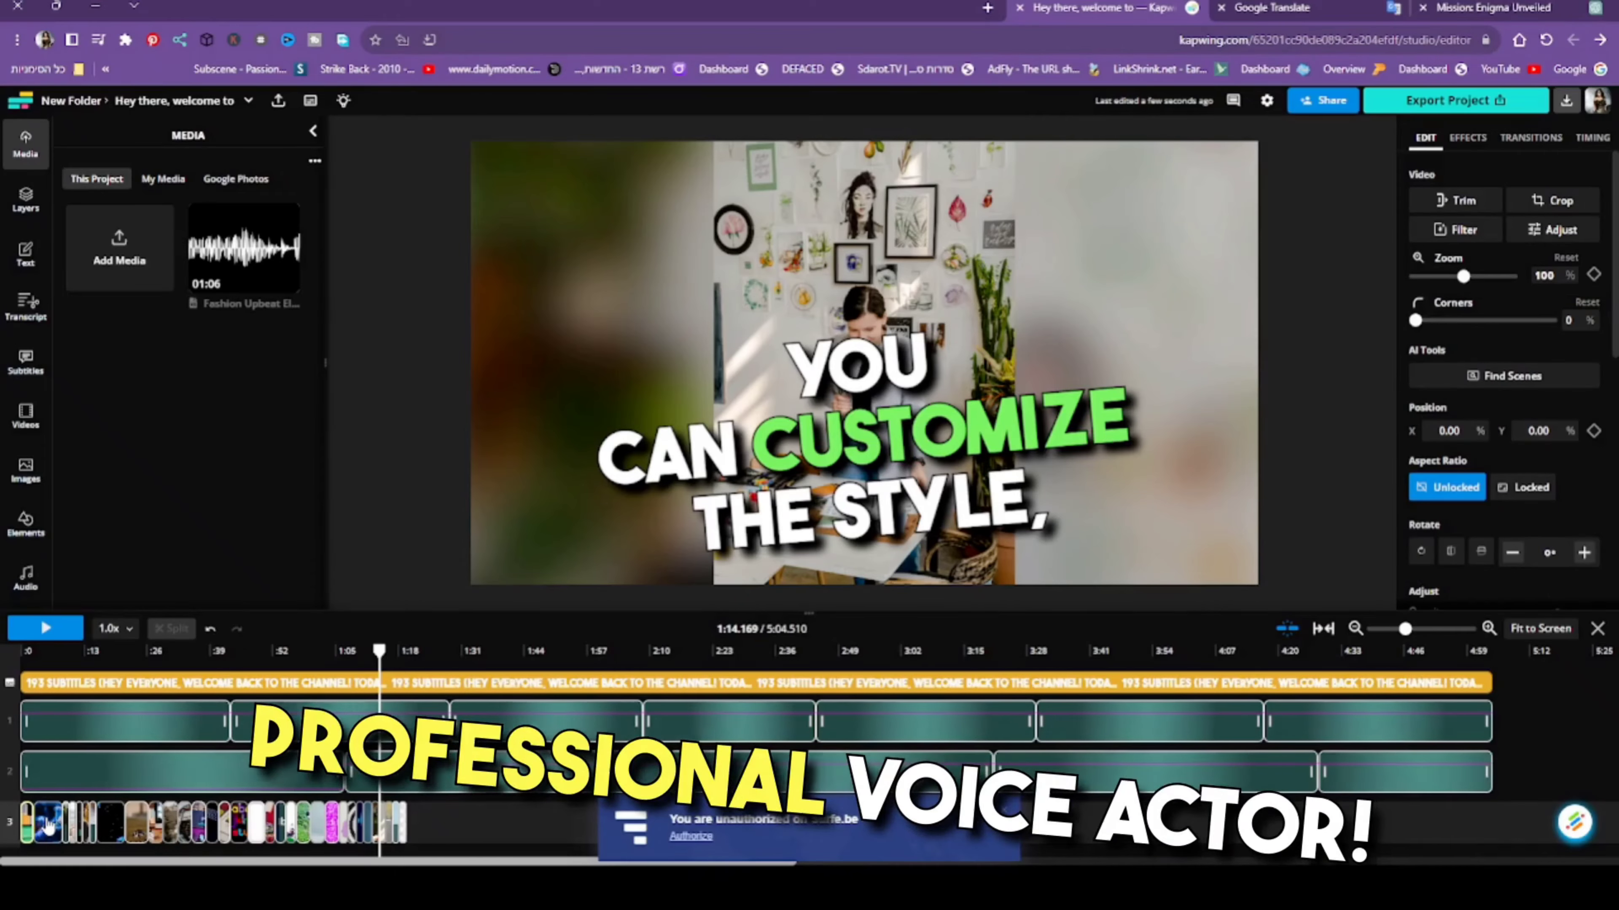
key(Delete)
click(49, 829)
key(Delete)
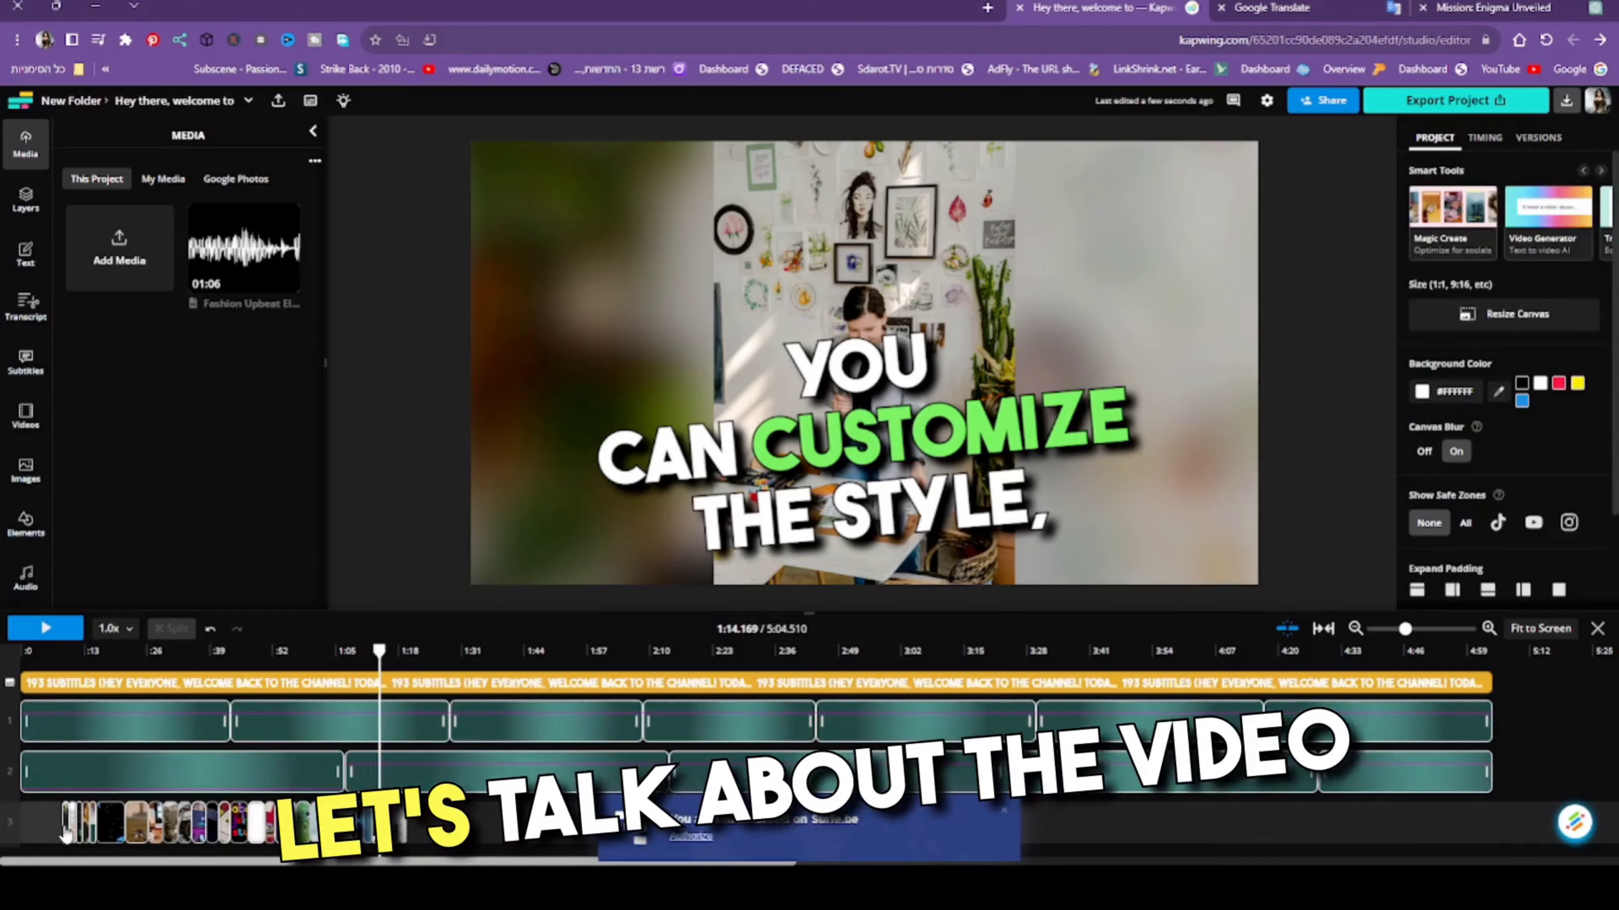
click(66, 828)
key(Delete)
click(70, 828)
key(Delete)
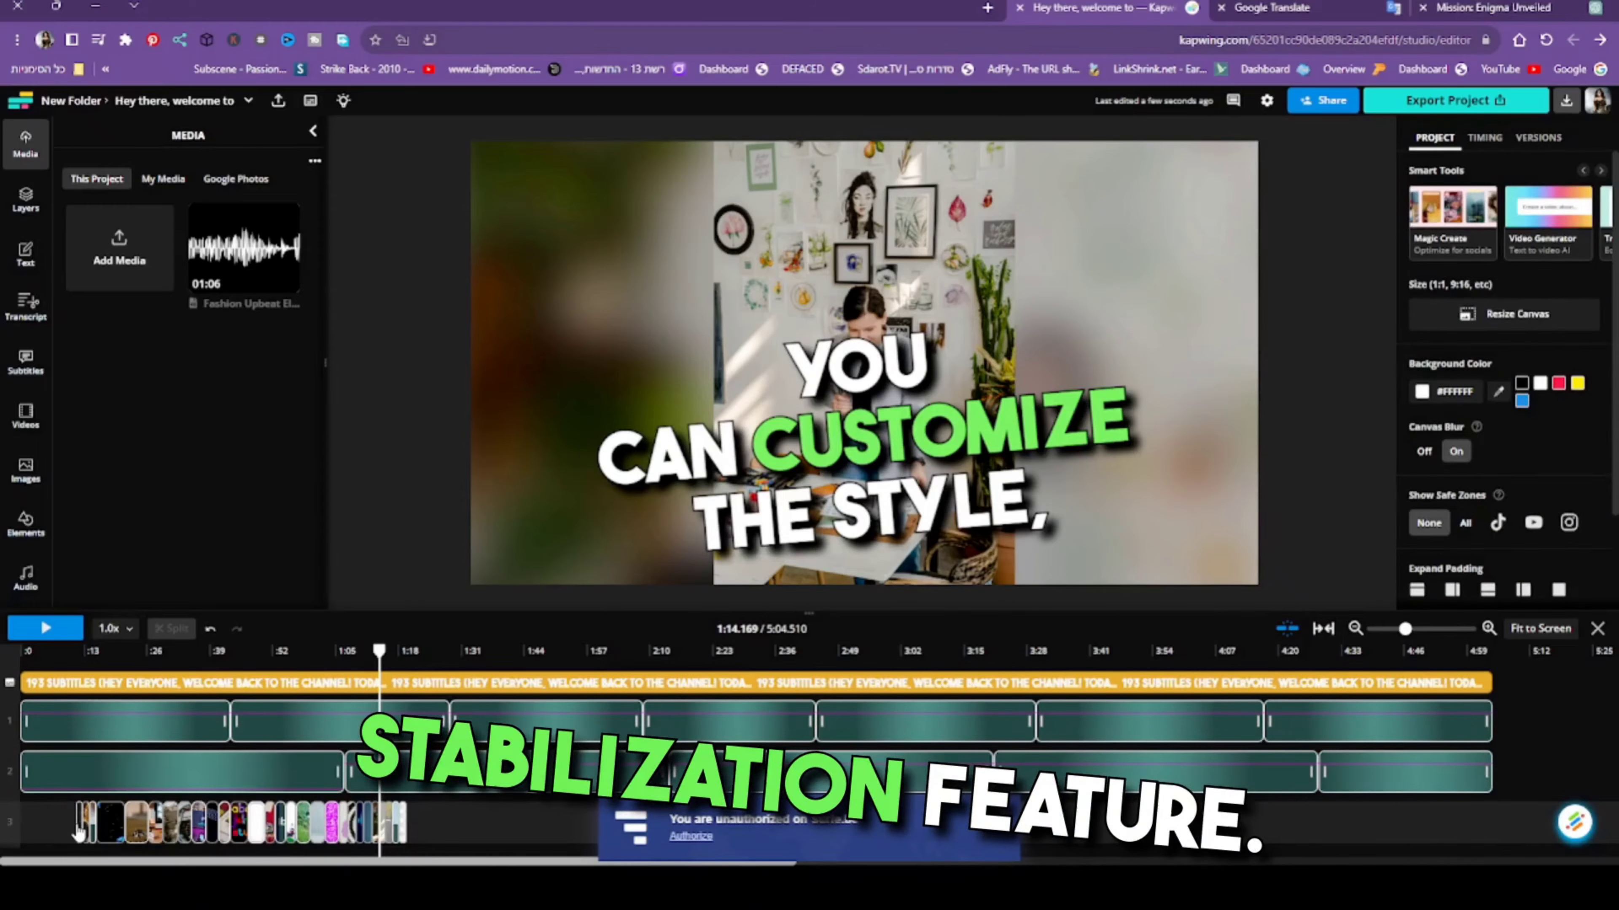
click(82, 829)
key(Delete)
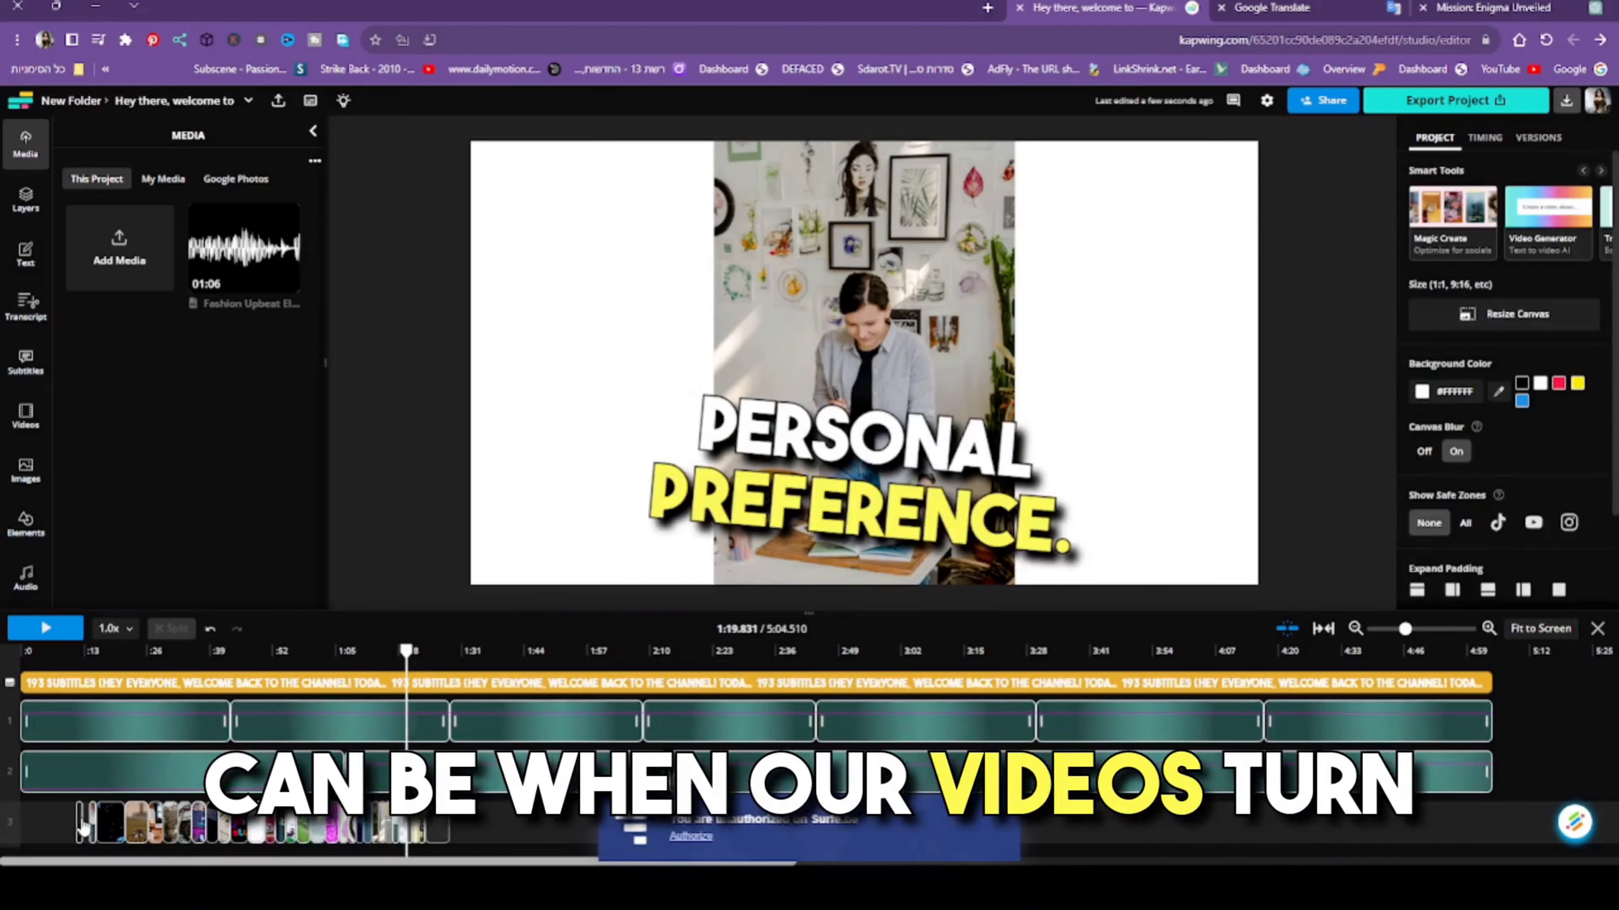
click(83, 829)
key(Delete)
click(98, 829)
key(Delete)
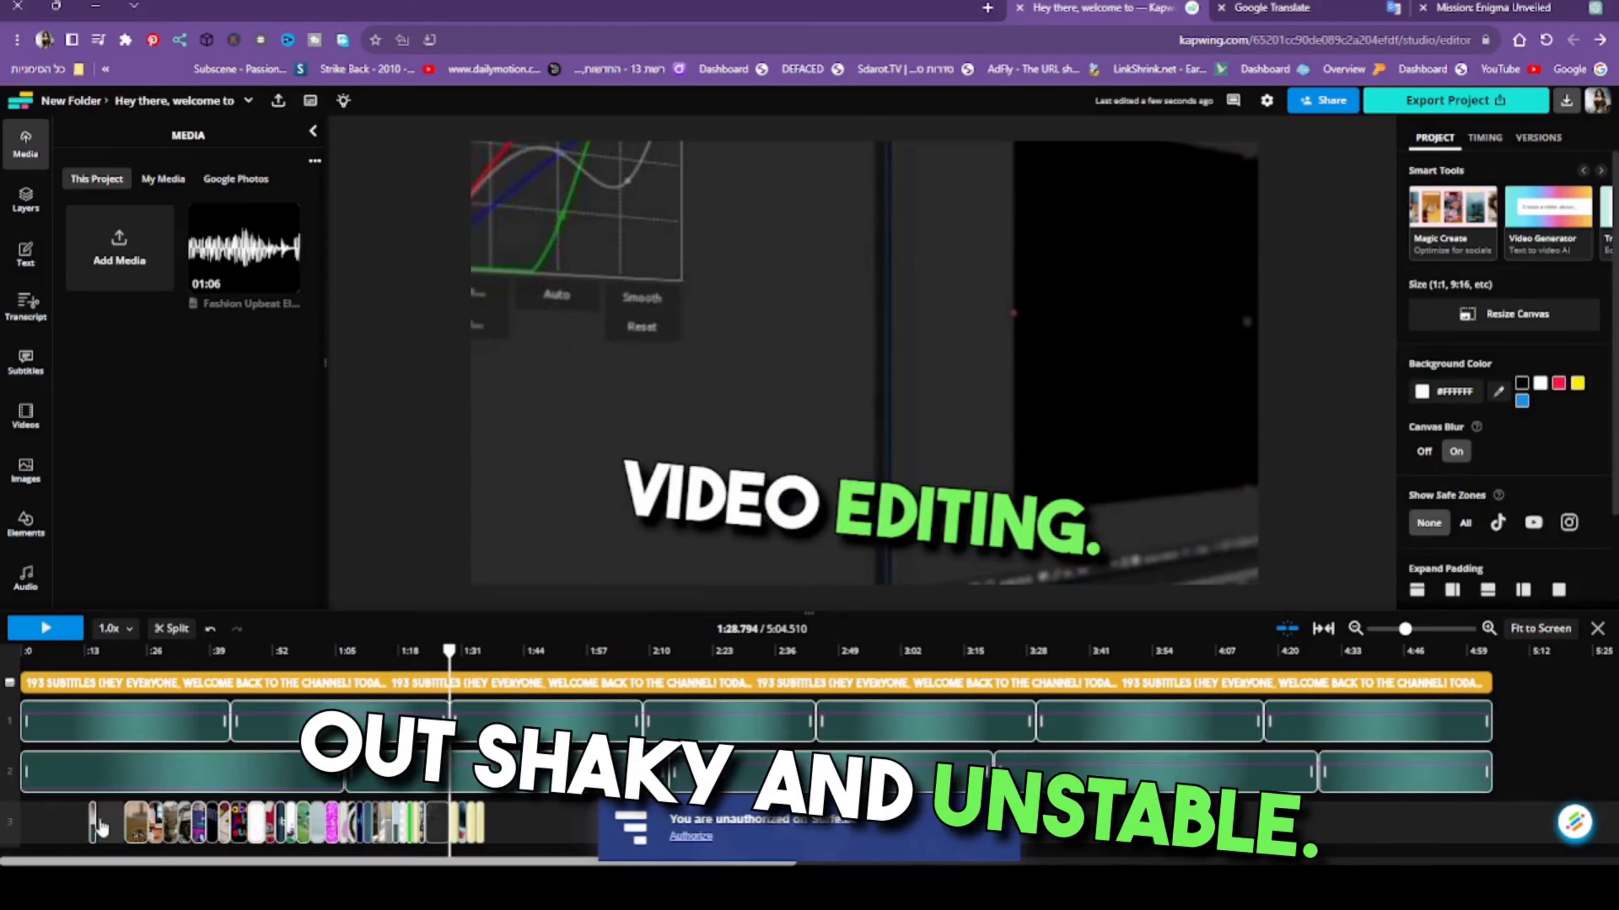
click(93, 829)
key(Delete)
click(135, 832)
key(Delete)
click(157, 832)
key(Delete)
click(169, 832)
click(183, 832)
key(Delete)
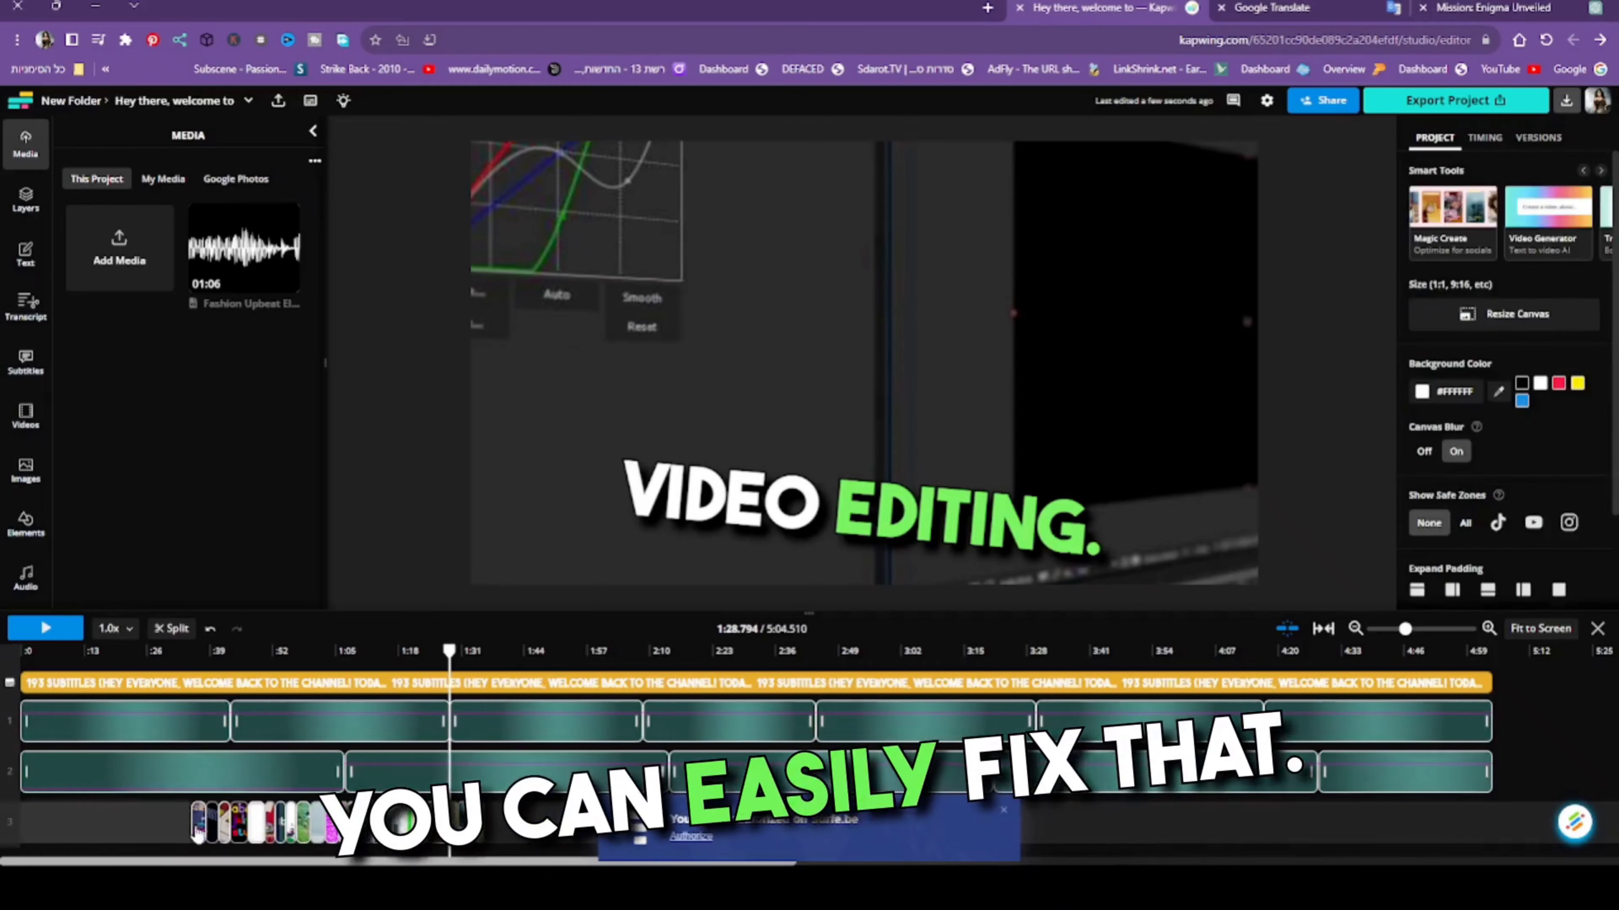
click(199, 826)
key(Delete)
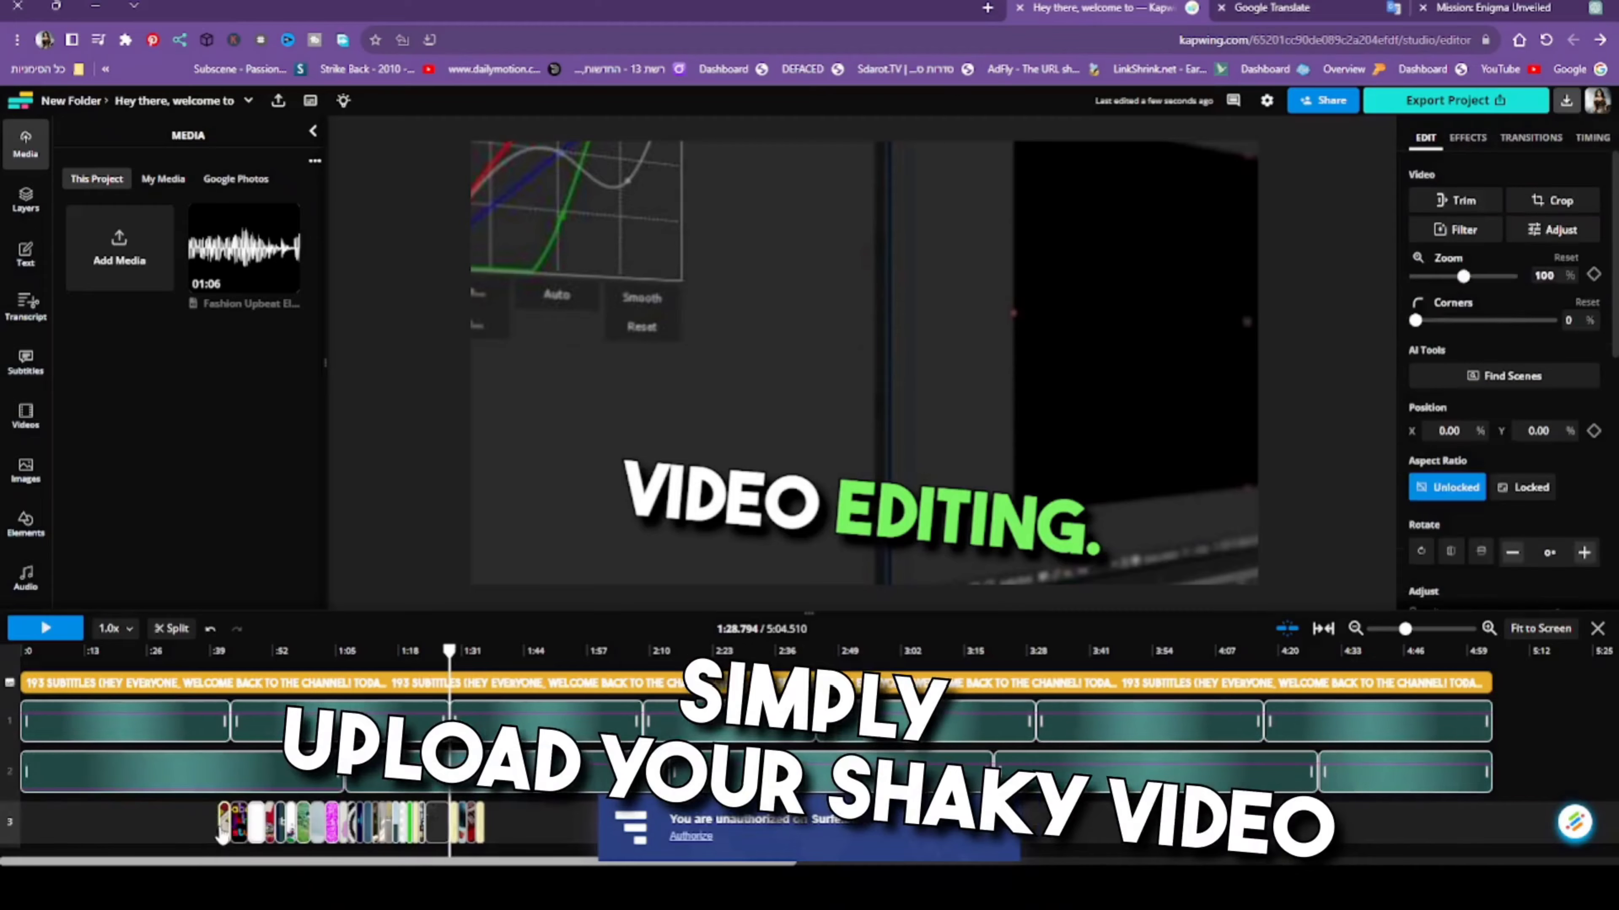
key(Delete)
key(Delete)
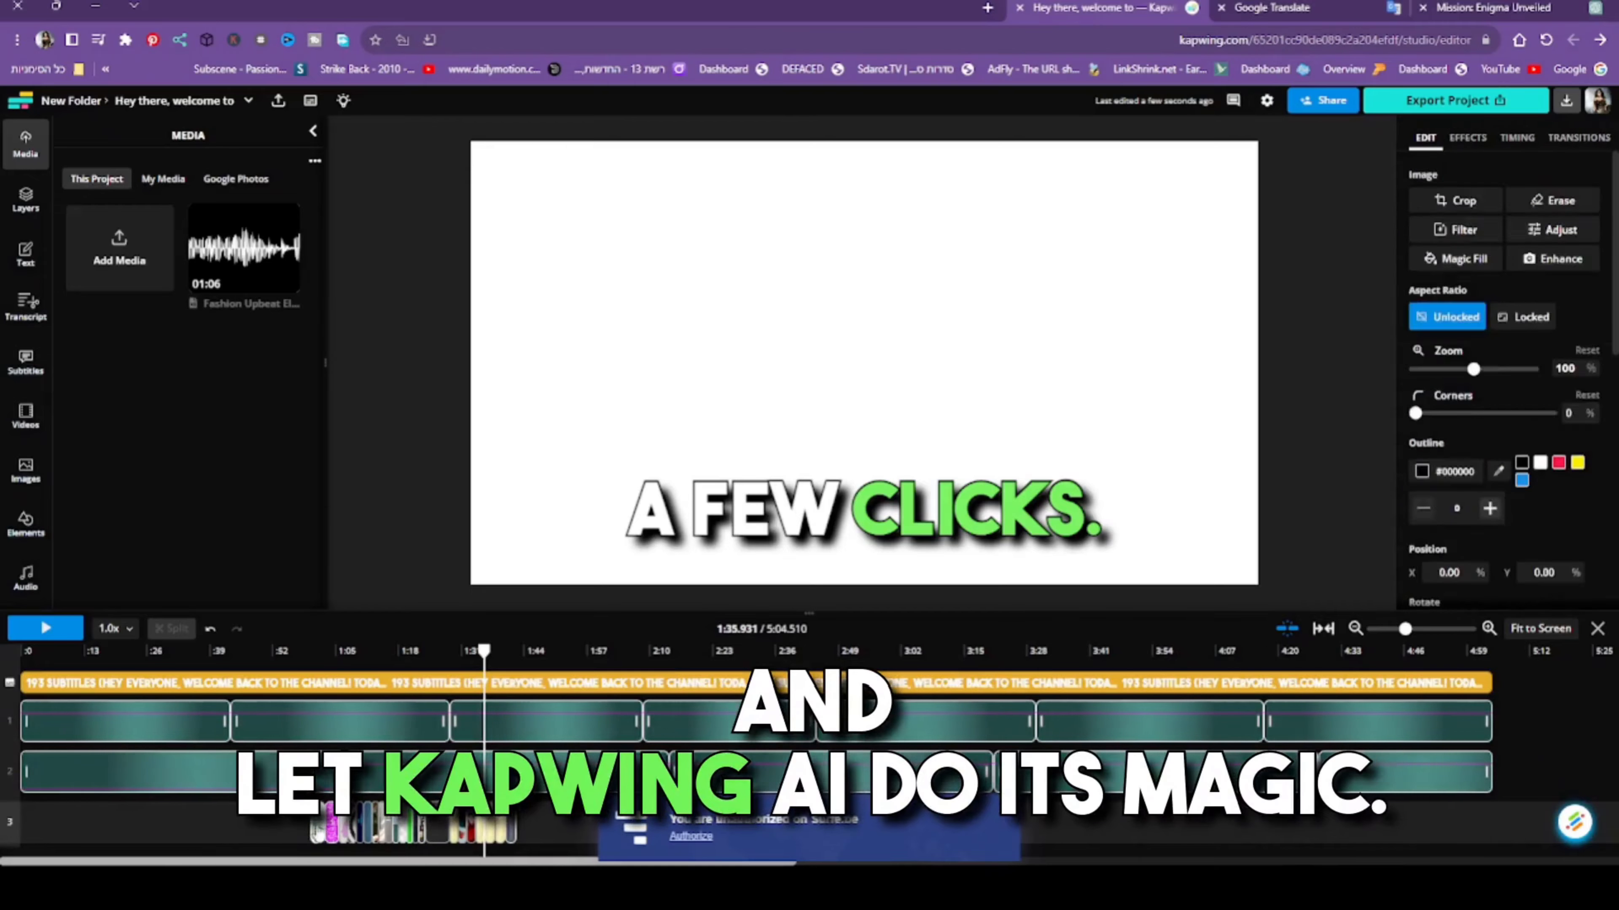
click(339, 823)
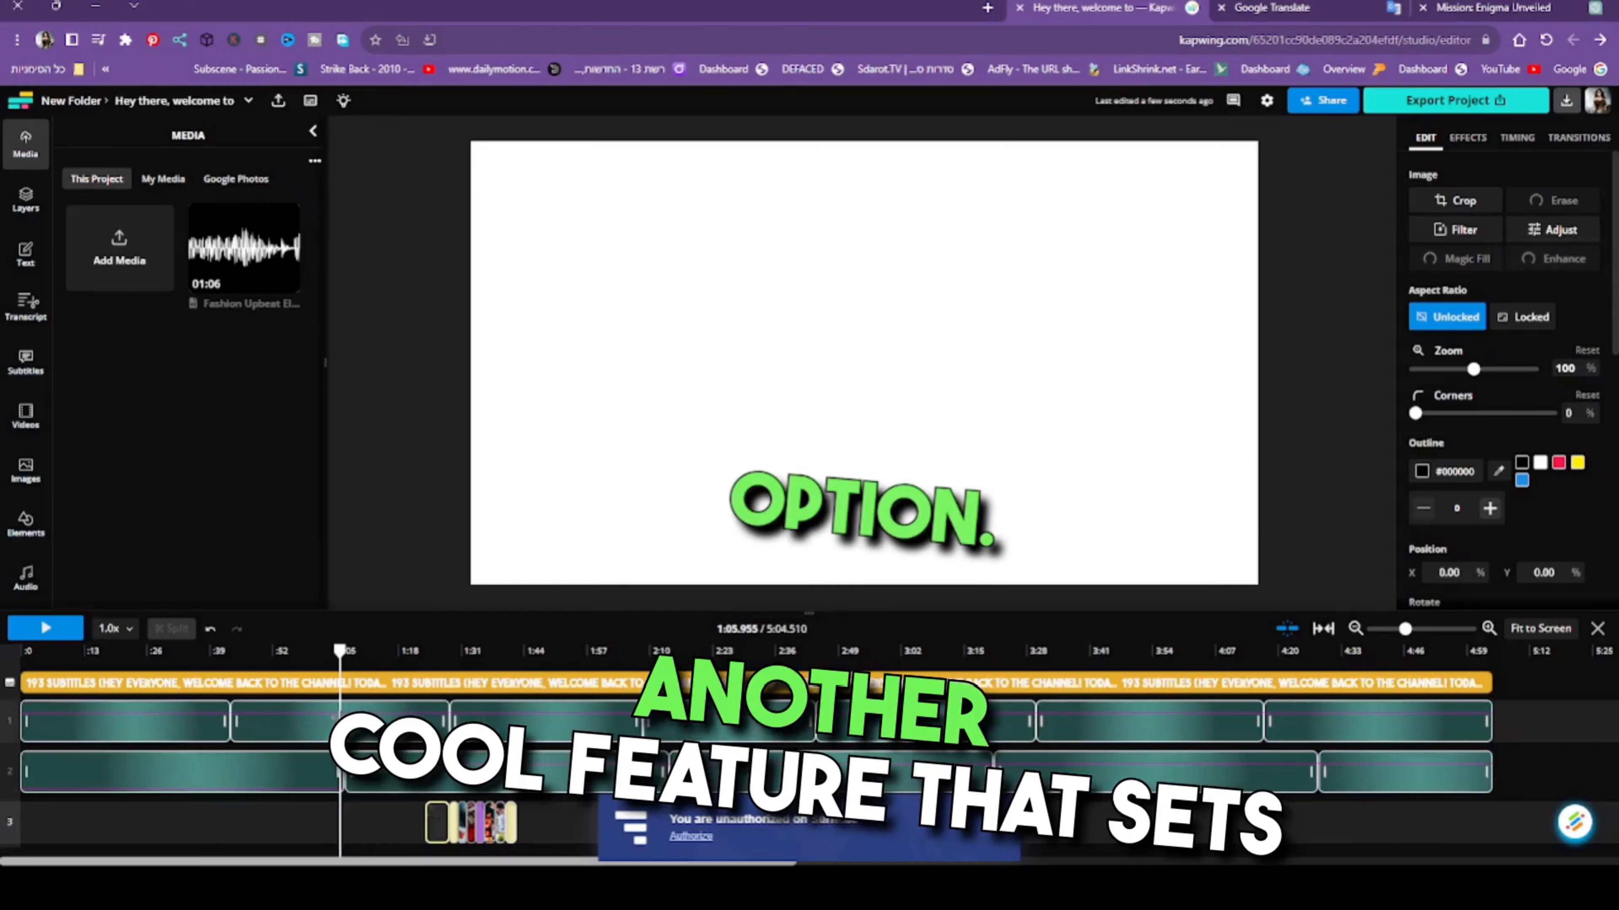
drag(340, 738, 425, 738)
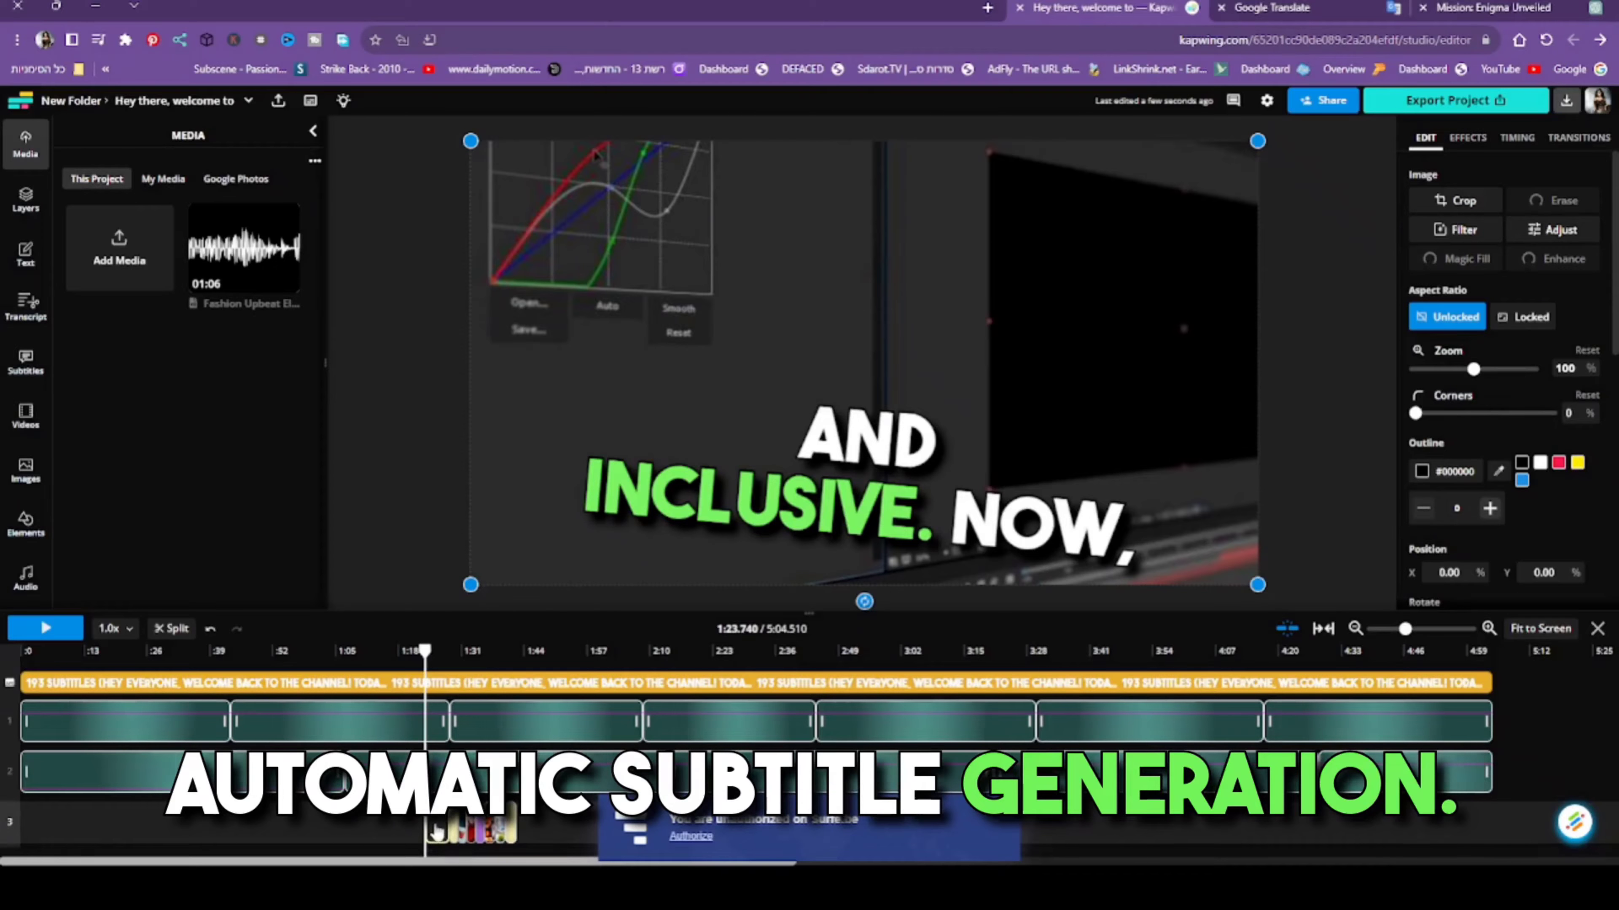
key(Delete)
drag(454, 834, 452, 834)
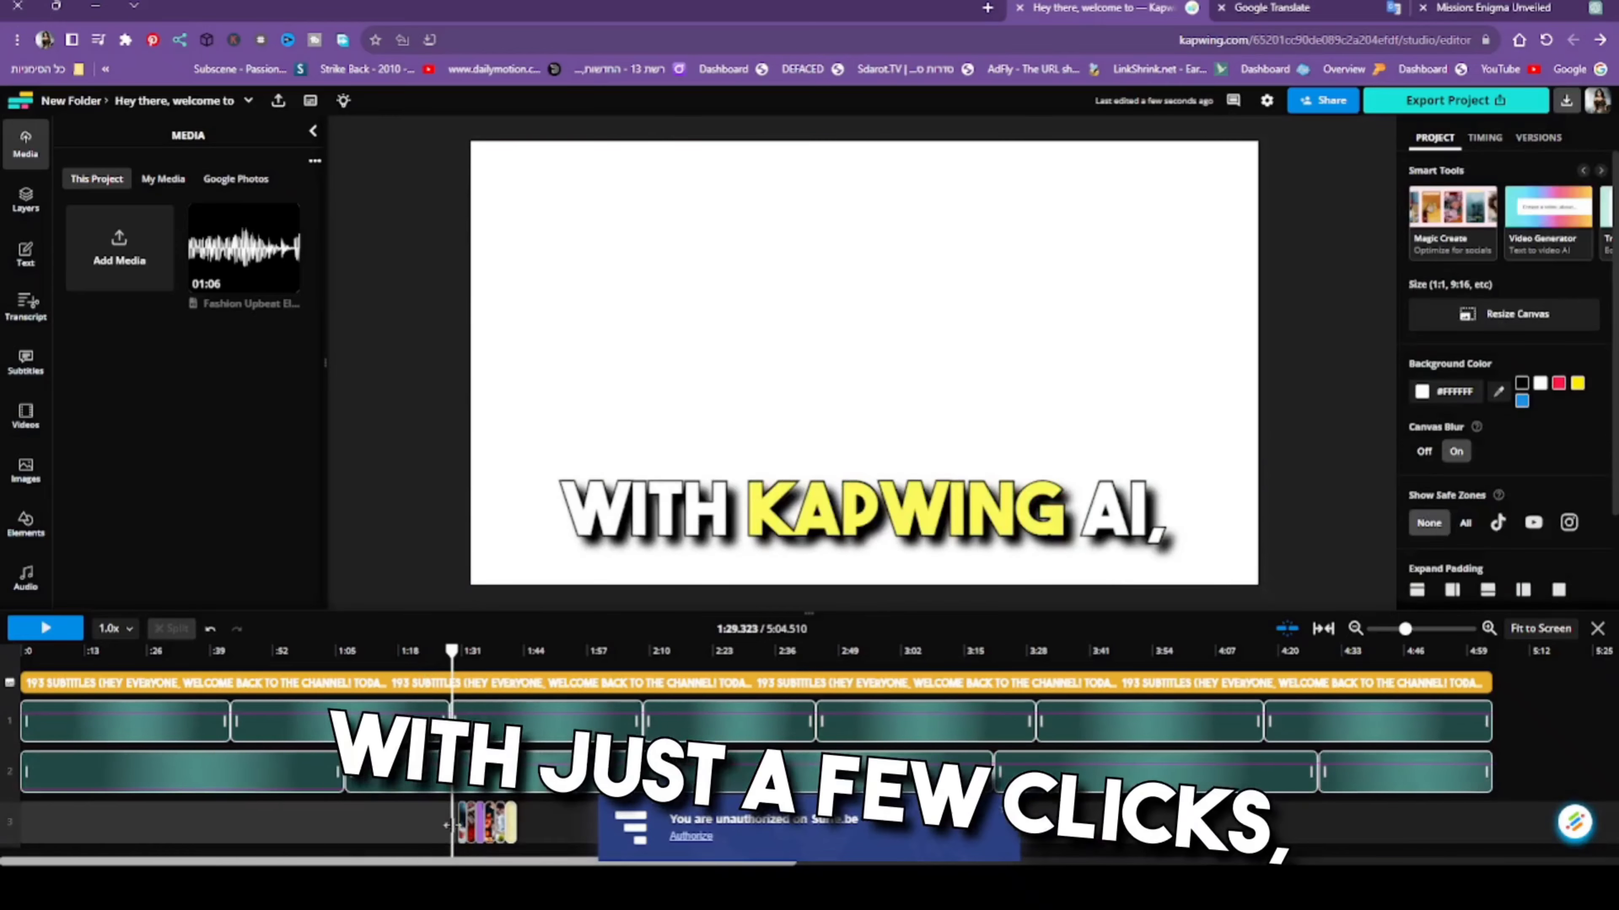
click(462, 800)
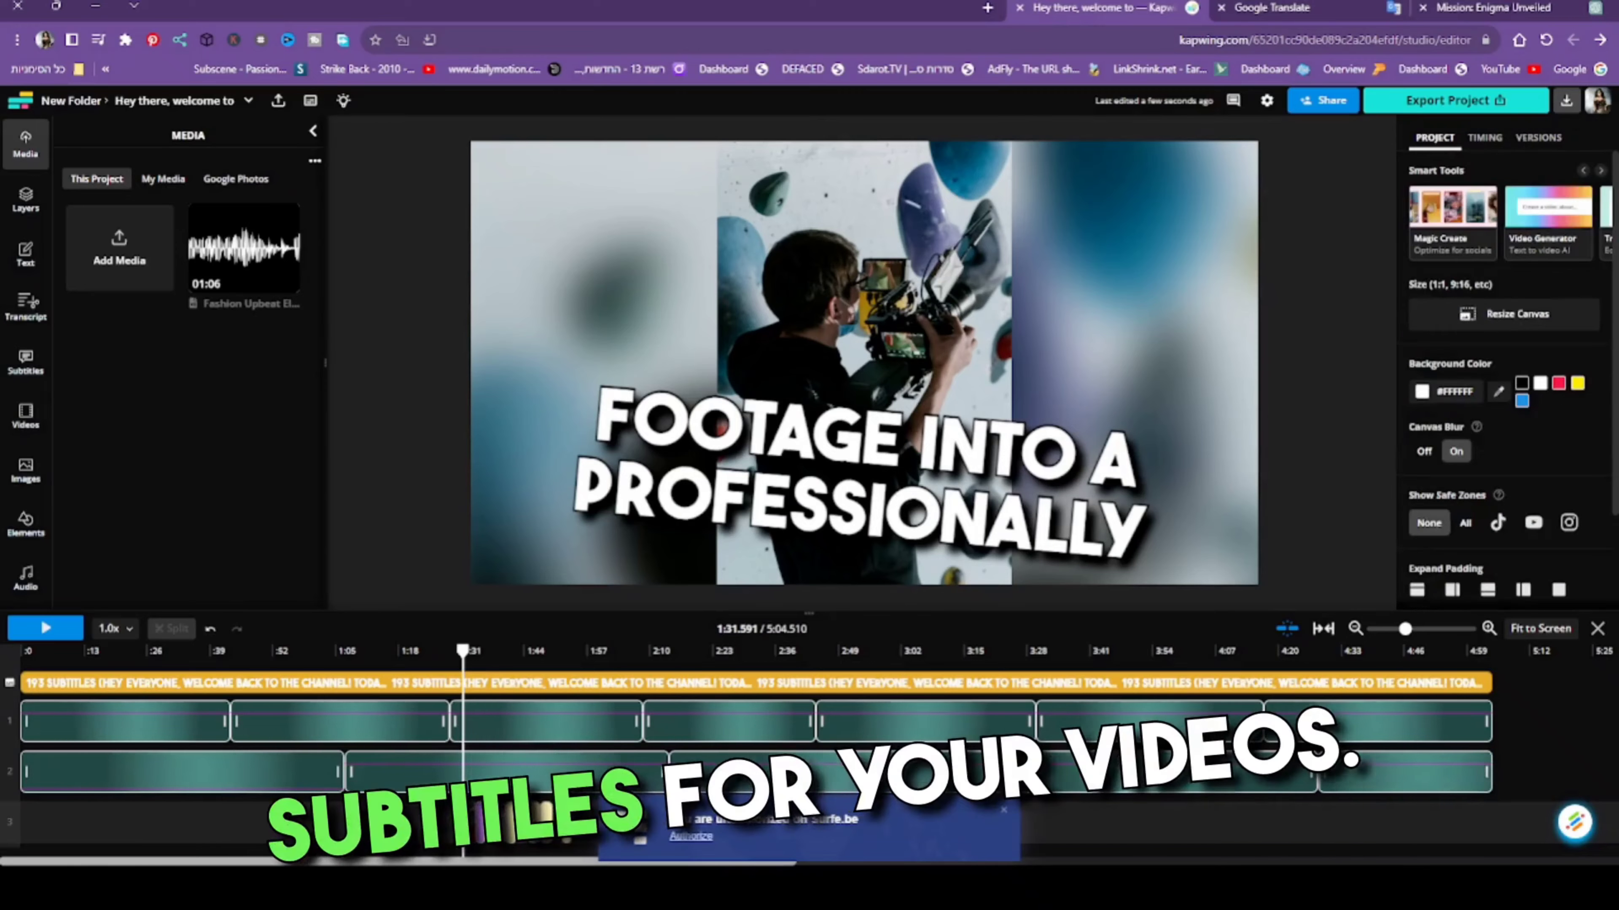
drag(464, 750, 19, 650)
click(118, 251)
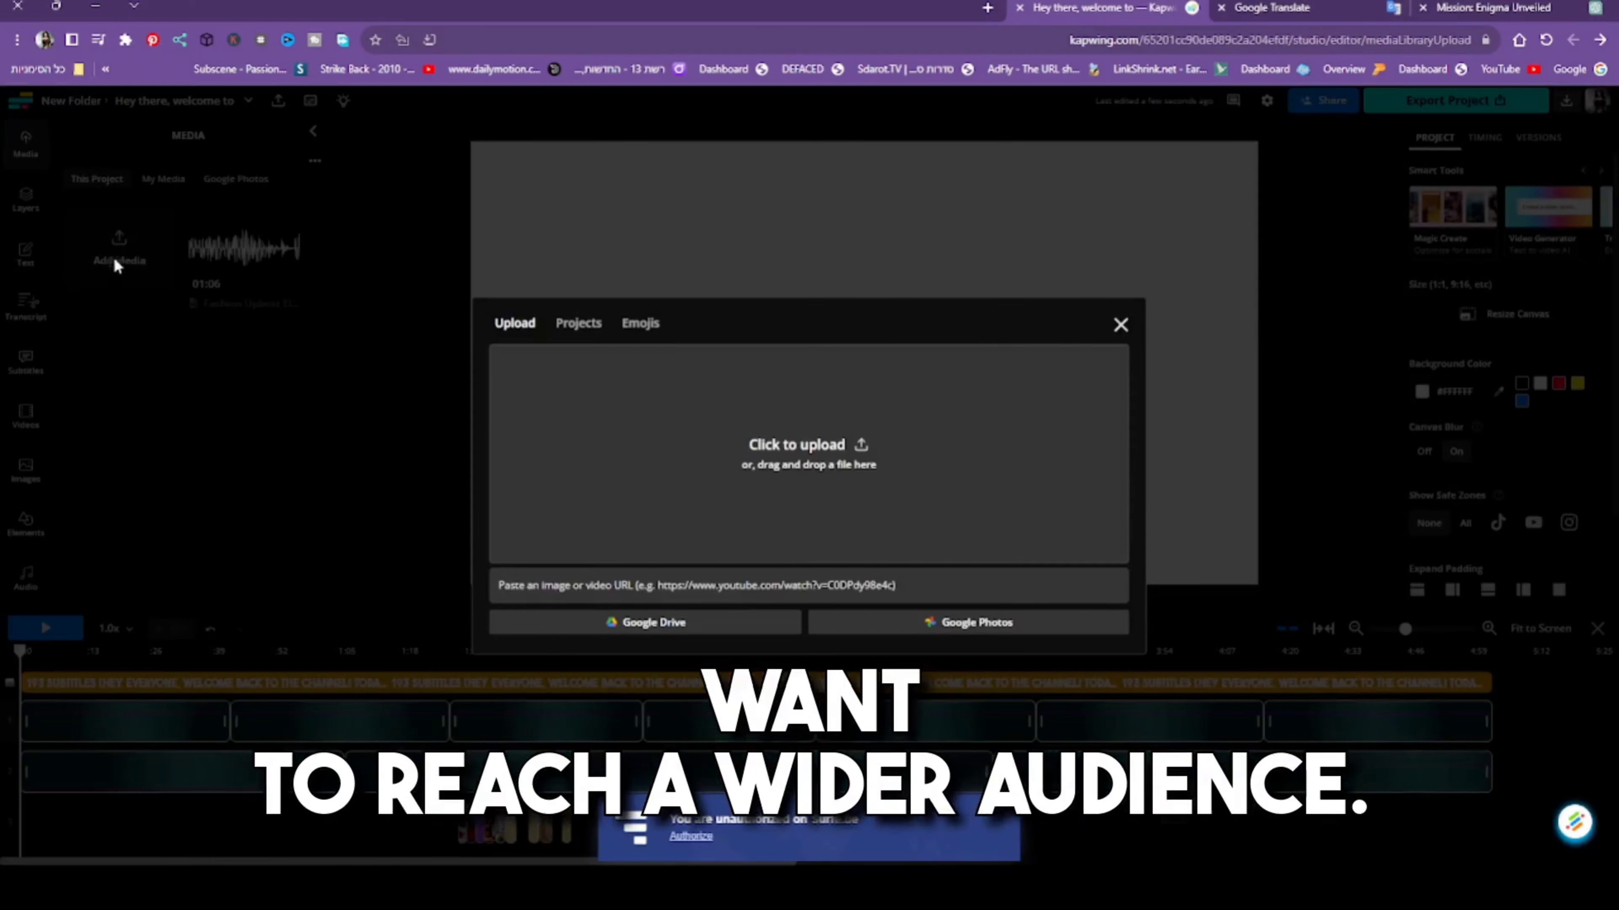
click(660, 469)
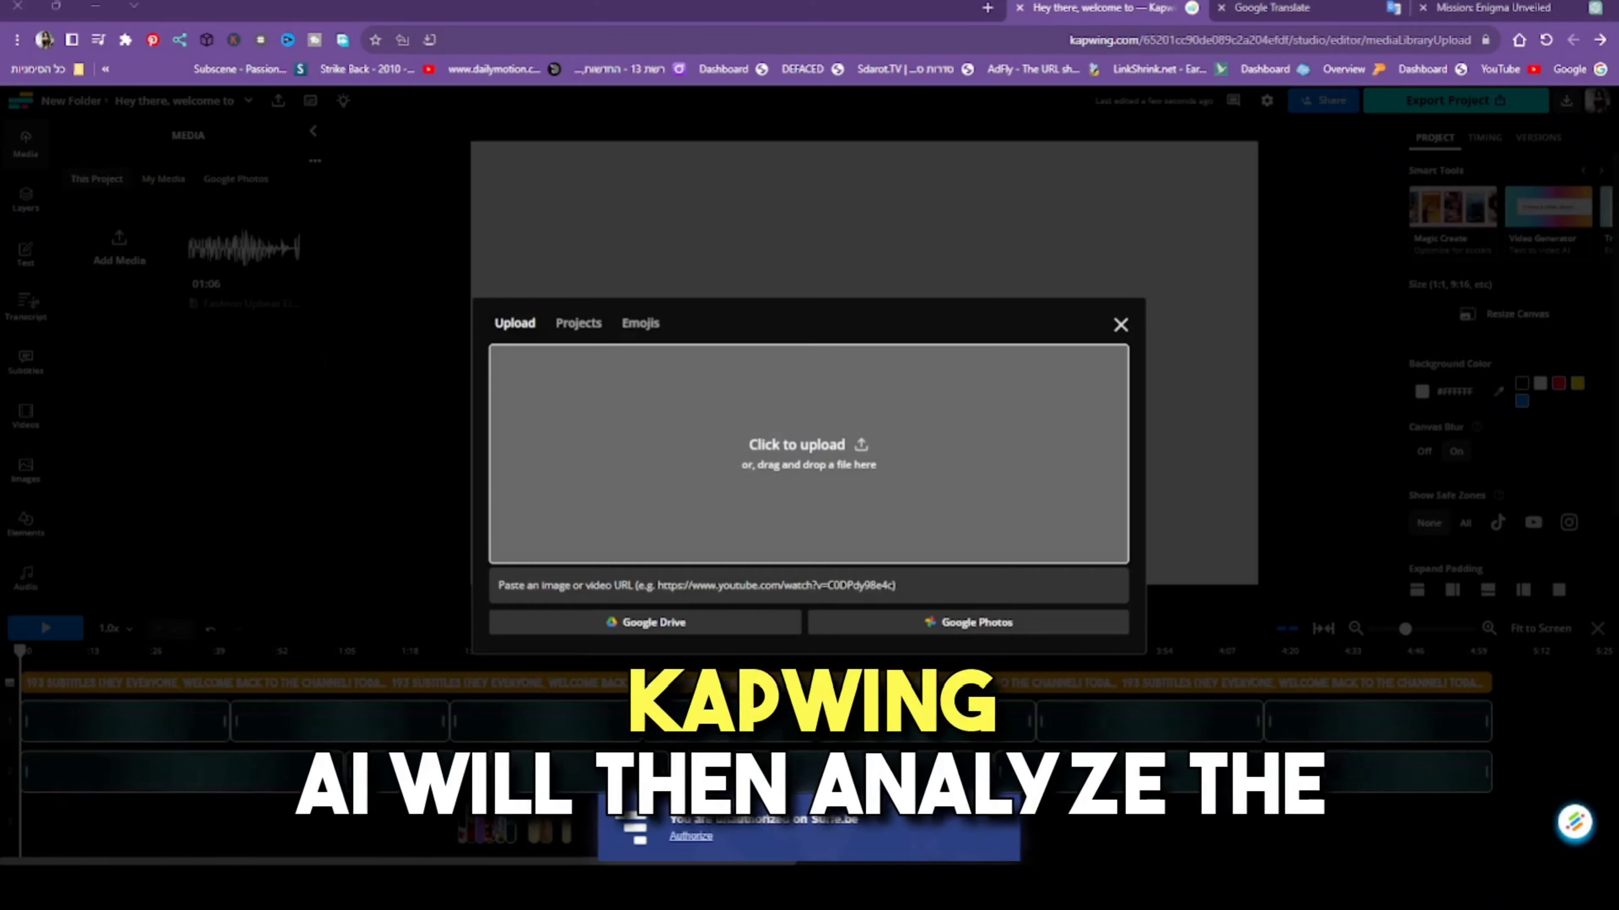
click(50, 323)
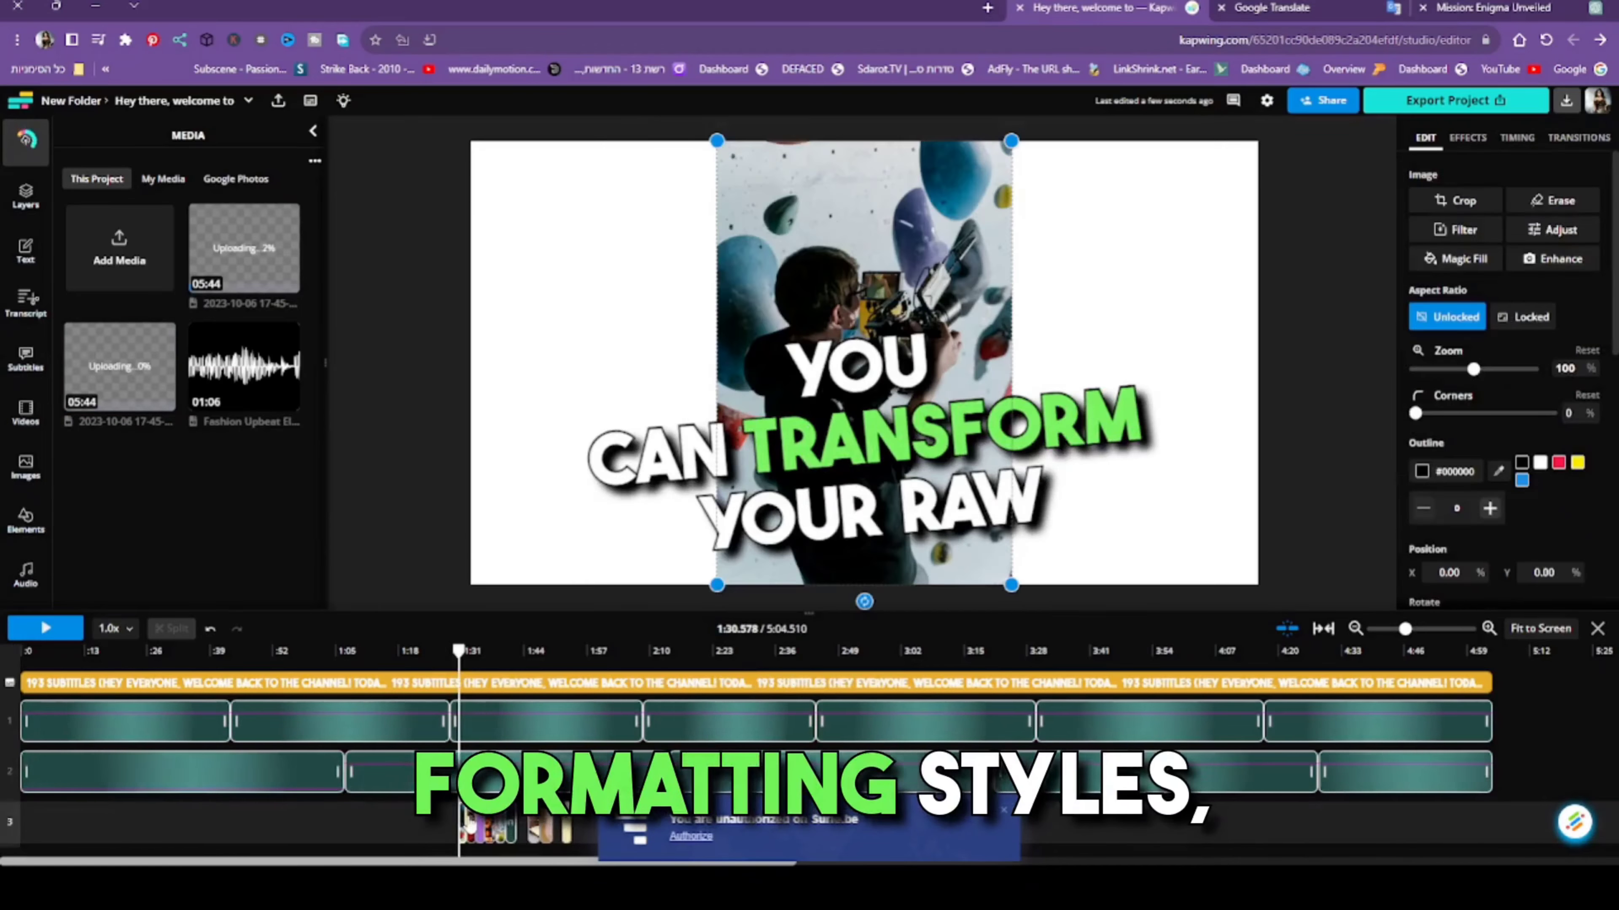
- Delete the stock clips on the visuals track between about 1:30 and 1:54
key(Delete)
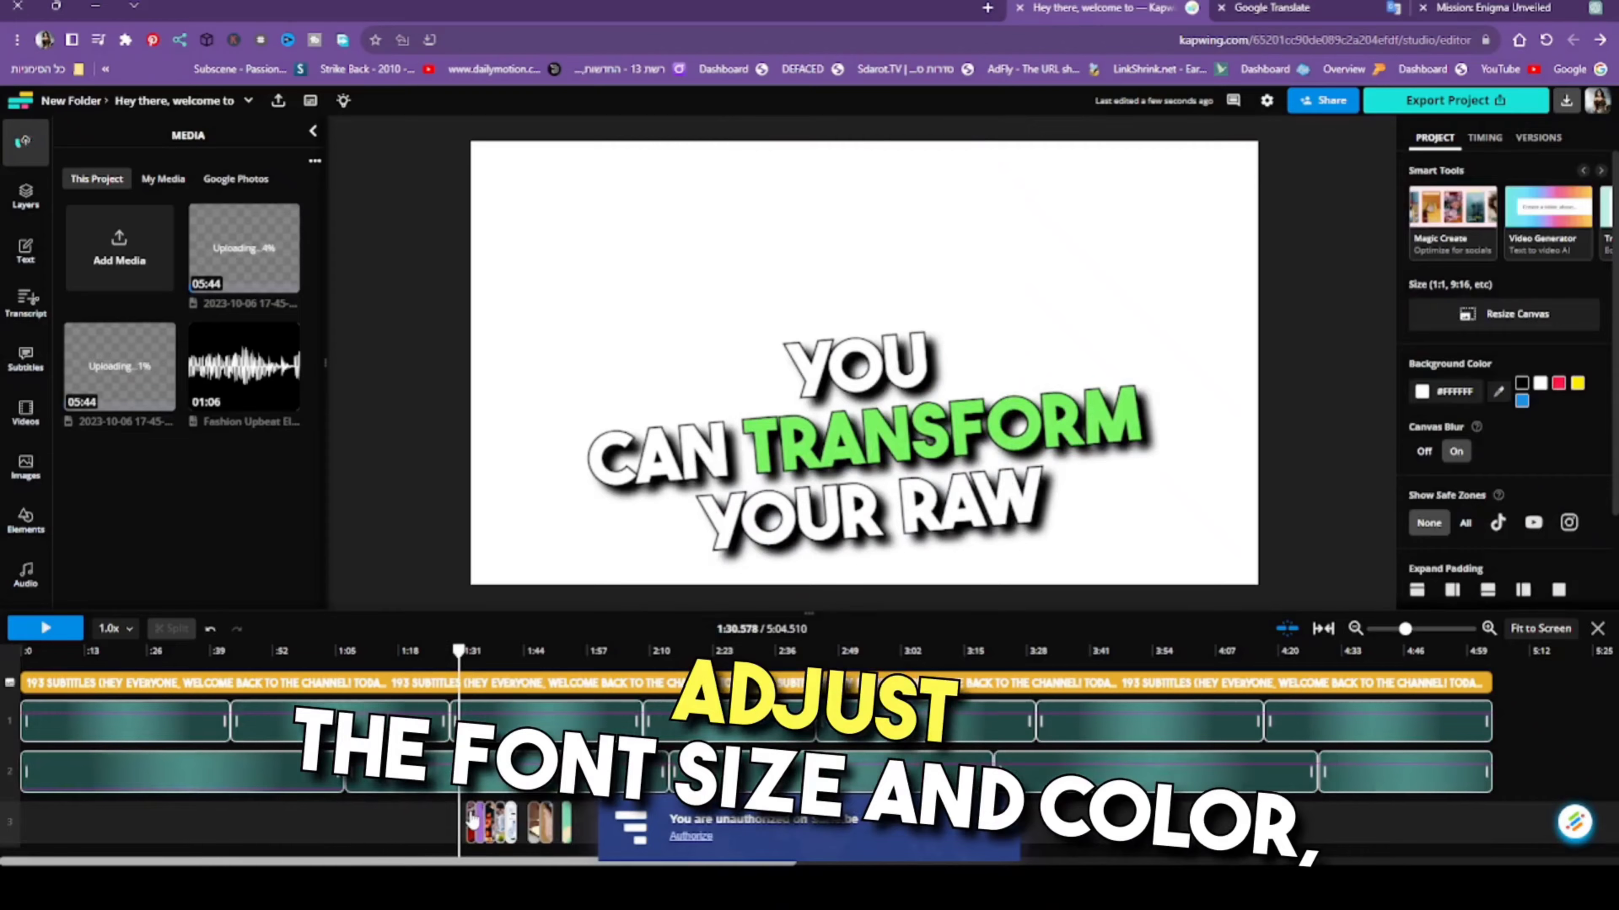
click(471, 821)
key(Delete)
click(480, 821)
key(Delete)
click(490, 821)
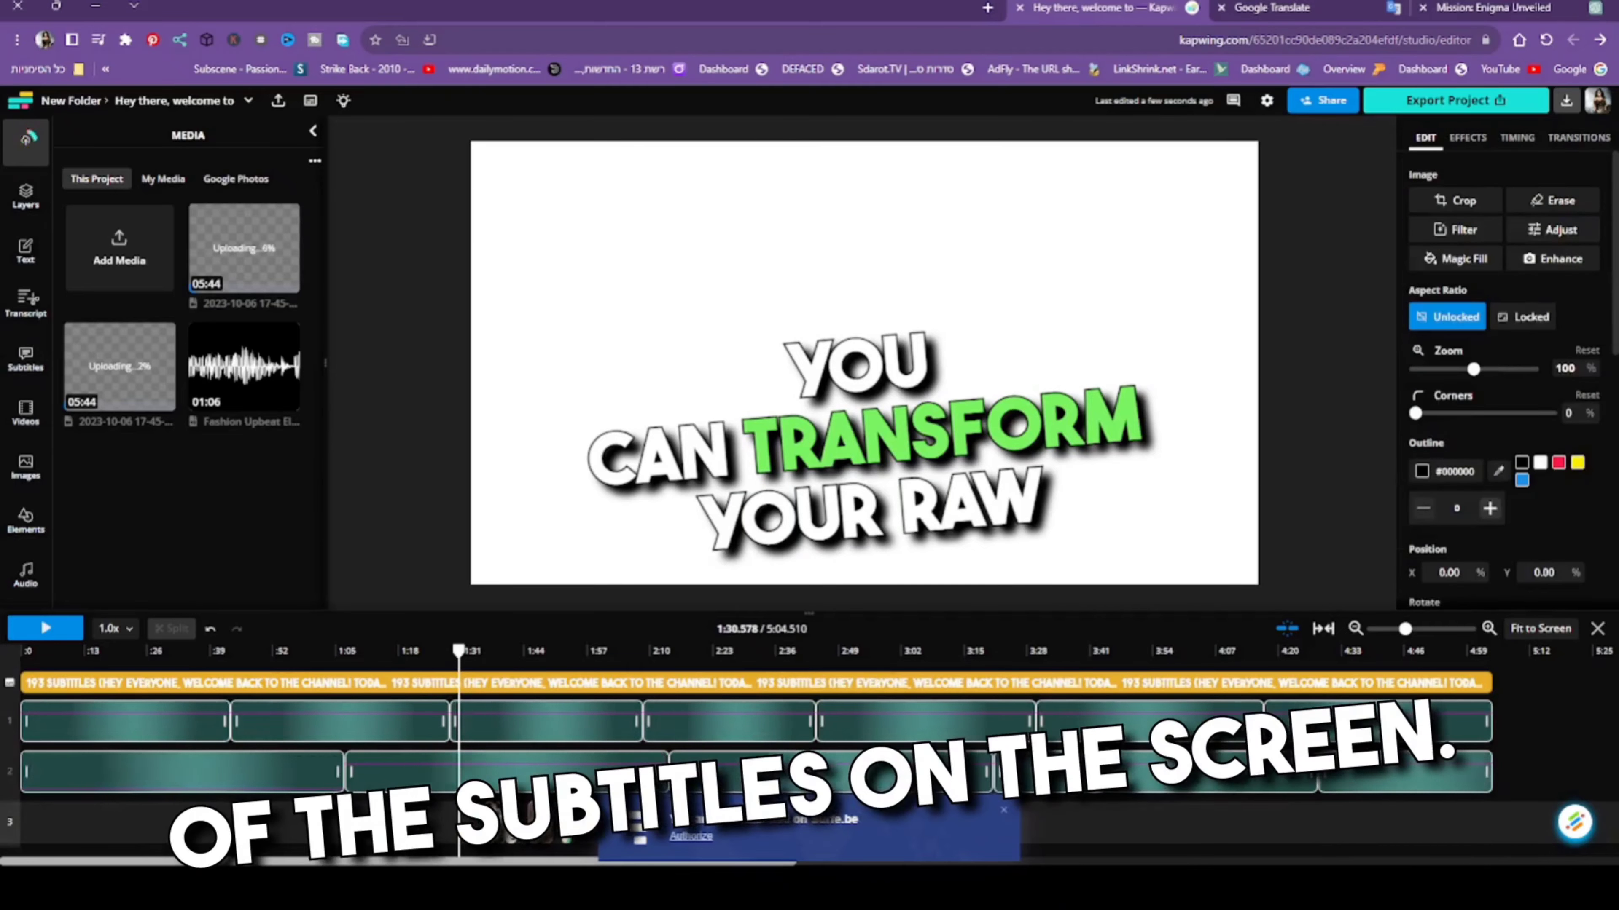
key(Delete)
click(501, 826)
key(Delete)
click(510, 829)
key(Delete)
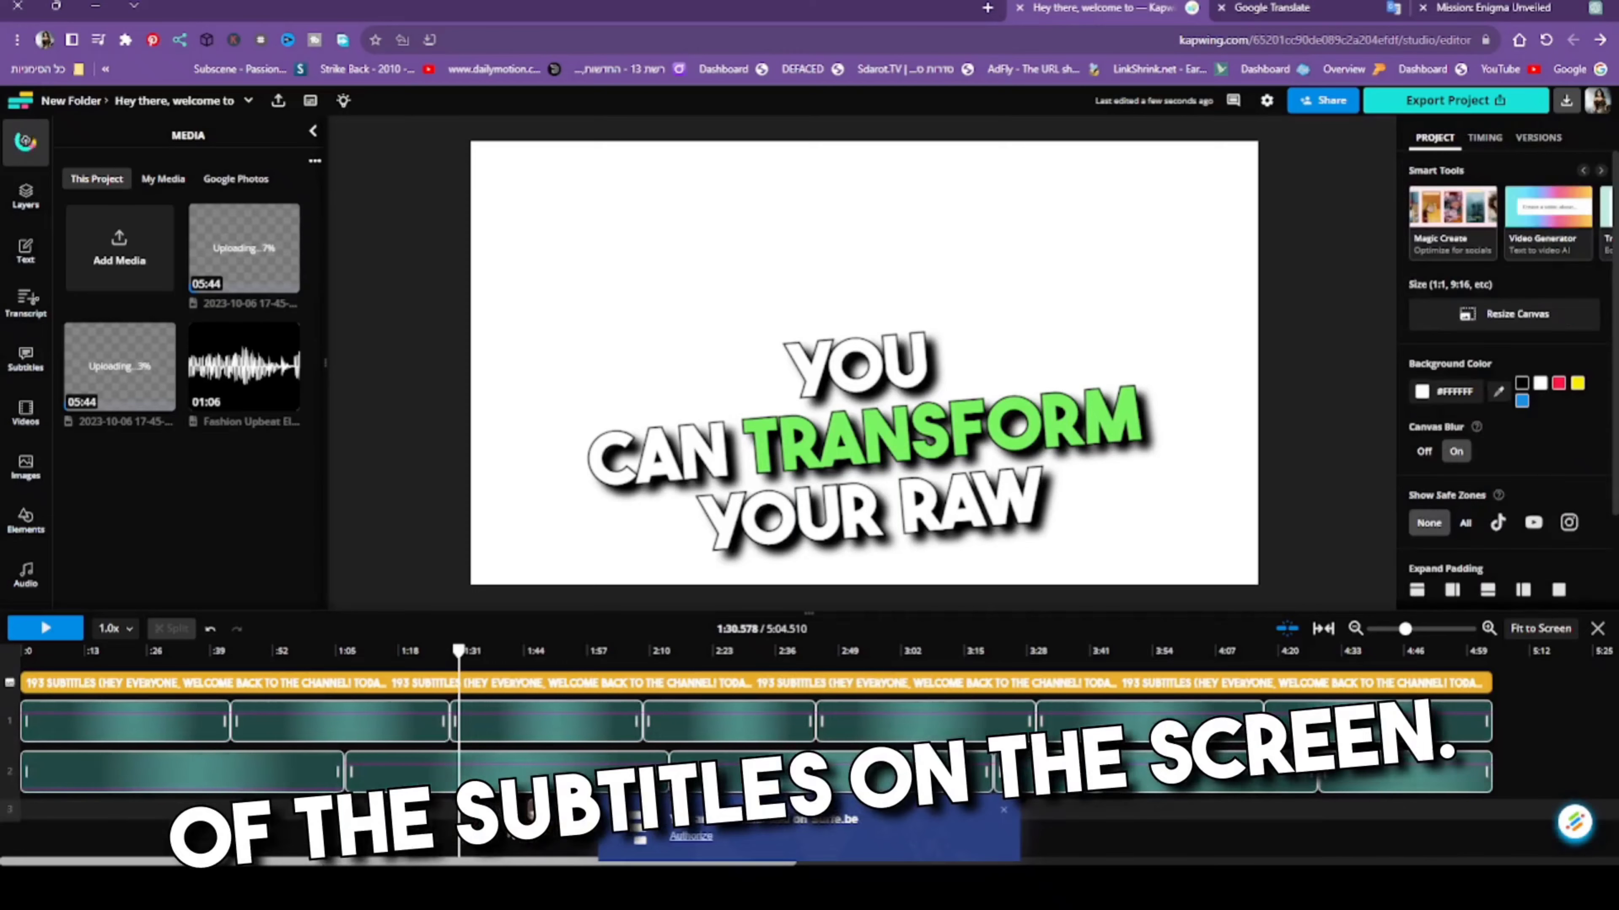
click(520, 824)
key(Delete)
click(530, 823)
key(Delete)
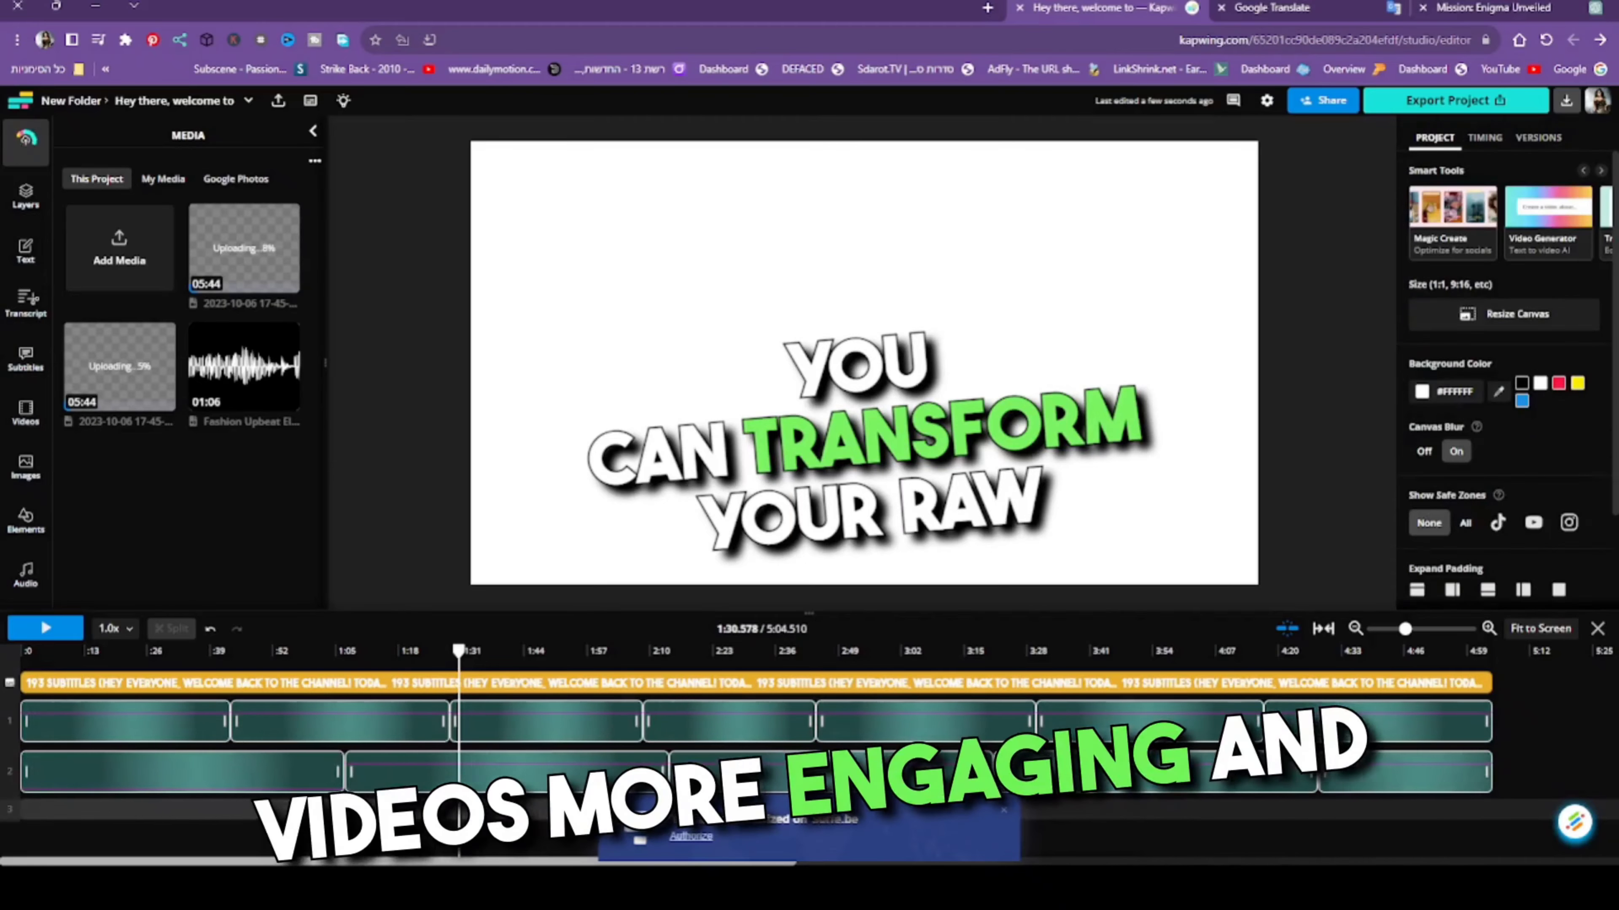
click(539, 824)
key(Delete)
- Clear the remaining stock clips from the visuals track, from about 1:54 onward
click(577, 825)
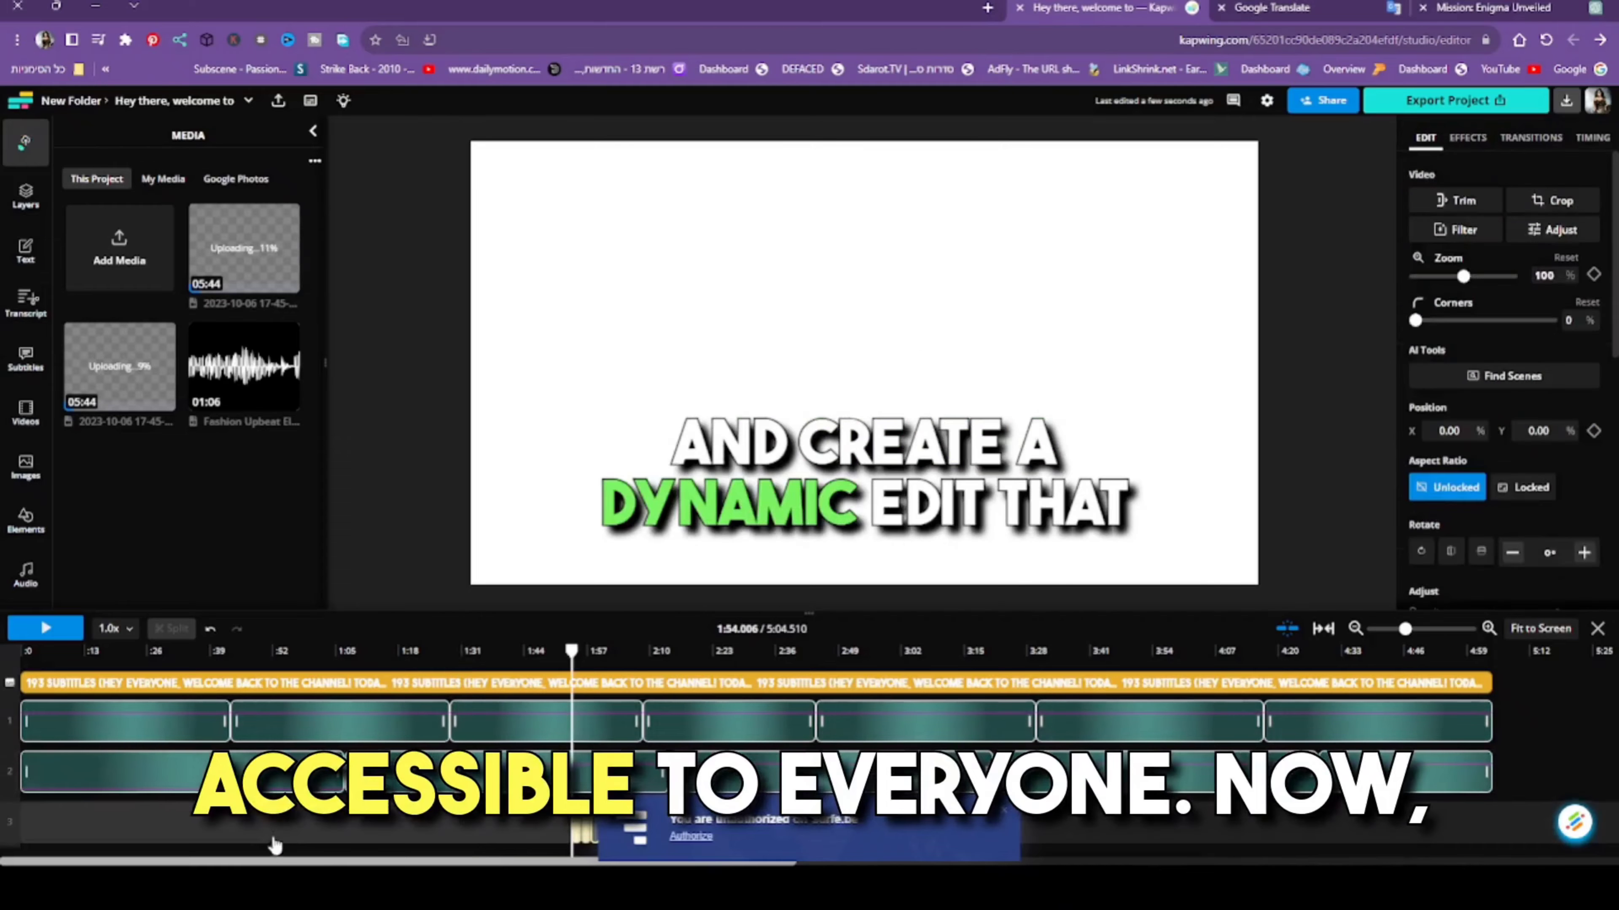
key(Delete)
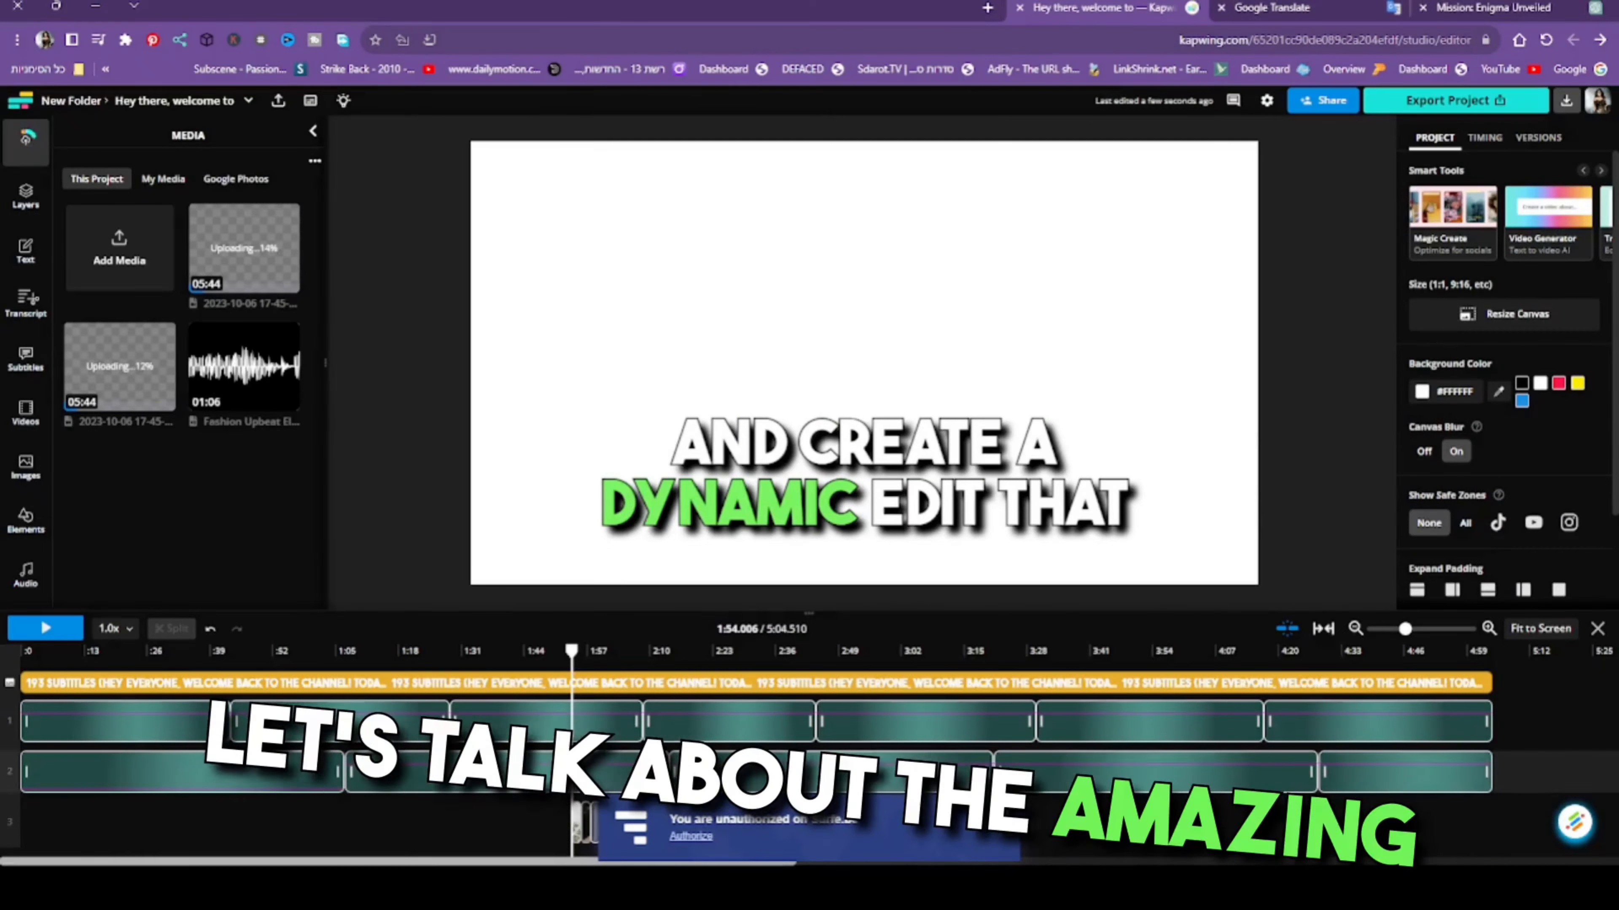
click(576, 832)
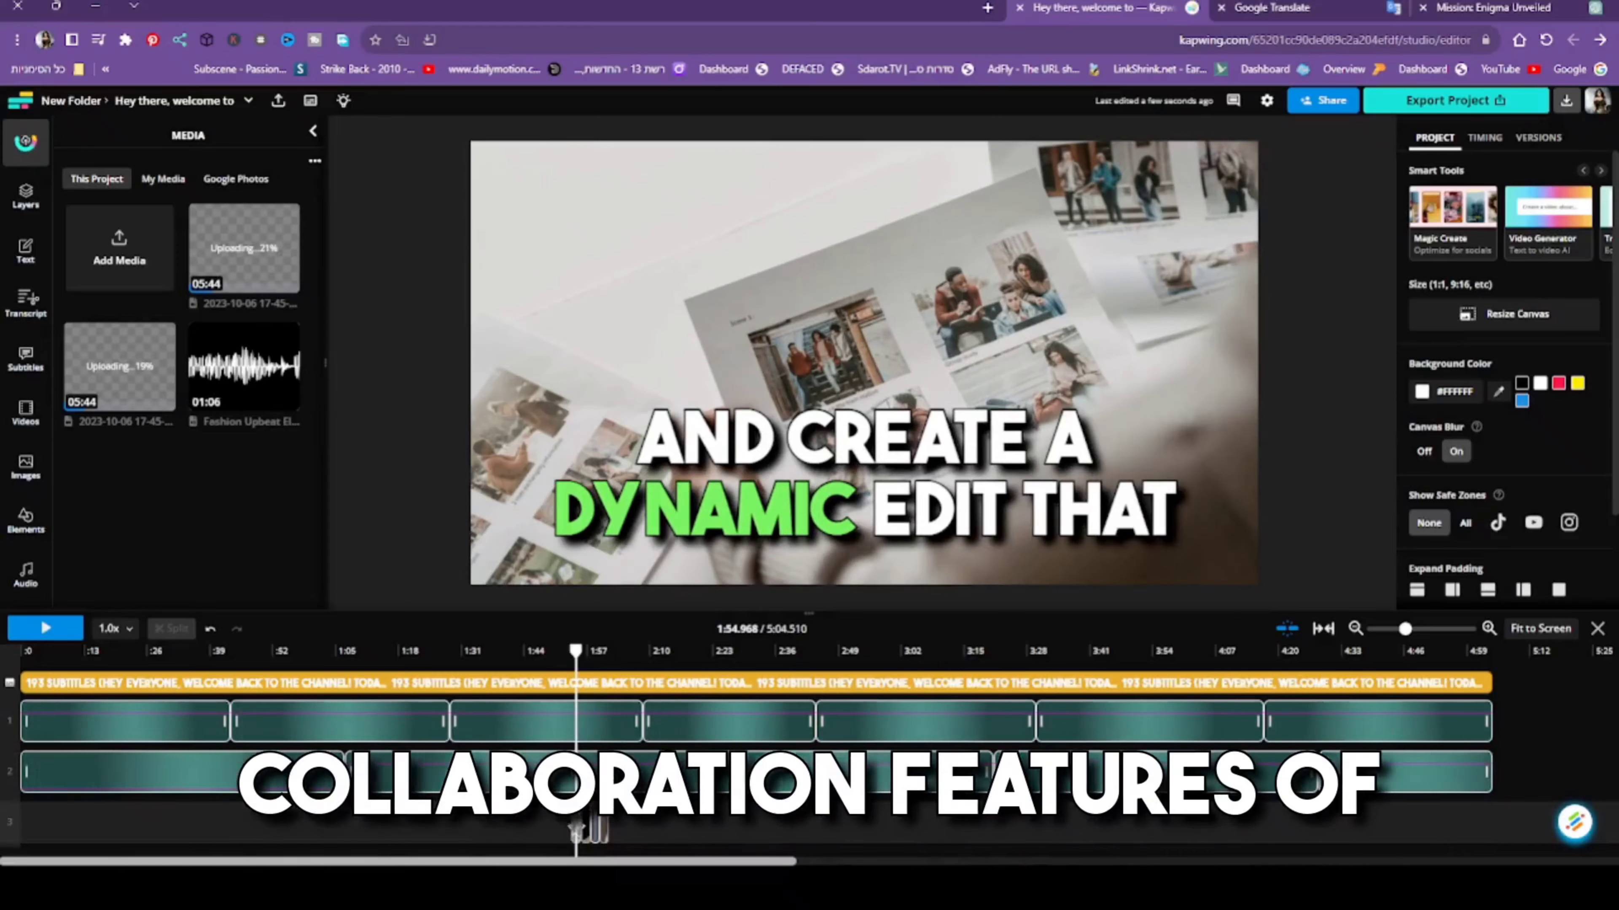
click(611, 831)
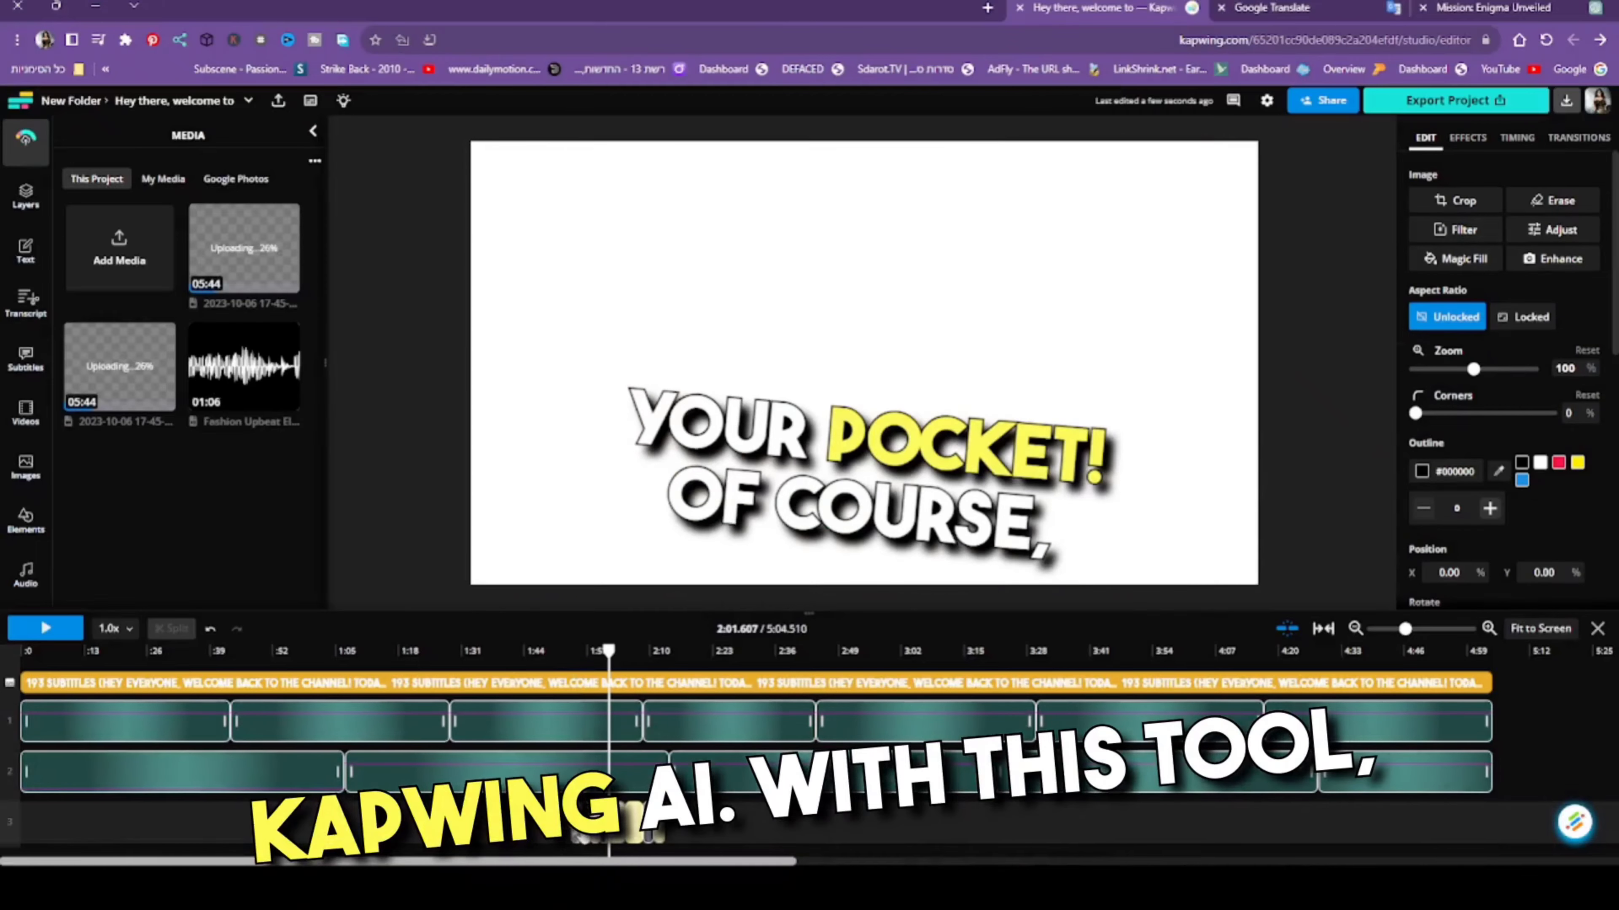
key(Delete)
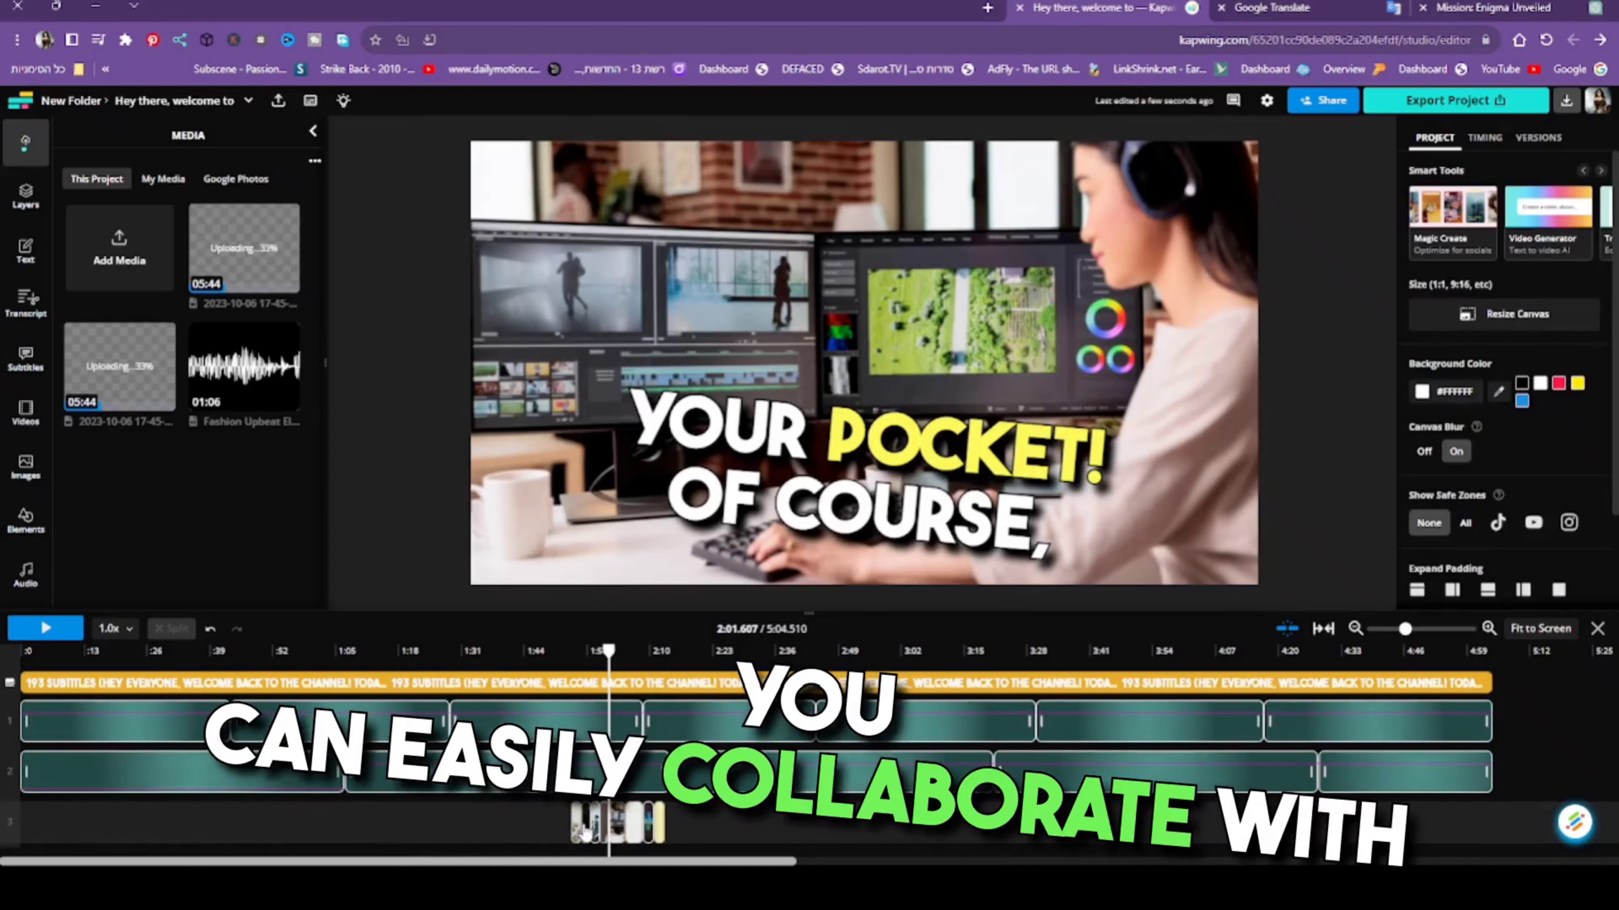
click(587, 831)
key(Delete)
click(579, 832)
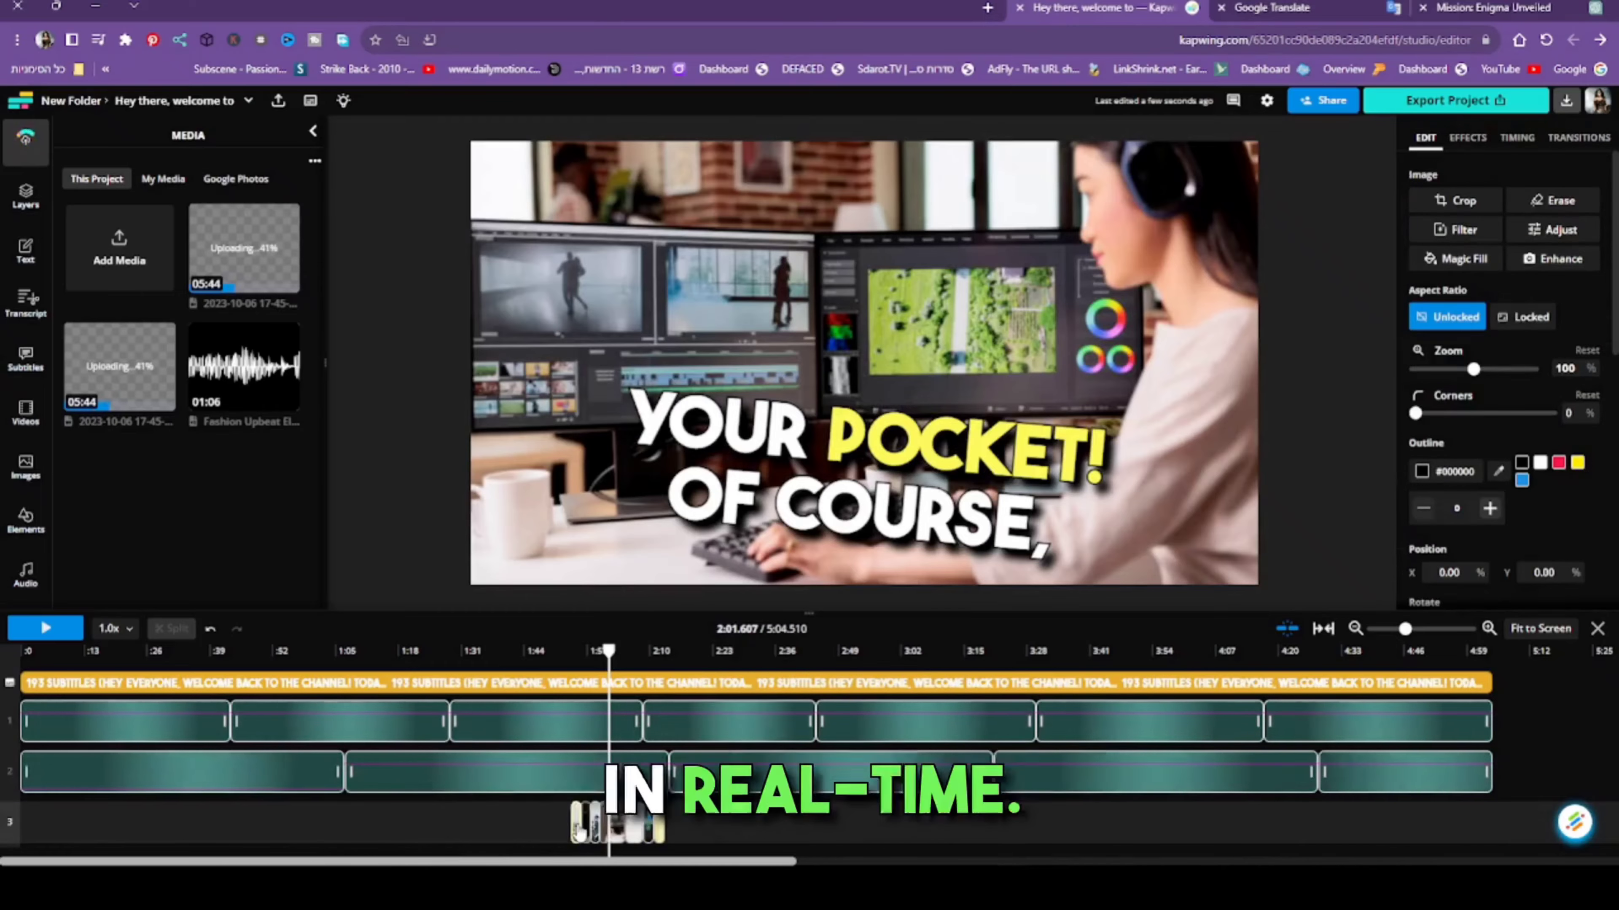
key(Delete)
click(583, 832)
key(Delete)
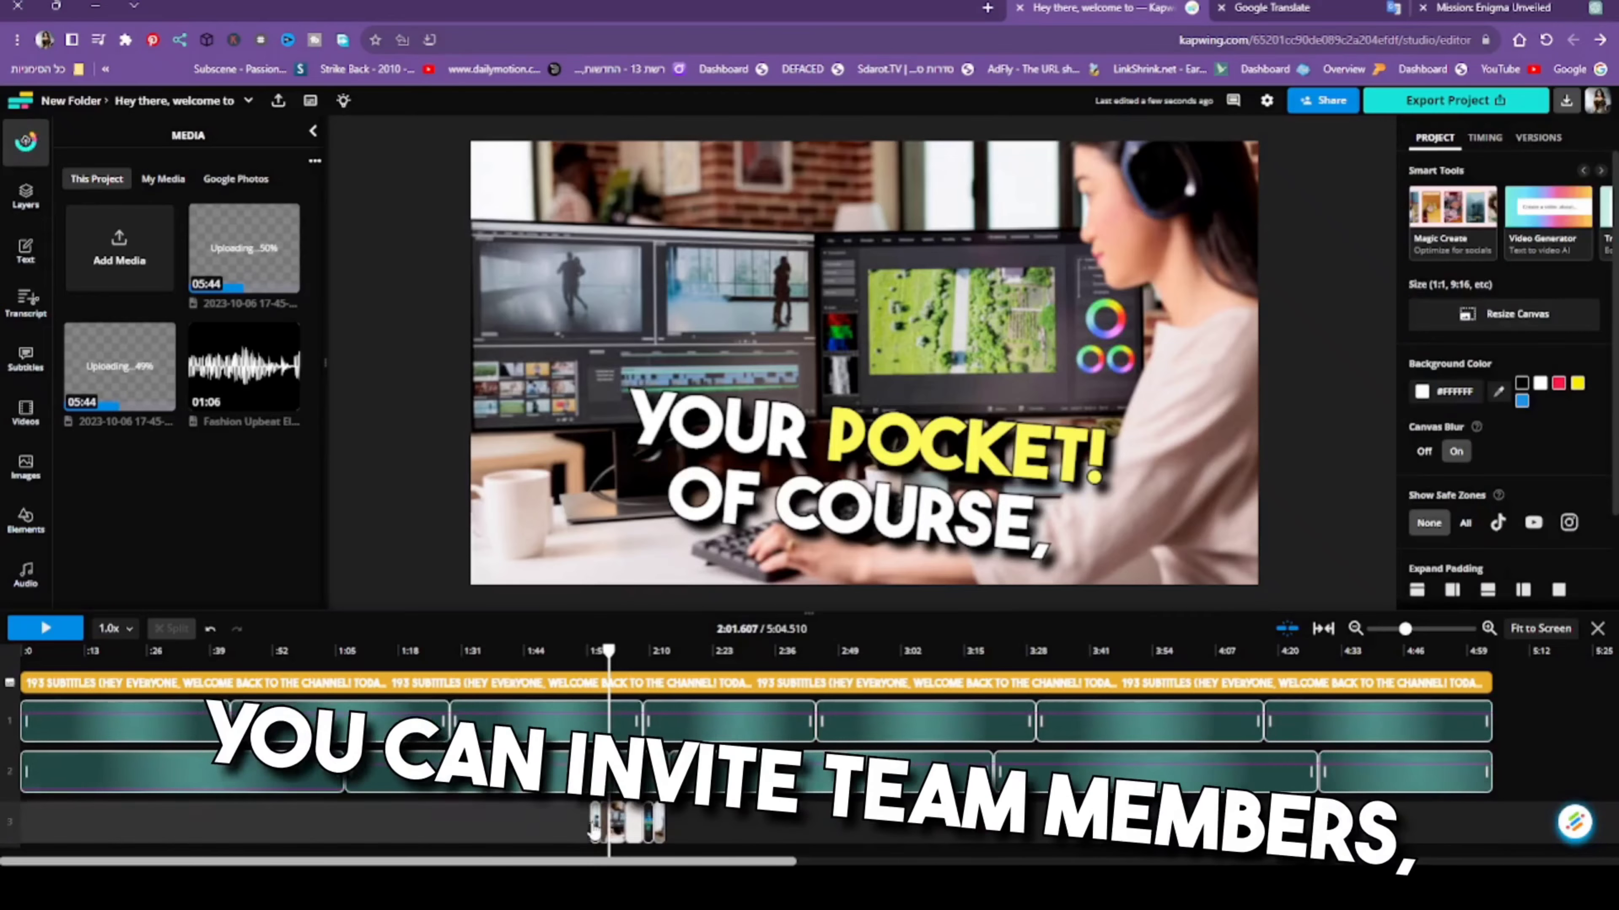
click(594, 830)
key(Delete)
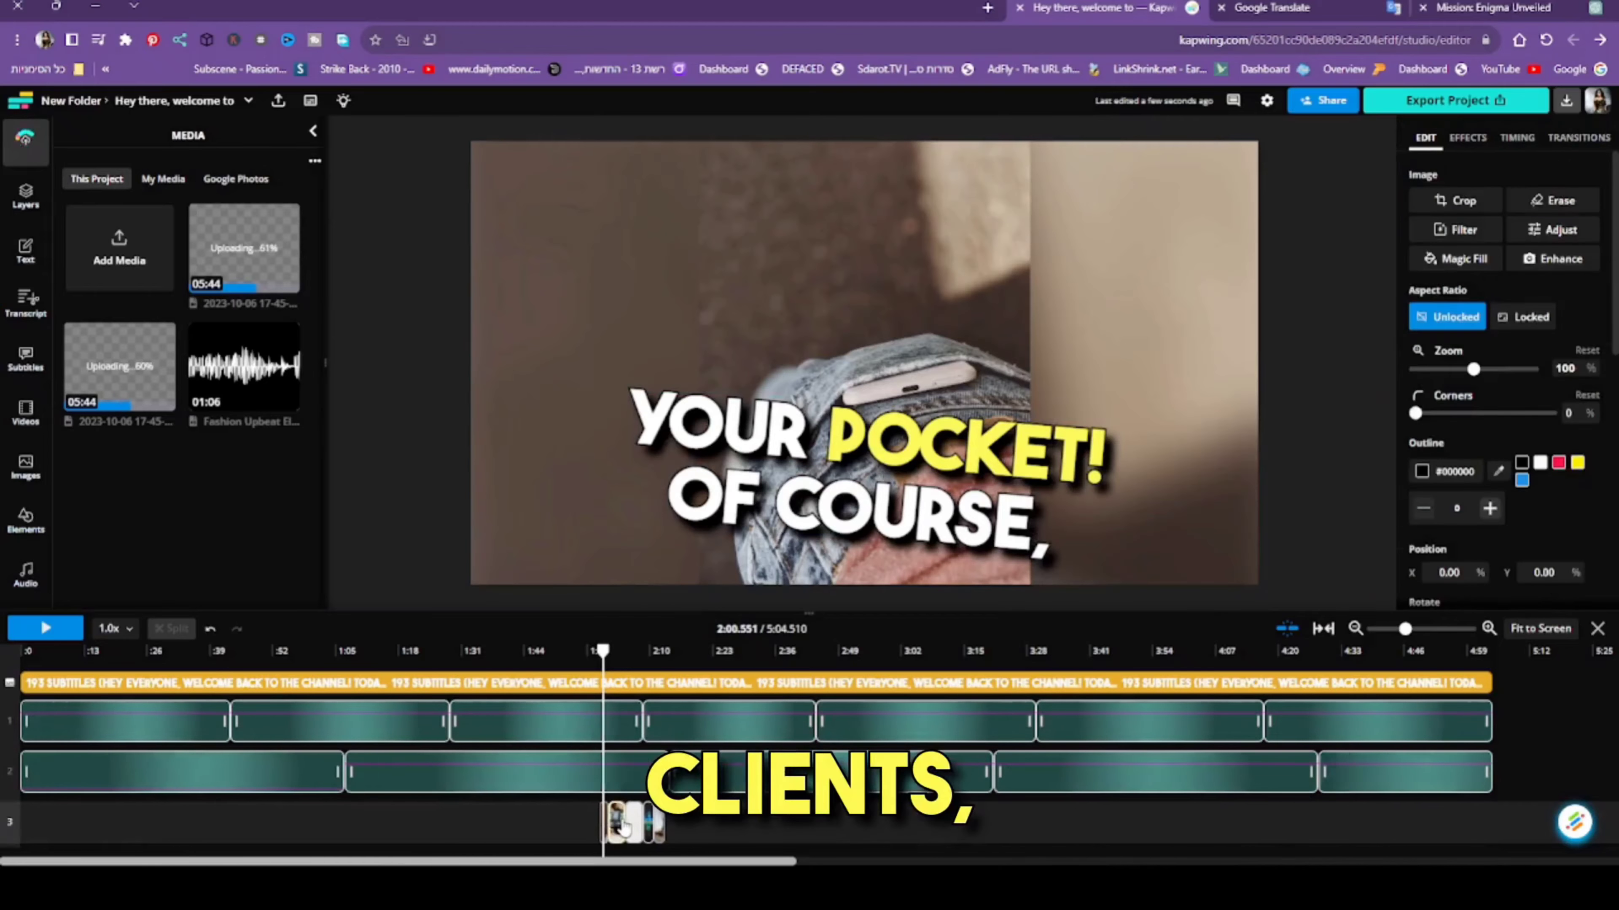
click(626, 830)
key(Delete)
click(649, 829)
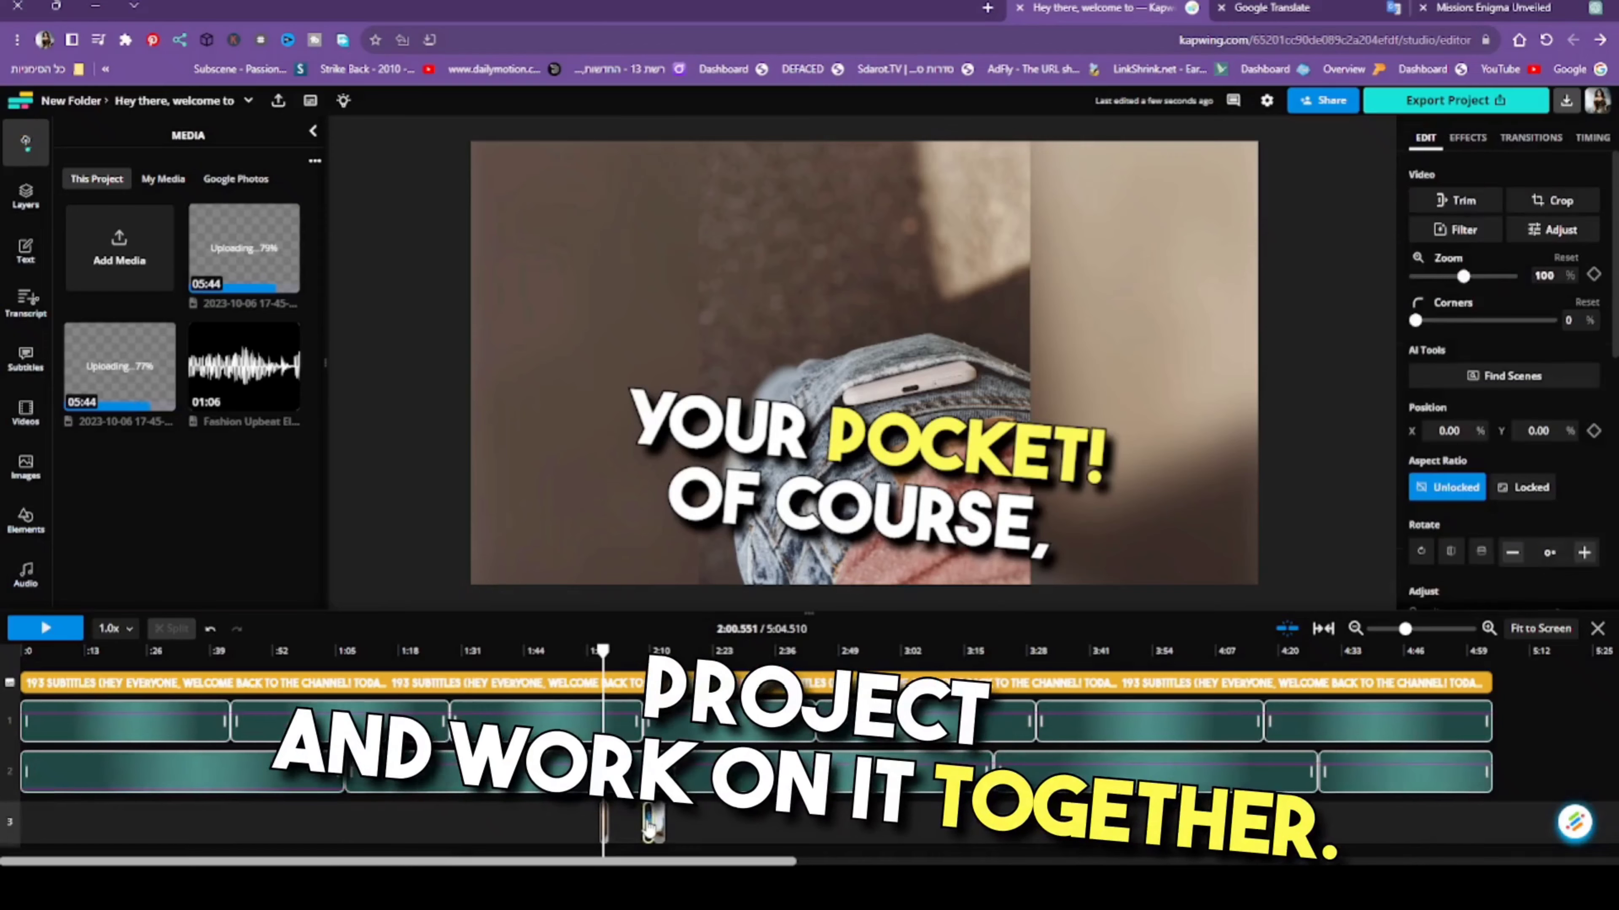
key(Delete)
click(634, 821)
key(Delete)
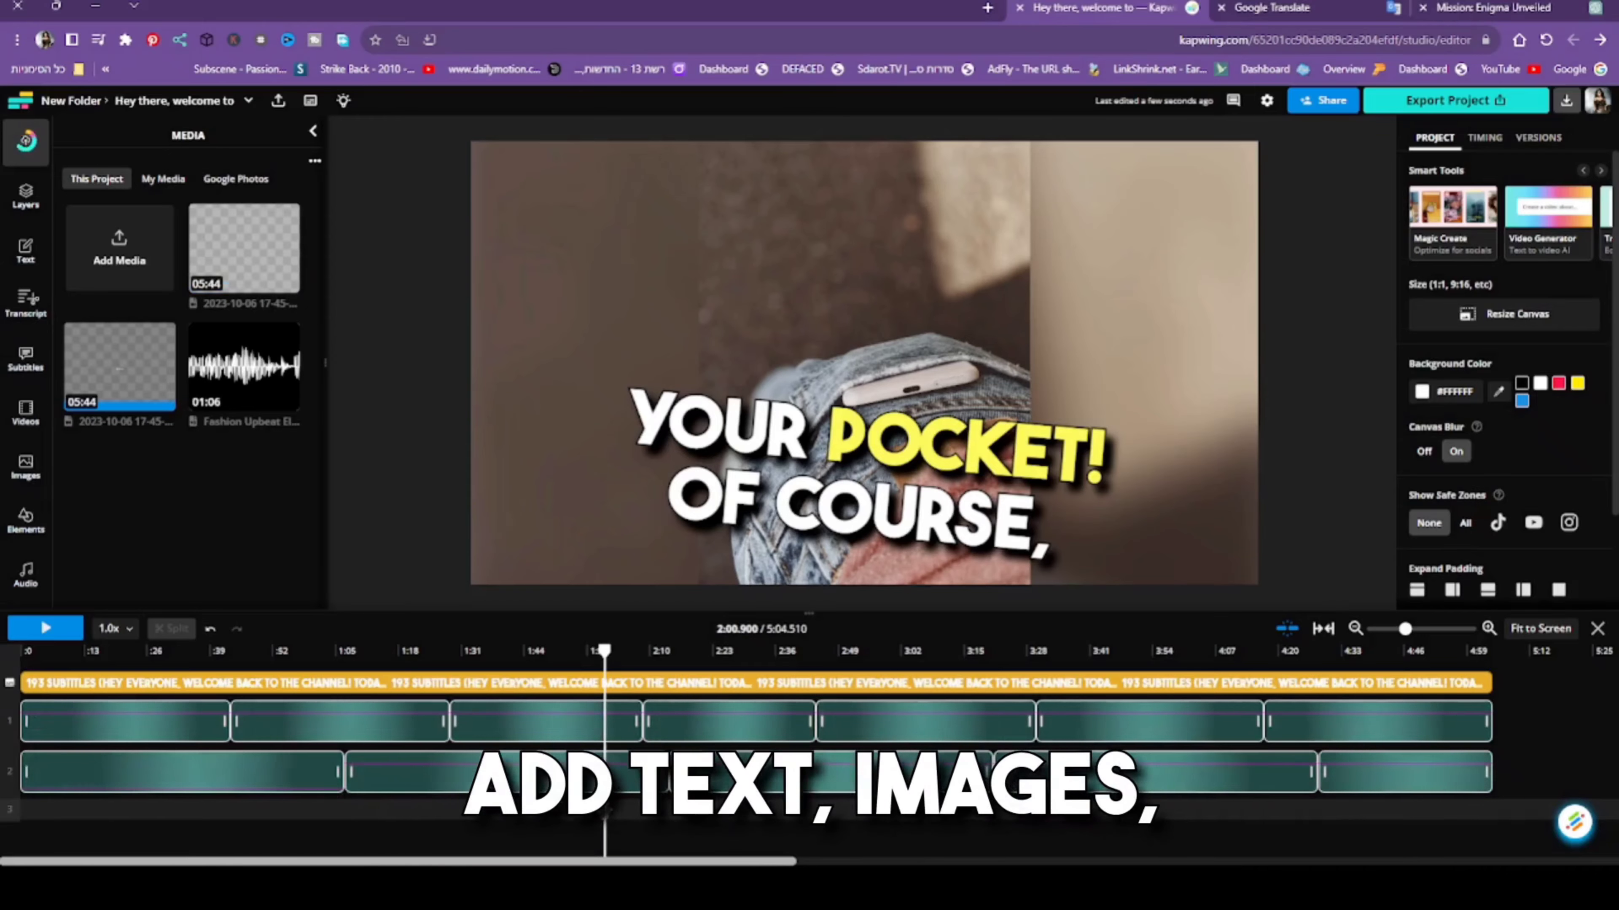
drag(603, 822, 622, 823)
click(602, 823)
key(Delete)
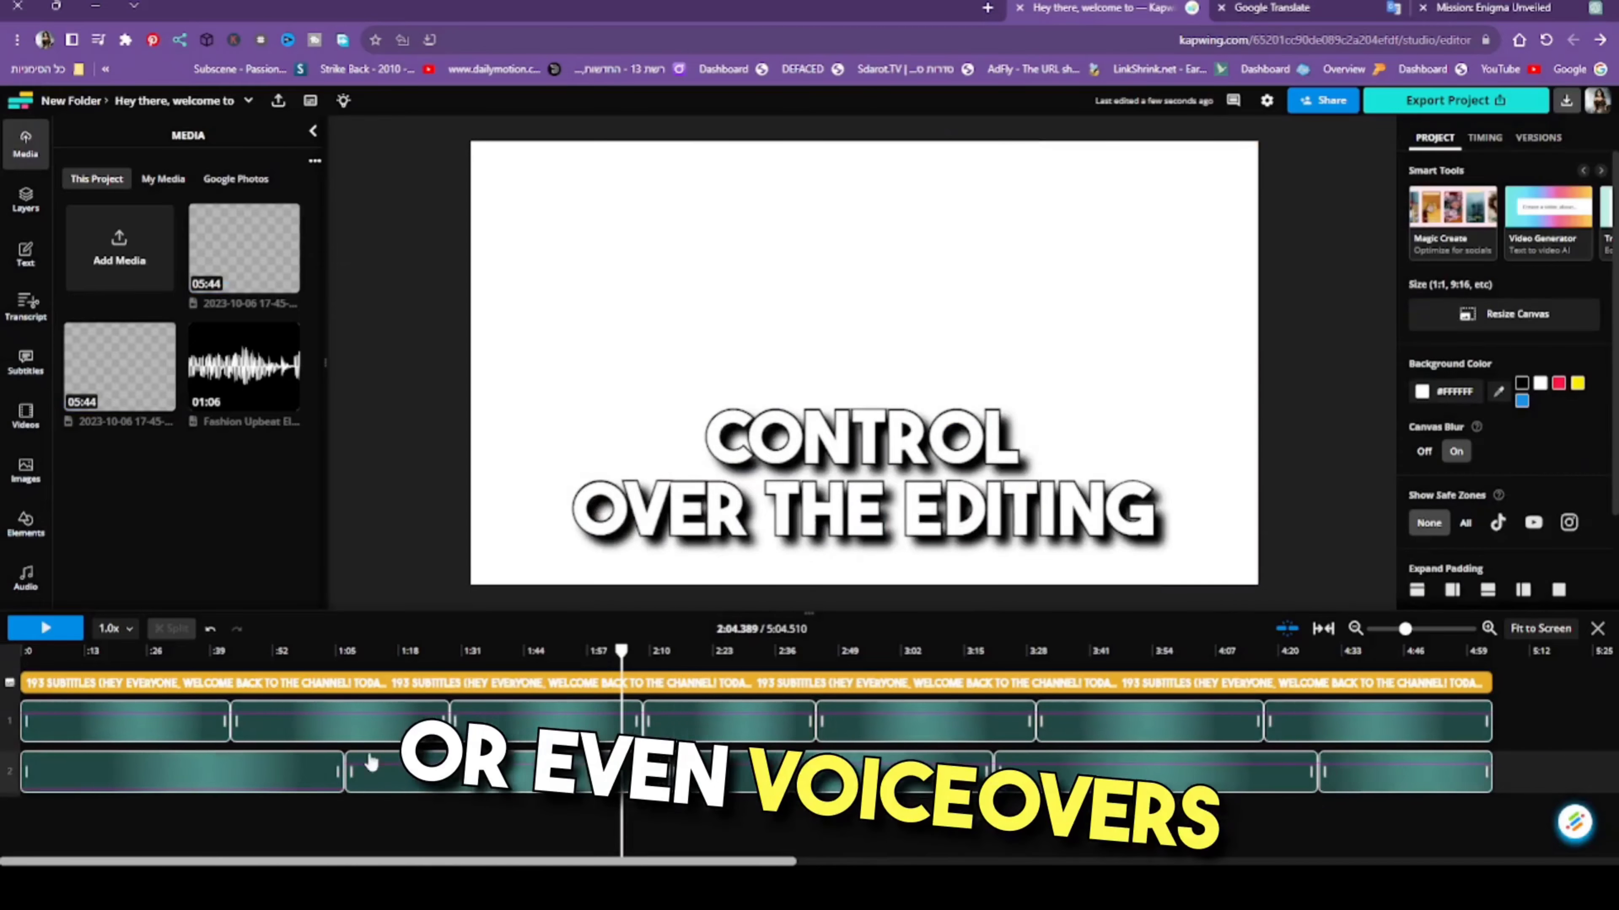
- Add the 5:44 screen recording to the visuals track and move it to the start of the timeline
mouse_move(232, 278)
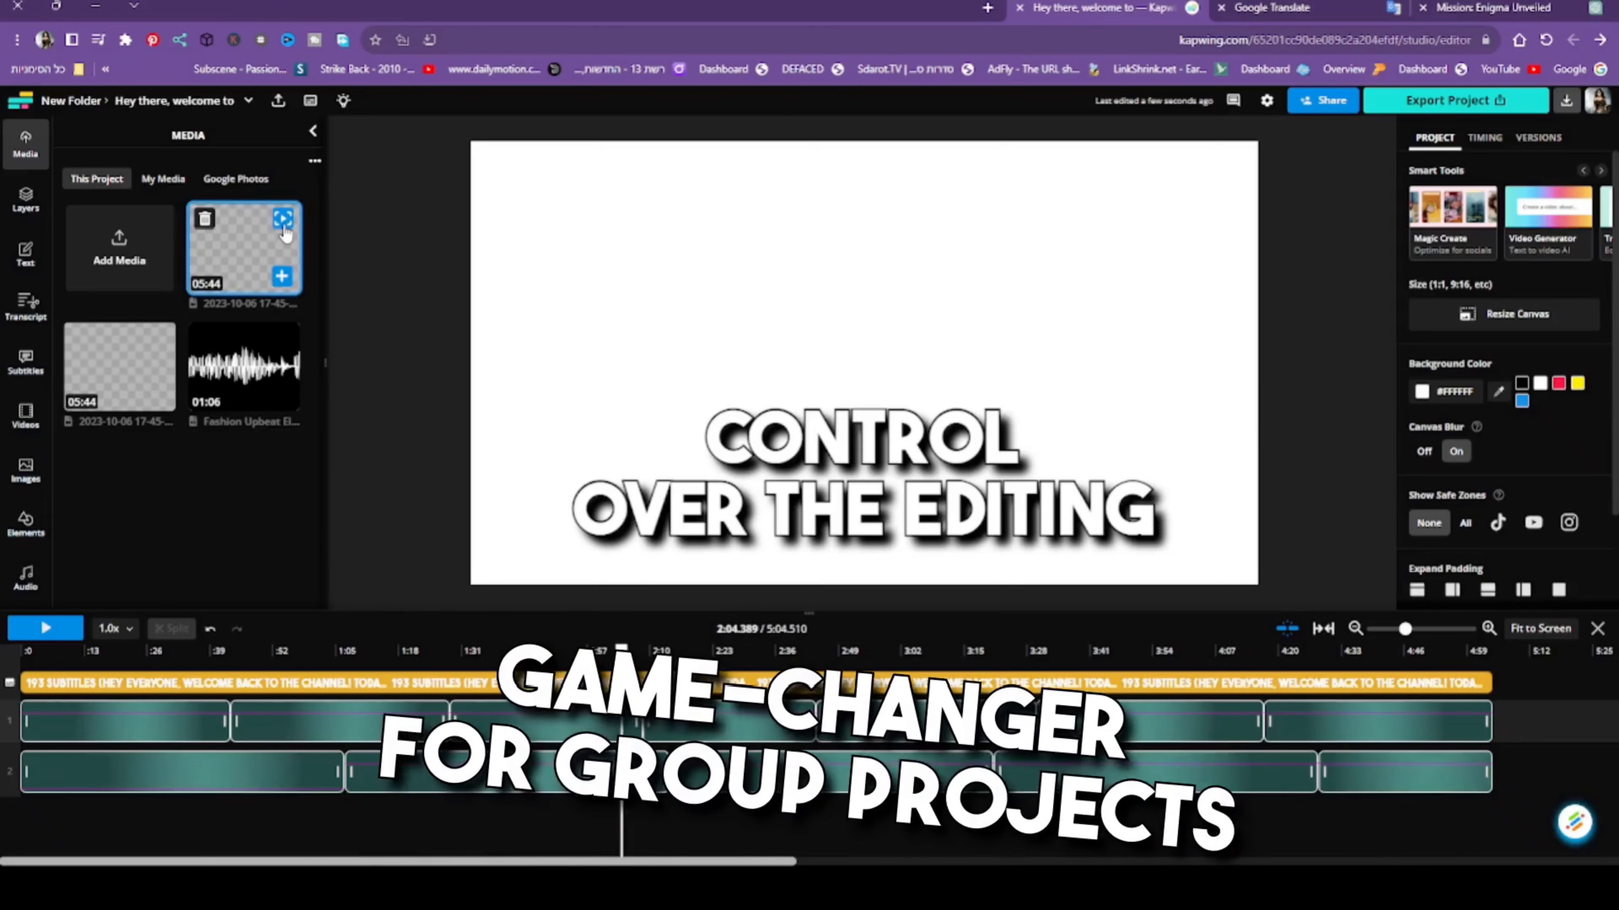
mouse_move(287, 283)
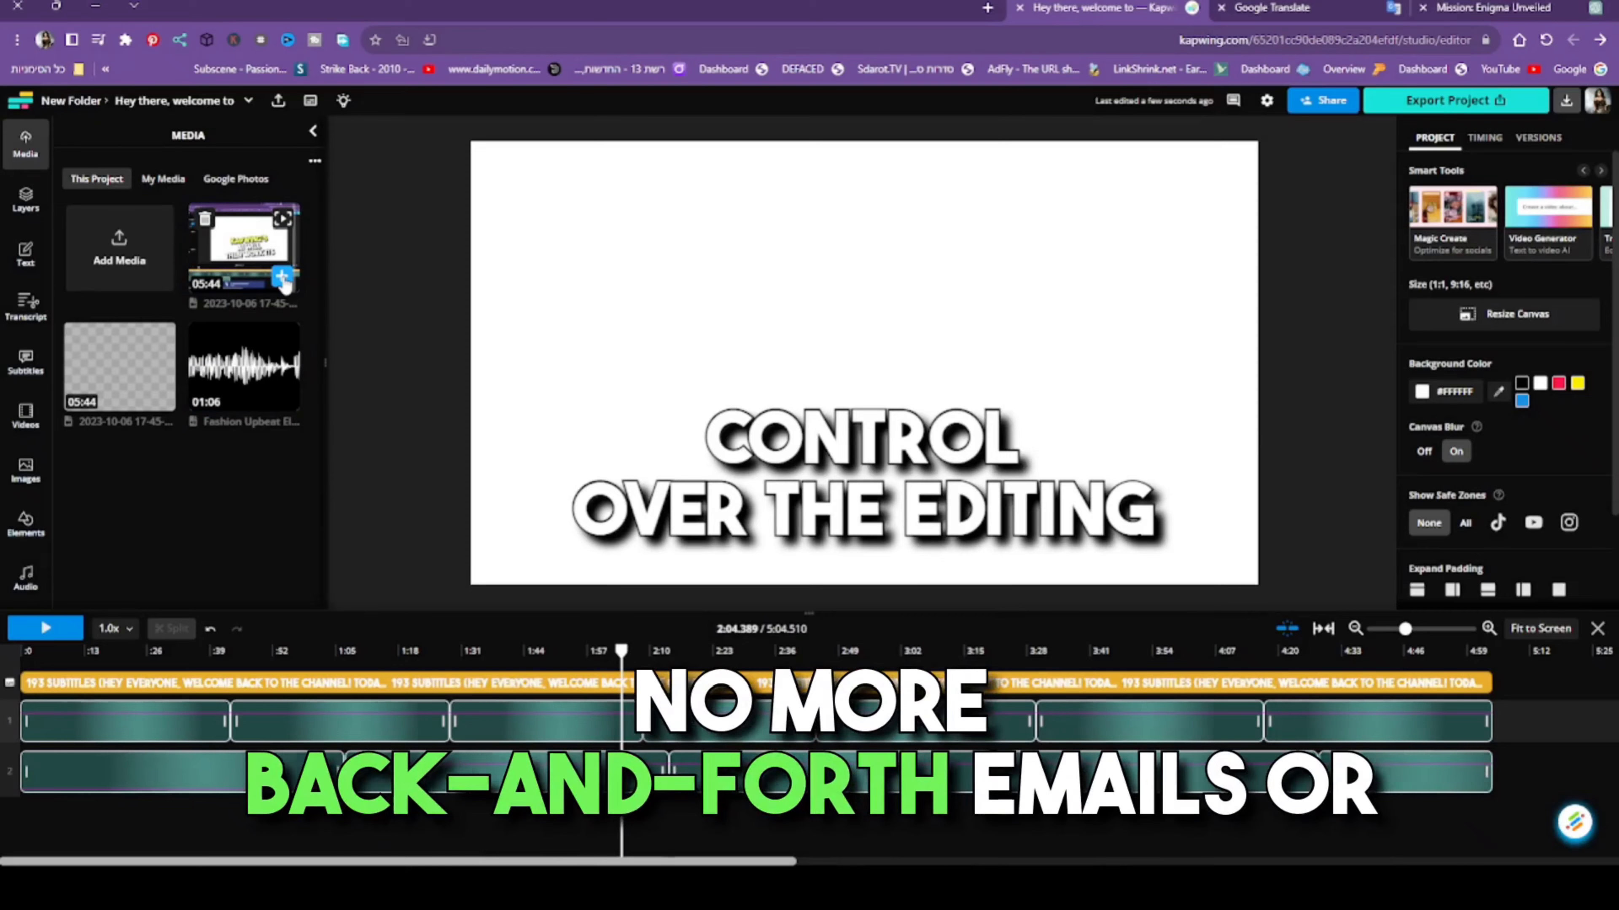
click(282, 275)
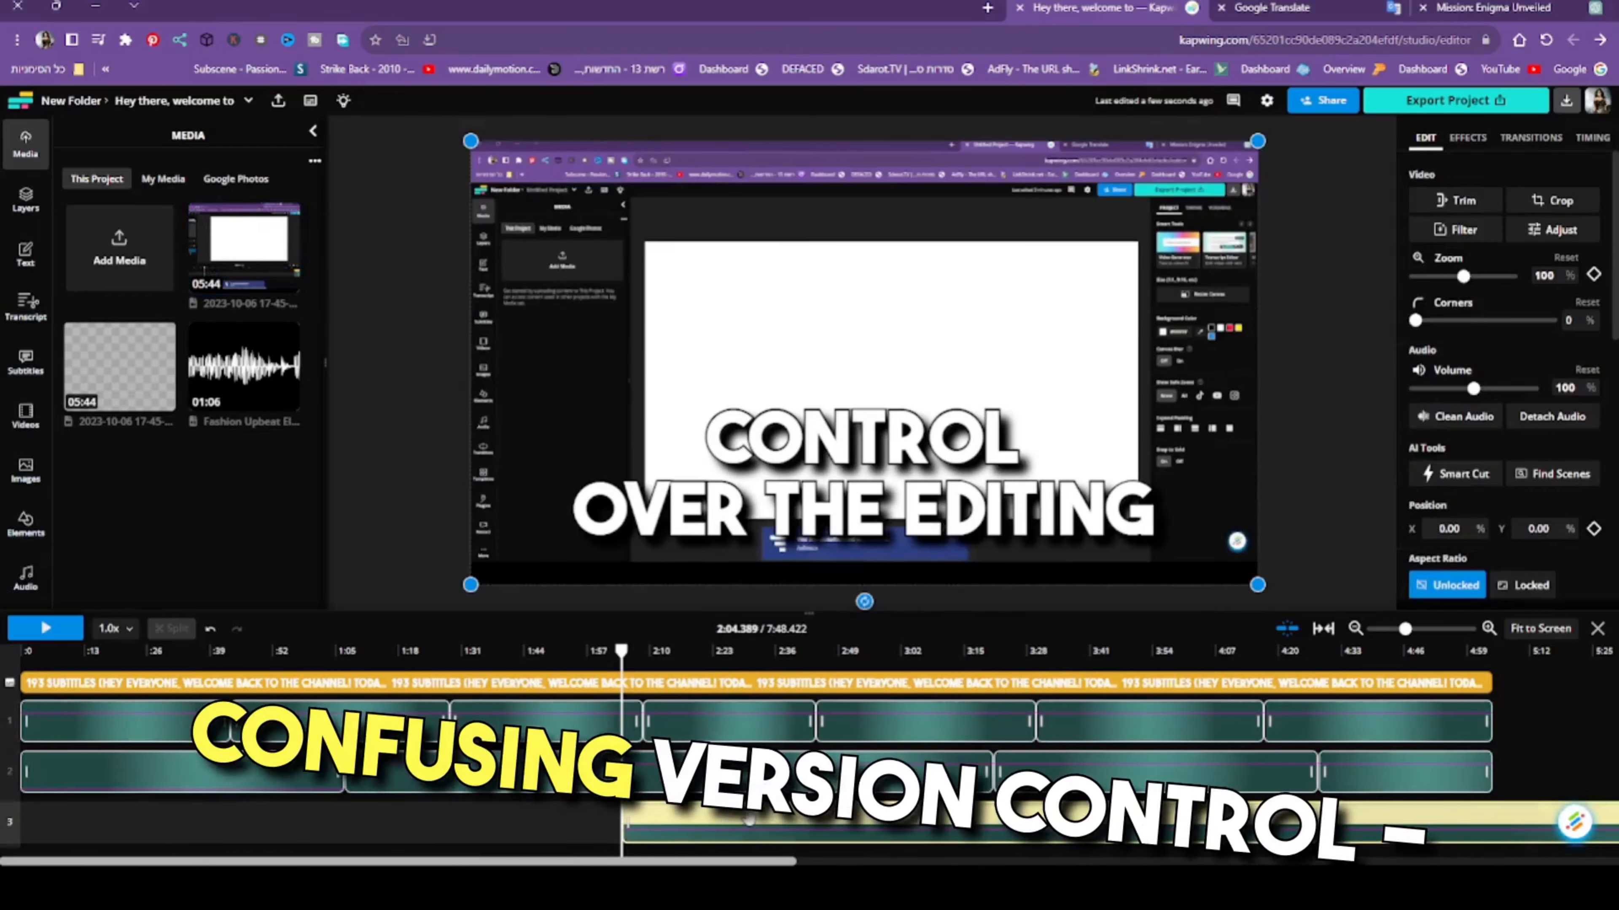
drag(731, 816, 144, 817)
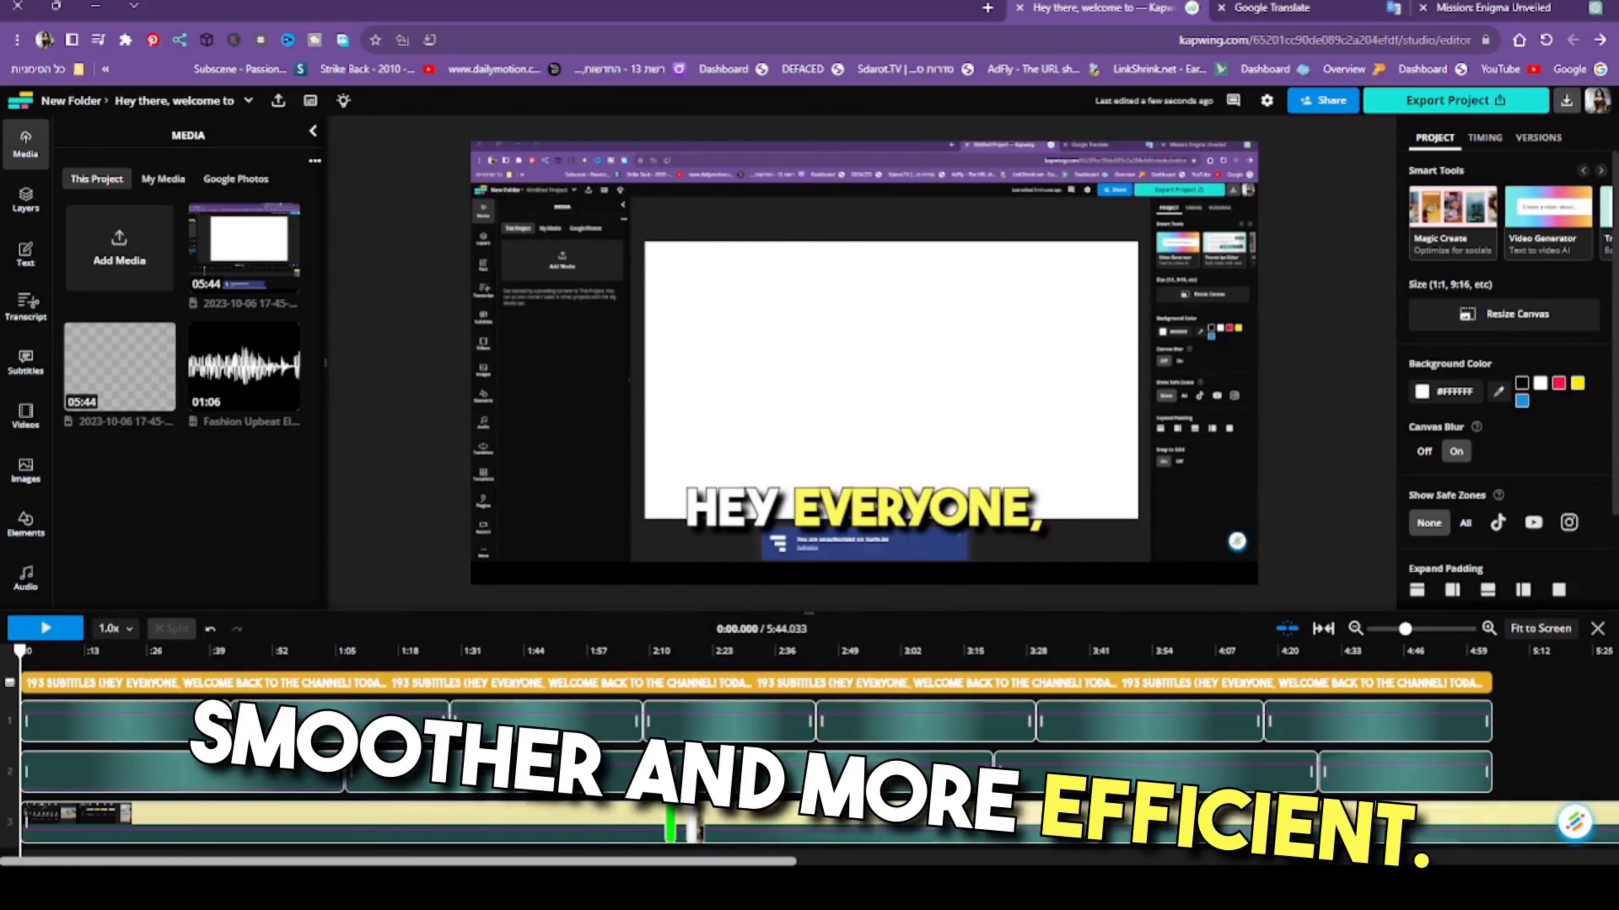
- Delete the stock clips covering the screen recording on the visuals track between about 2:13 and 2:20
click(694, 828)
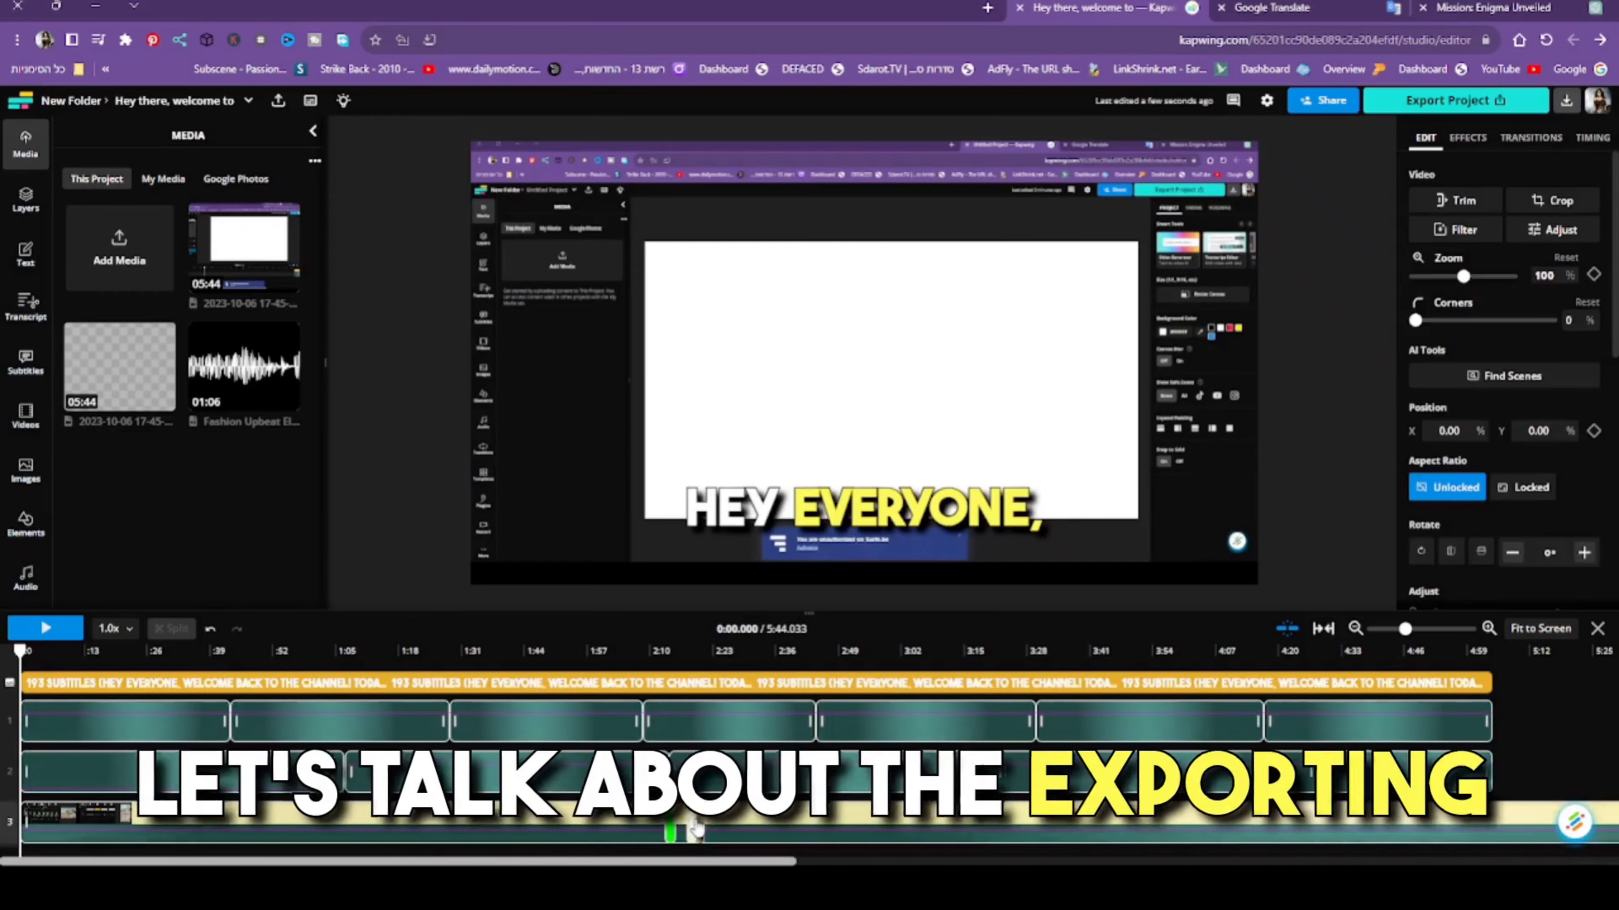
key(Delete)
click(673, 831)
key(Delete)
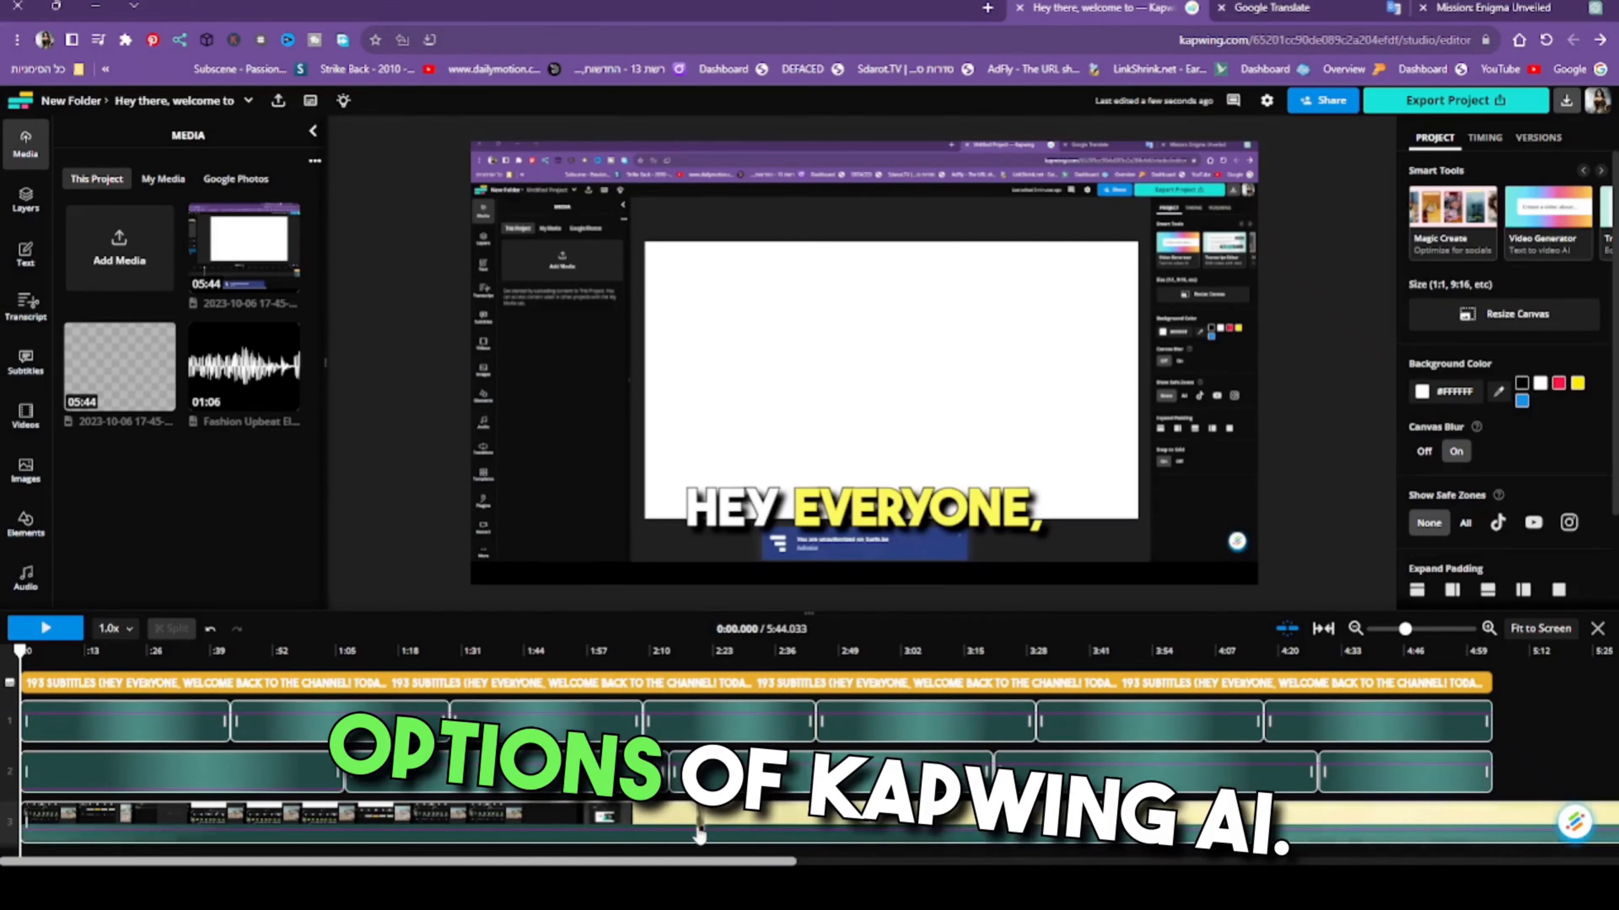
- Clear the short stock clips from the visuals track between about 2:20 and 2:34
click(698, 826)
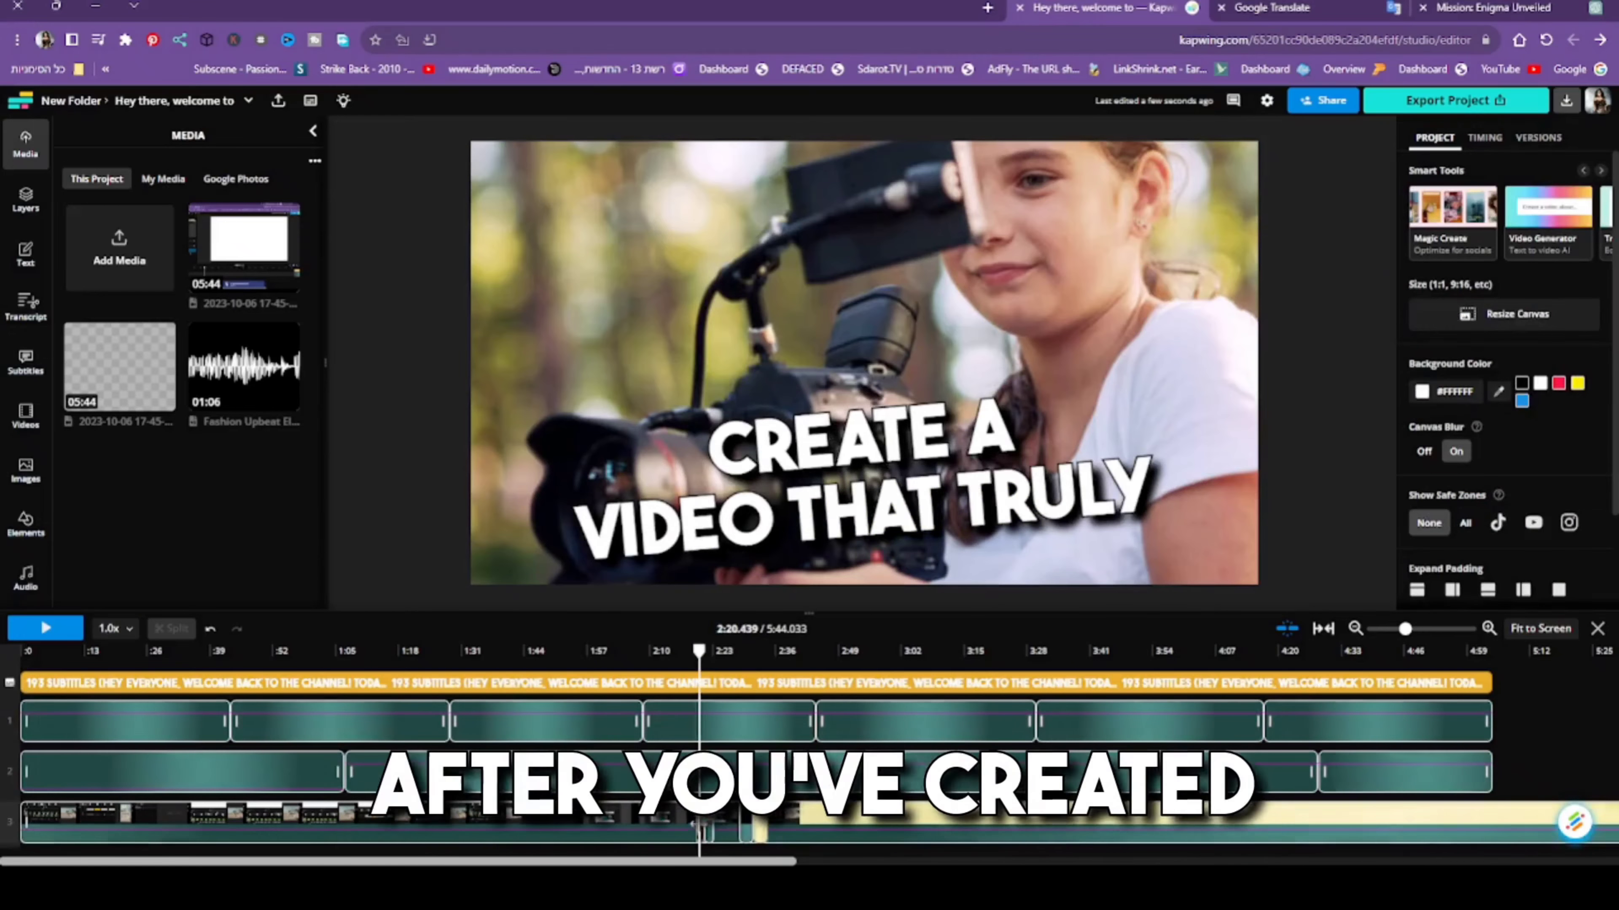
click(713, 831)
key(Delete)
click(720, 830)
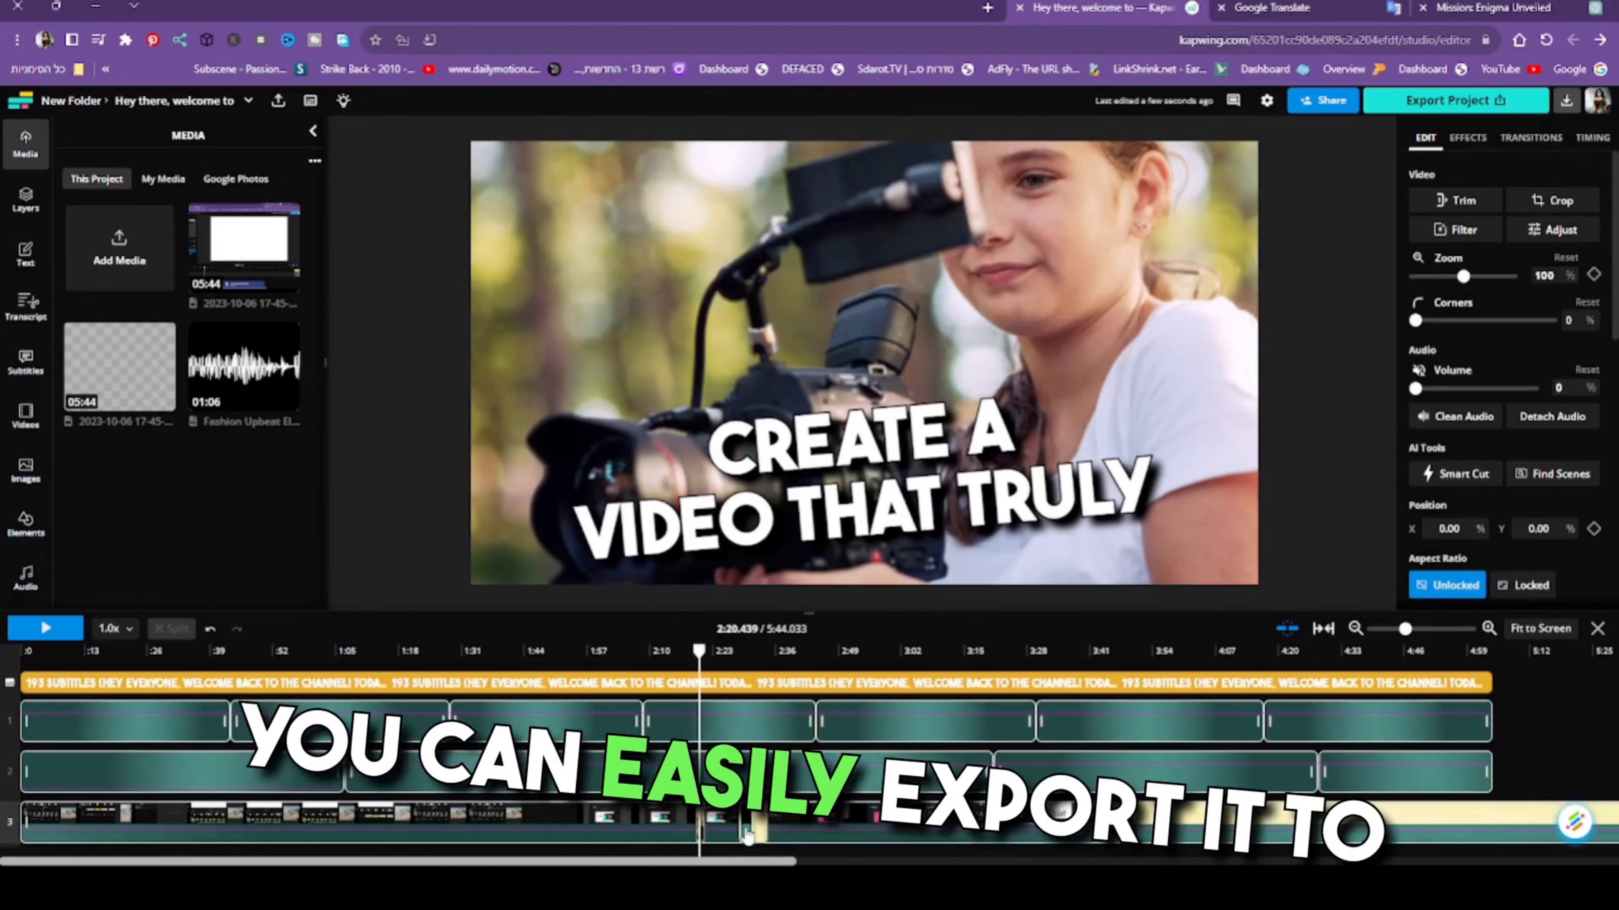
key(Delete)
click(758, 833)
key(Delete)
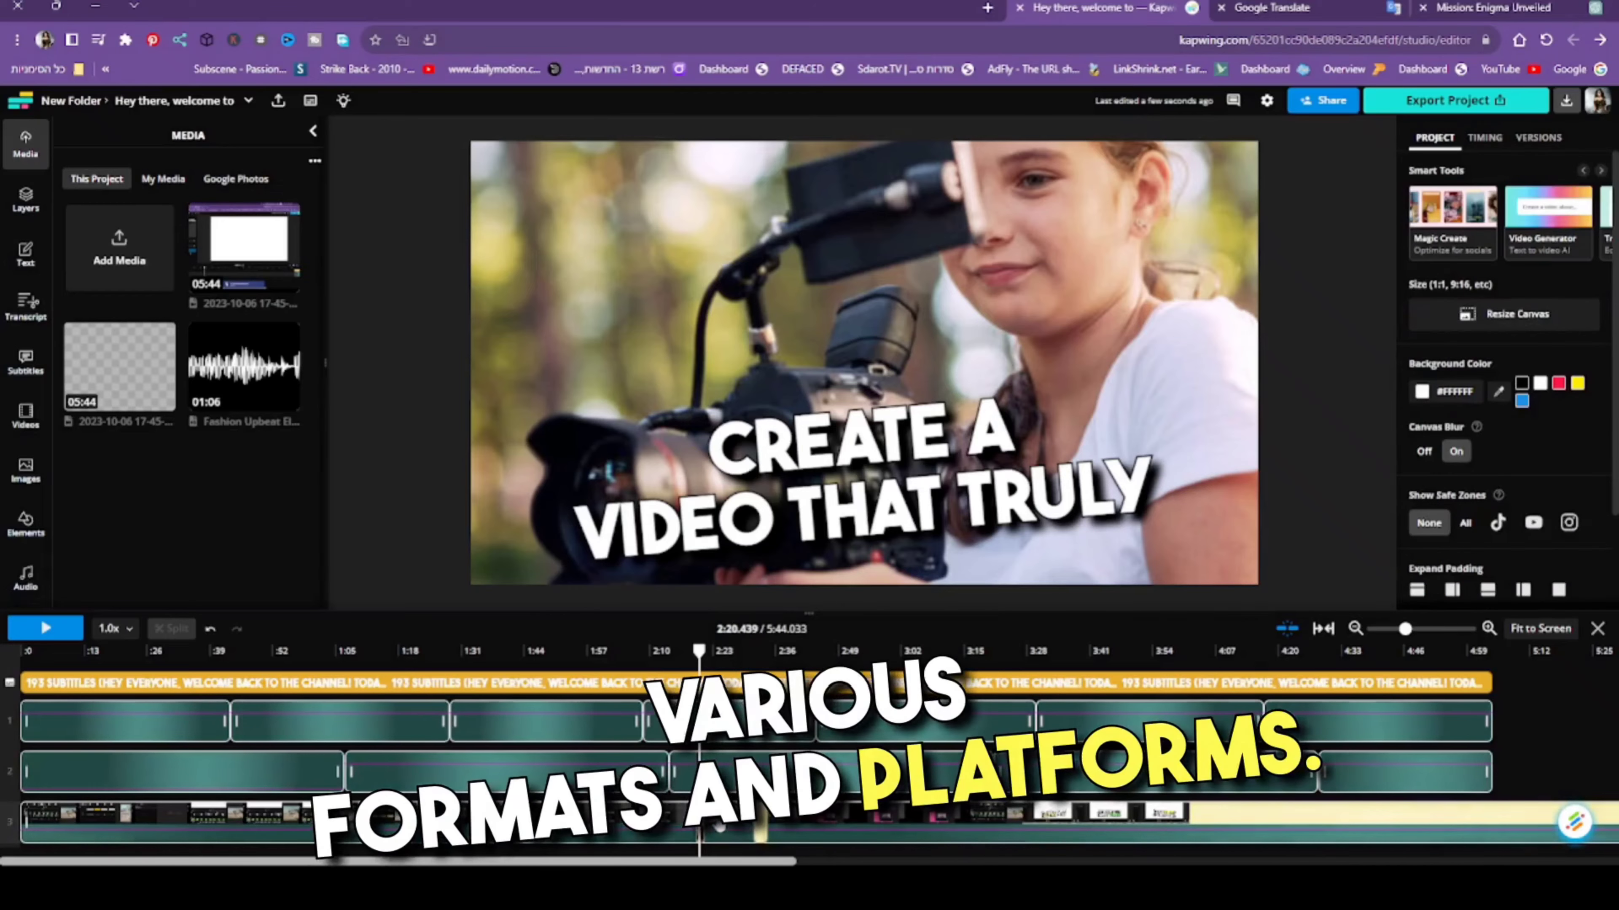
click(761, 831)
key(Delete)
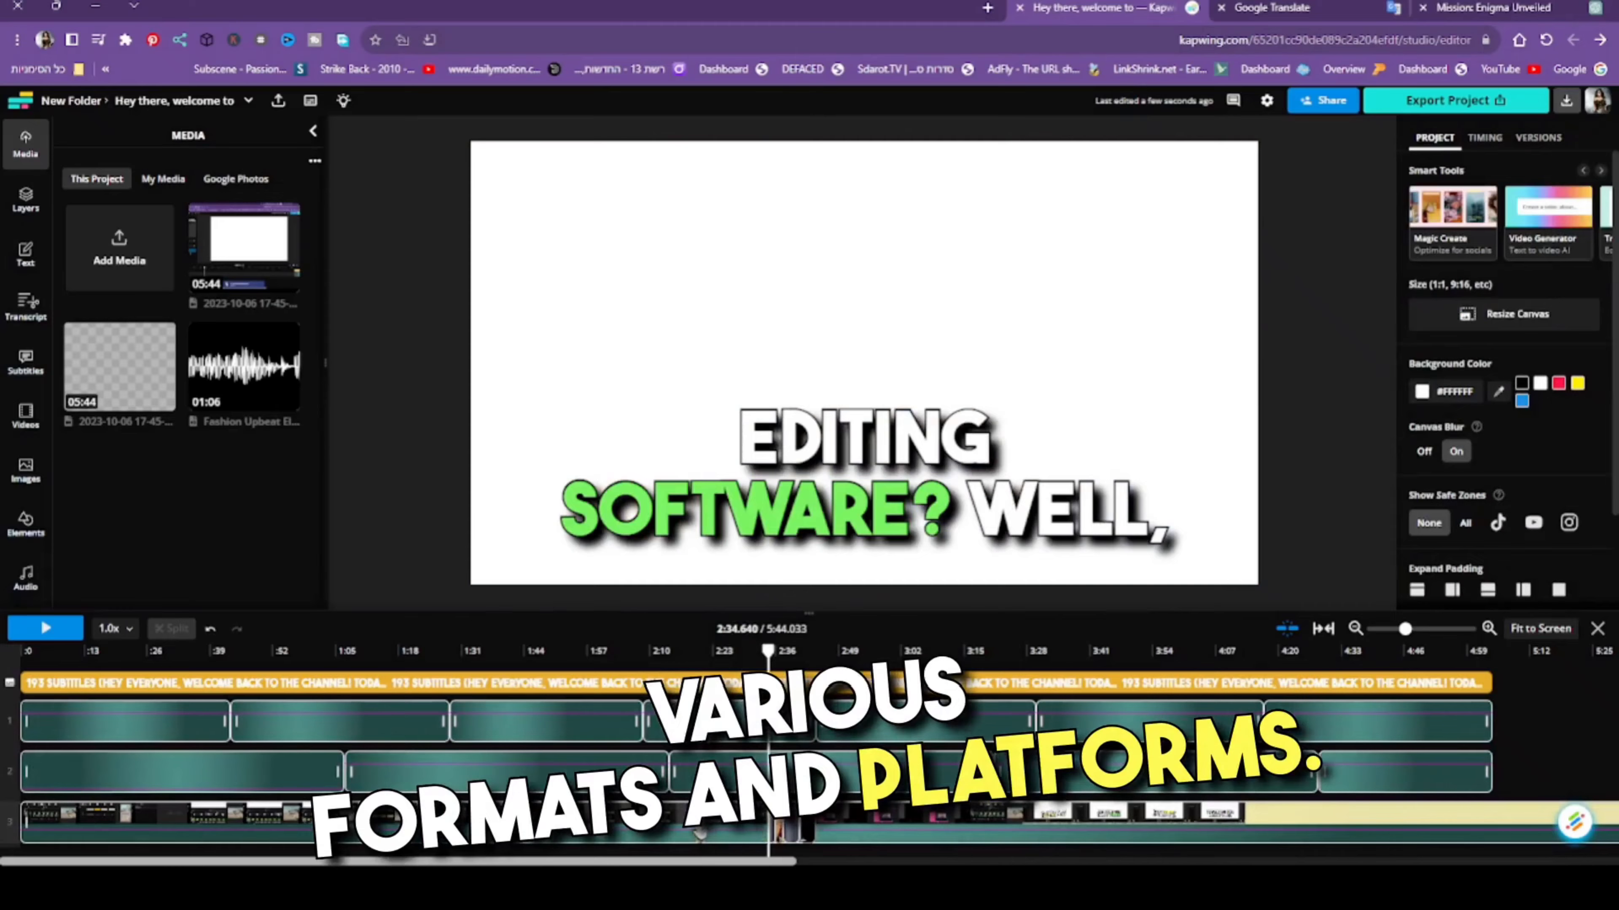
- Remove the stock clips on the visuals track from about 2:34 to 2:44
click(704, 828)
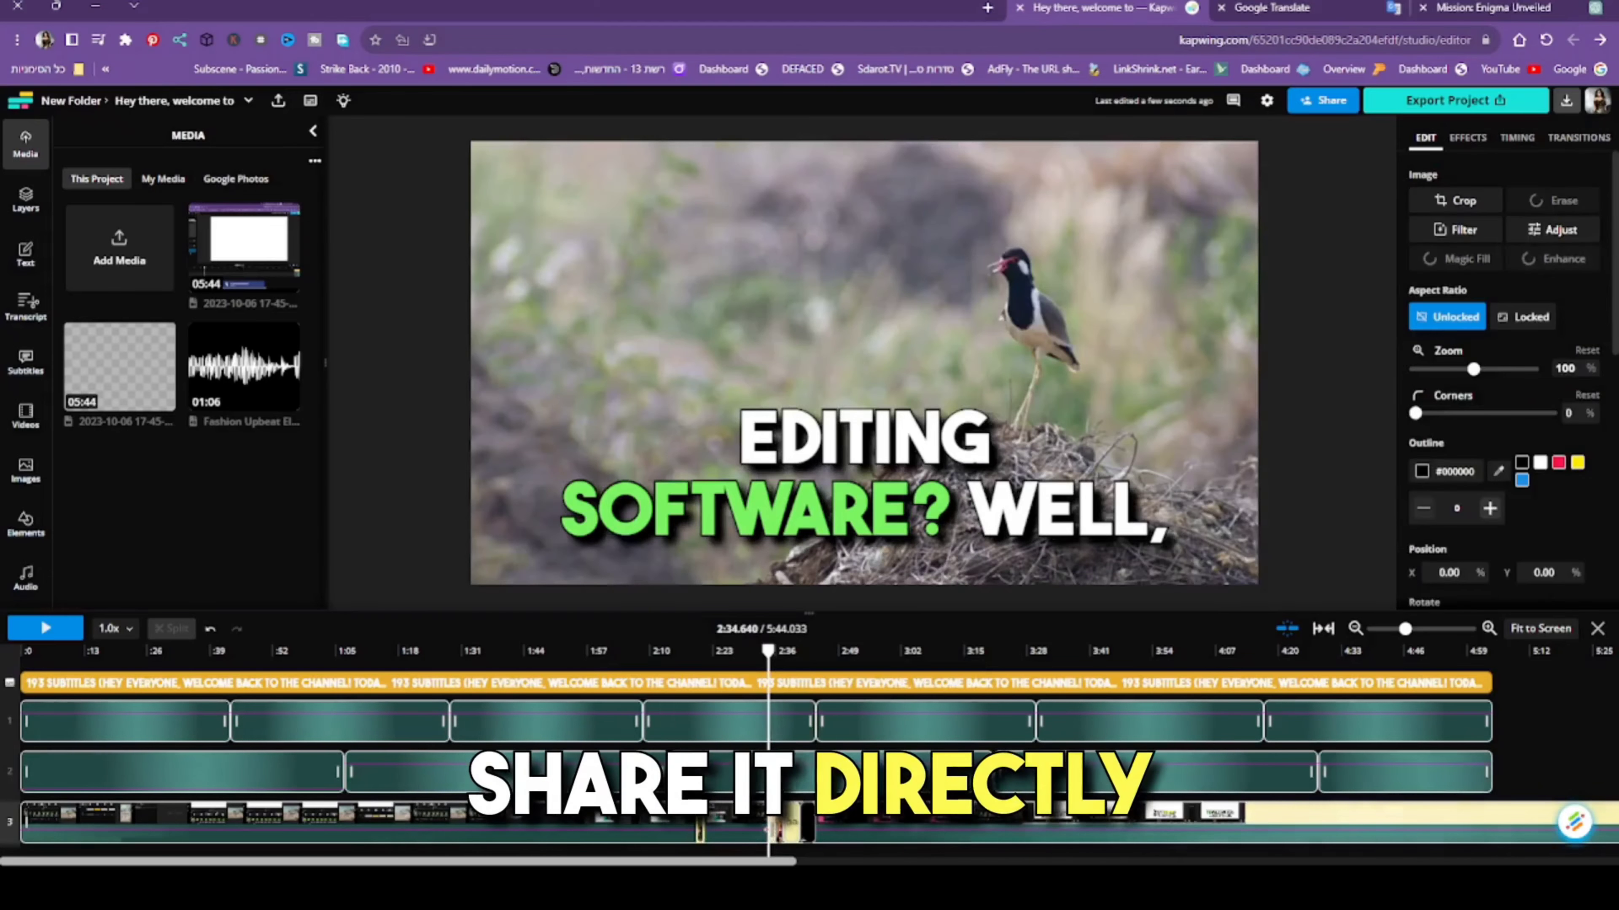
key(Delete)
click(778, 828)
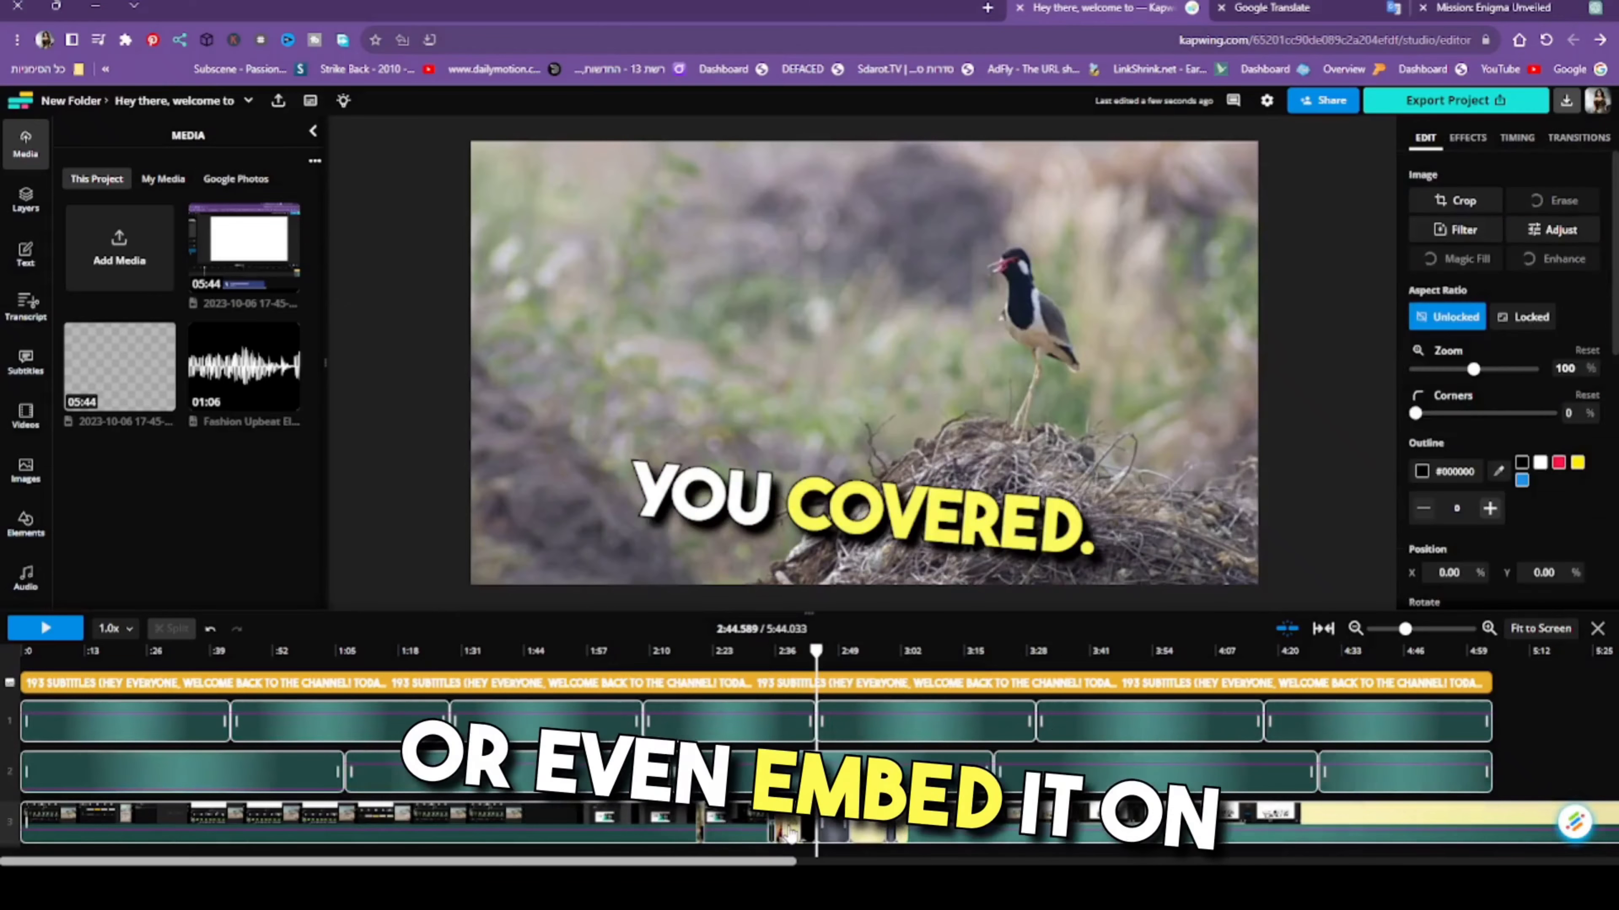
key(Delete)
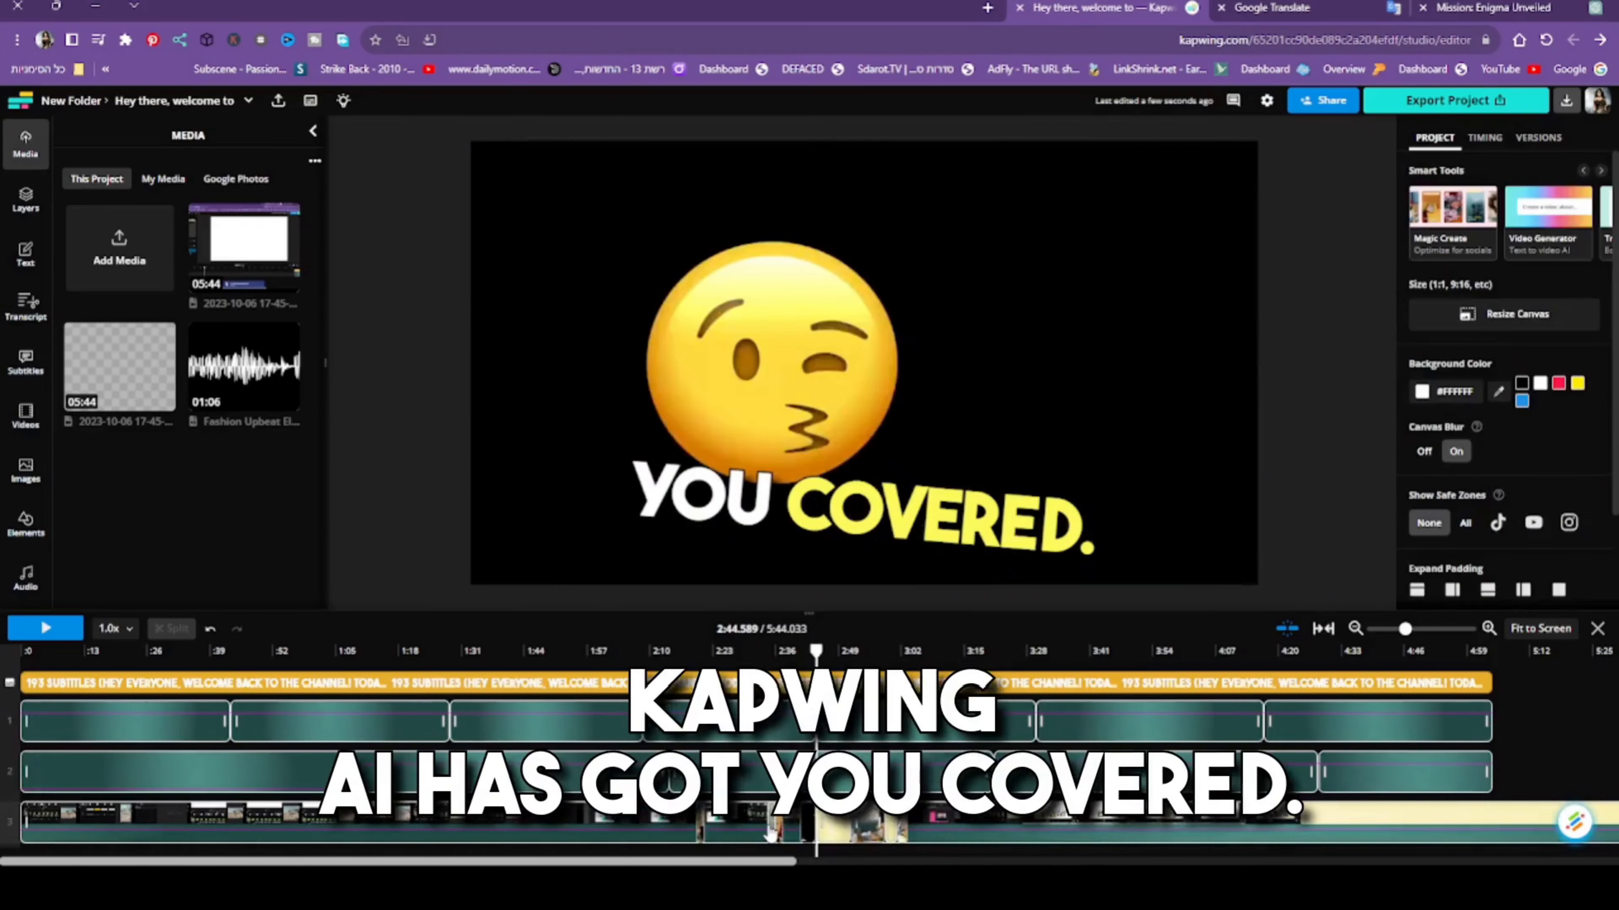
click(774, 832)
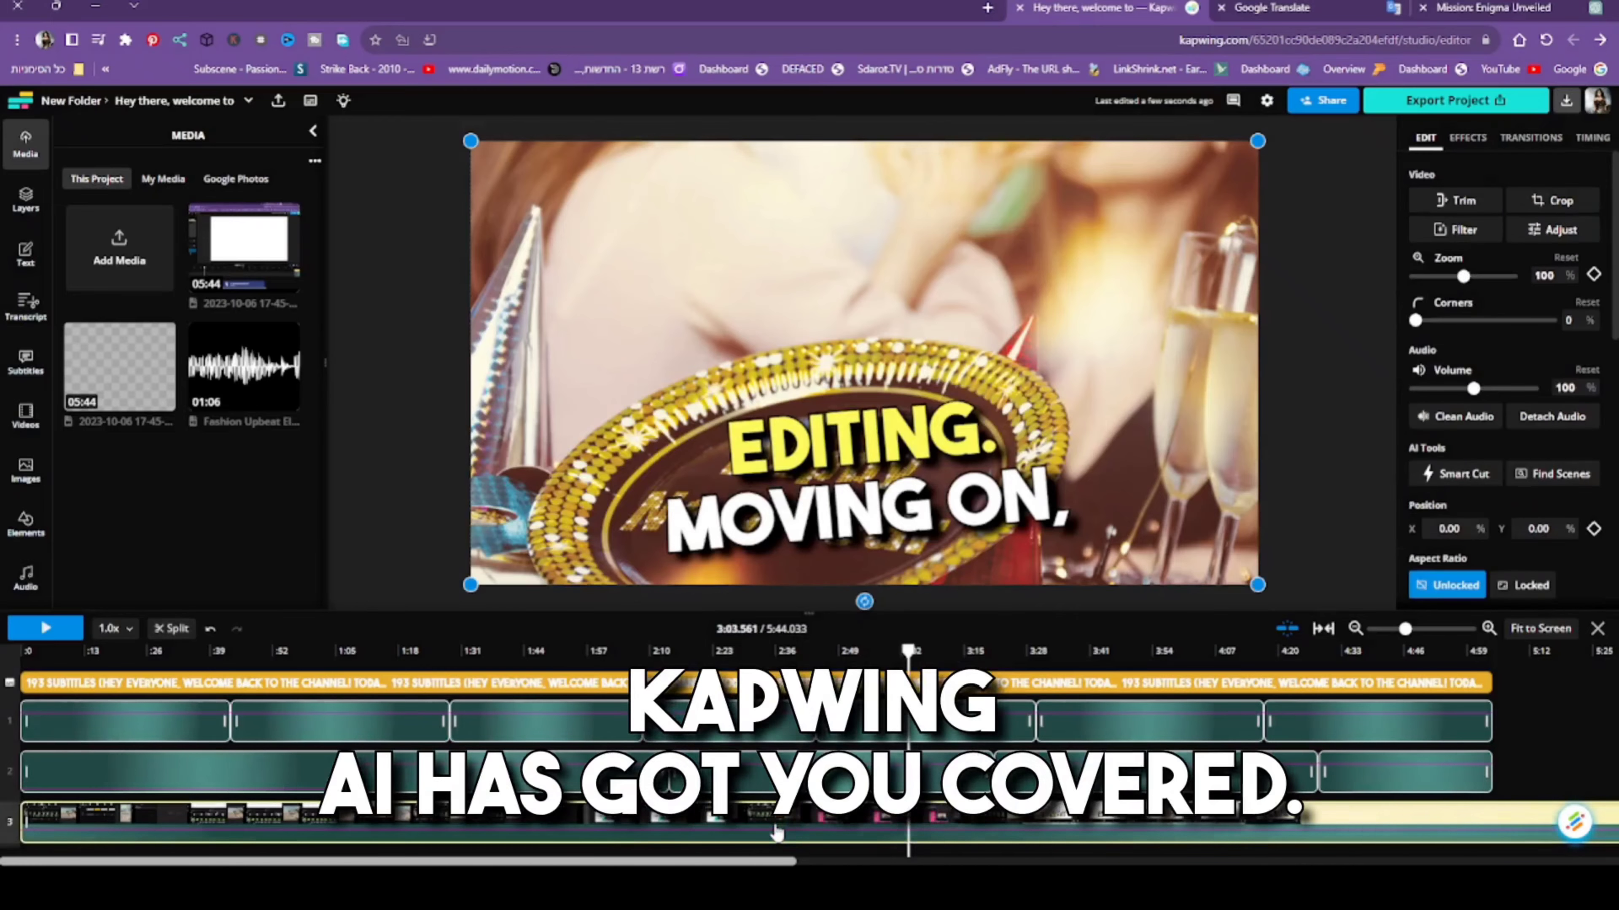
key(Delete)
click(805, 830)
key(Delete)
click(830, 829)
key(Delete)
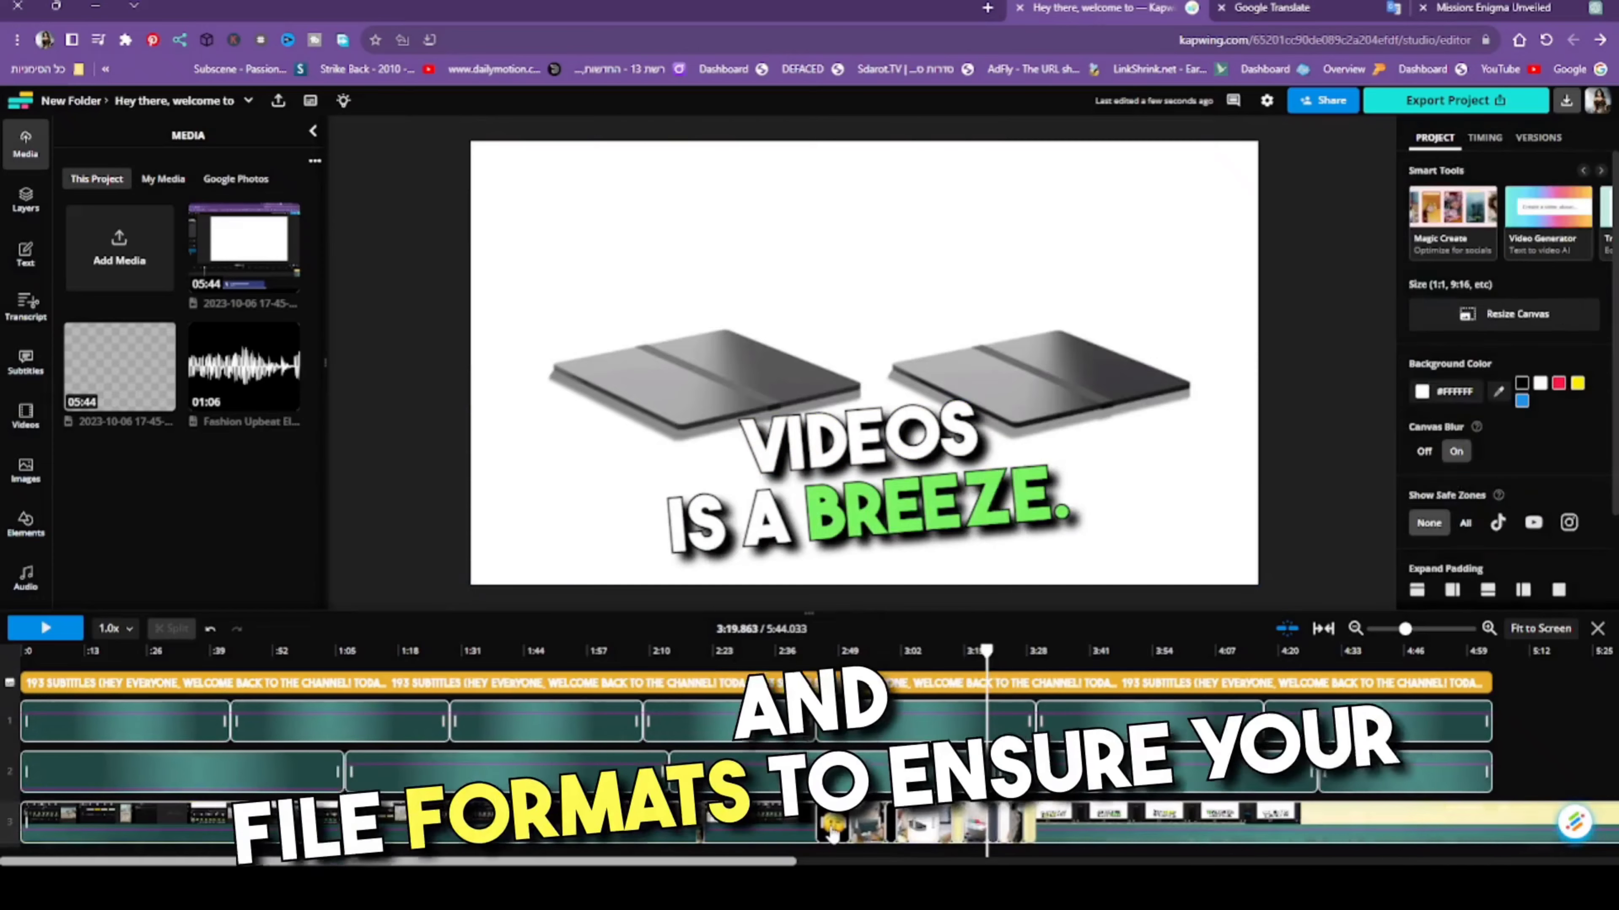
- Delete the stock clips on the visuals track between about 2:44 and 3:10
click(832, 834)
key(Delete)
click(870, 834)
key(Delete)
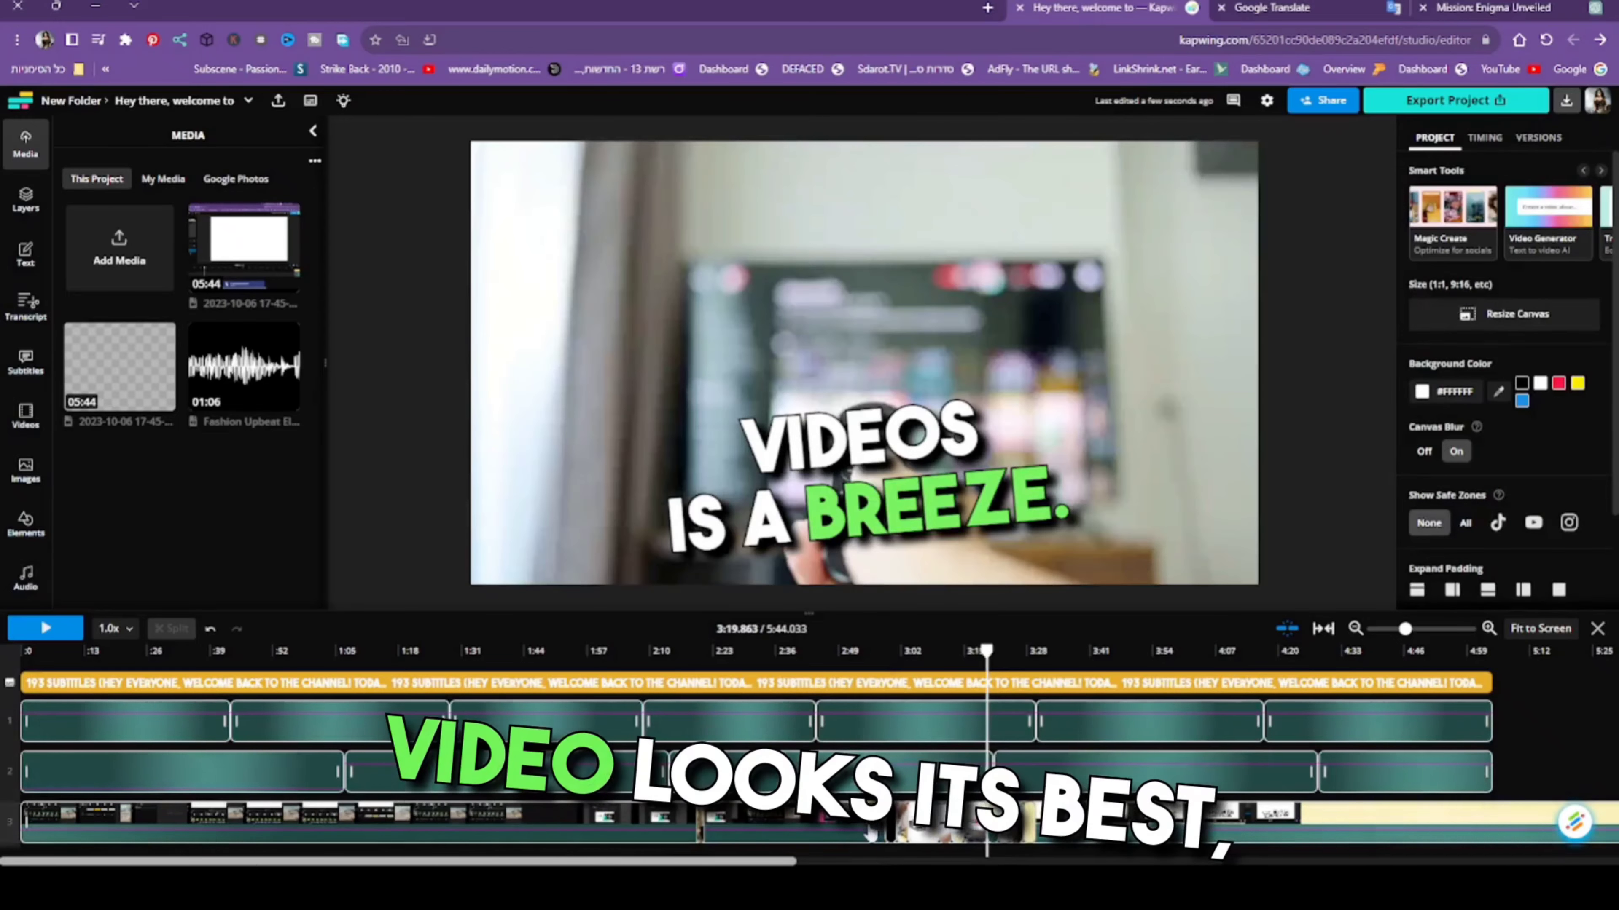
click(893, 836)
key(Delete)
click(904, 834)
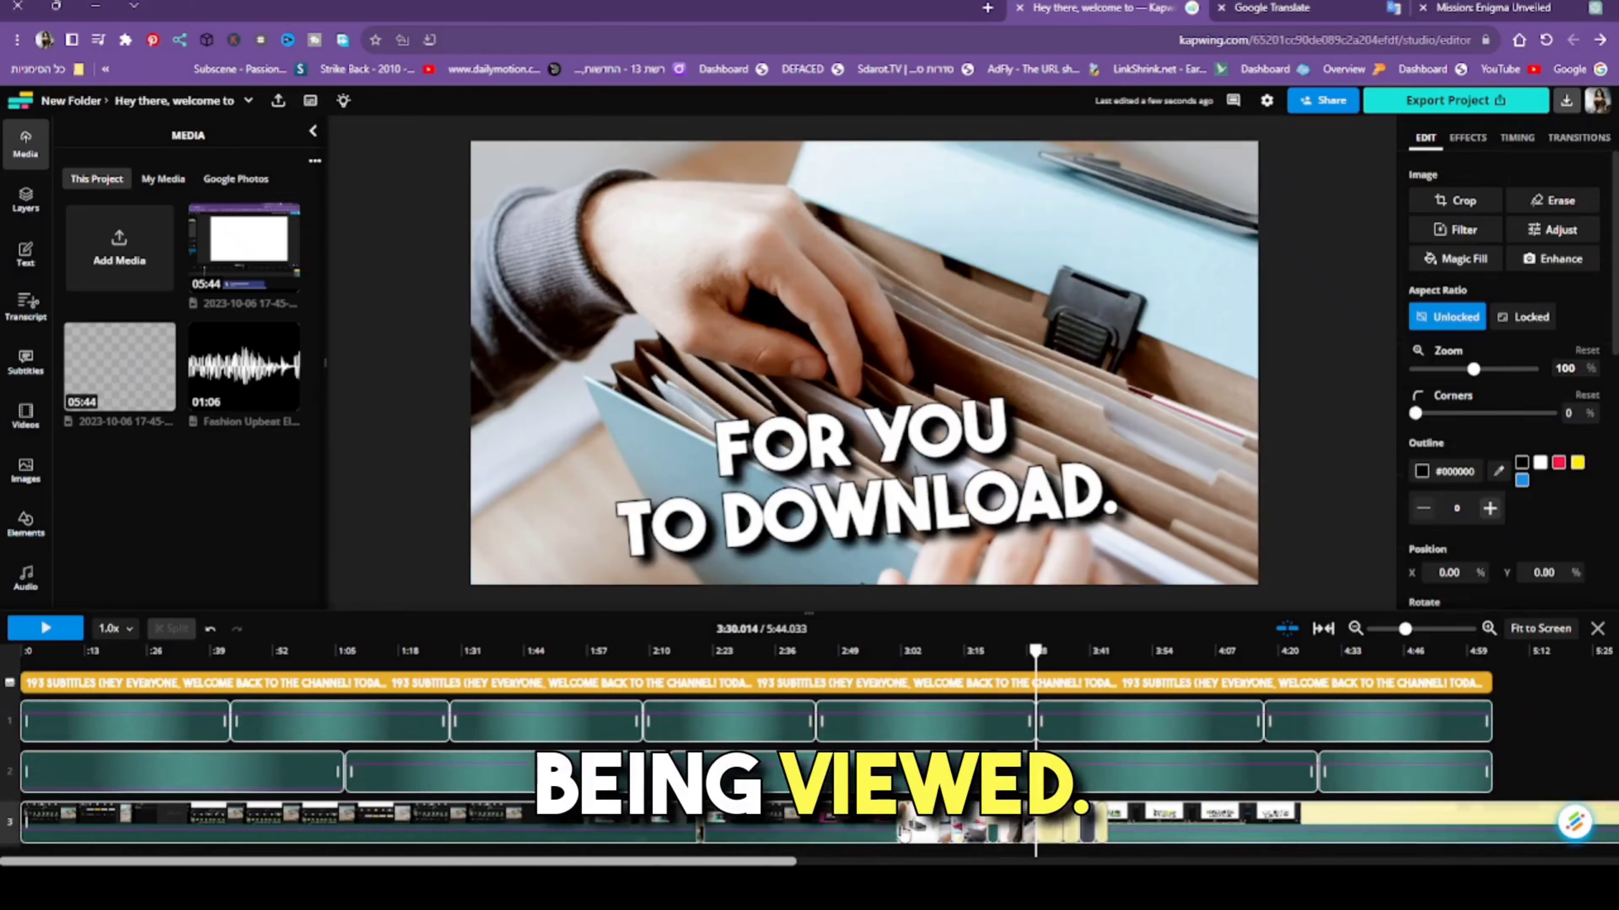
key(Delete)
click(911, 834)
key(Delete)
- Clear the stock clips over the screen recording from about 3:10 to 3:20
click(959, 837)
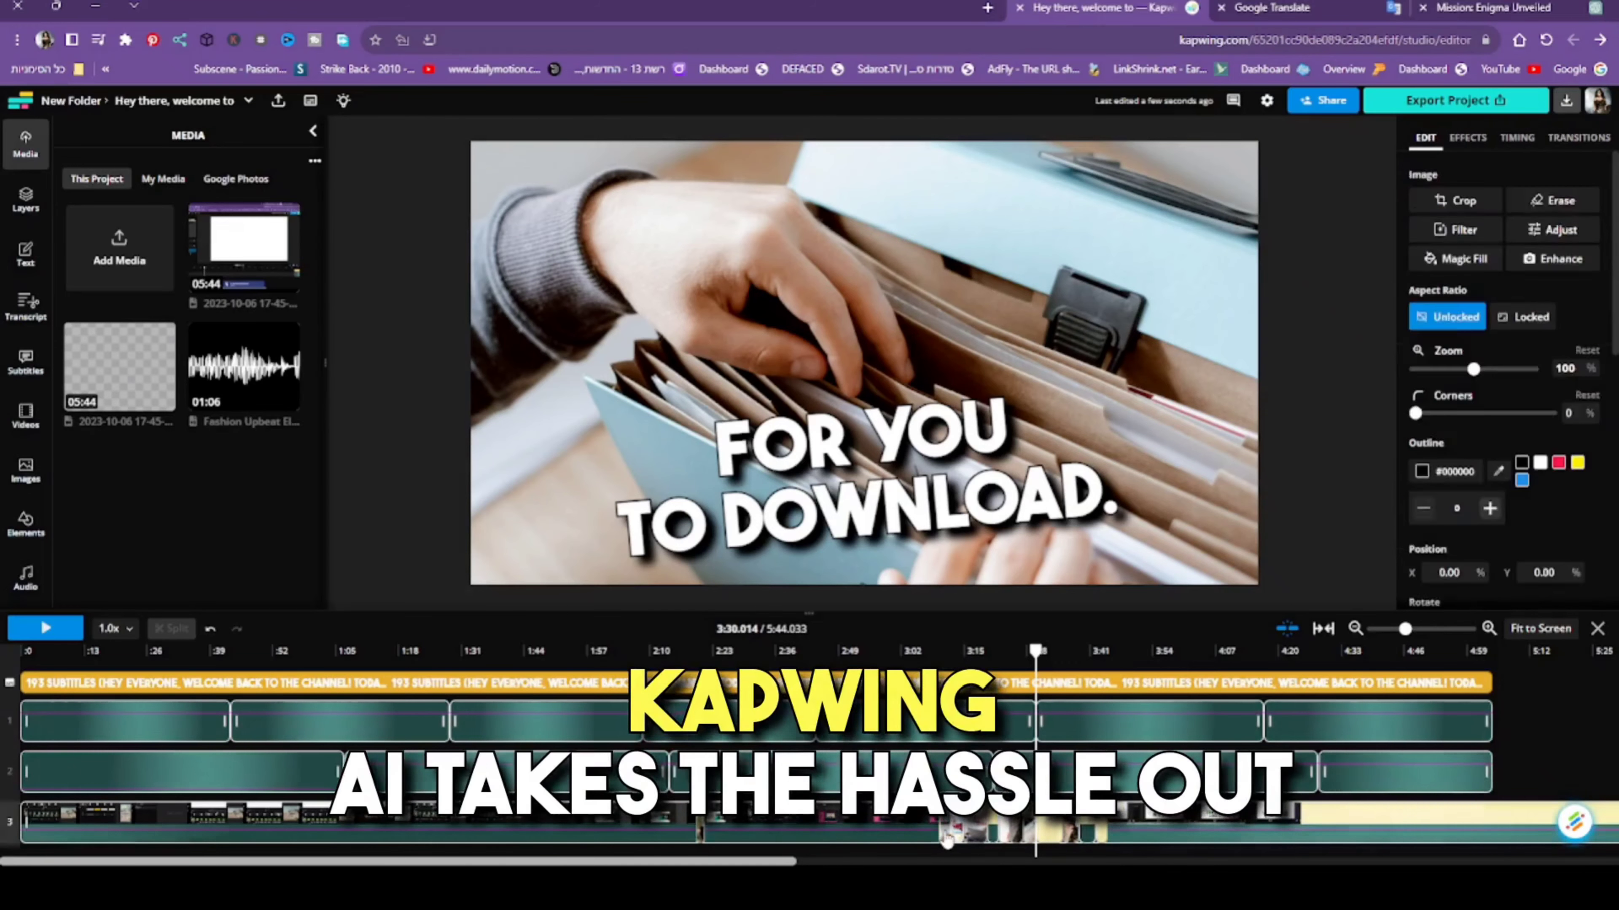
key(Delete)
click(972, 835)
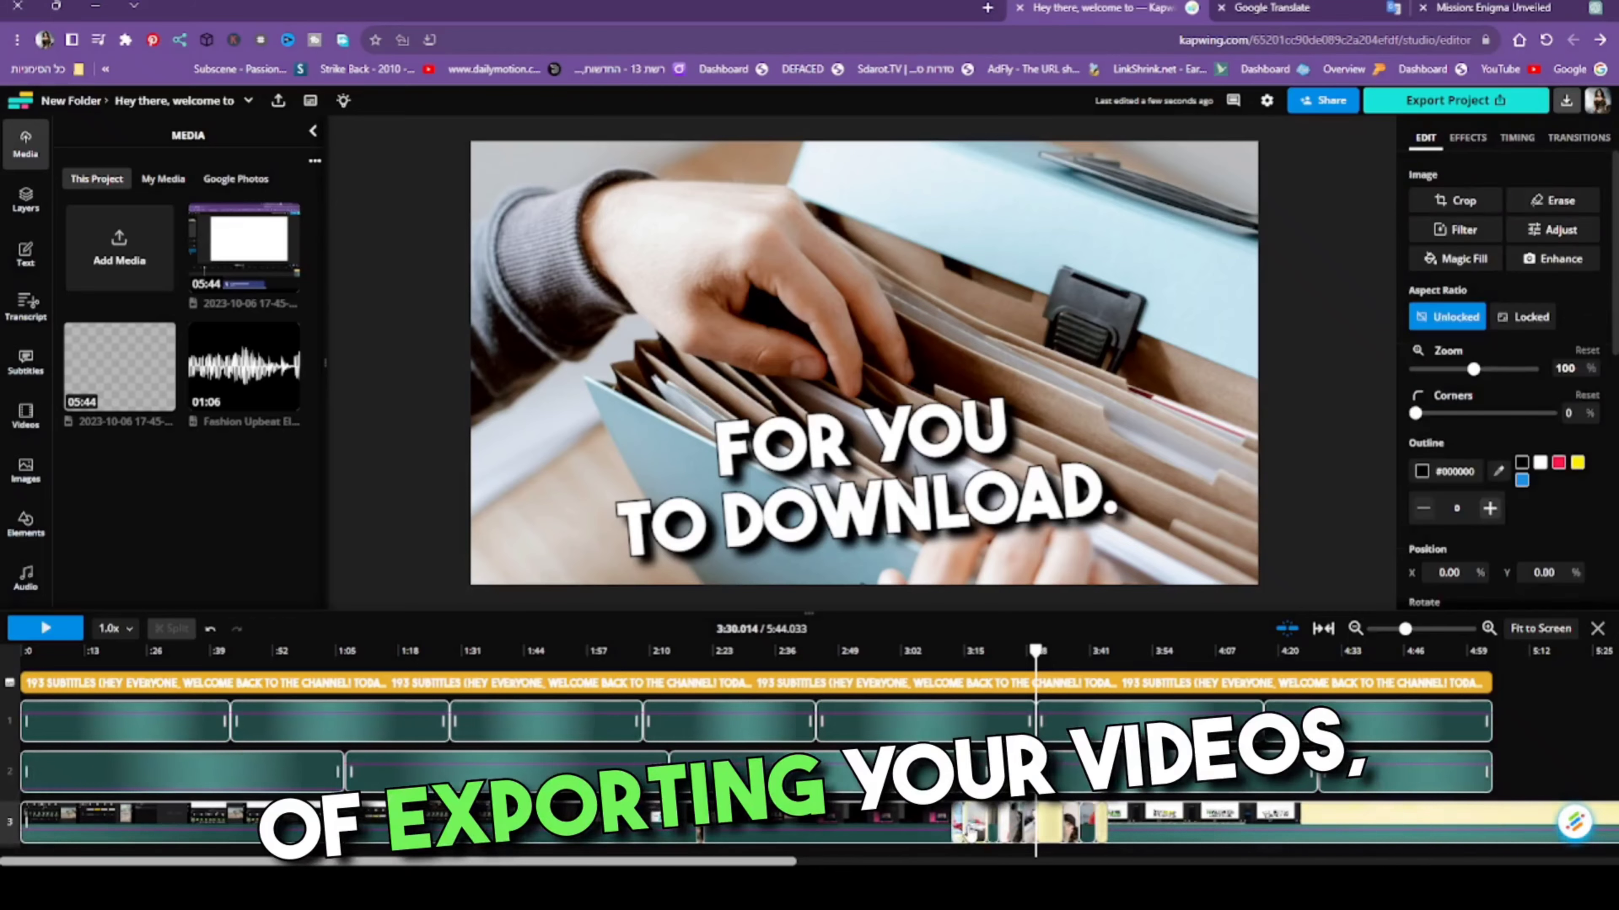
key(Delete)
click(975, 836)
key(Delete)
- Delete the stock clips on the visuals track between about 3:20 and 3:26
click(991, 836)
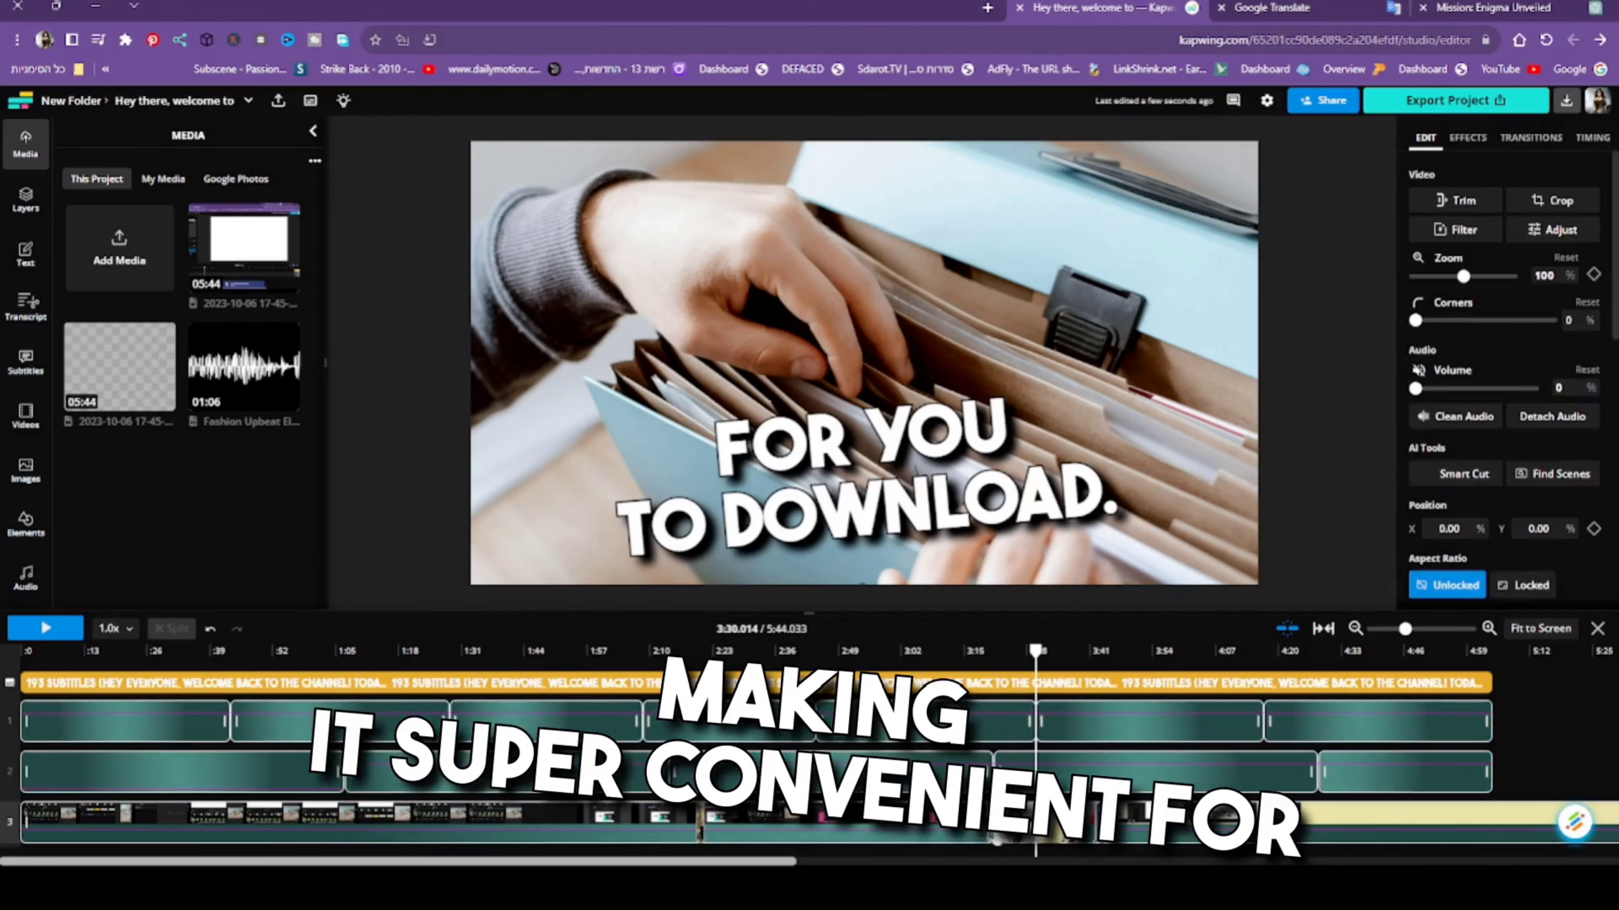
key(Delete)
click(1002, 836)
key(Delete)
click(1013, 832)
key(Delete)
click(1010, 832)
key(Delete)
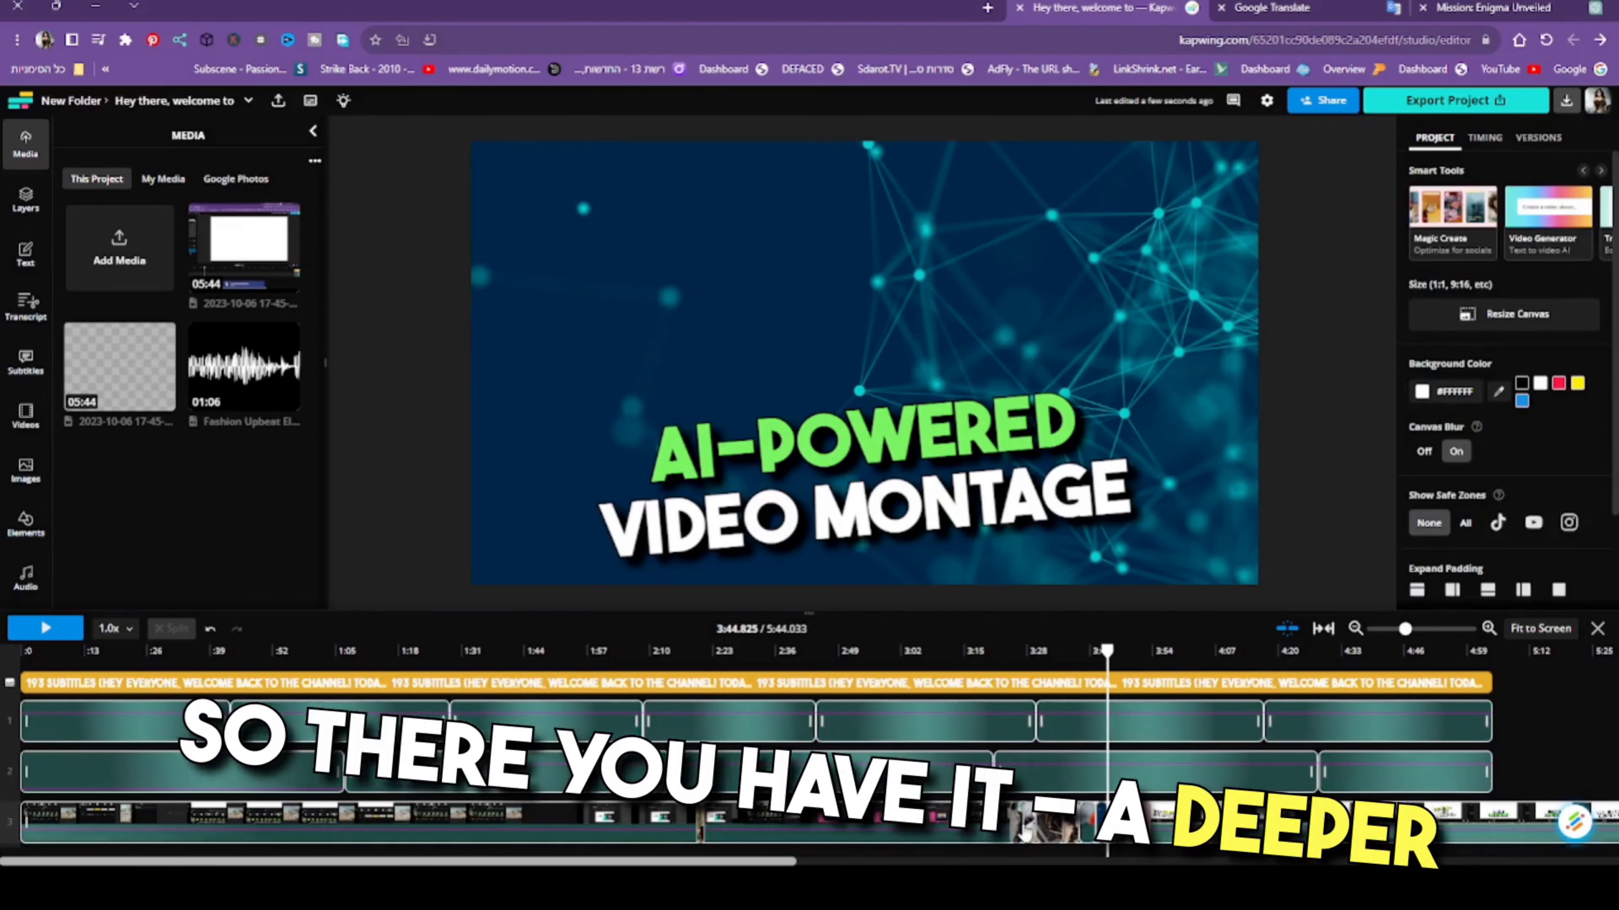
- Remove the stock clips on the visuals track from about 3:26 to 3:48
click(1025, 832)
key(Delete)
click(1038, 830)
key(Delete)
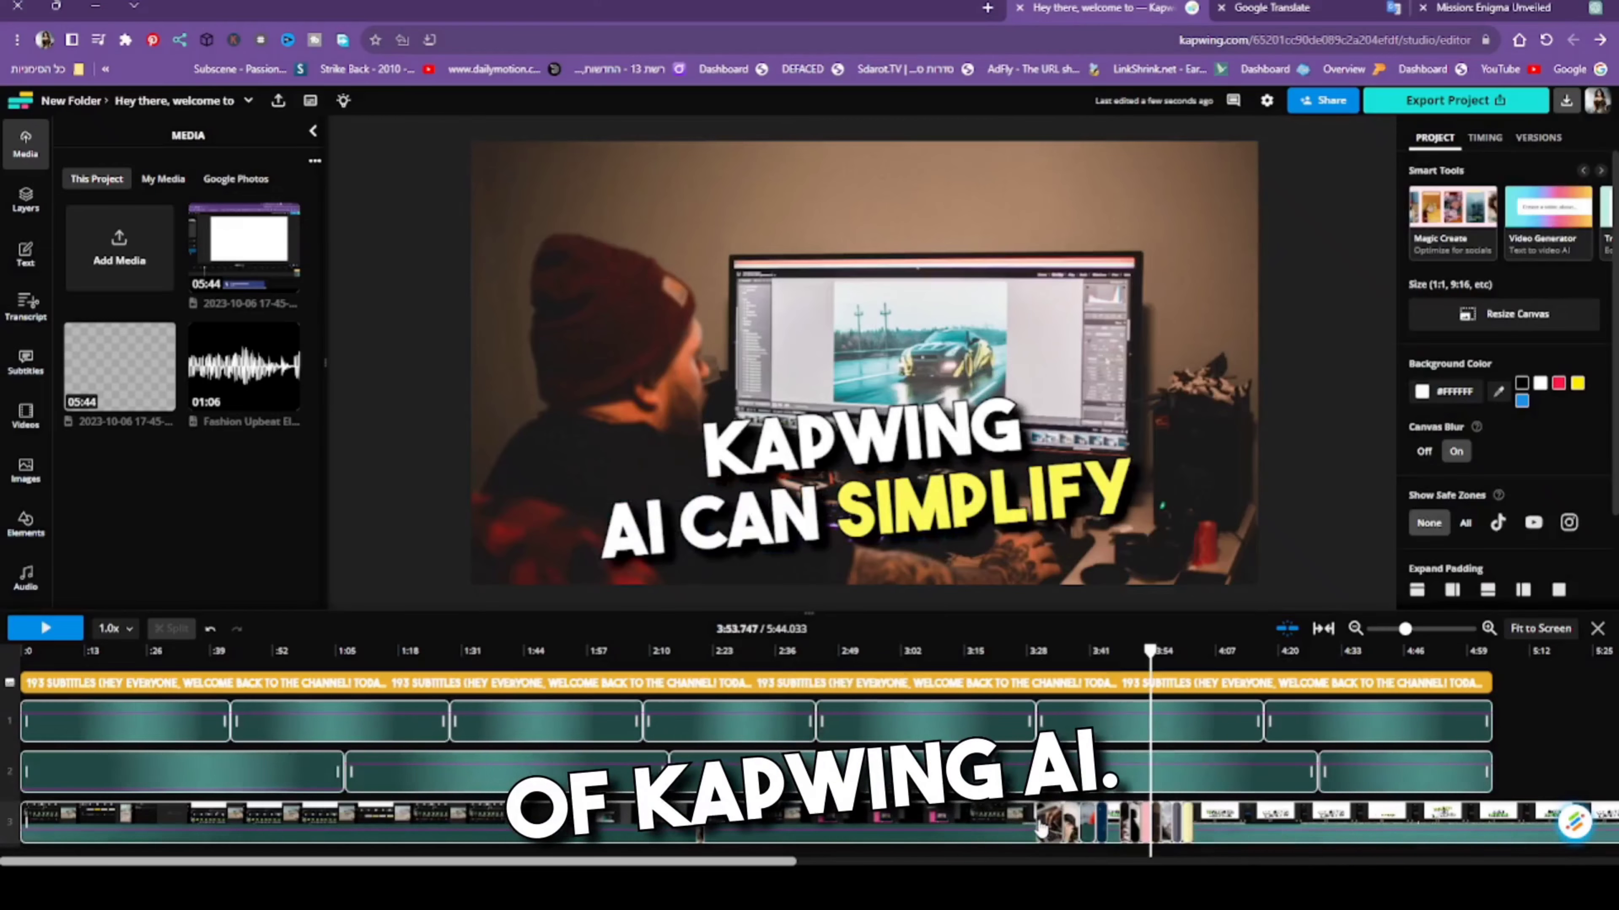
key(Delete)
click(1069, 830)
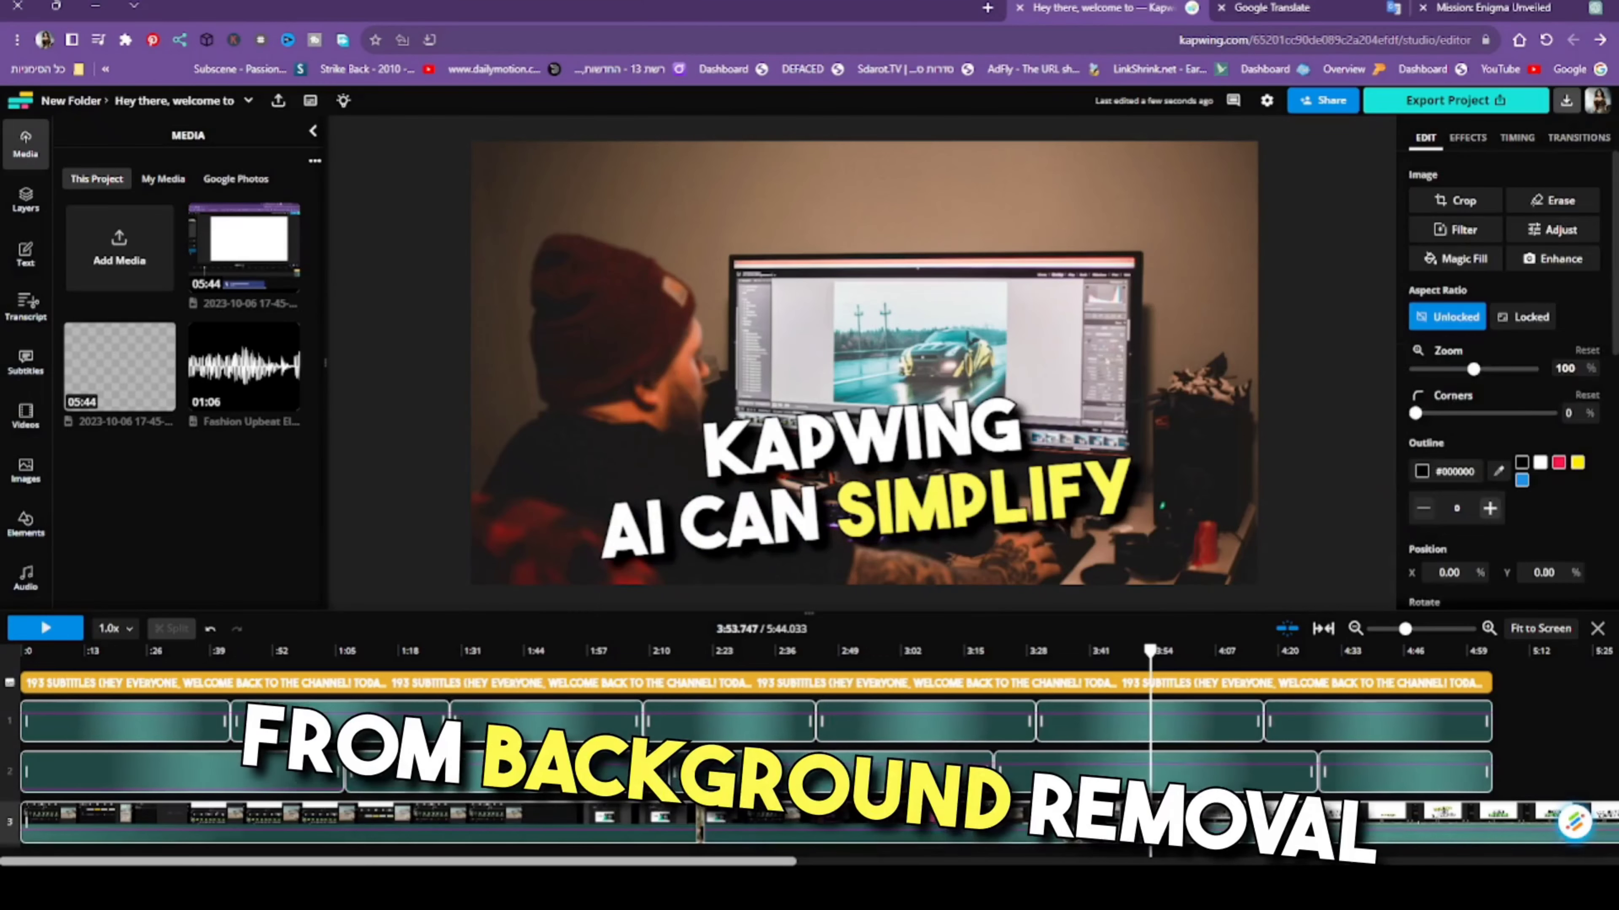
key(Delete)
click(1098, 828)
key(Delete)
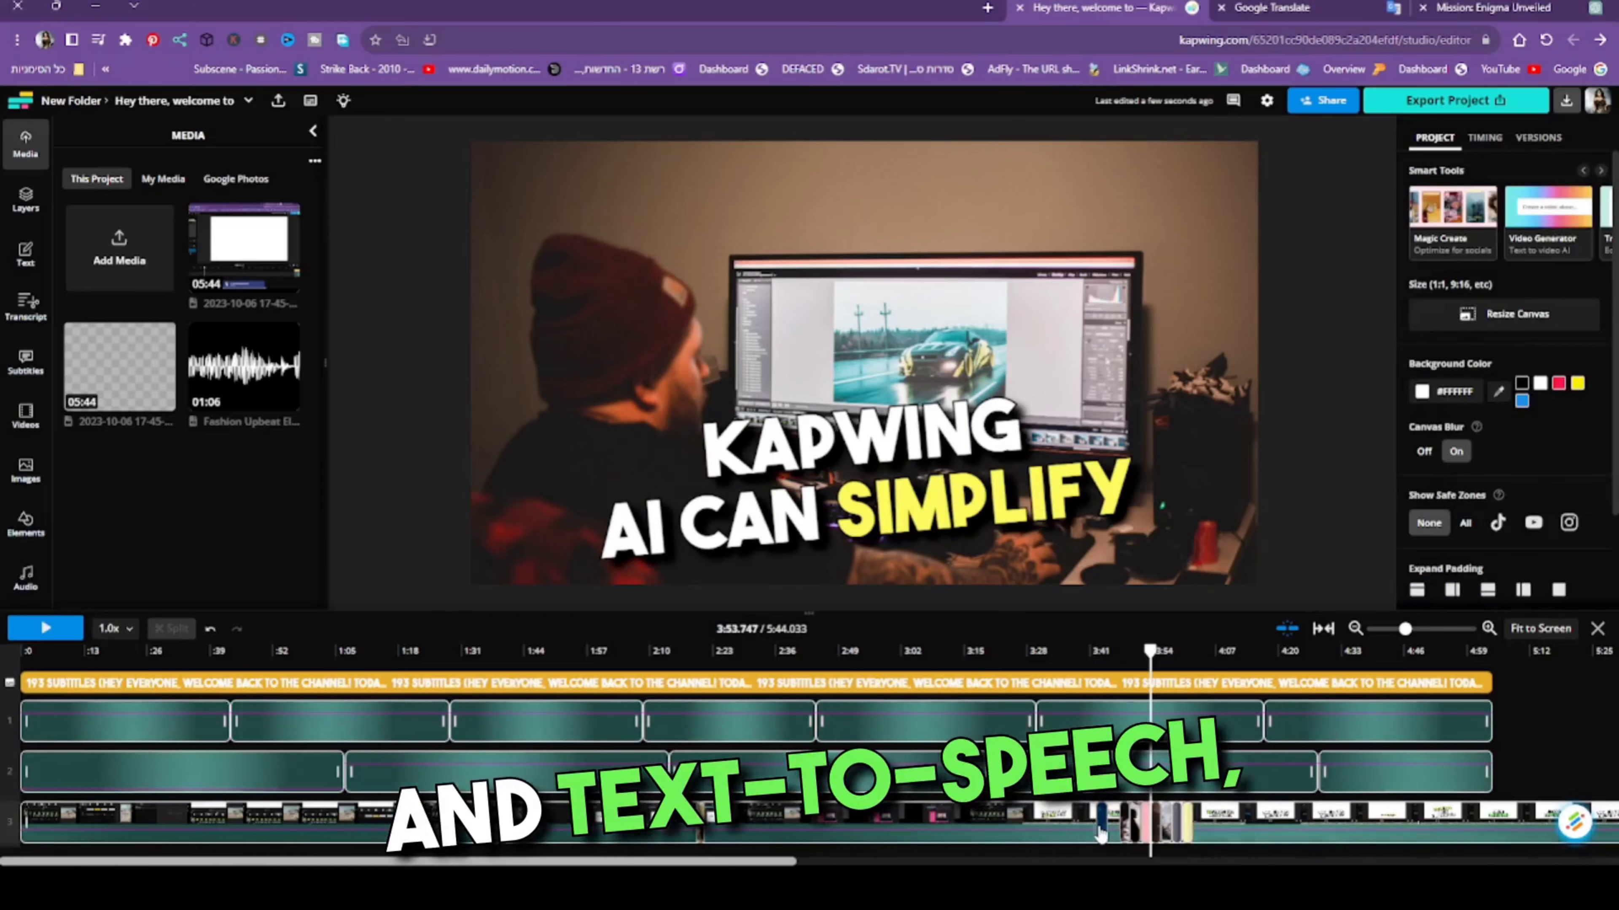
- Delete the stock clips on the visuals track between about 3:48 and 3:54
click(1133, 829)
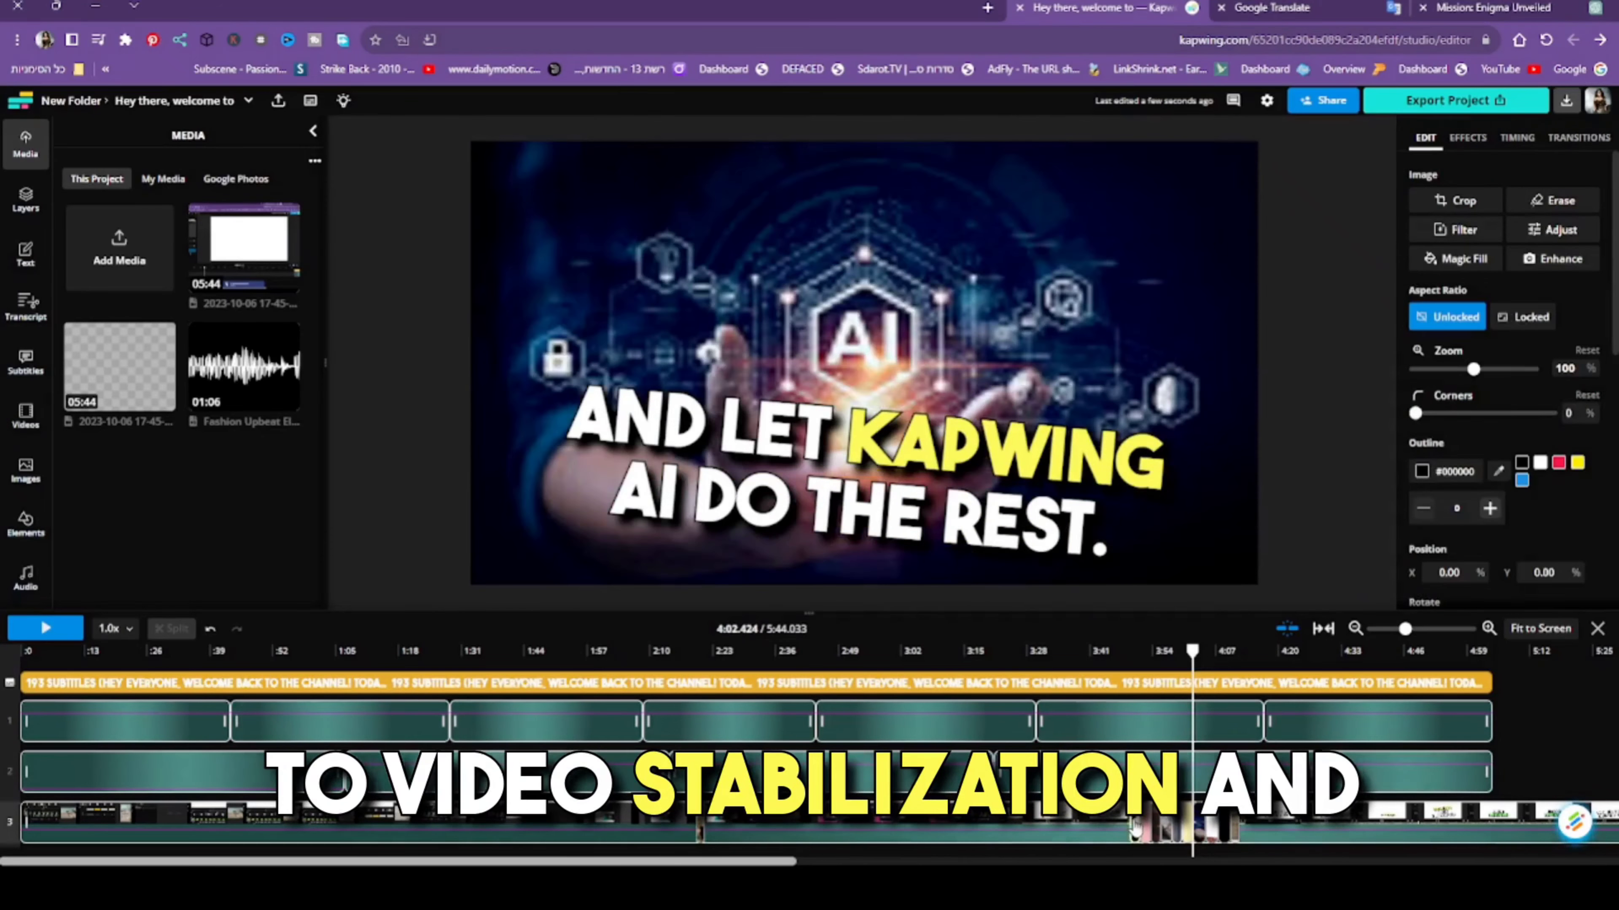
key(Delete)
click(1145, 830)
key(Delete)
click(1158, 831)
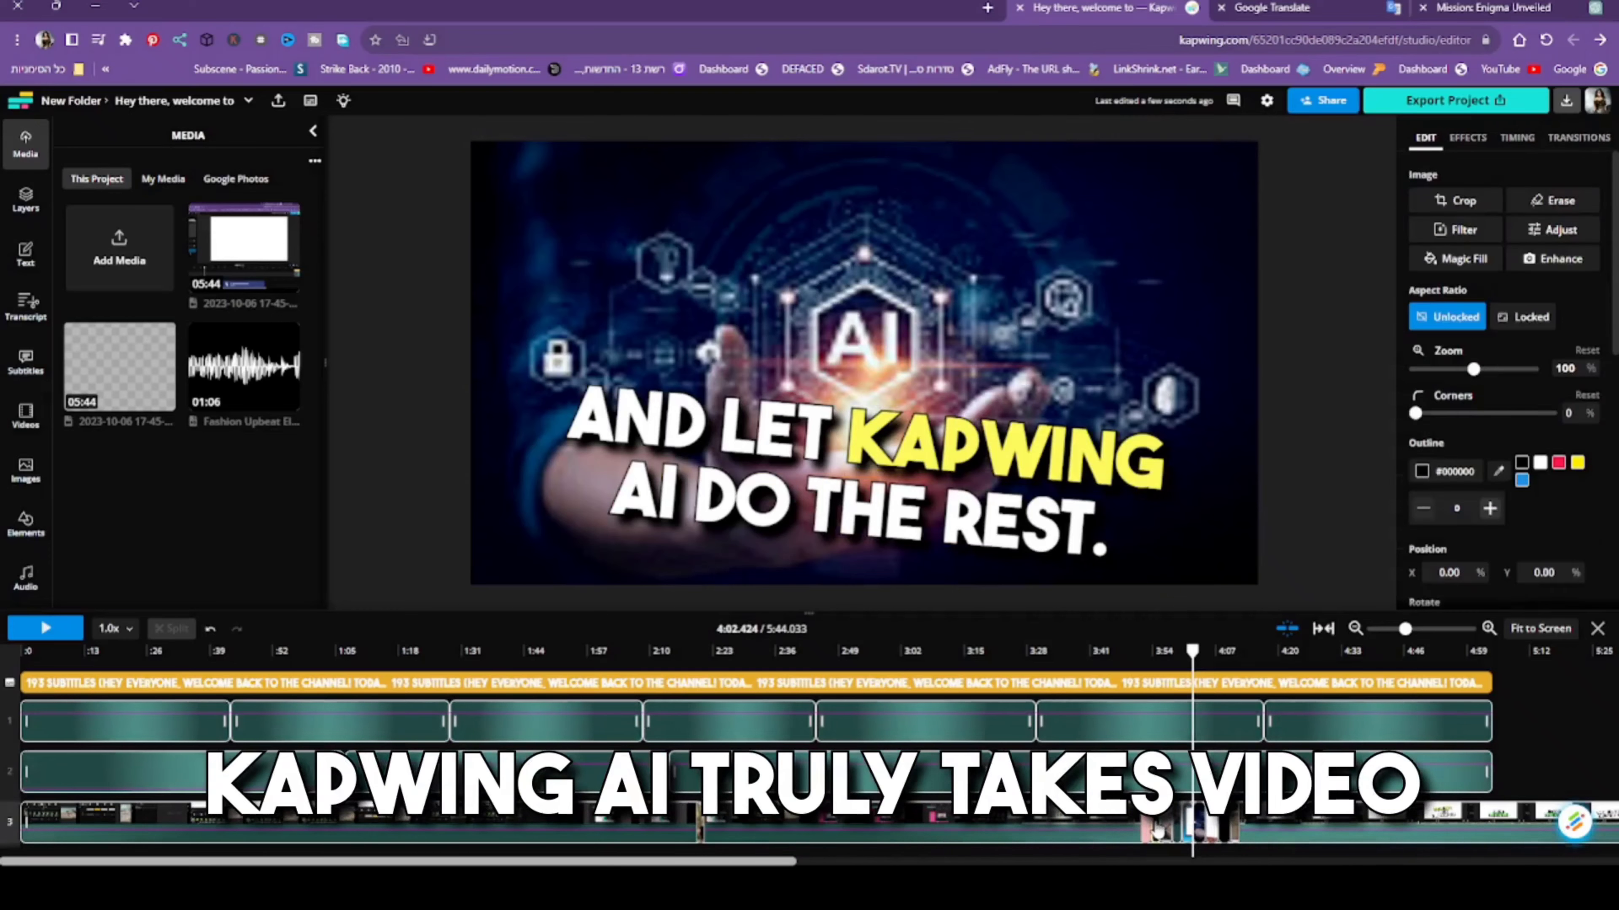
key(Delete)
click(1158, 830)
key(Delete)
- Clear the stock clips from the visuals track between about 3:54 and 4:05
click(1158, 829)
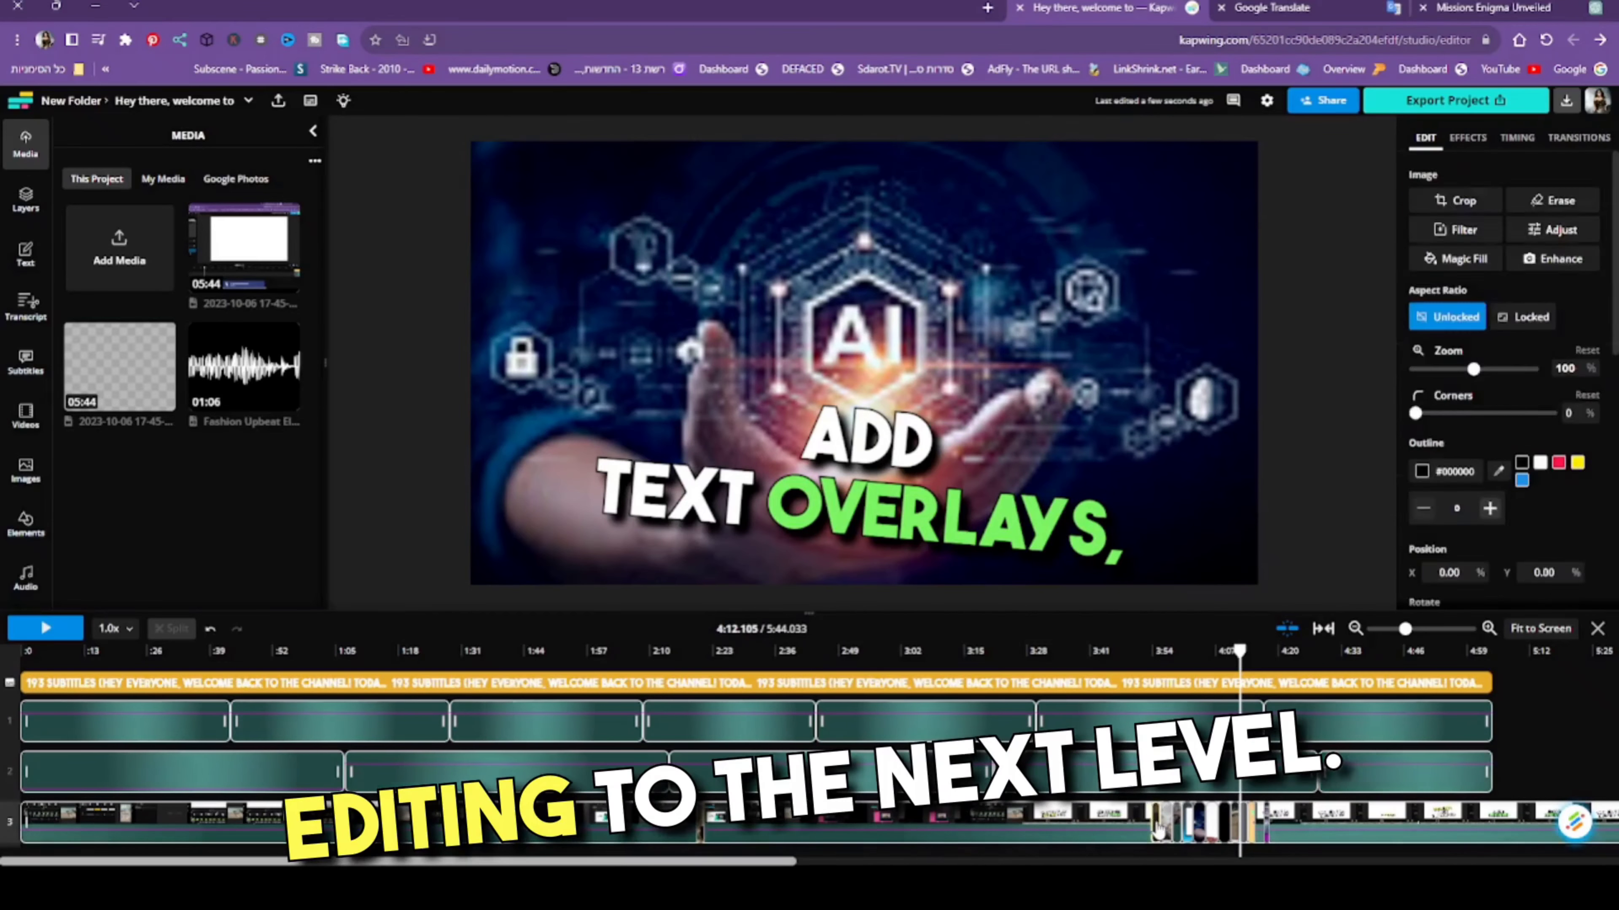
key(Delete)
click(1159, 829)
key(Delete)
click(1158, 829)
key(Delete)
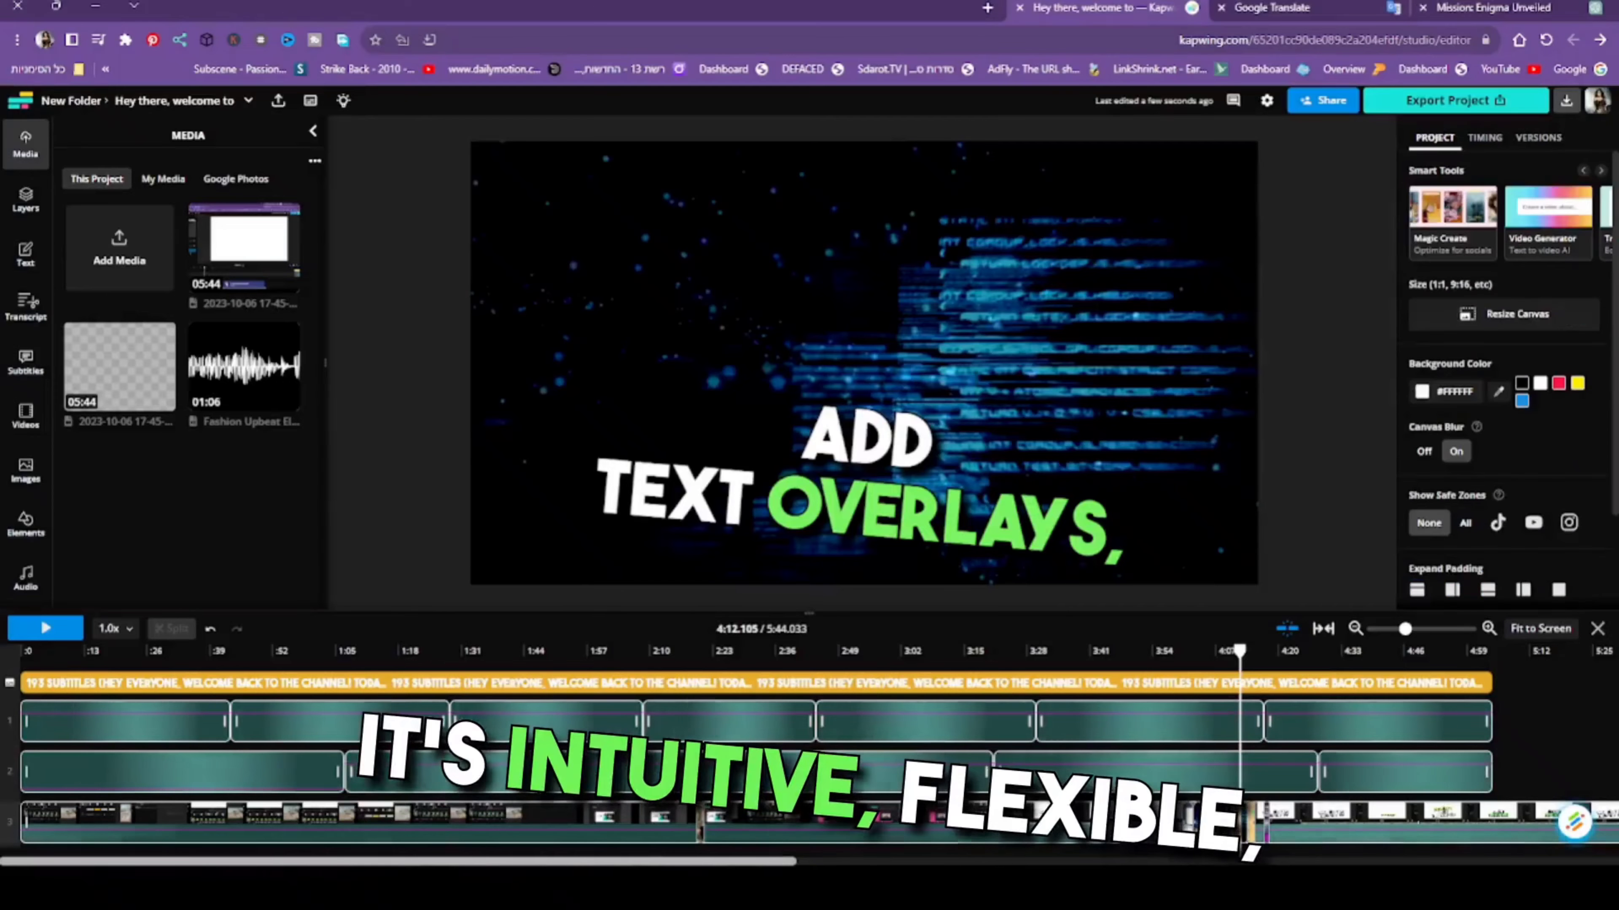
- Delete the stock clips on the visuals track between about 4:05 and 4:10
click(1211, 829)
key(Delete)
click(1216, 830)
key(Delete)
click(1217, 830)
key(Delete)
click(1217, 830)
key(Delete)
click(1218, 830)
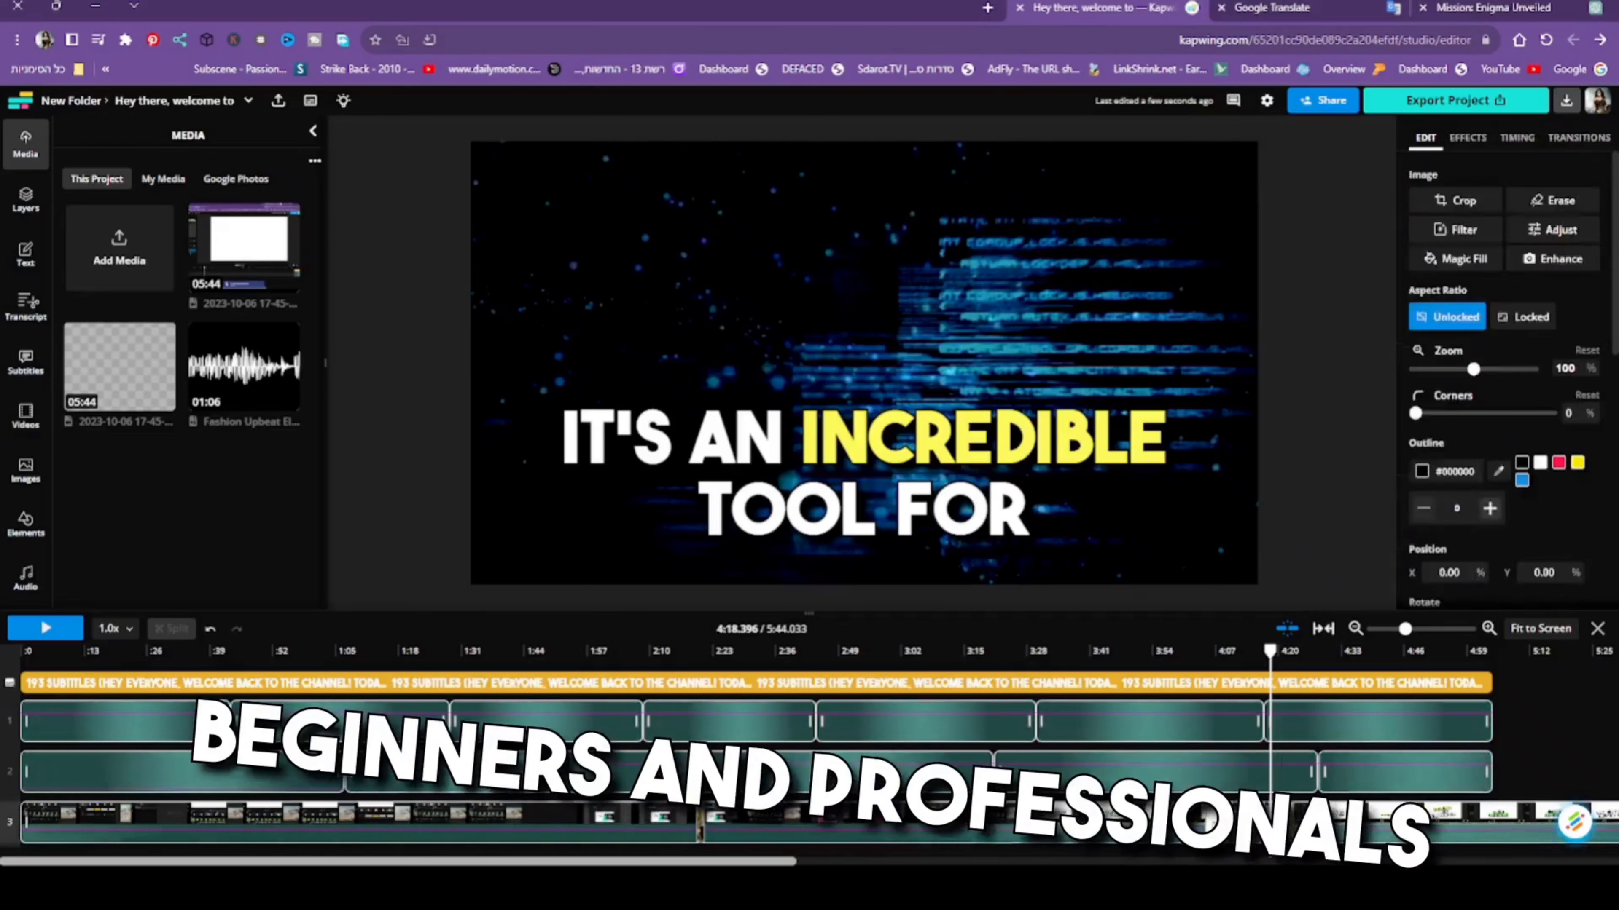
key(Delete)
- Remove the stock clips over the screen recording from about 4:10 to 4:17
click(1237, 829)
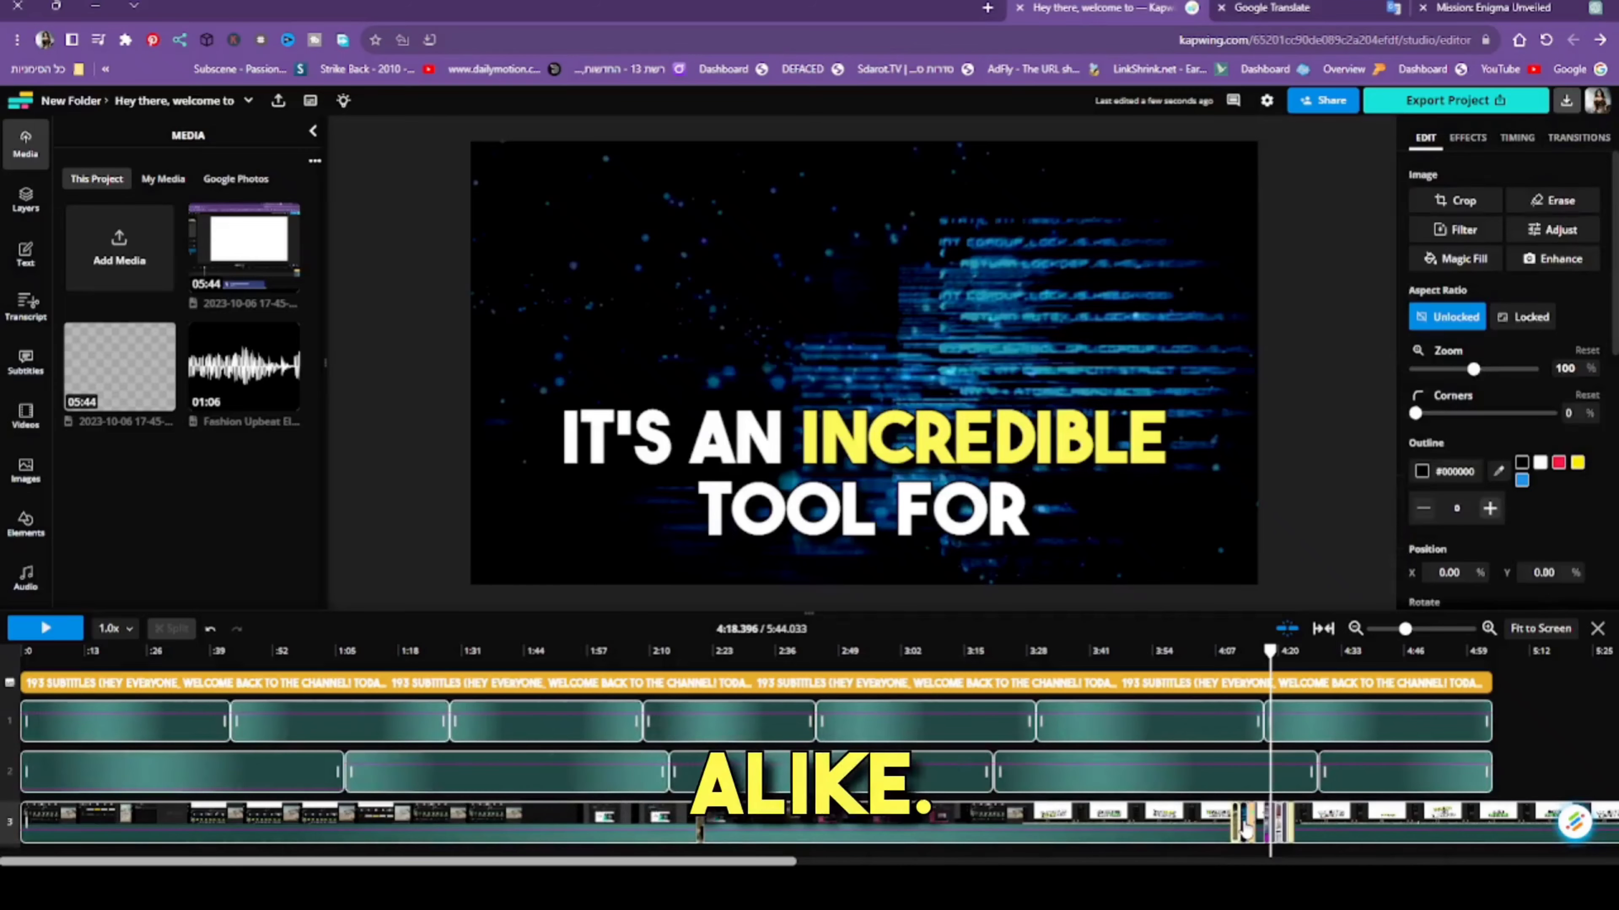
click(1016, 820)
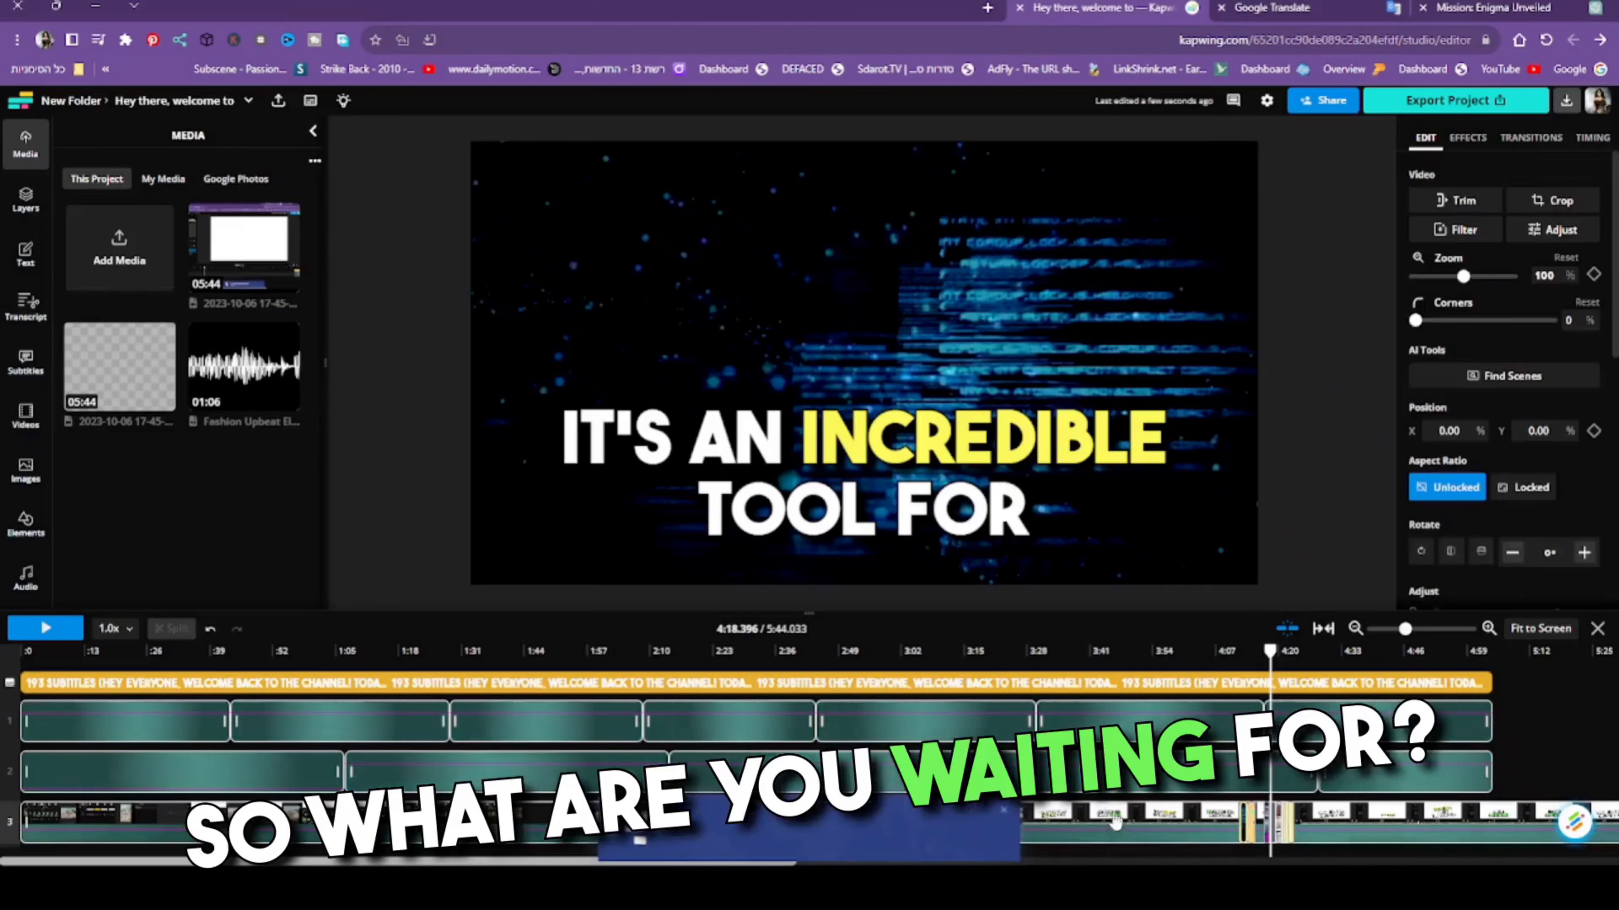
key(Delete)
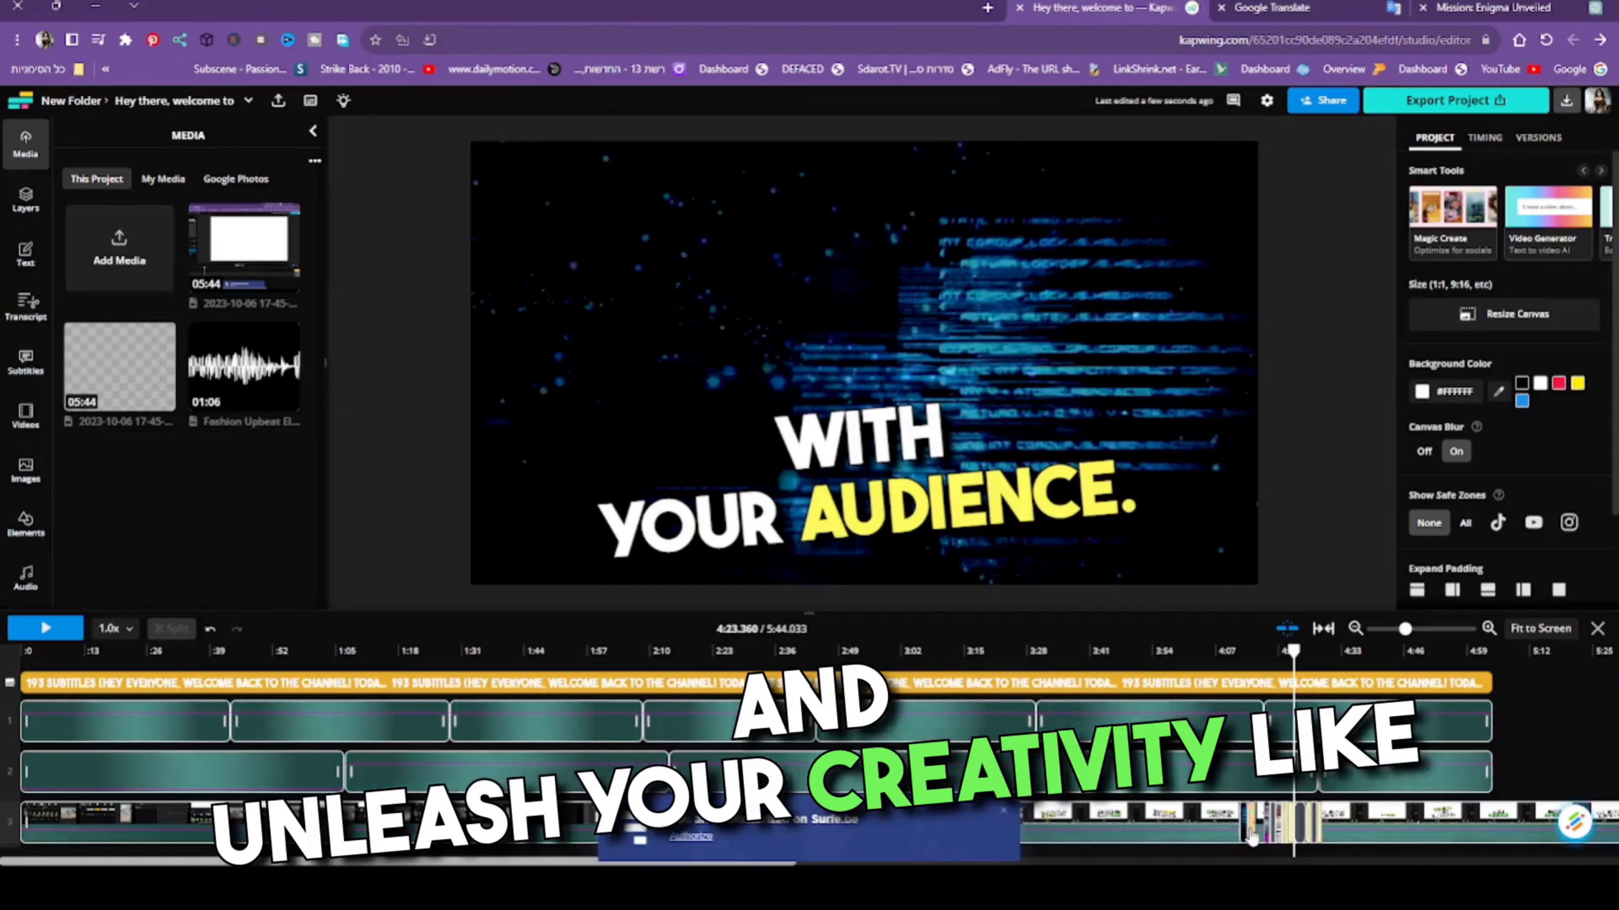
click(1251, 835)
key(Delete)
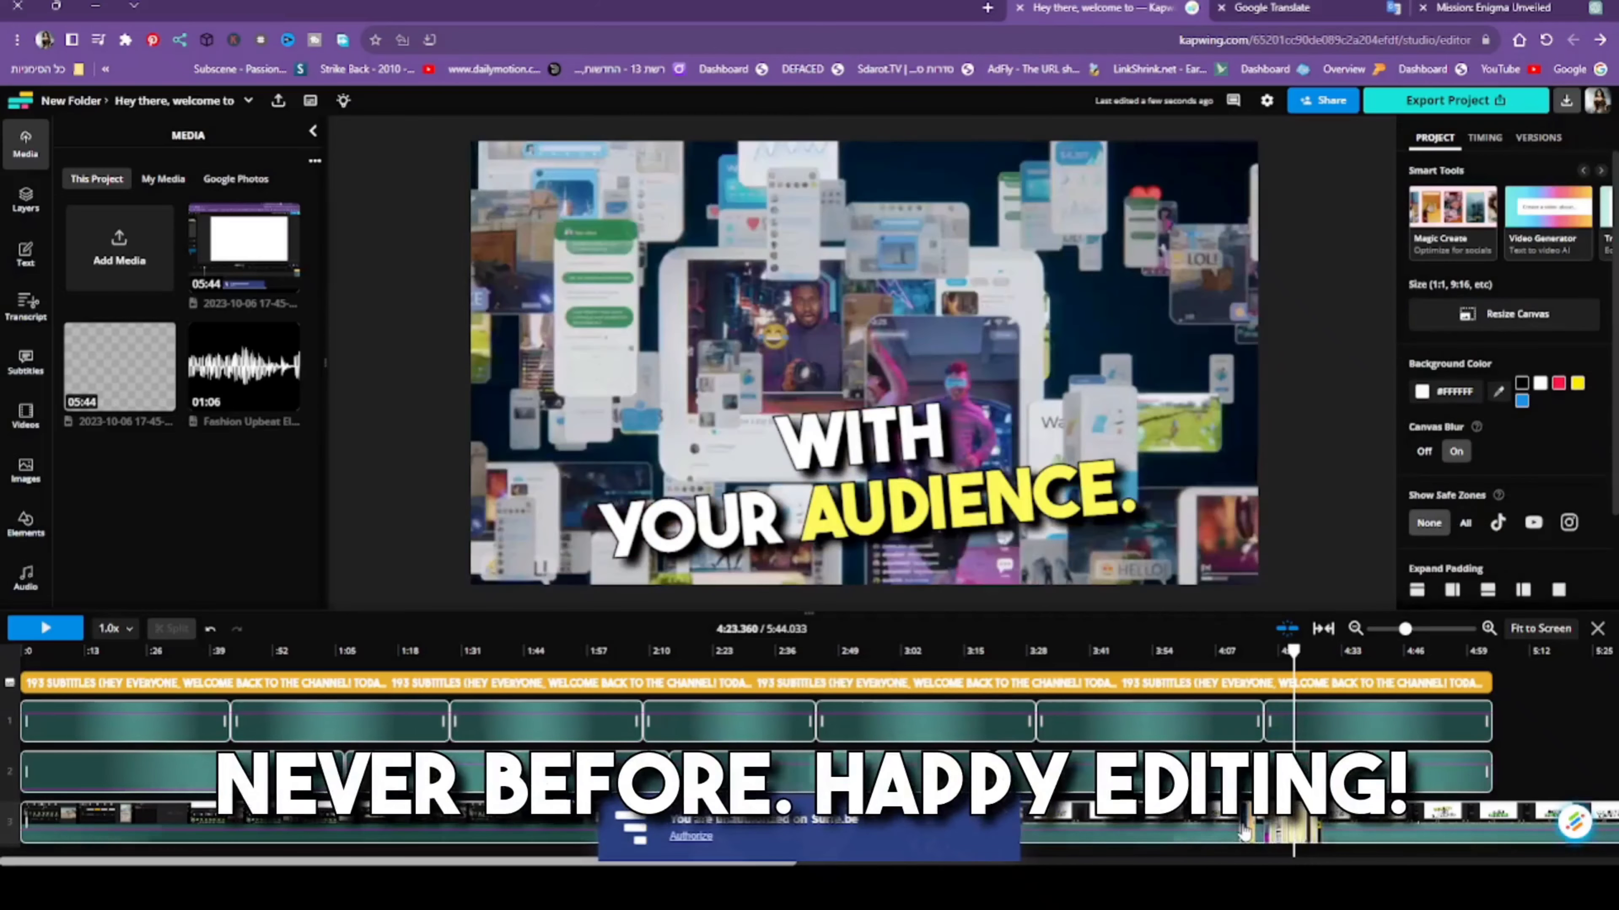
click(1247, 835)
click(1259, 836)
key(Delete)
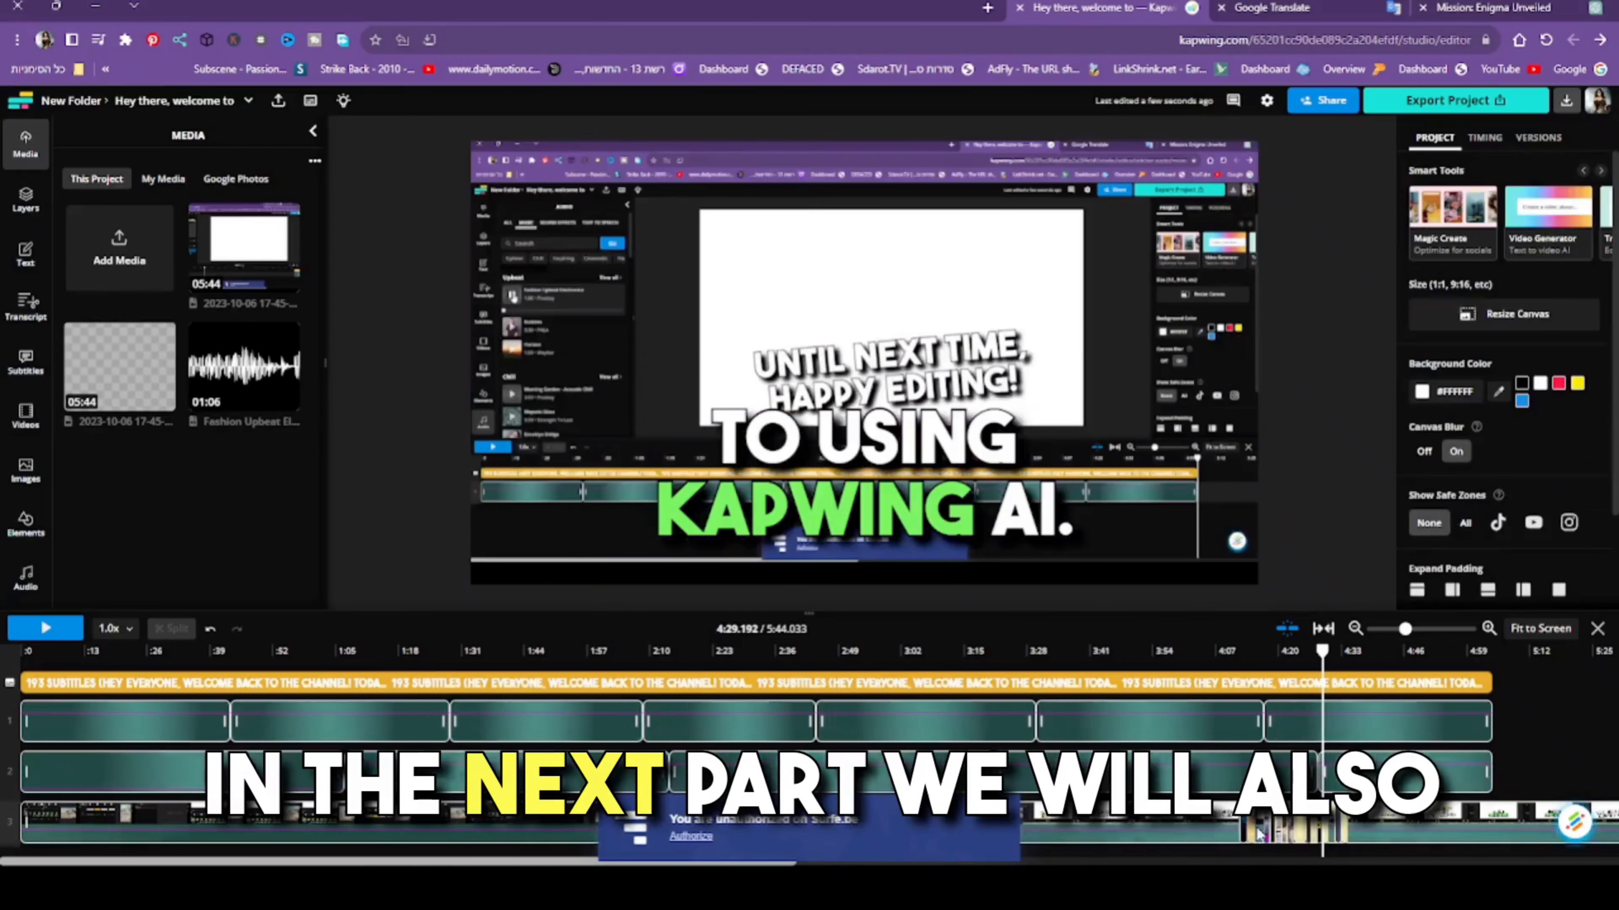
click(1253, 835)
key(Delete)
click(1252, 835)
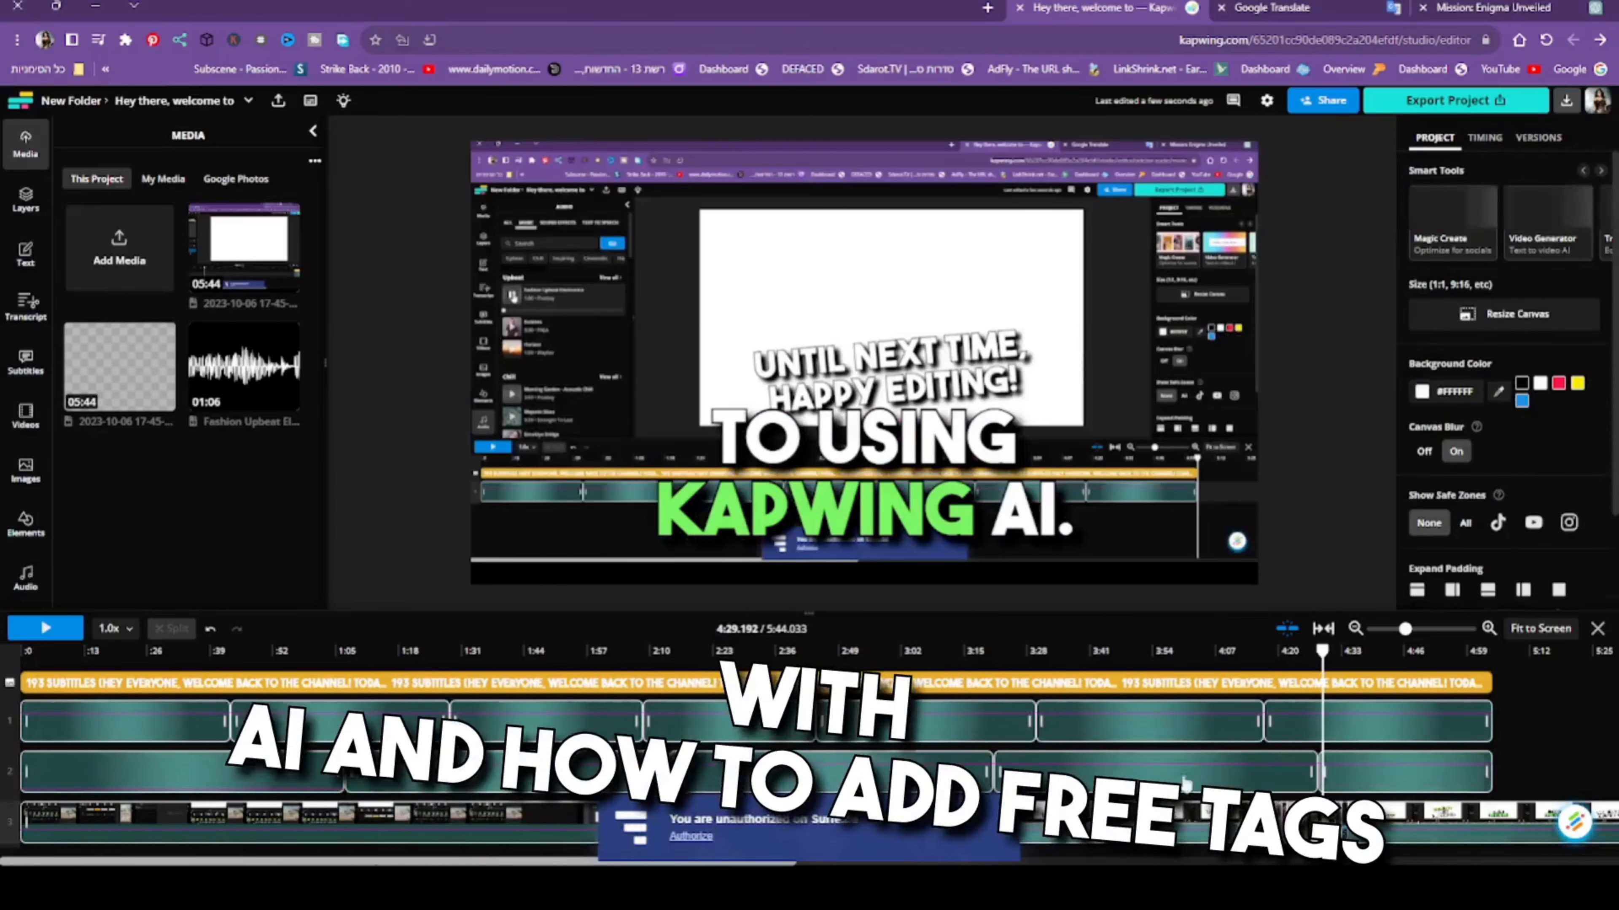
key(Delete)
- Rename the project as How To Use Kapwing AI Tutorial
click(171, 97)
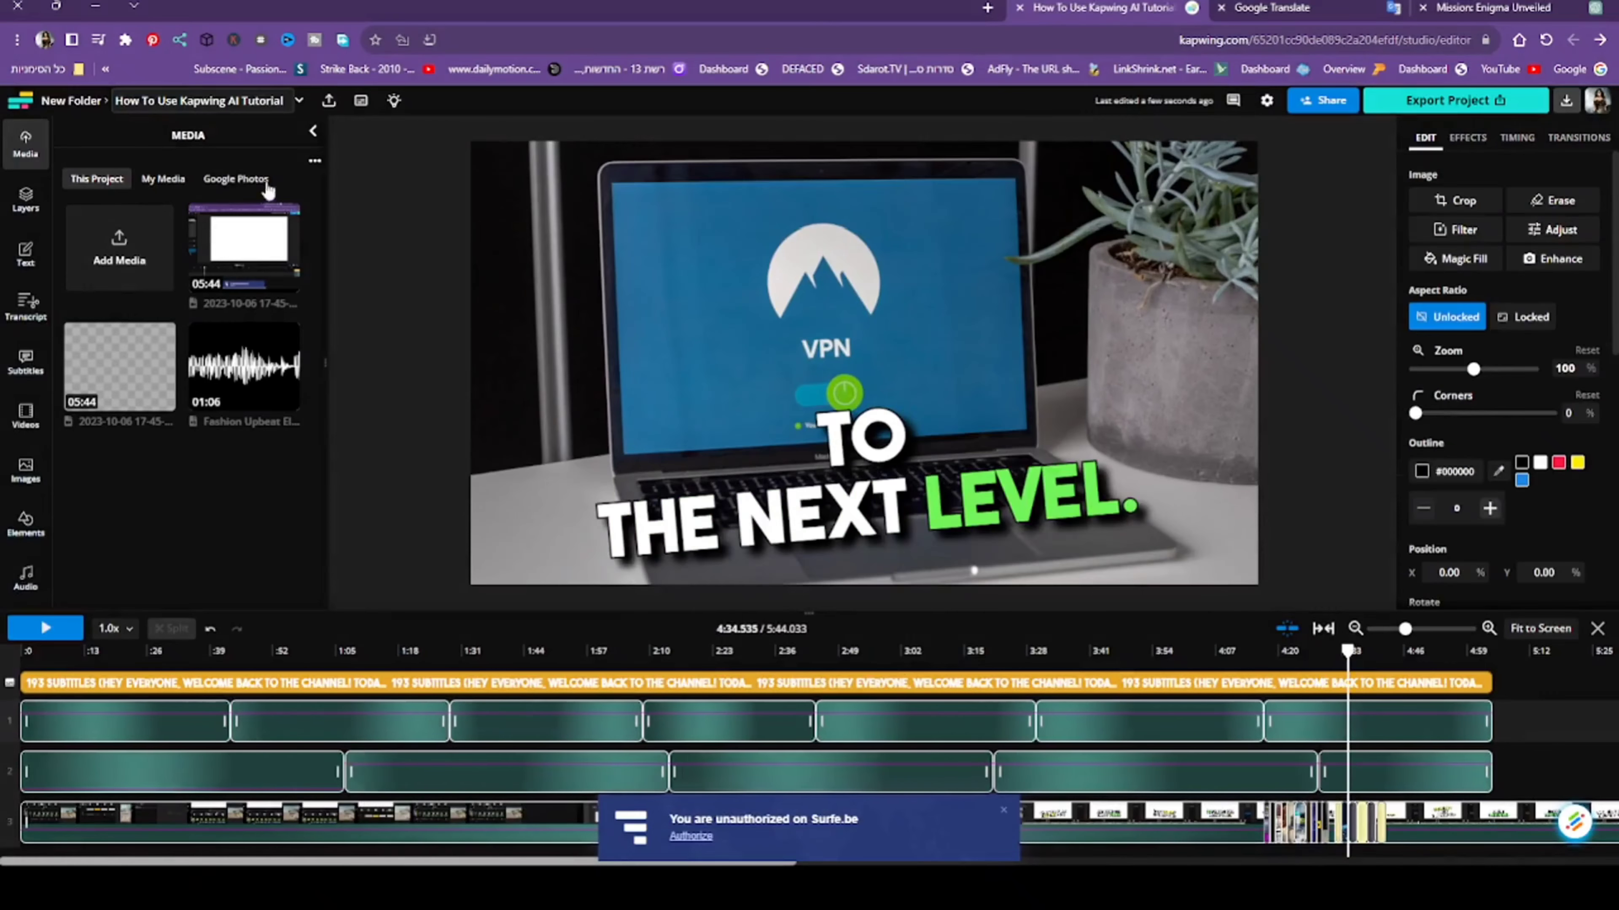
click(398, 434)
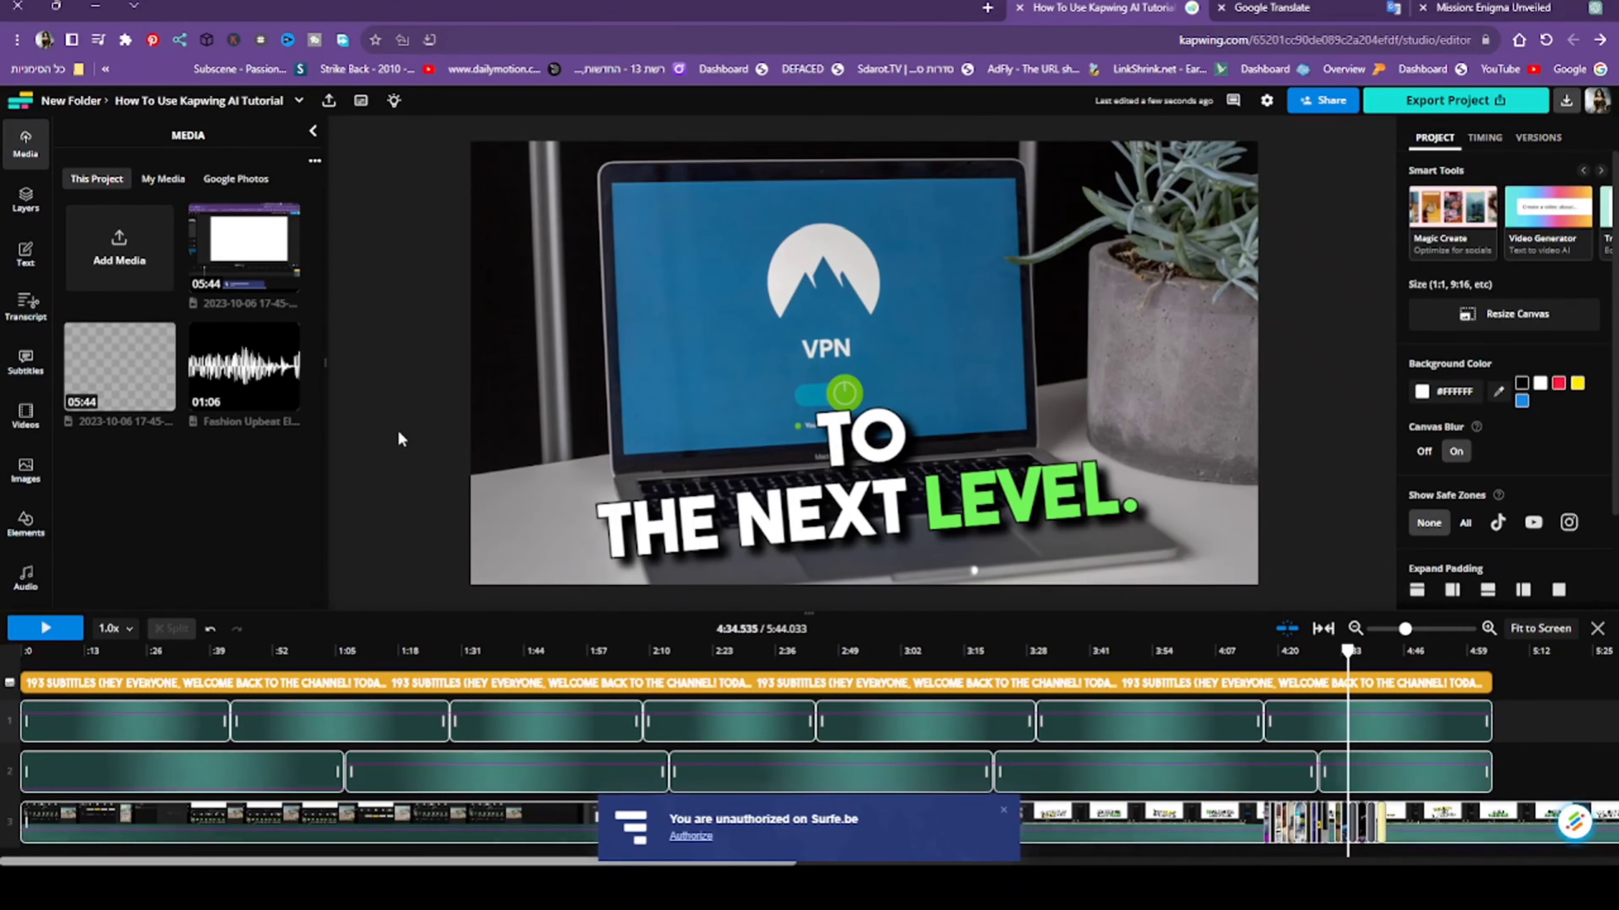
- Delete the stock clips on the visuals track between about 4:17 and 4:27
click(1267, 834)
key(Delete)
click(1277, 835)
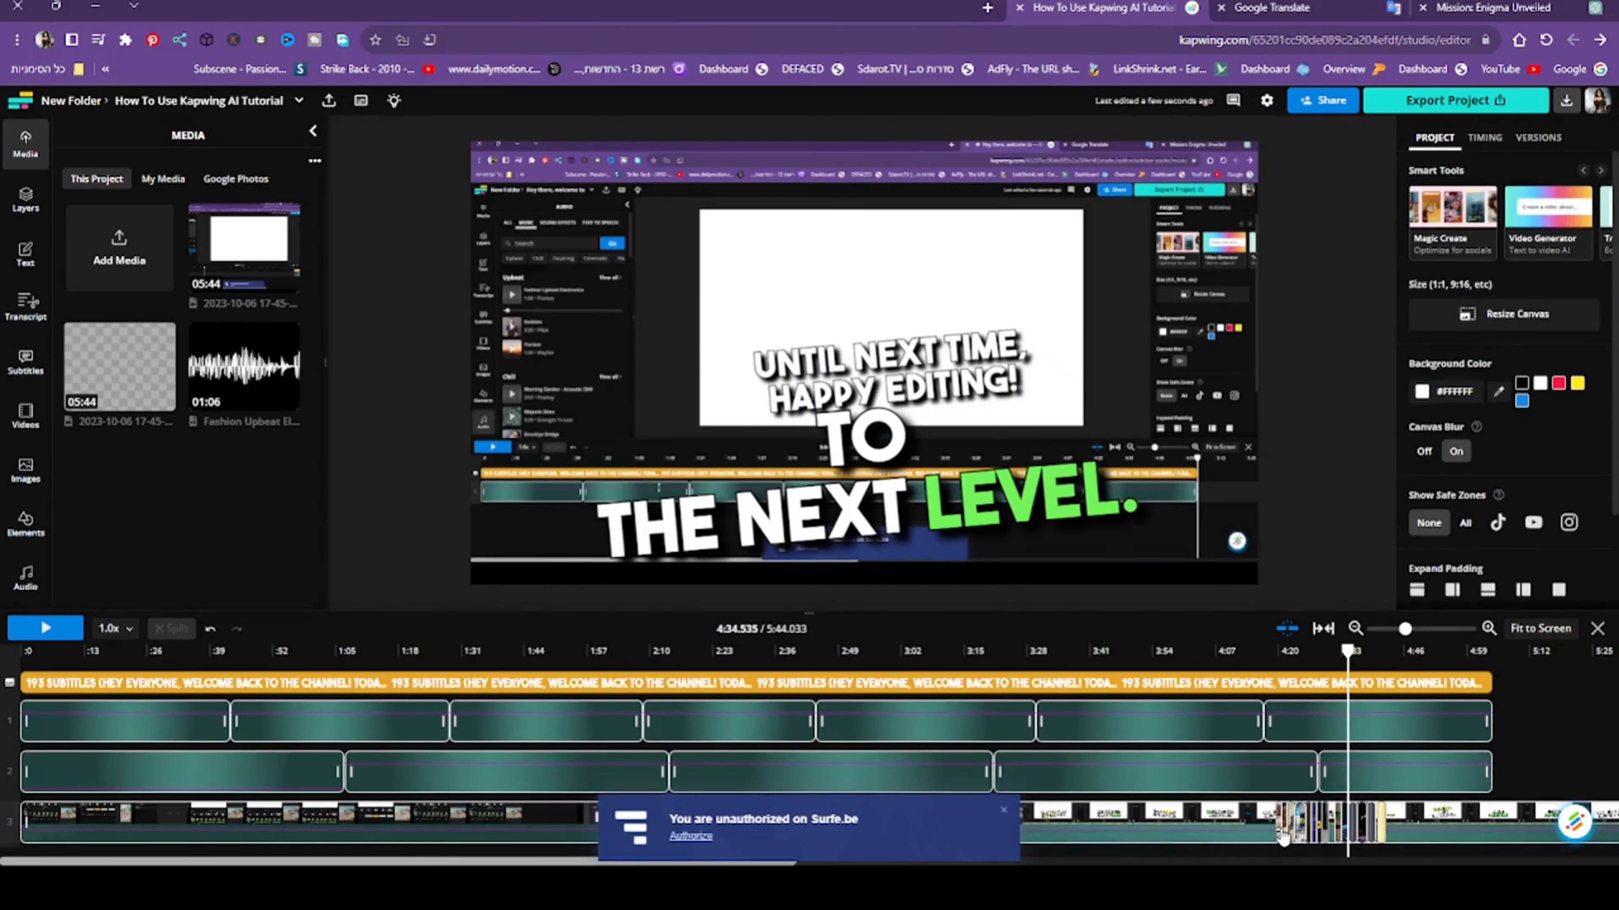
key(Delete)
click(1291, 834)
key(Delete)
click(1299, 832)
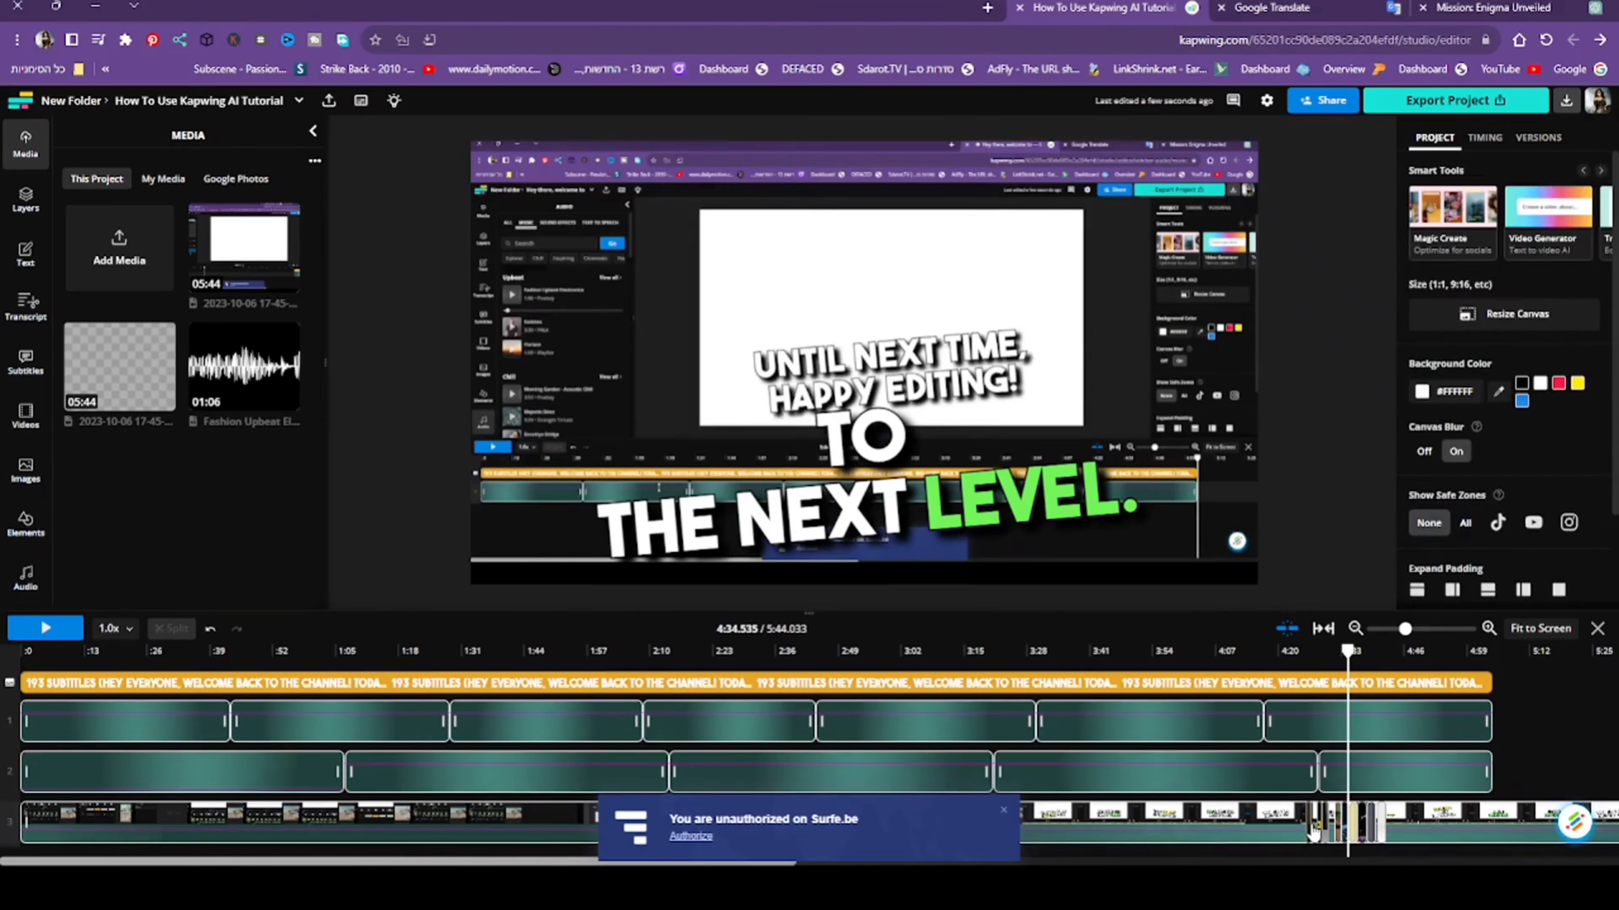
key(Delete)
- Delete the stock clips around 4:28 and the screen recording from the visuals track
click(1317, 831)
key(Delete)
click(1324, 831)
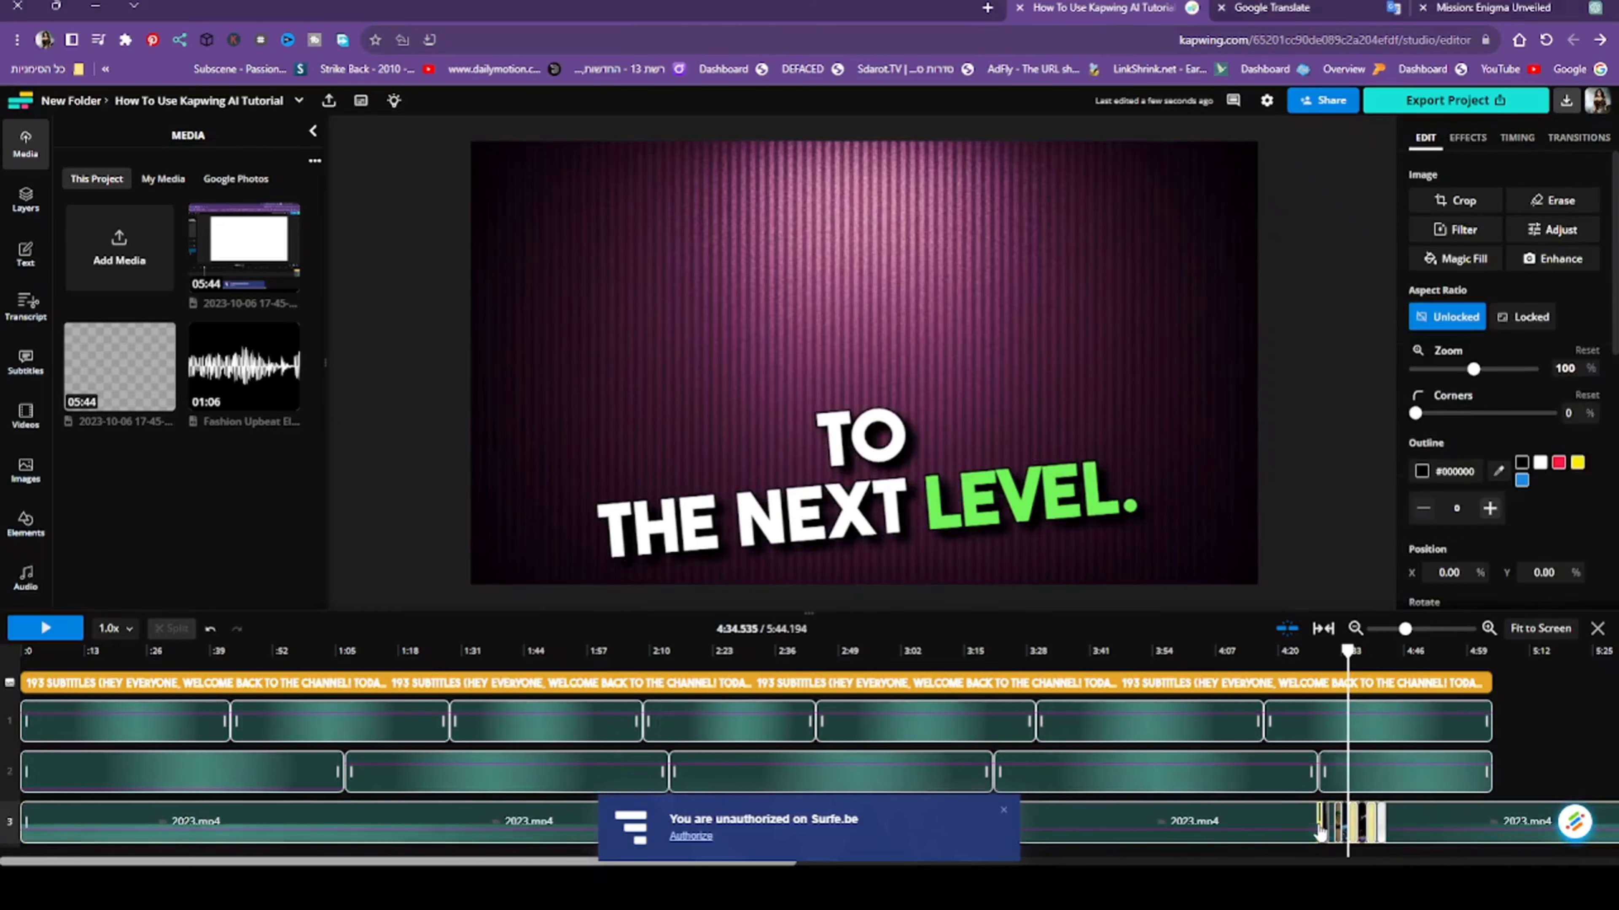
key(Delete)
click(1330, 831)
key(Delete)
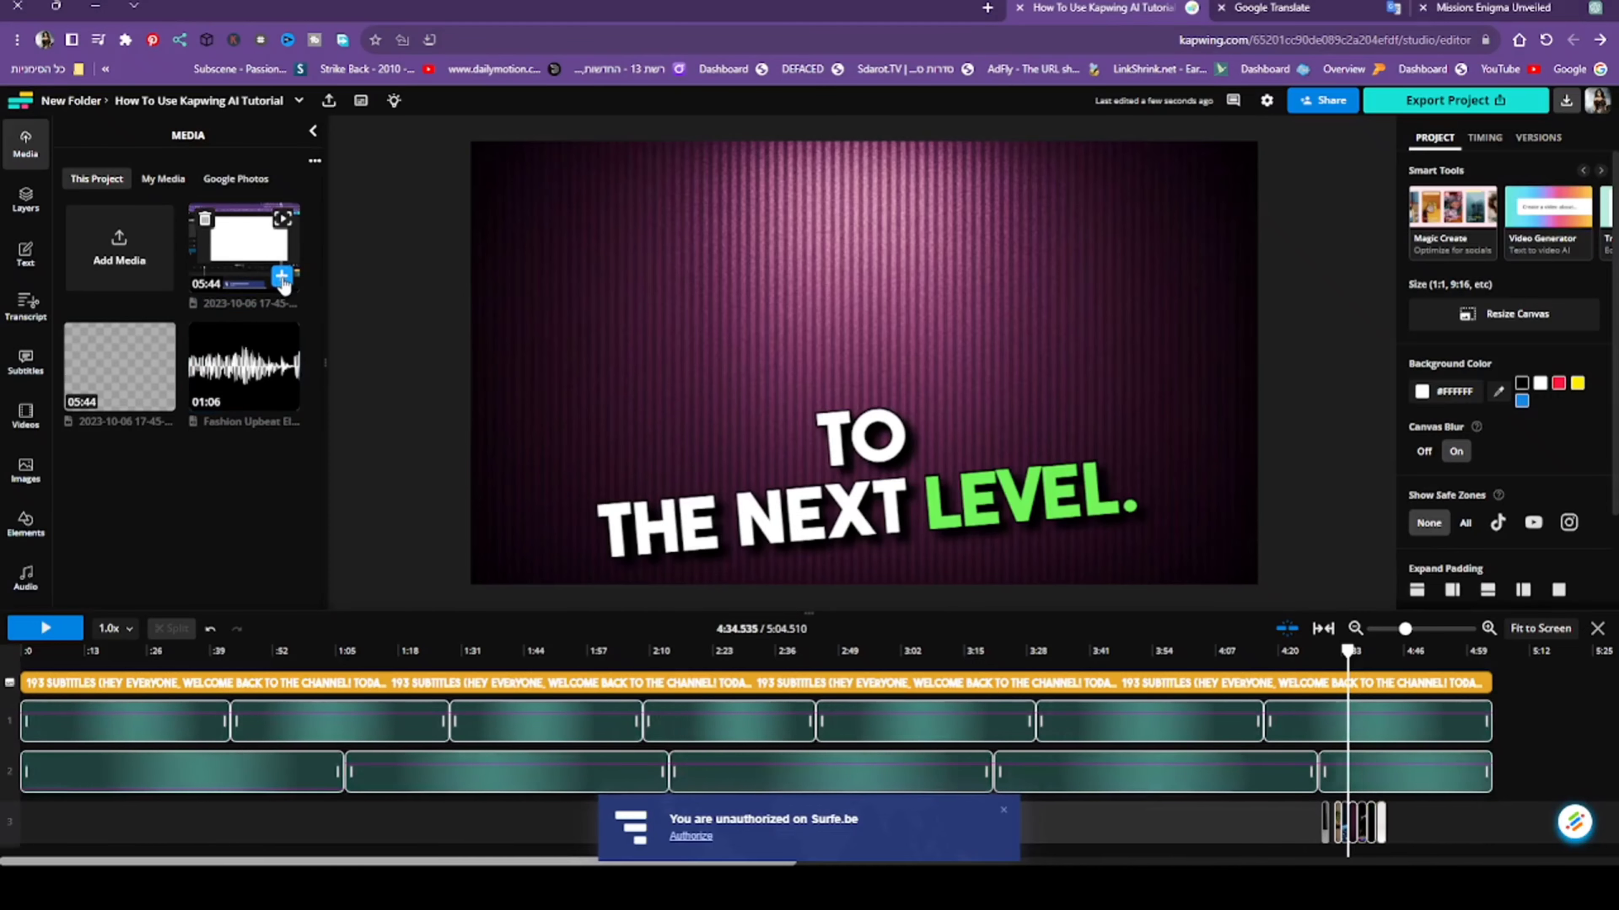
click(281, 276)
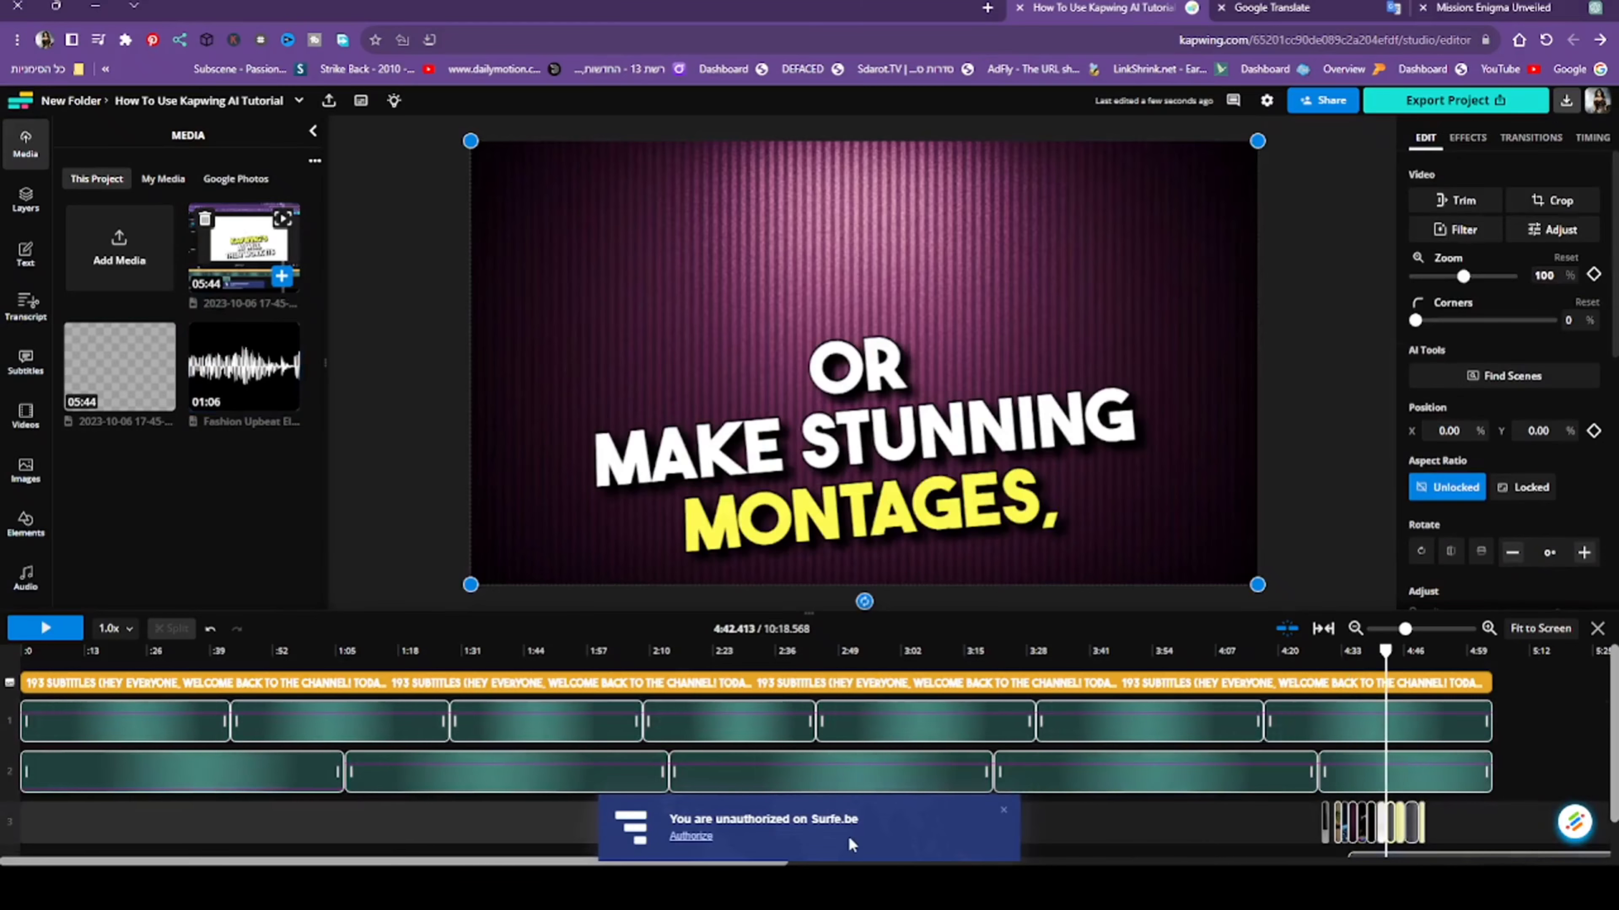
click(282, 277)
scroll(822, 746, down, 3)
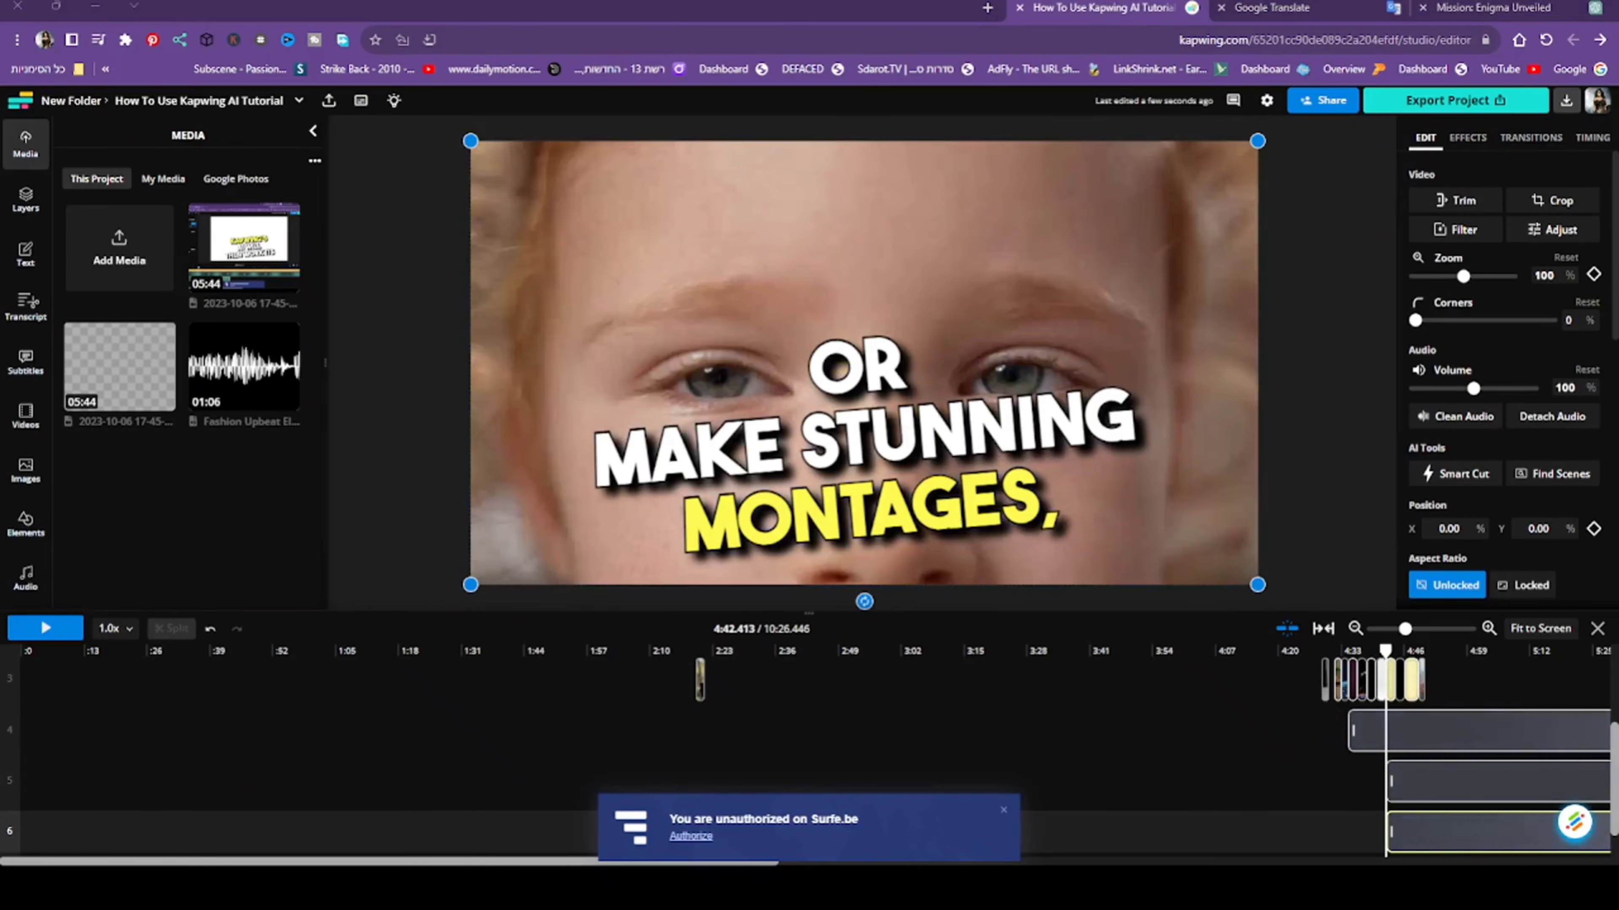
scroll(822, 754, down, 1)
click(822, 755)
scroll(1390, 759, up, 3)
click(1426, 762)
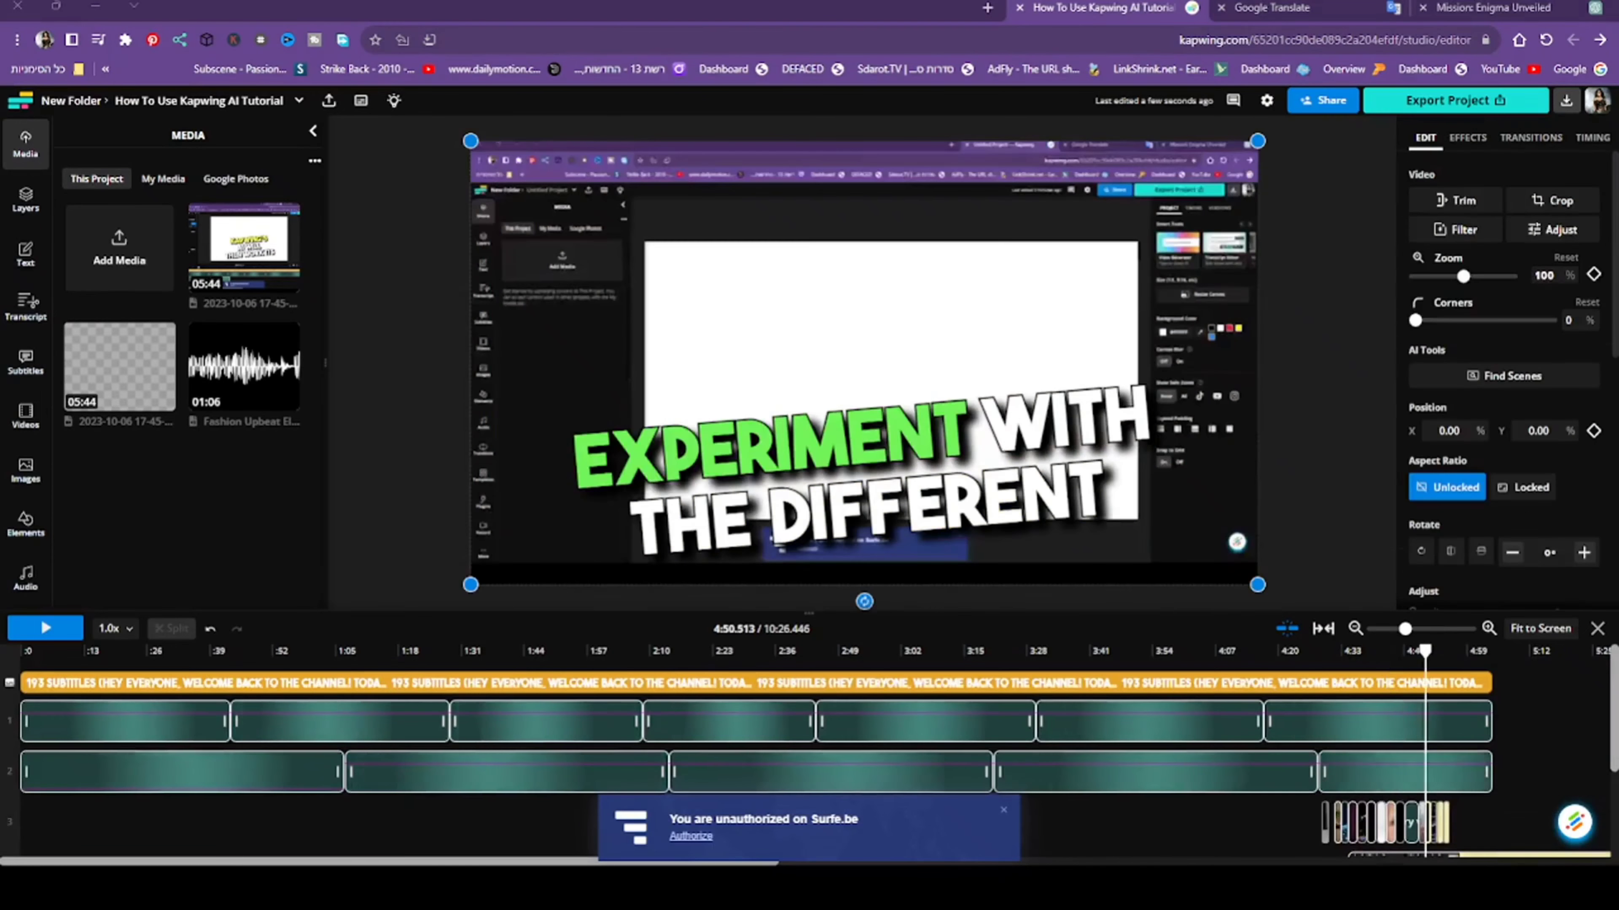
scroll(1426, 762, down, 2)
scroll(809, 752, down, 1)
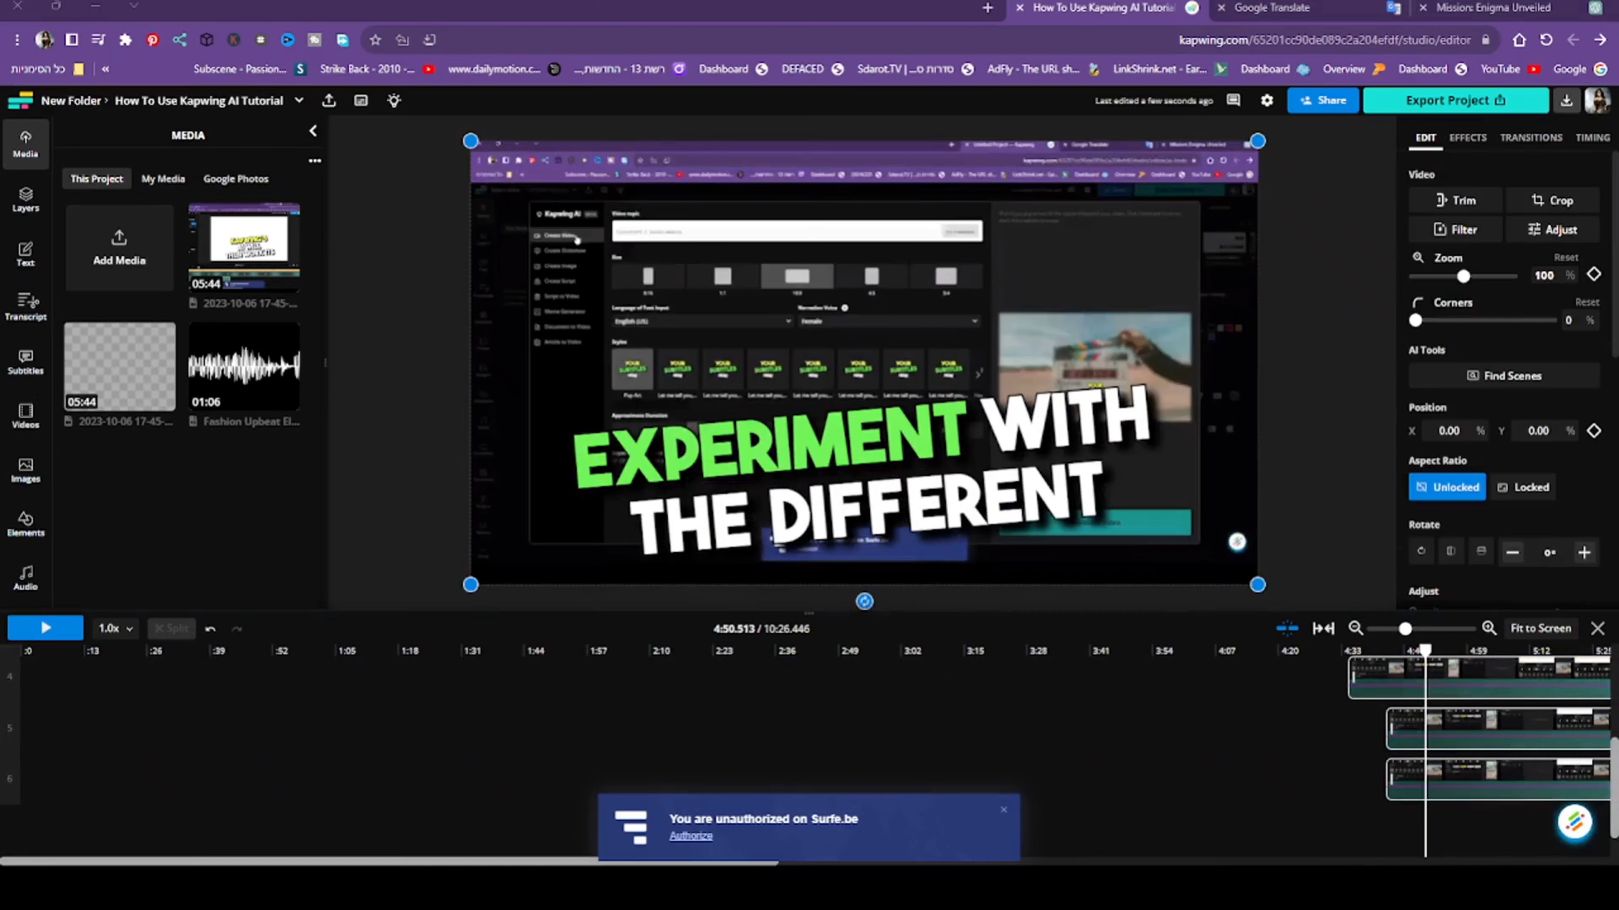
click(1386, 684)
key(Delete)
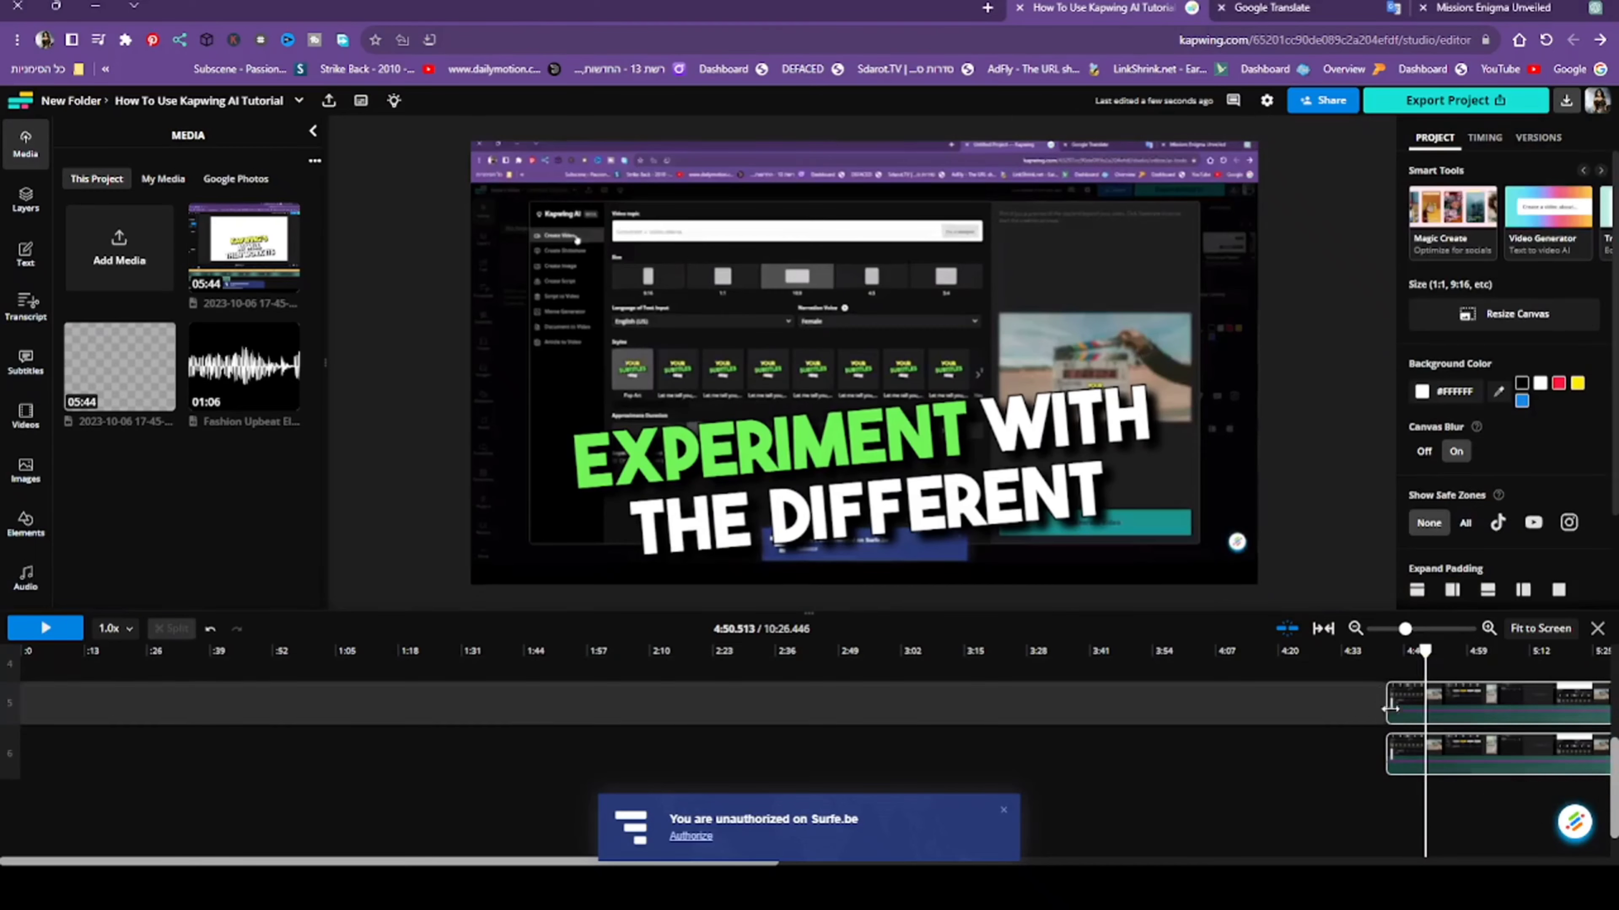
click(1409, 732)
key(Delete)
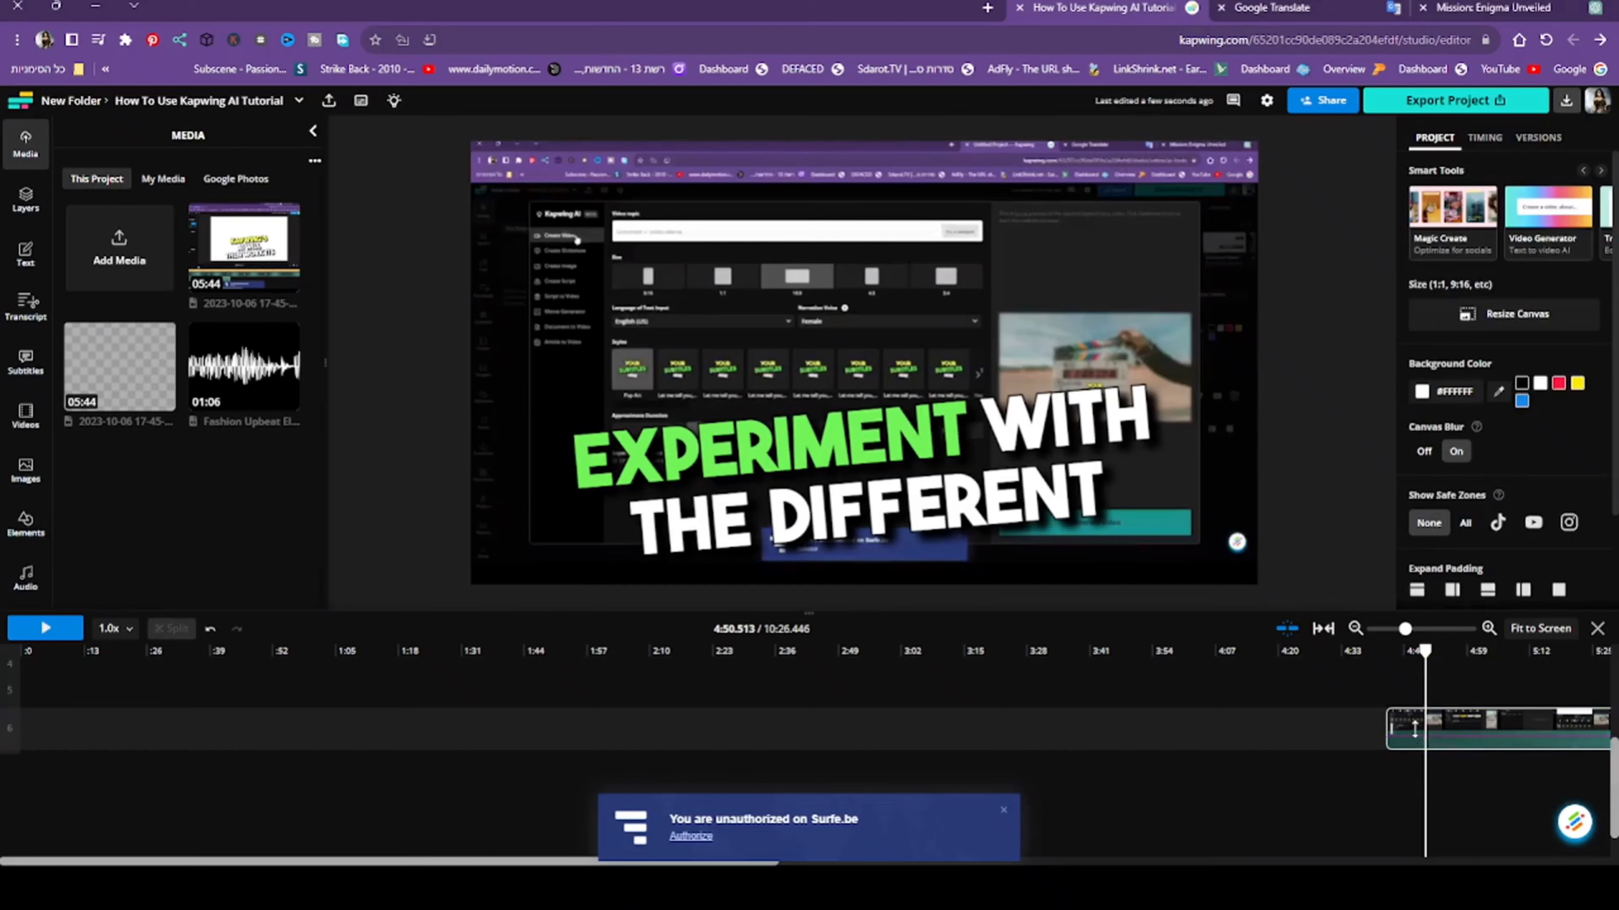
click(1414, 728)
key(Delete)
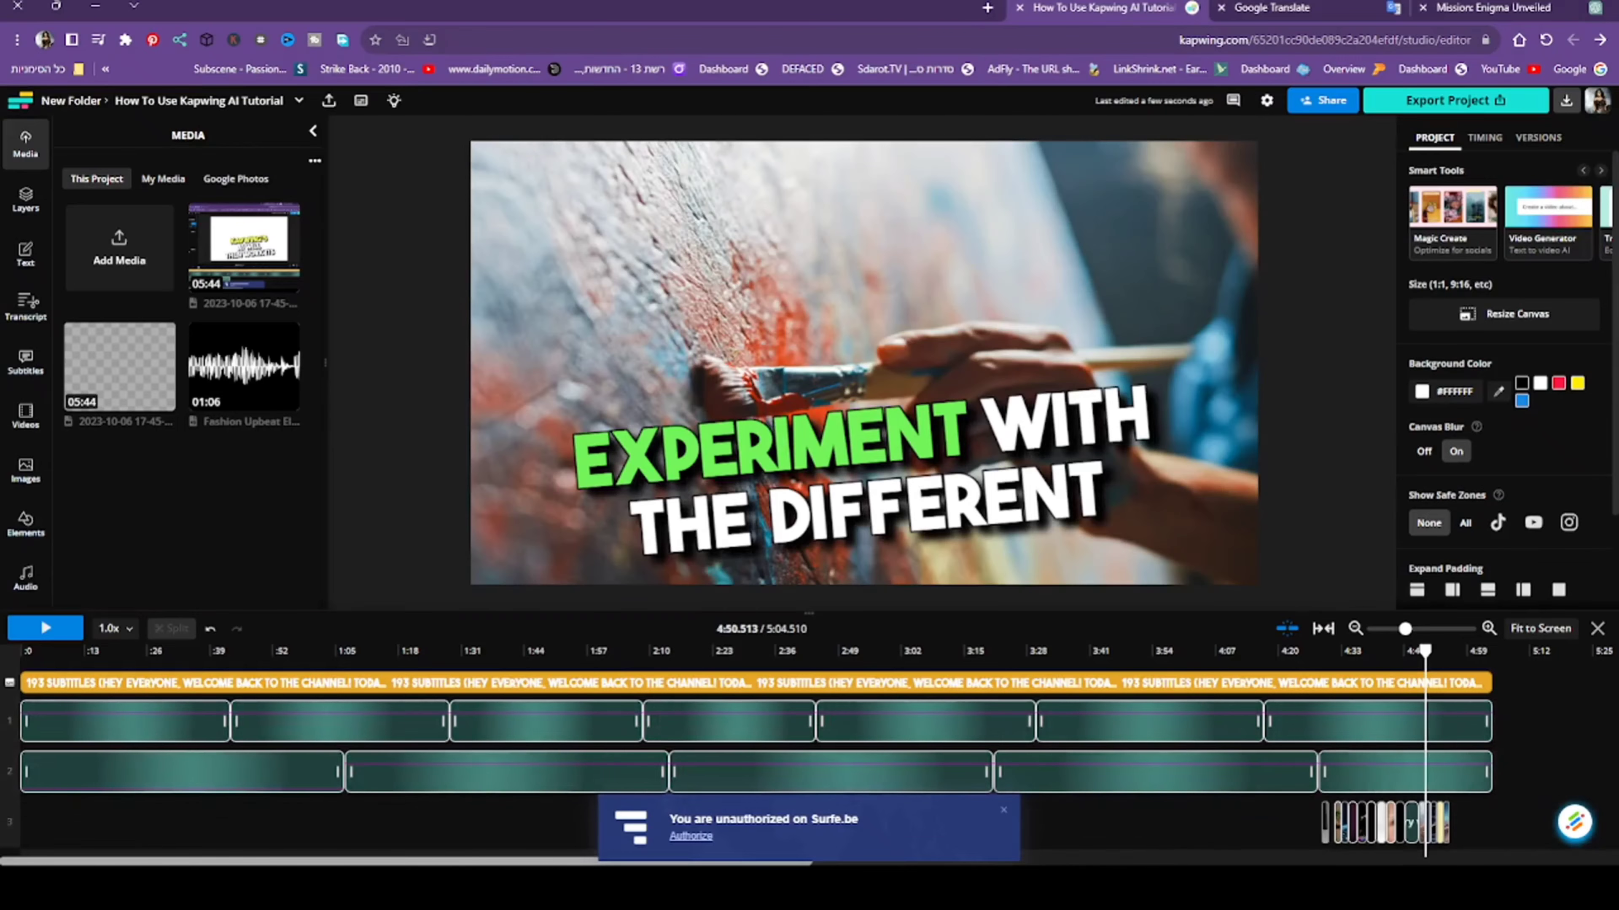
- Add the uploaded 5:44 screen recording to the timeline starting at 0:00
drag(1426, 745, 3, 725)
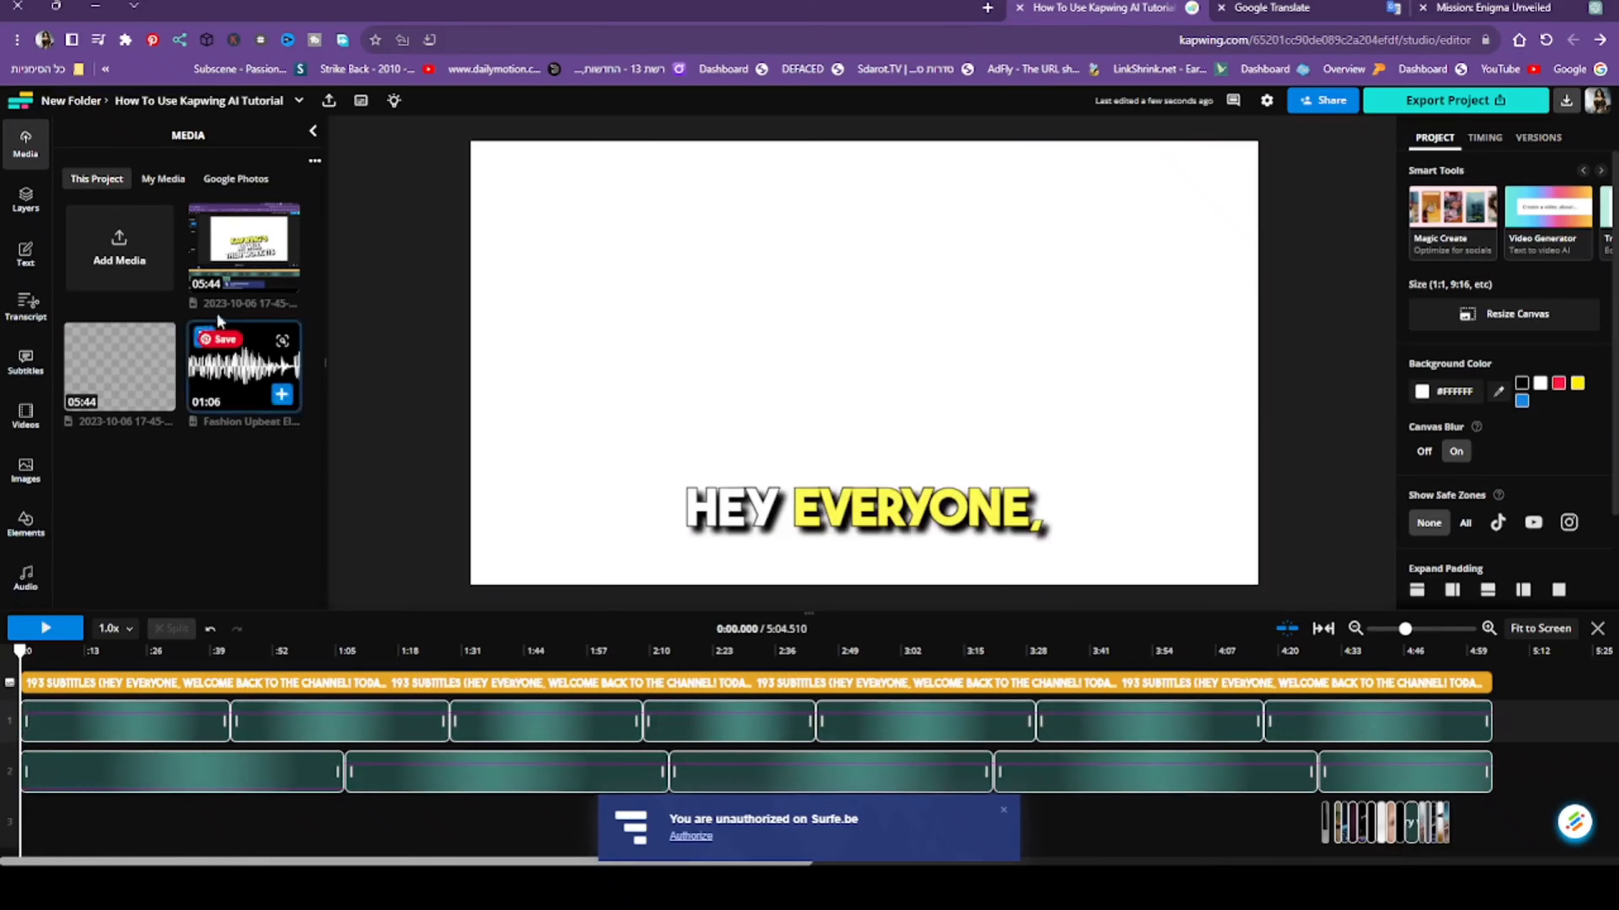
click(281, 275)
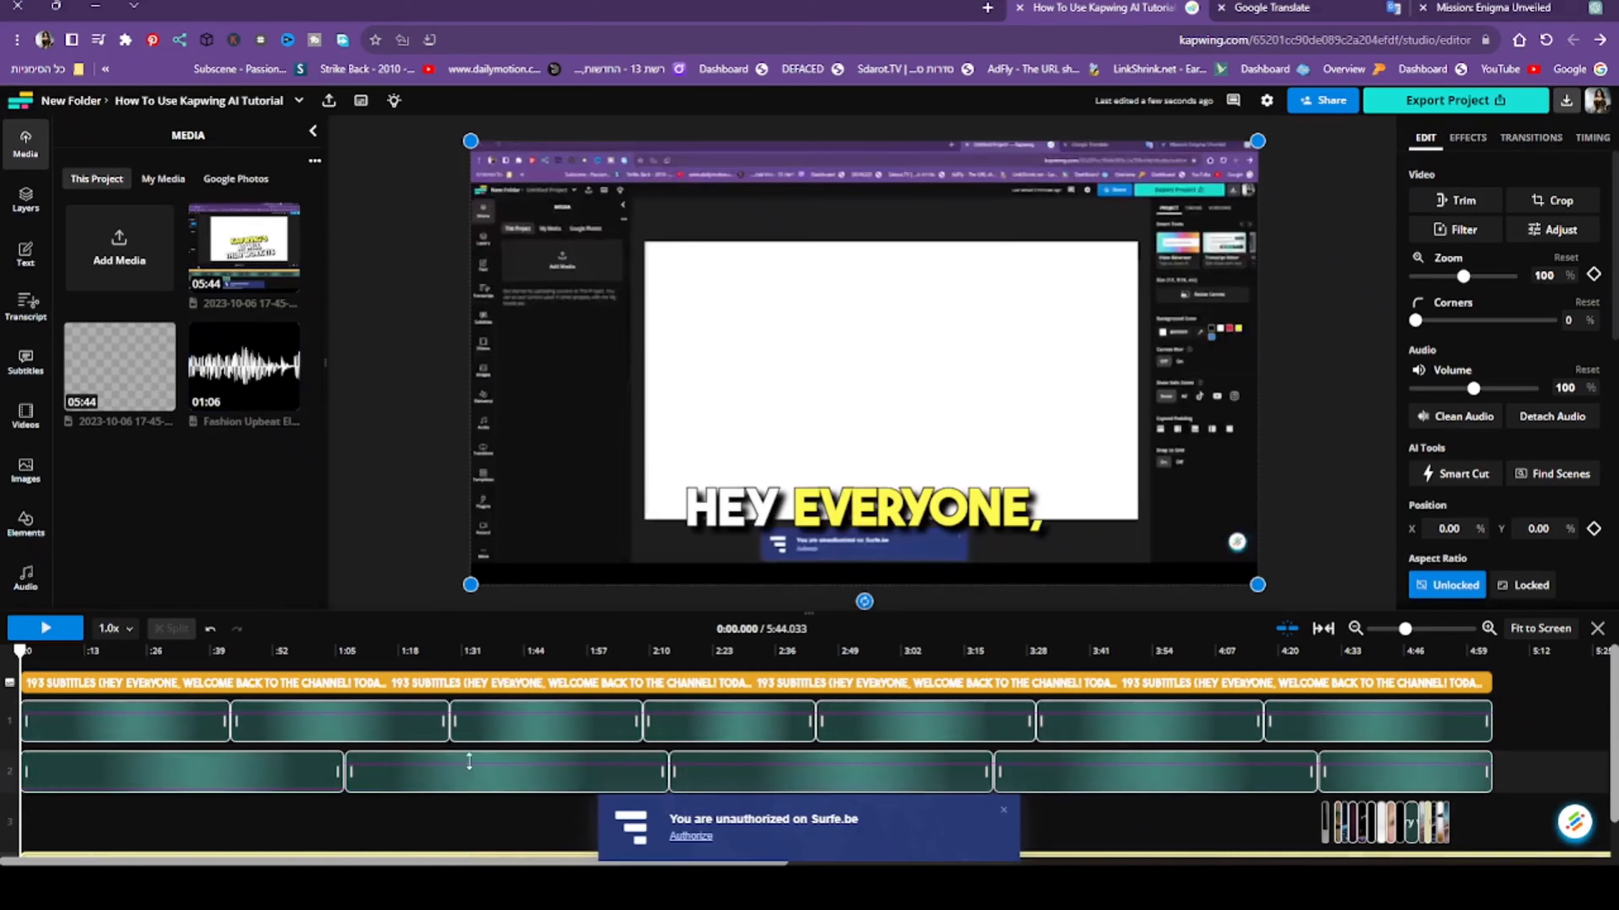
scroll(433, 701, down, 2)
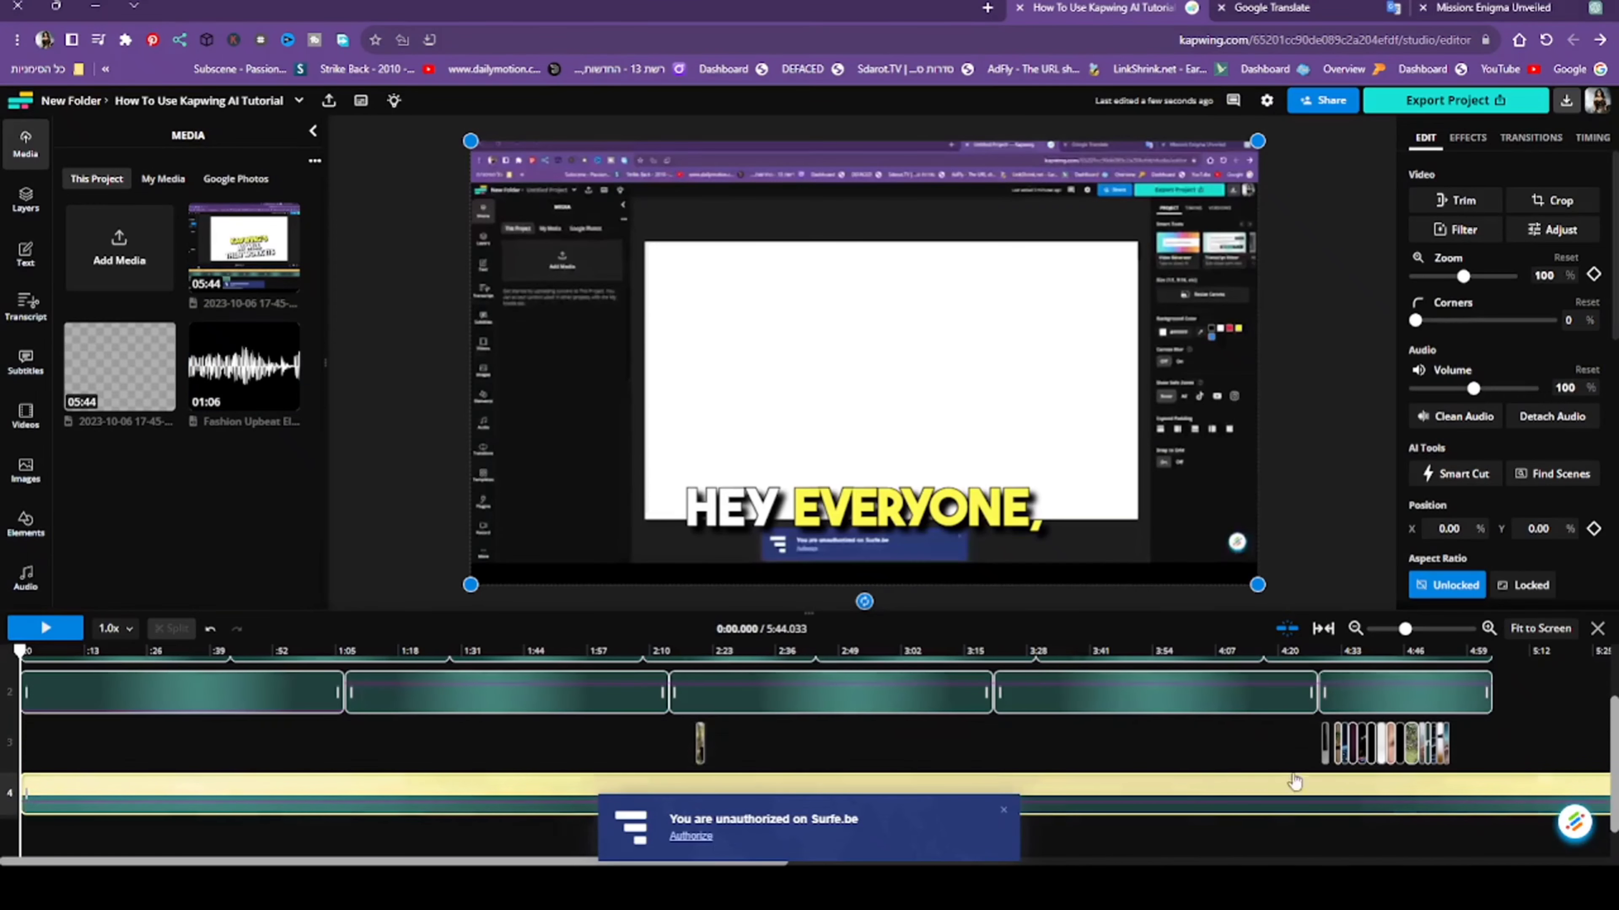
- Remove the stock clips on track 3 from about 4:29 to 4:37
click(516, 738)
click(1336, 752)
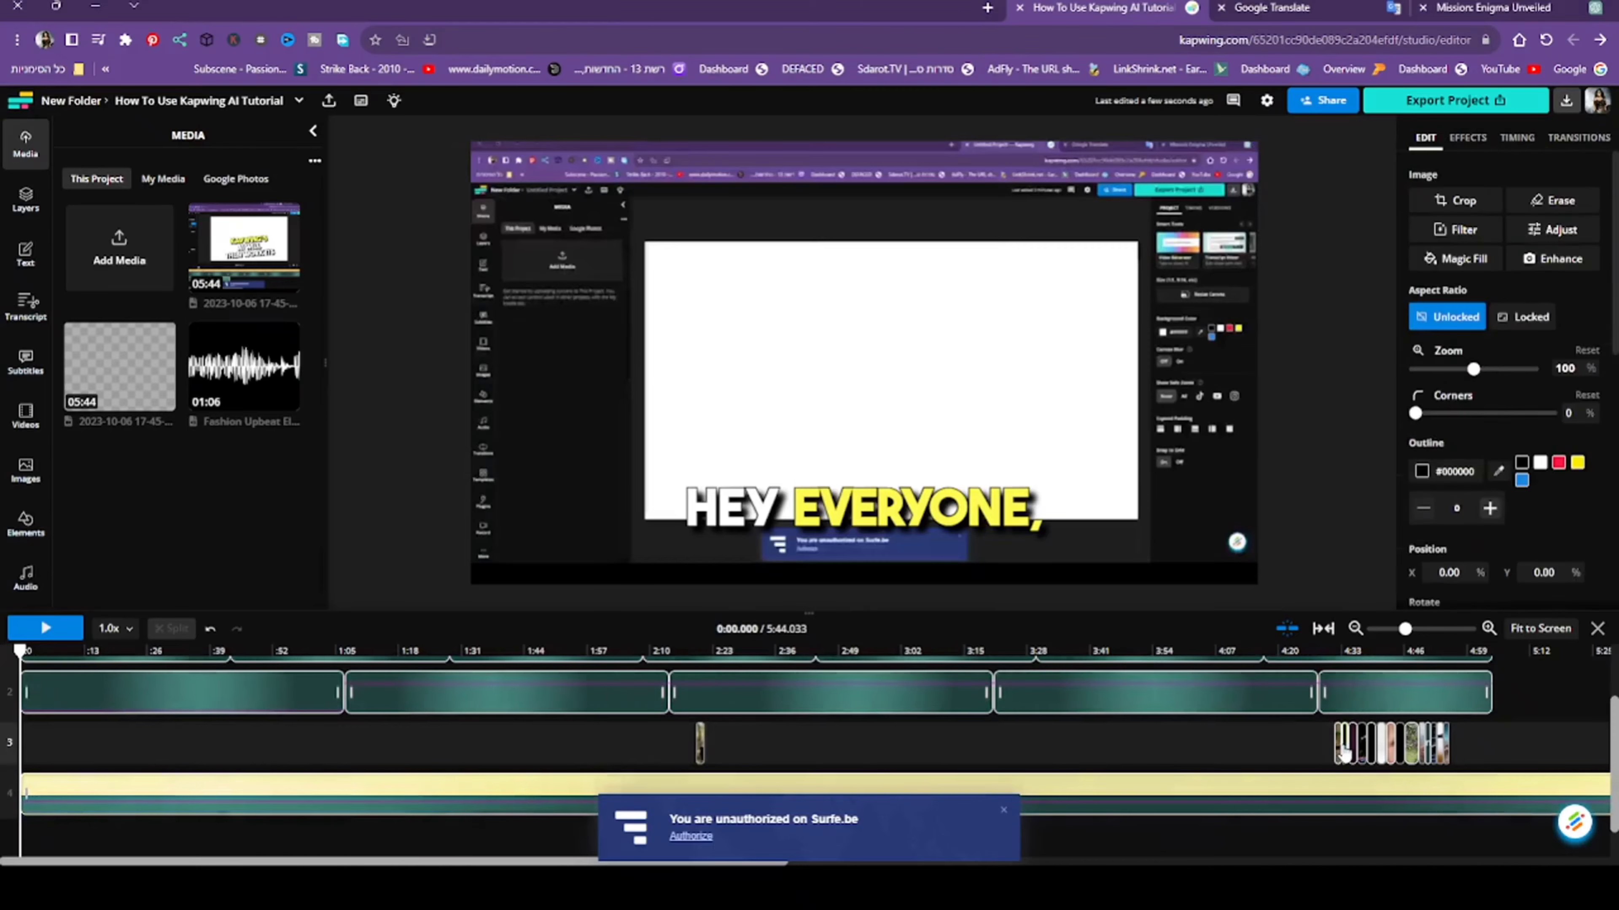
key(Delete)
click(1344, 754)
key(Delete)
click(1348, 752)
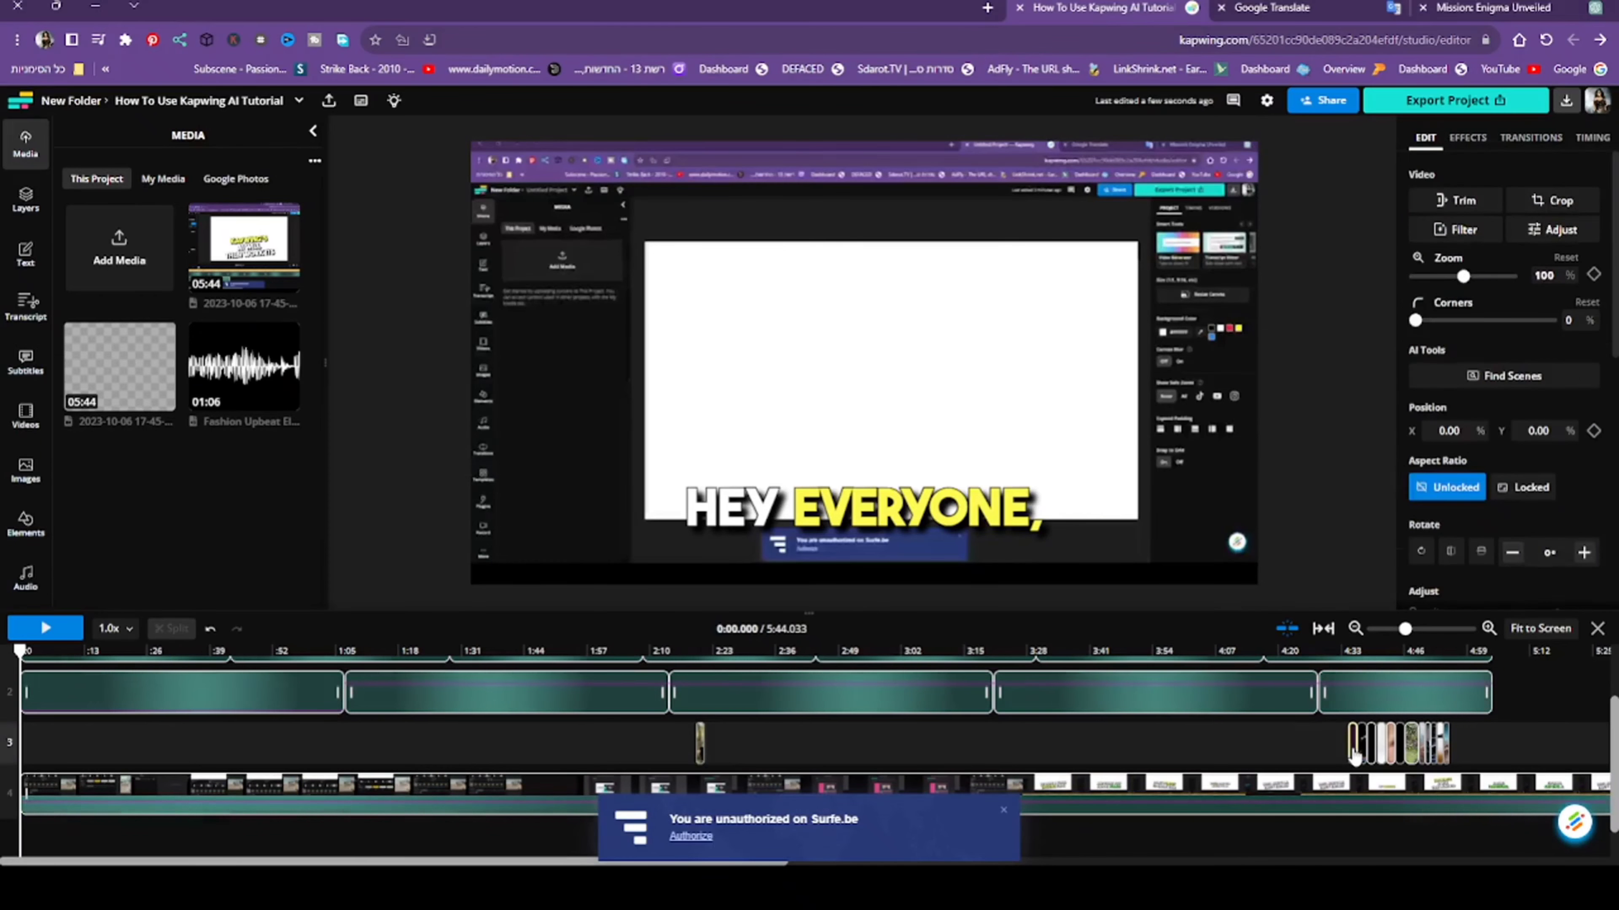
key(Delete)
click(1364, 754)
key(Delete)
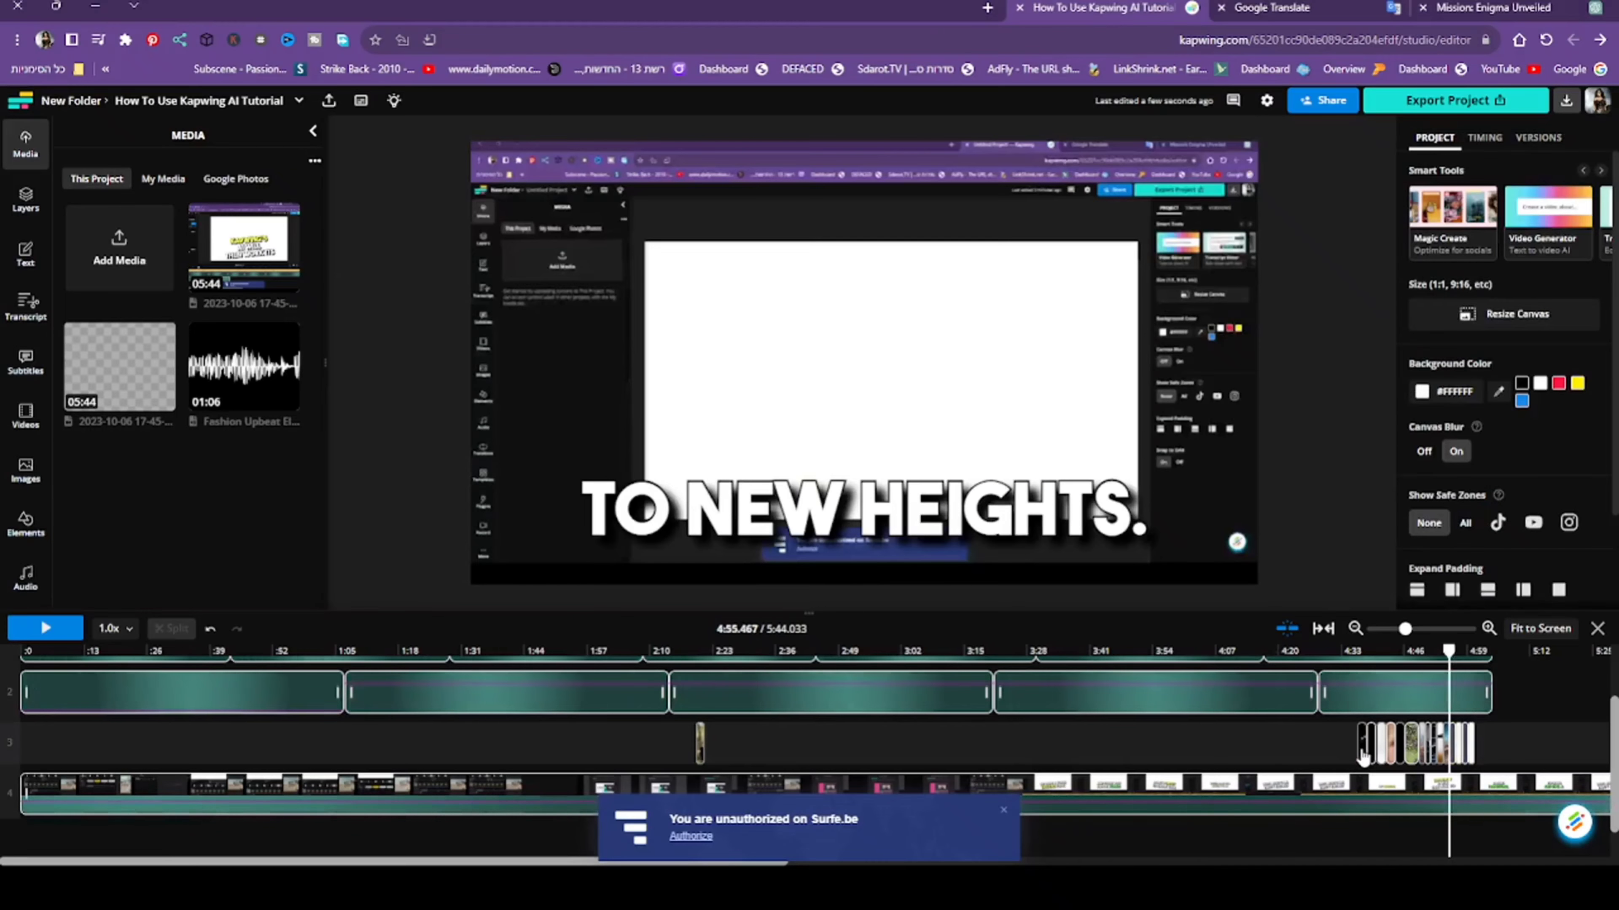
- Delete the stock clips on track 3 between about 4:37 and 4:42
click(1370, 753)
key(Delete)
click(1382, 756)
key(Delete)
click(1386, 757)
key(Delete)
click(1385, 757)
key(Delete)
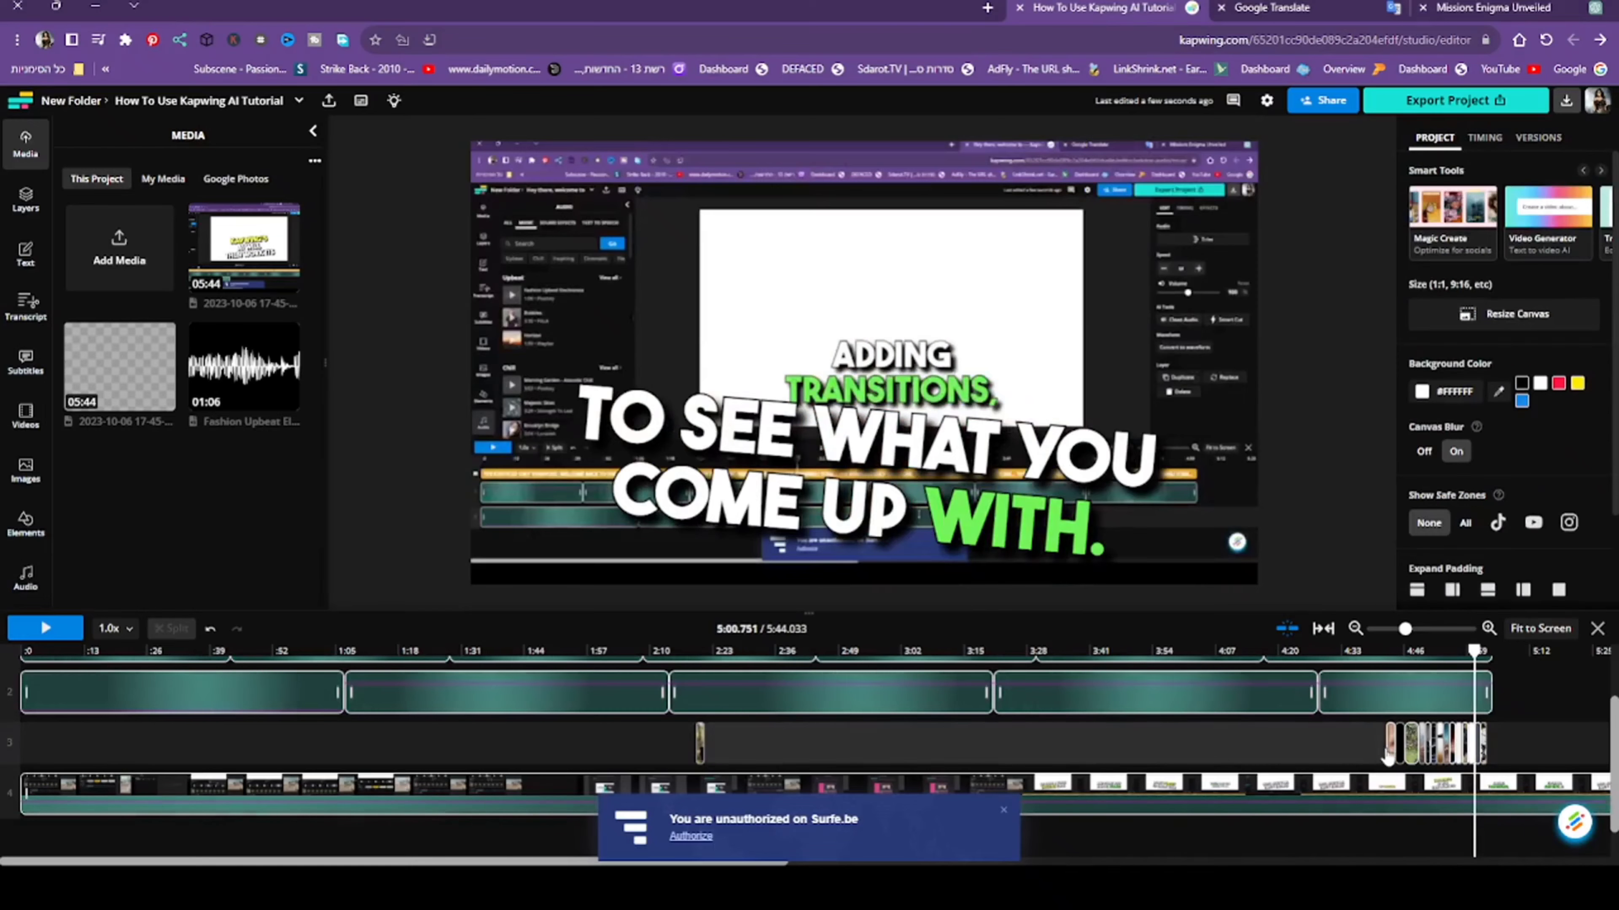
- Clear the stock clips on track 3 from about 4:42 to 4:49
click(1392, 756)
key(Delete)
click(1399, 756)
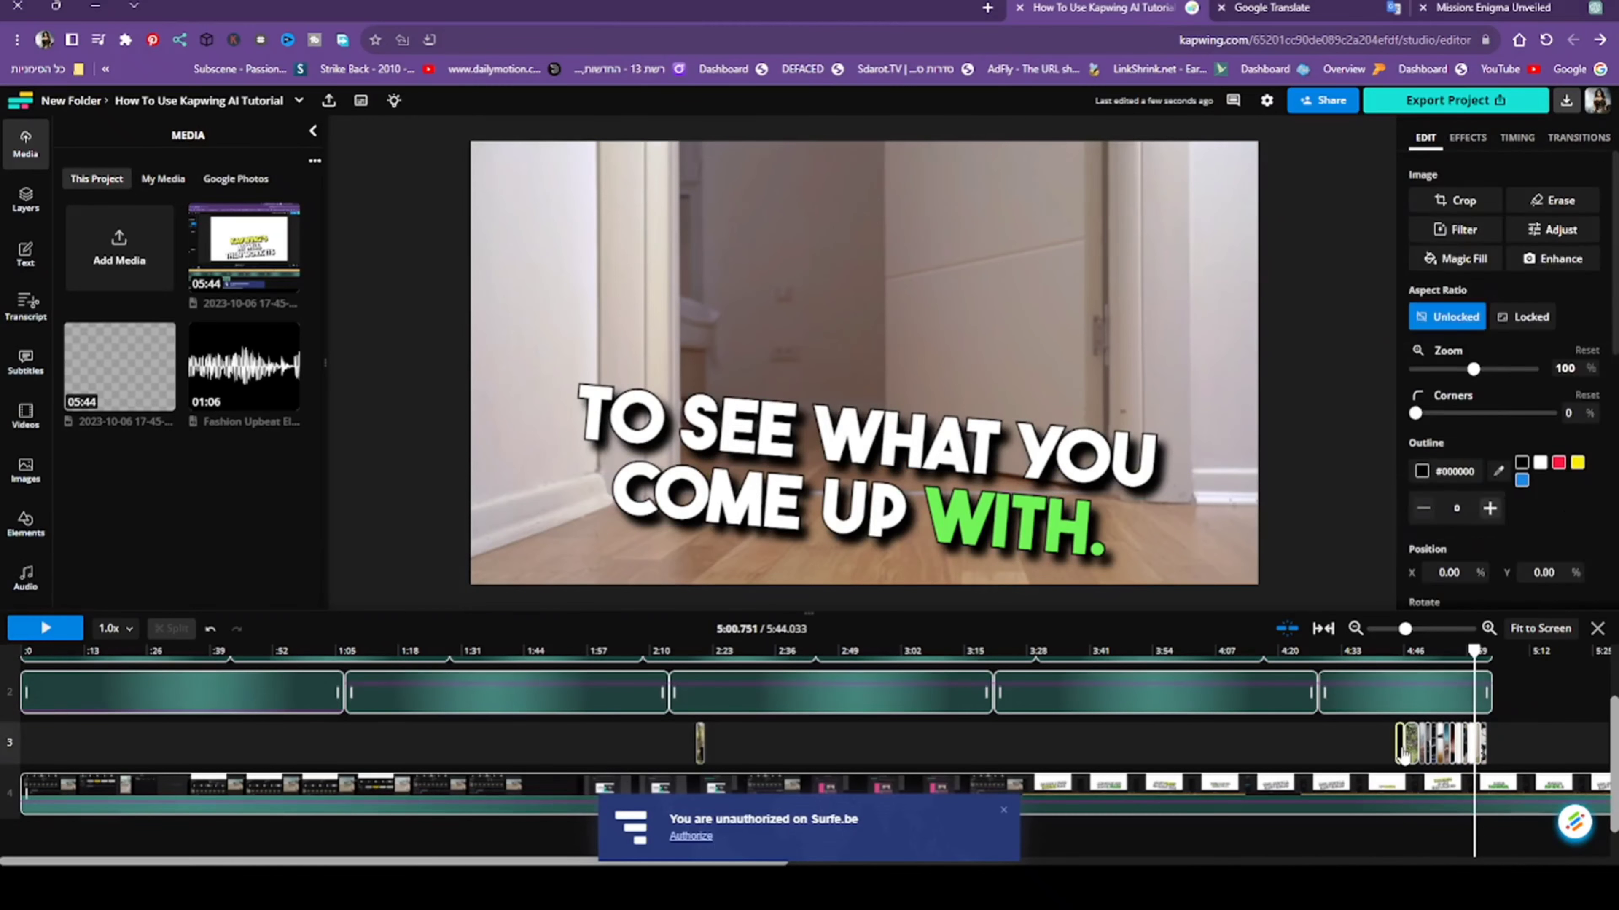
key(Delete)
click(1408, 756)
key(Delete)
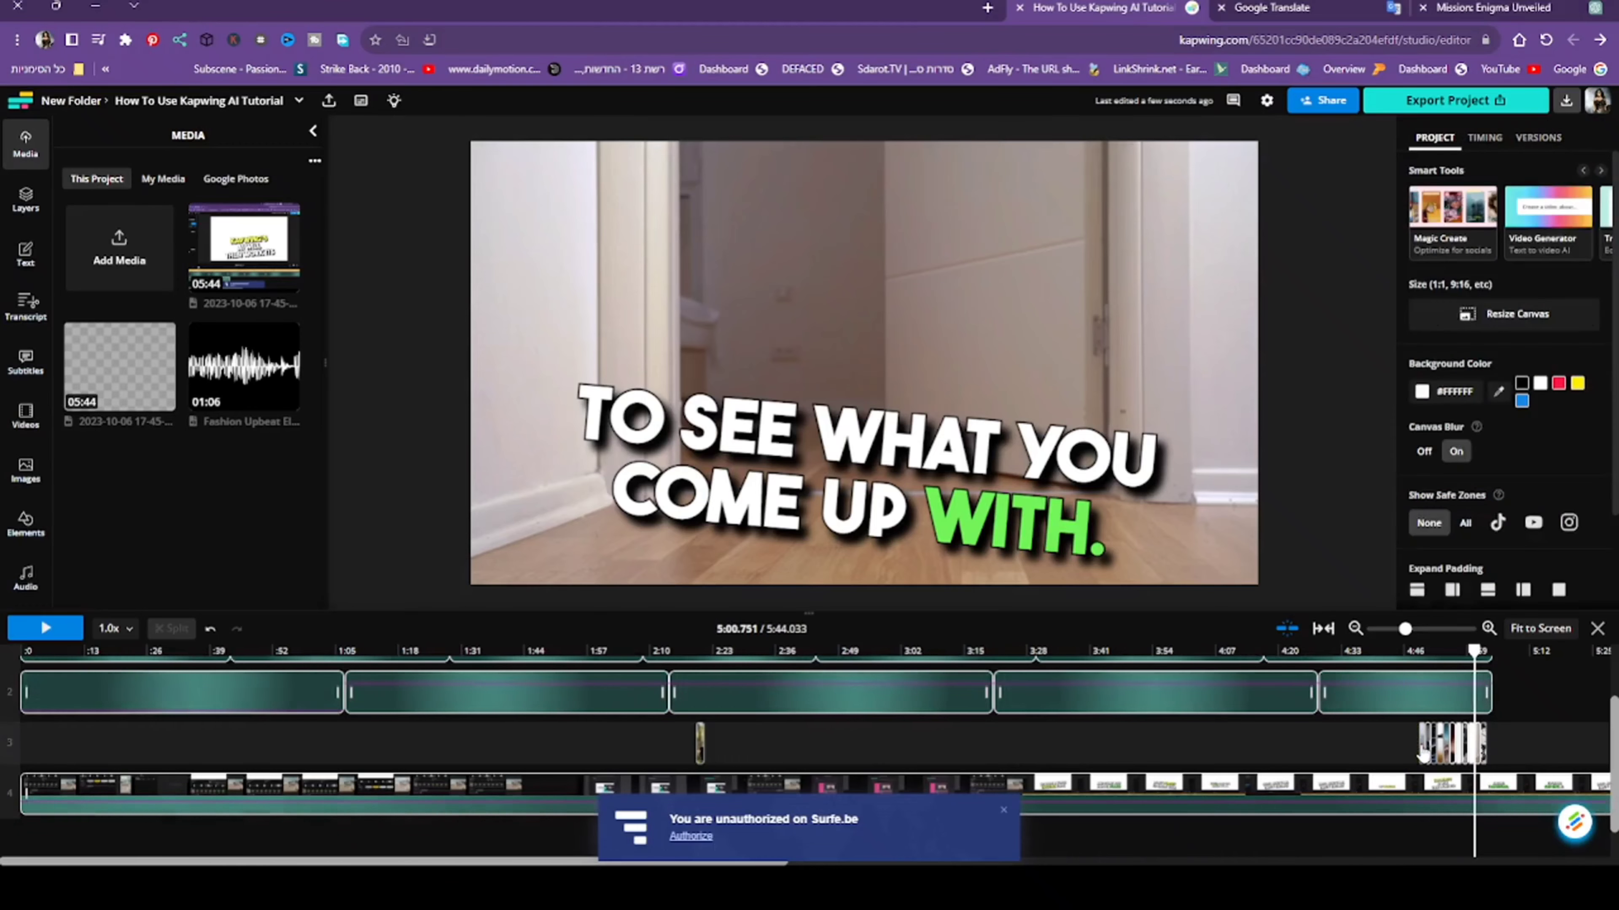
- Delete the stock clips on track 3 between about 4:49 and 4:55
click(1421, 755)
key(Delete)
click(1430, 754)
key(Delete)
click(1433, 754)
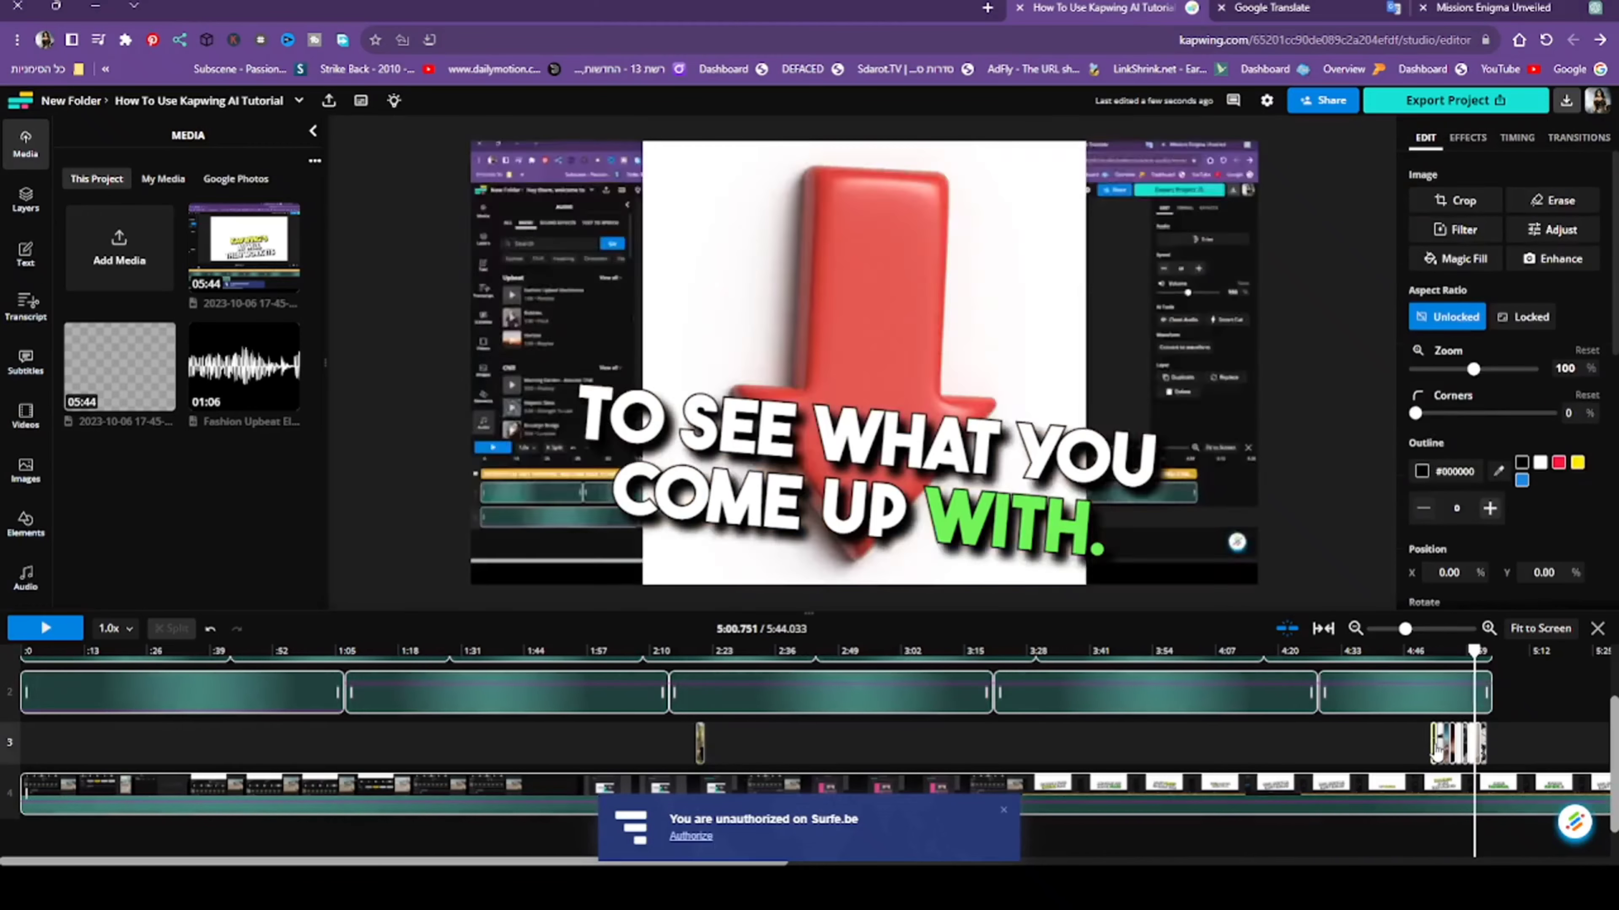
key(Delete)
click(1447, 753)
key(Delete)
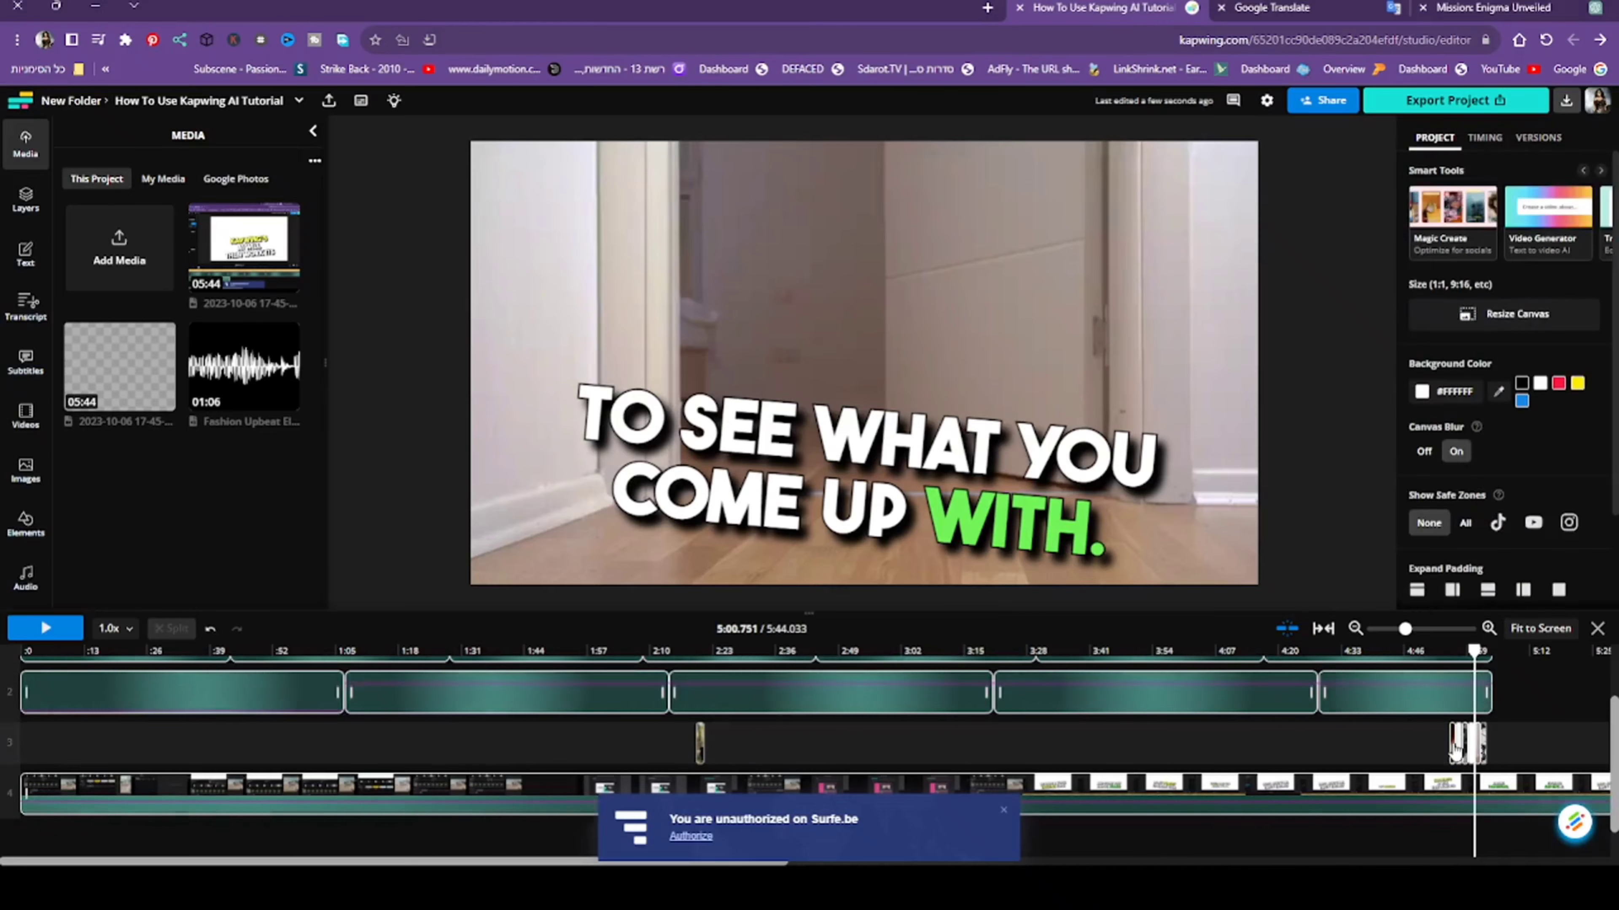
- Remove the last stock clips on track 3 from about 4:55 to the end of the narration
click(1454, 752)
key(Delete)
click(1462, 751)
key(Delete)
click(1468, 746)
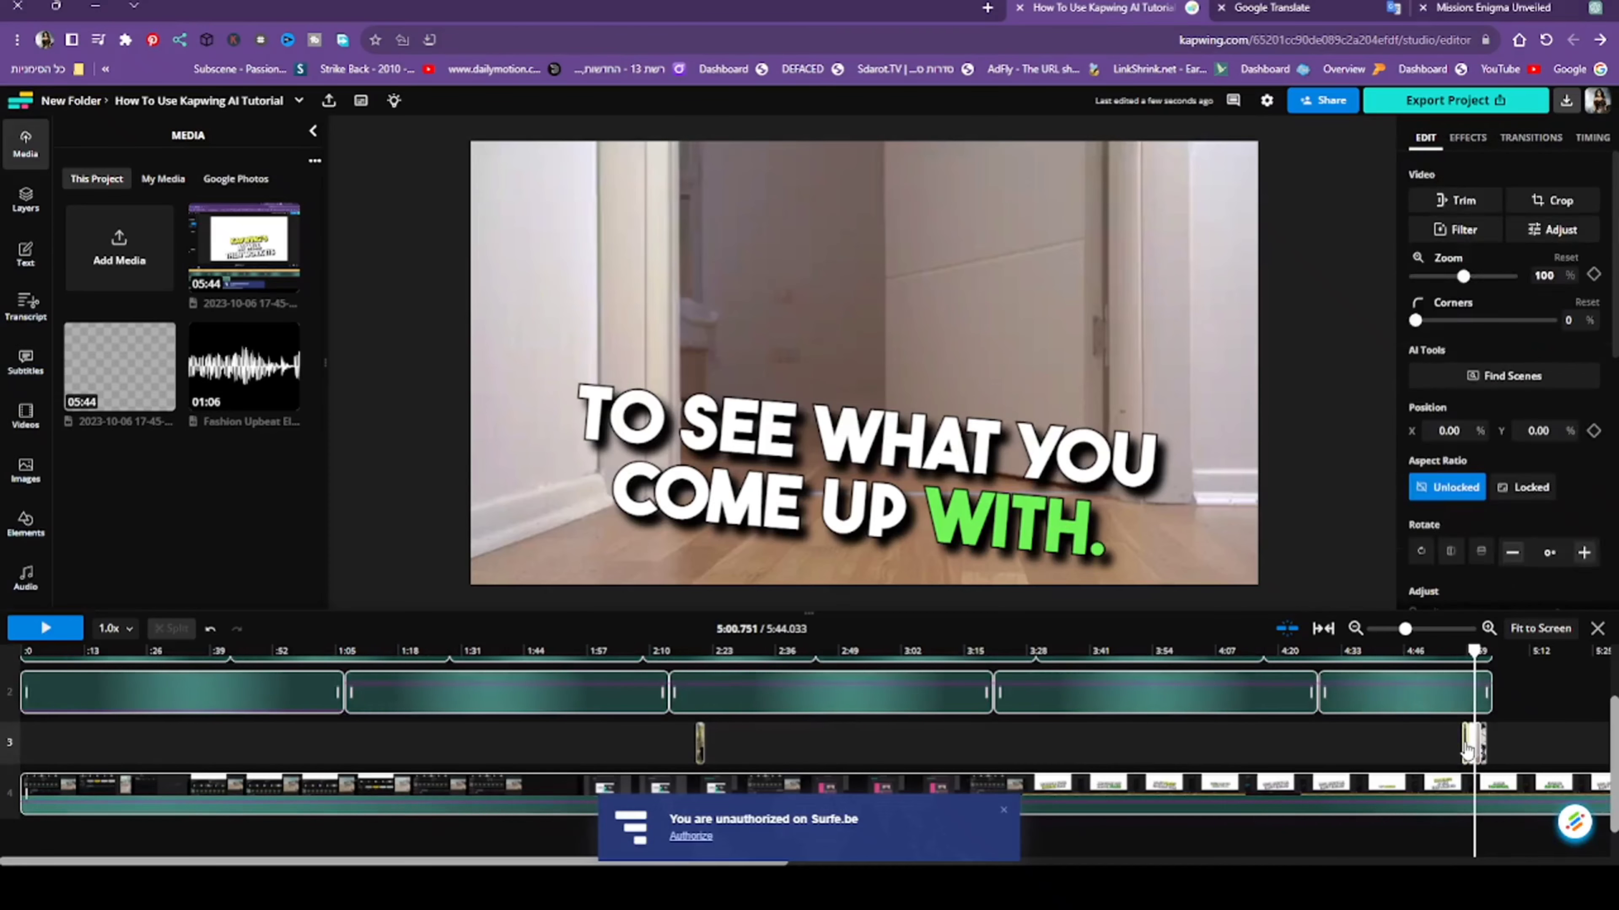
key(Delete)
click(1477, 749)
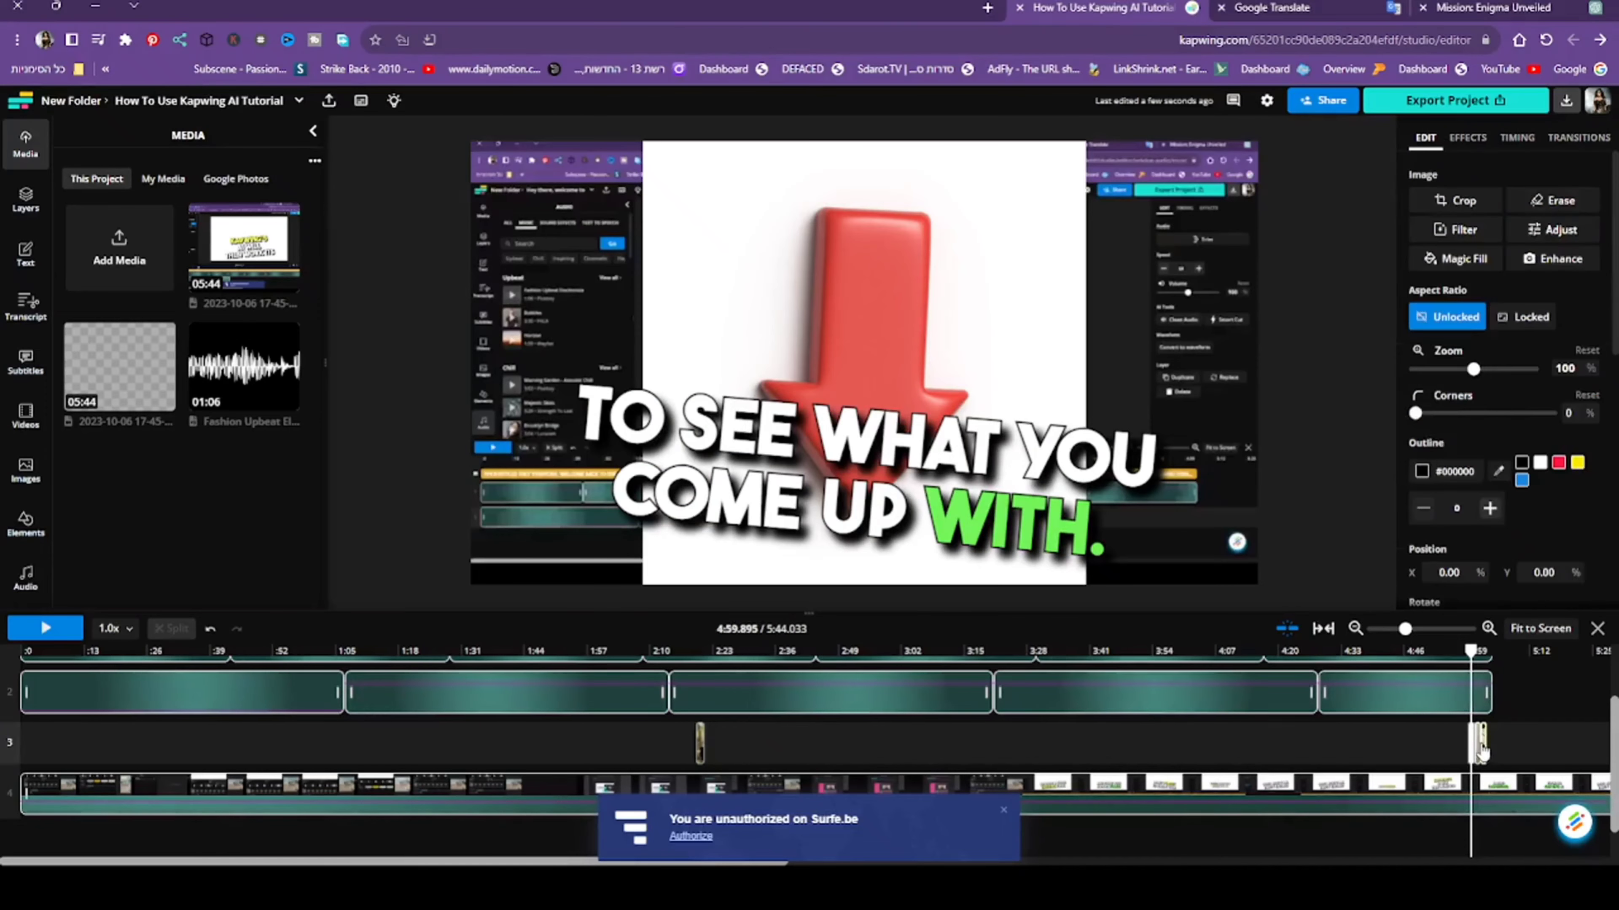
key(Delete)
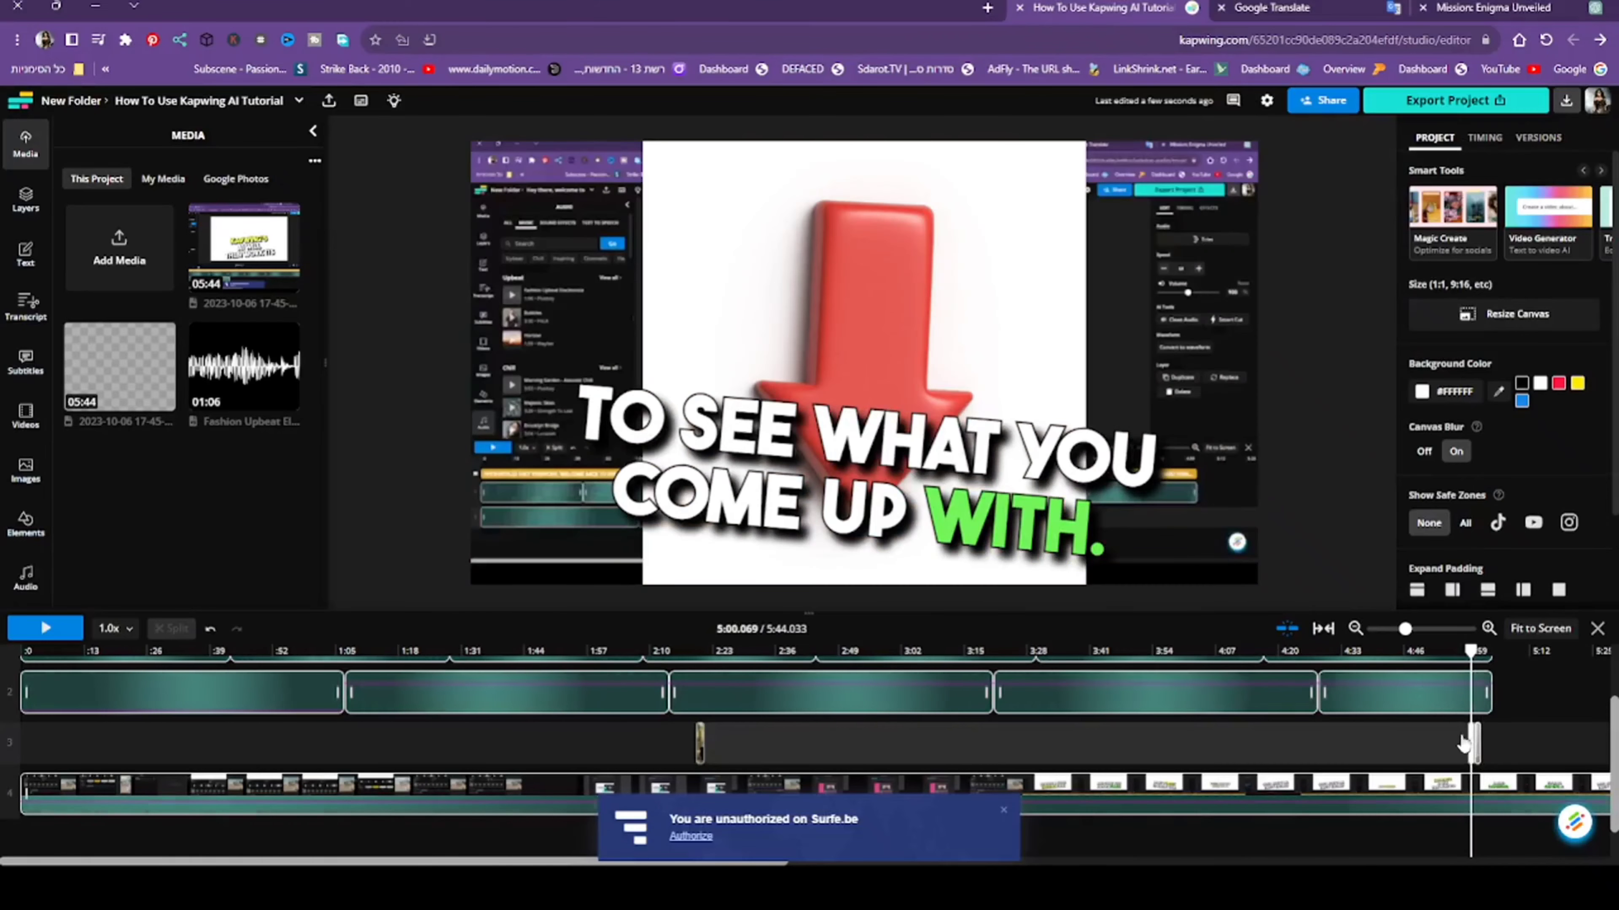
drag(1478, 747, 1515, 737)
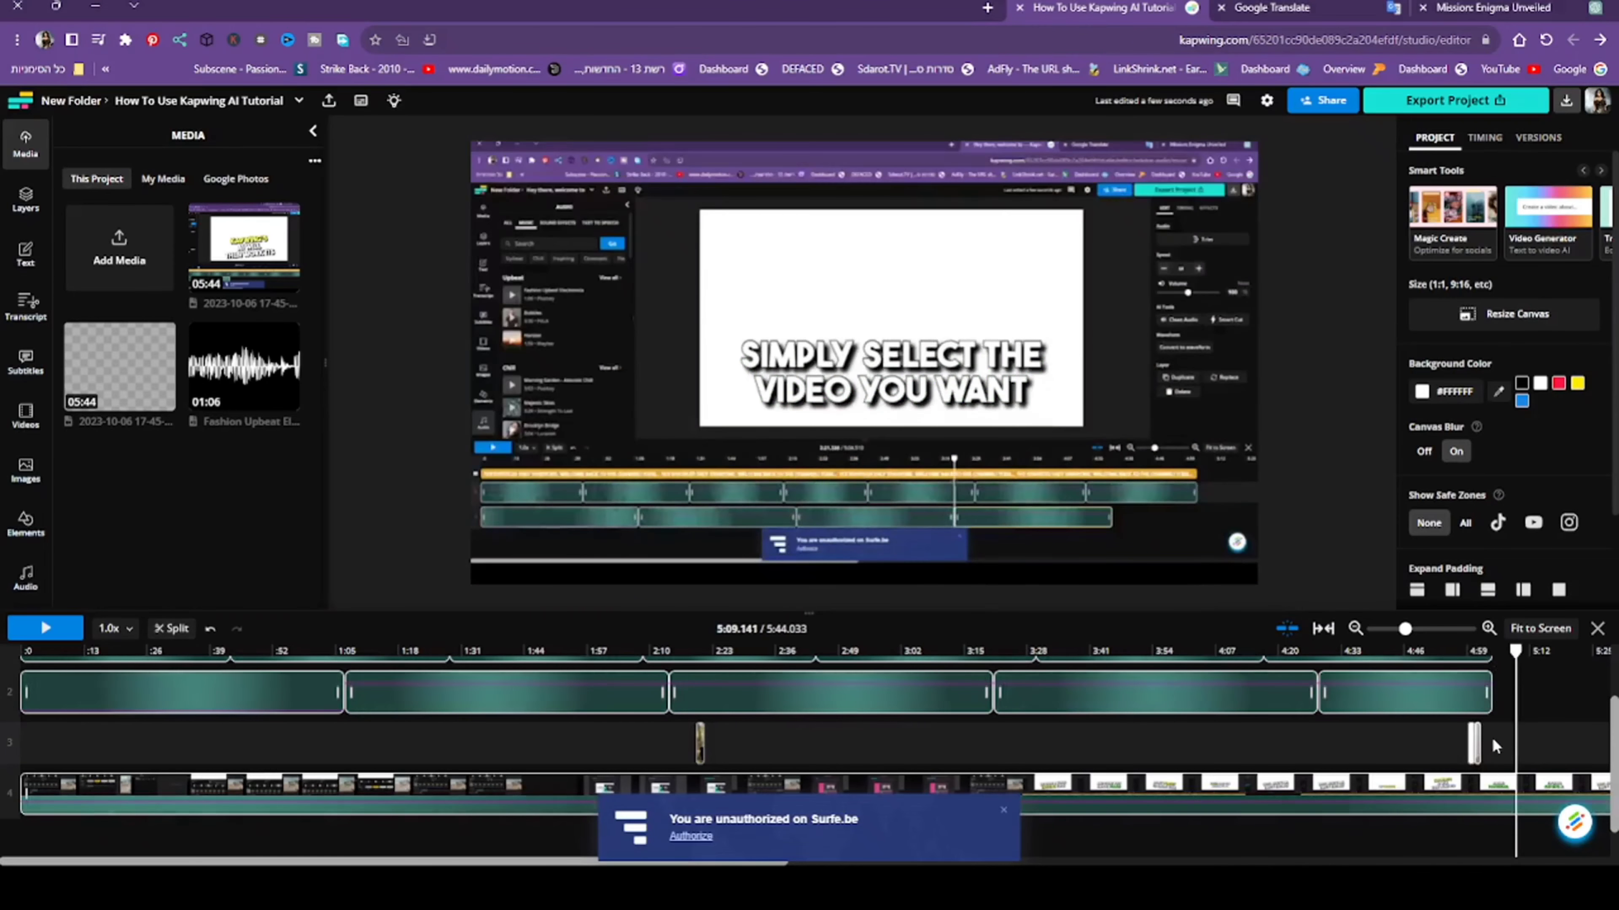
click(1476, 745)
key(Delete)
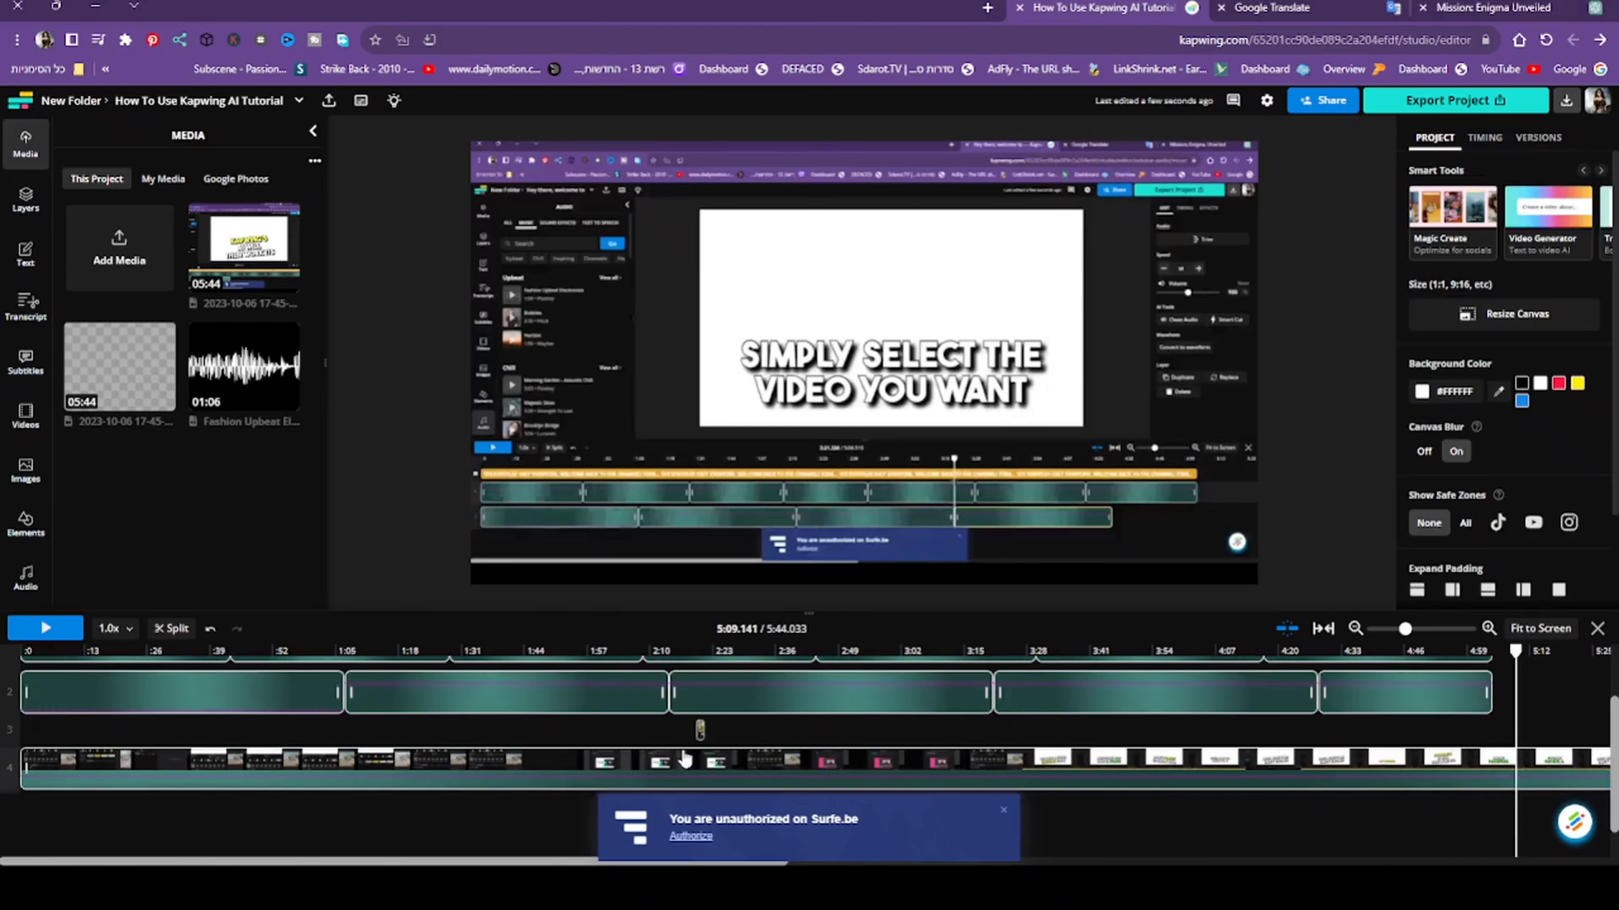
- Delete the leftover stock clip near 2:20 and move the screen recording up to track 3
click(700, 732)
key(Delete)
drag(681, 773, 683, 741)
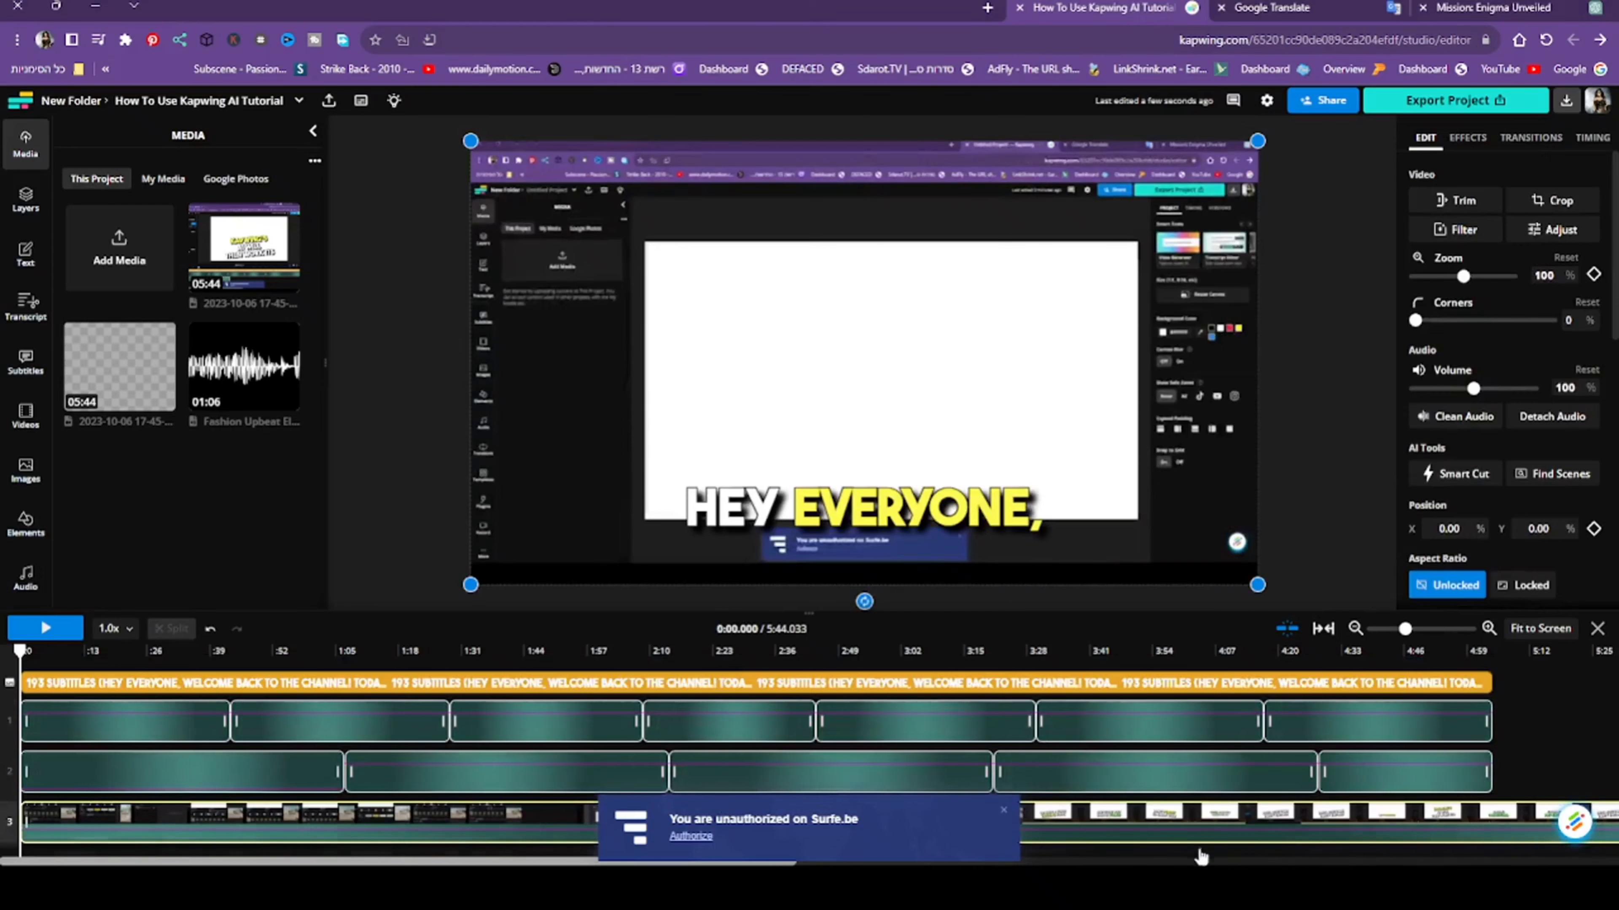
- Adjust the last narration clip's end to about 5:04 and extend the final background music clip to about 5:35
click(1485, 725)
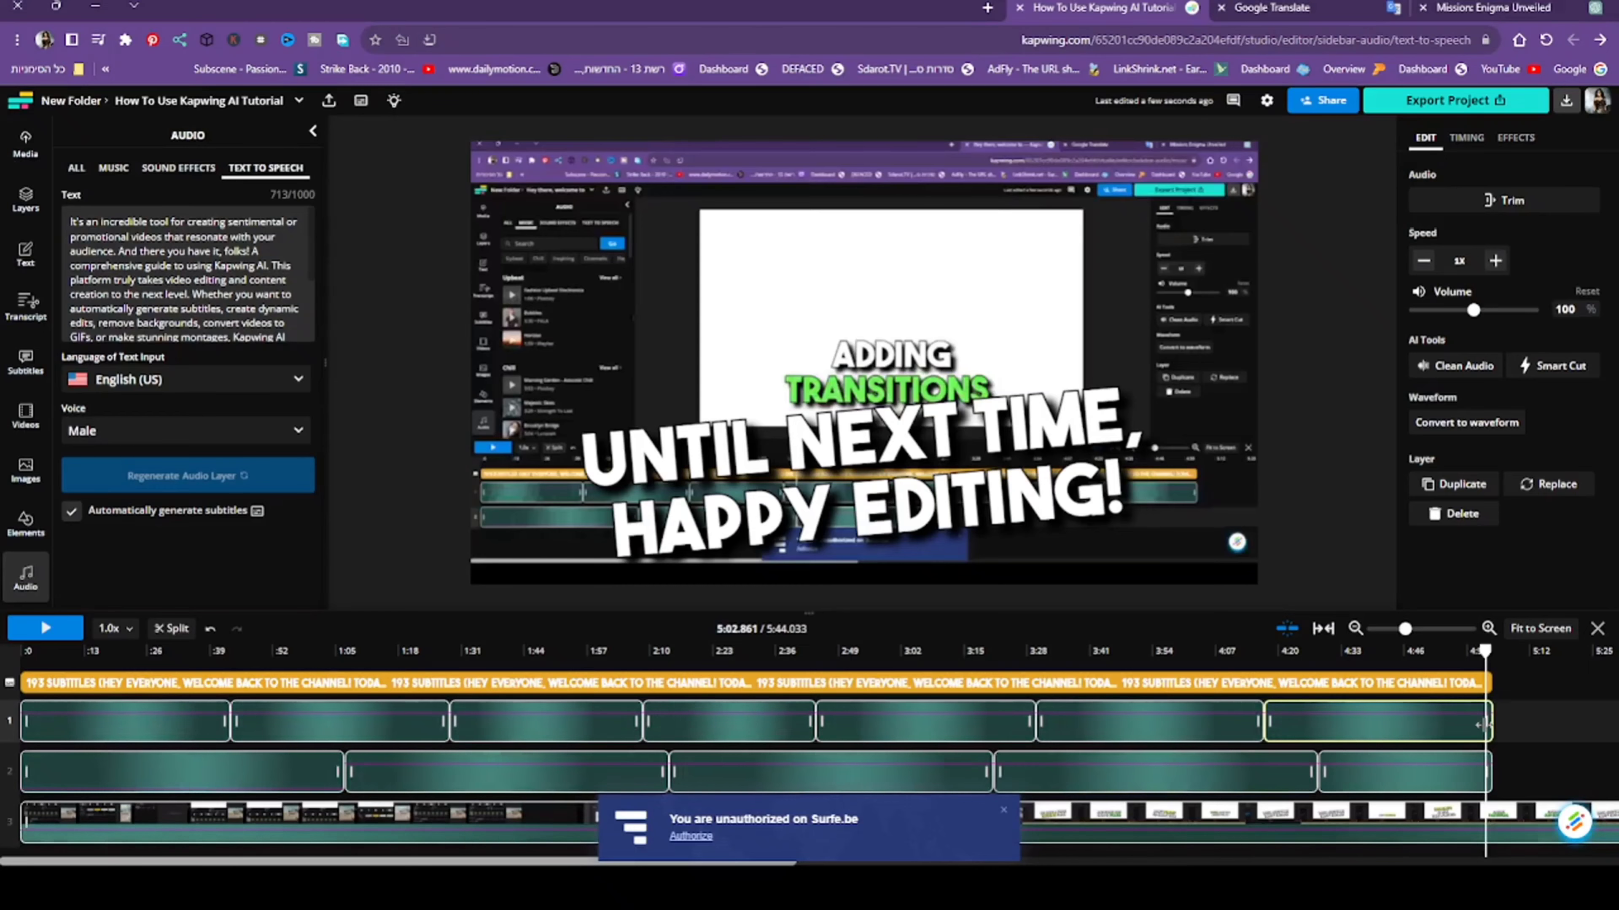
drag(1482, 726, 1377, 733)
mouse_move(1482, 726)
mouse_down()
mouse_move(1382, 733)
mouse_move(1491, 727)
mouse_up()
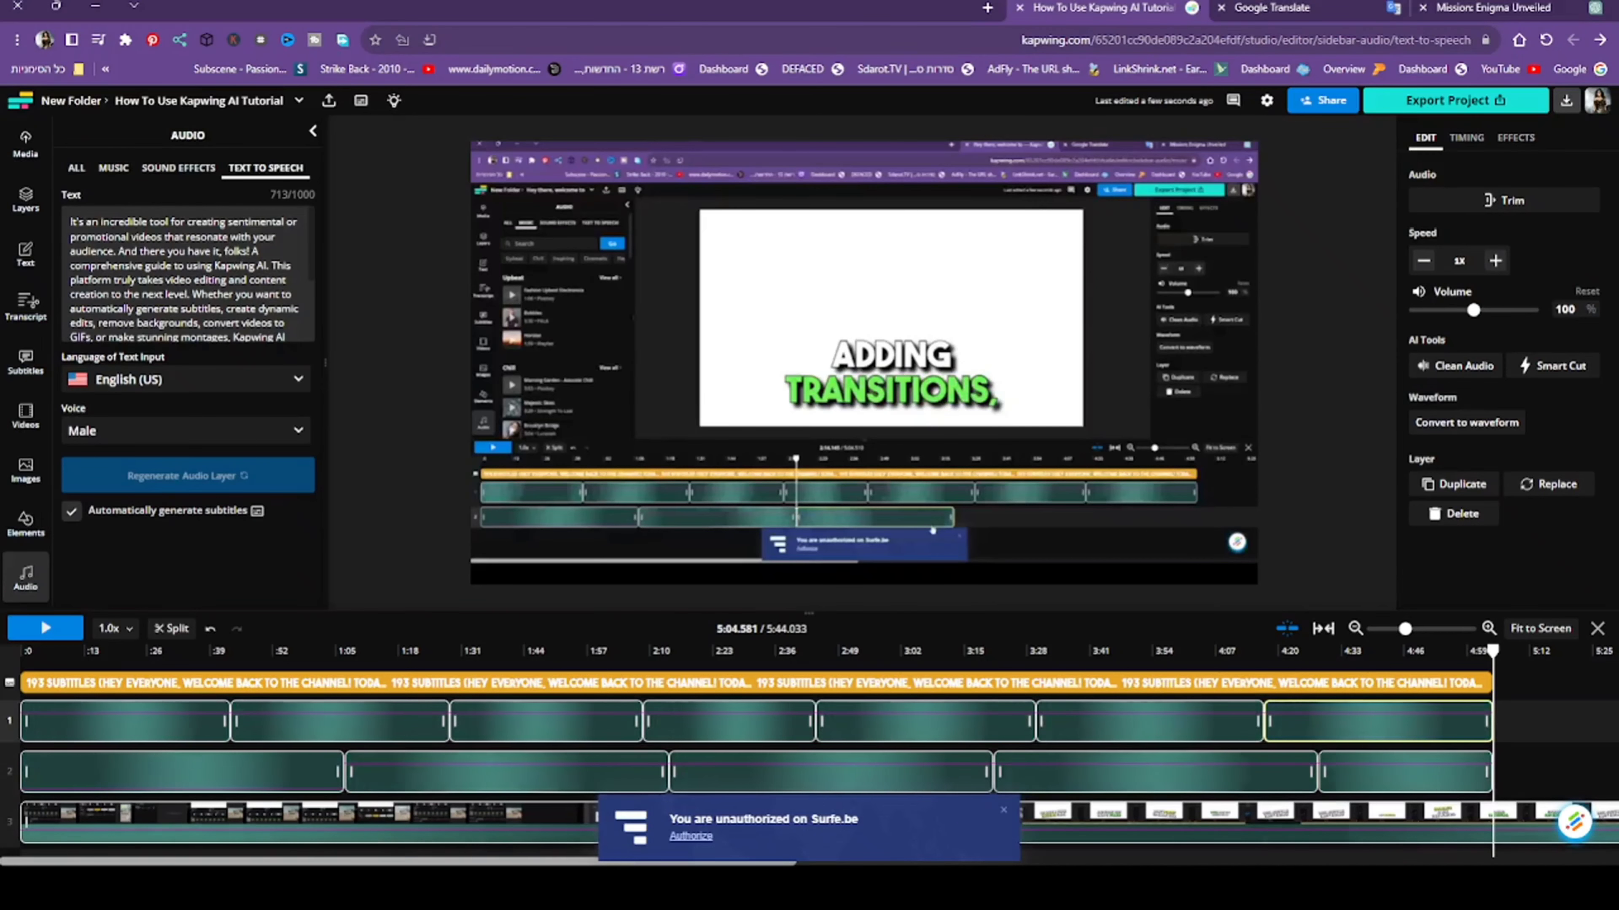
drag(1485, 778, 1478, 773)
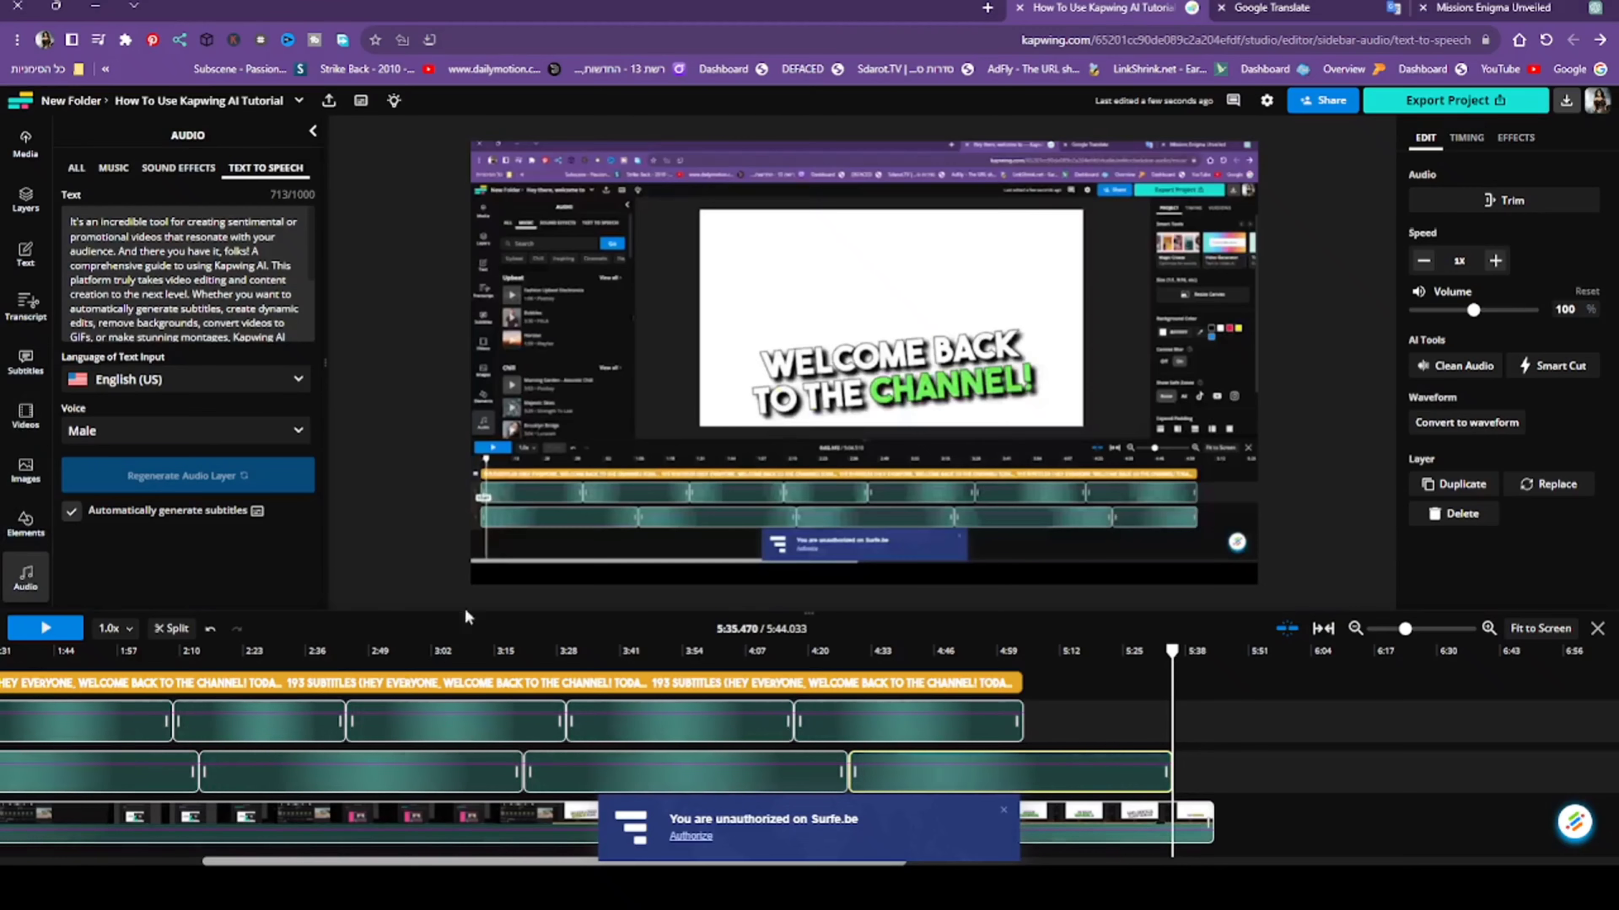
click(188, 862)
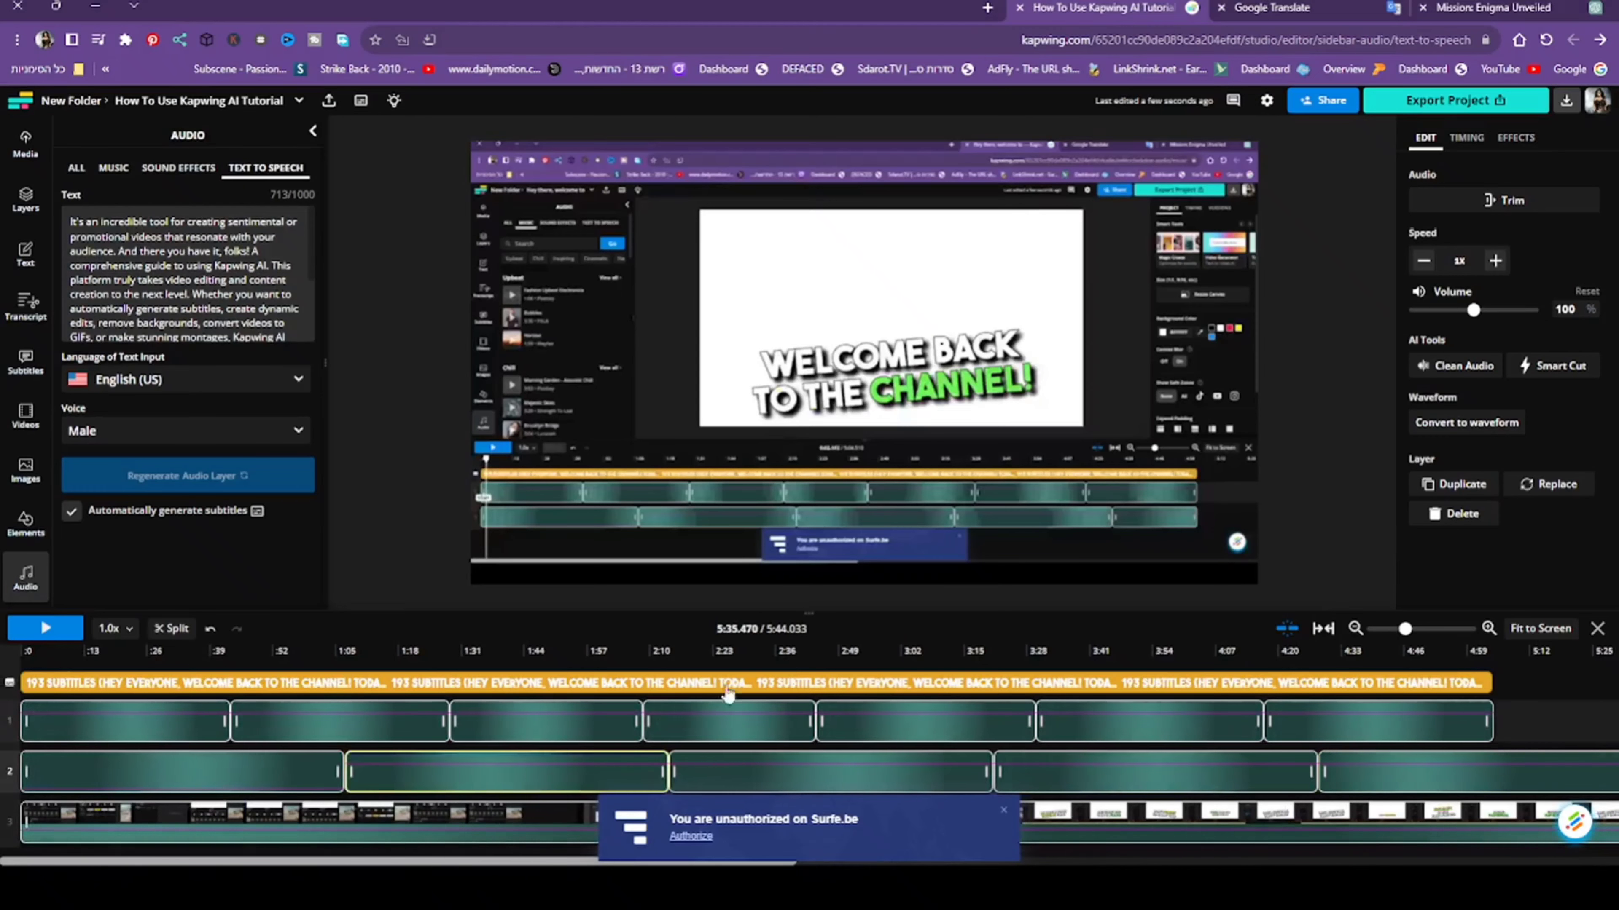
- Set the volume of the background music clips on track 2, from the second to the last, to 10%
drag(1448, 310, 1426, 311)
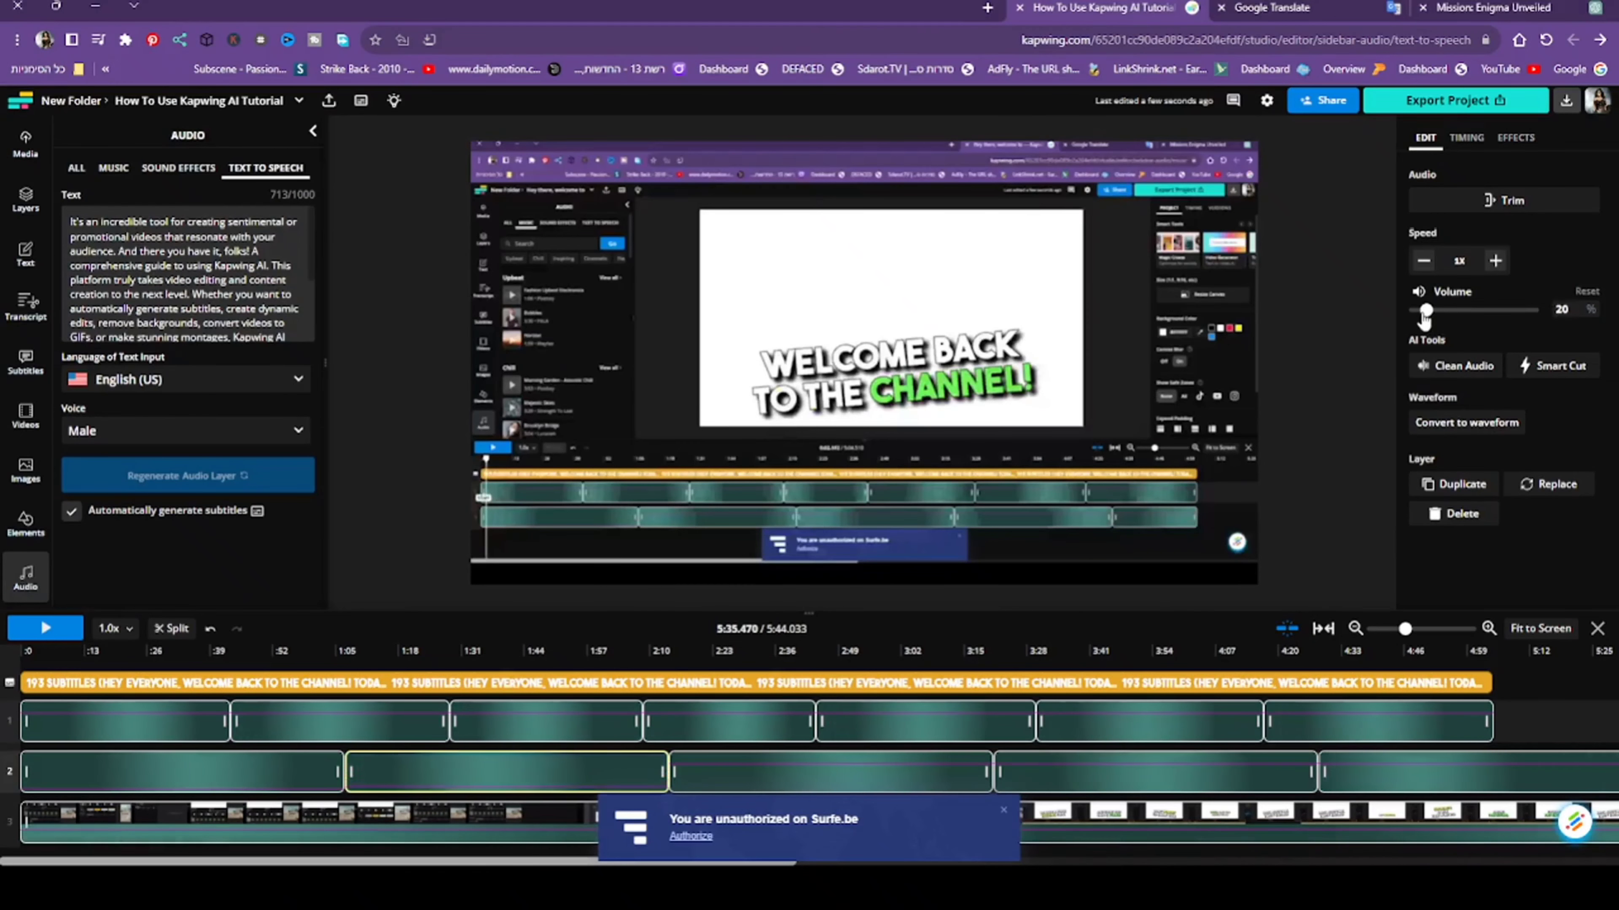
click(870, 772)
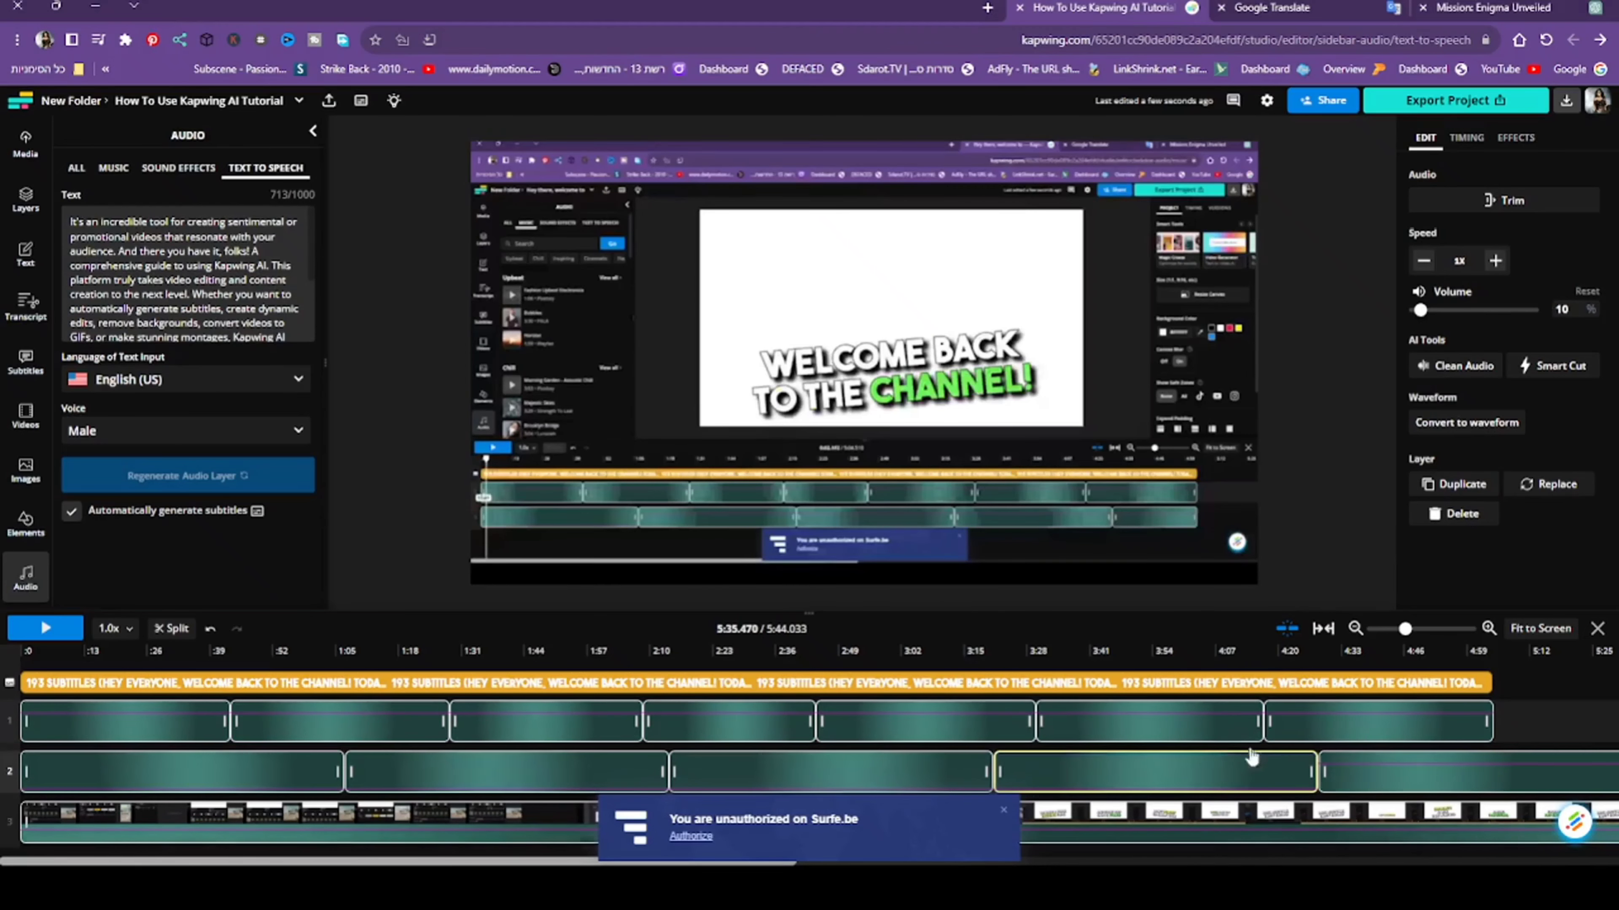
click(1388, 780)
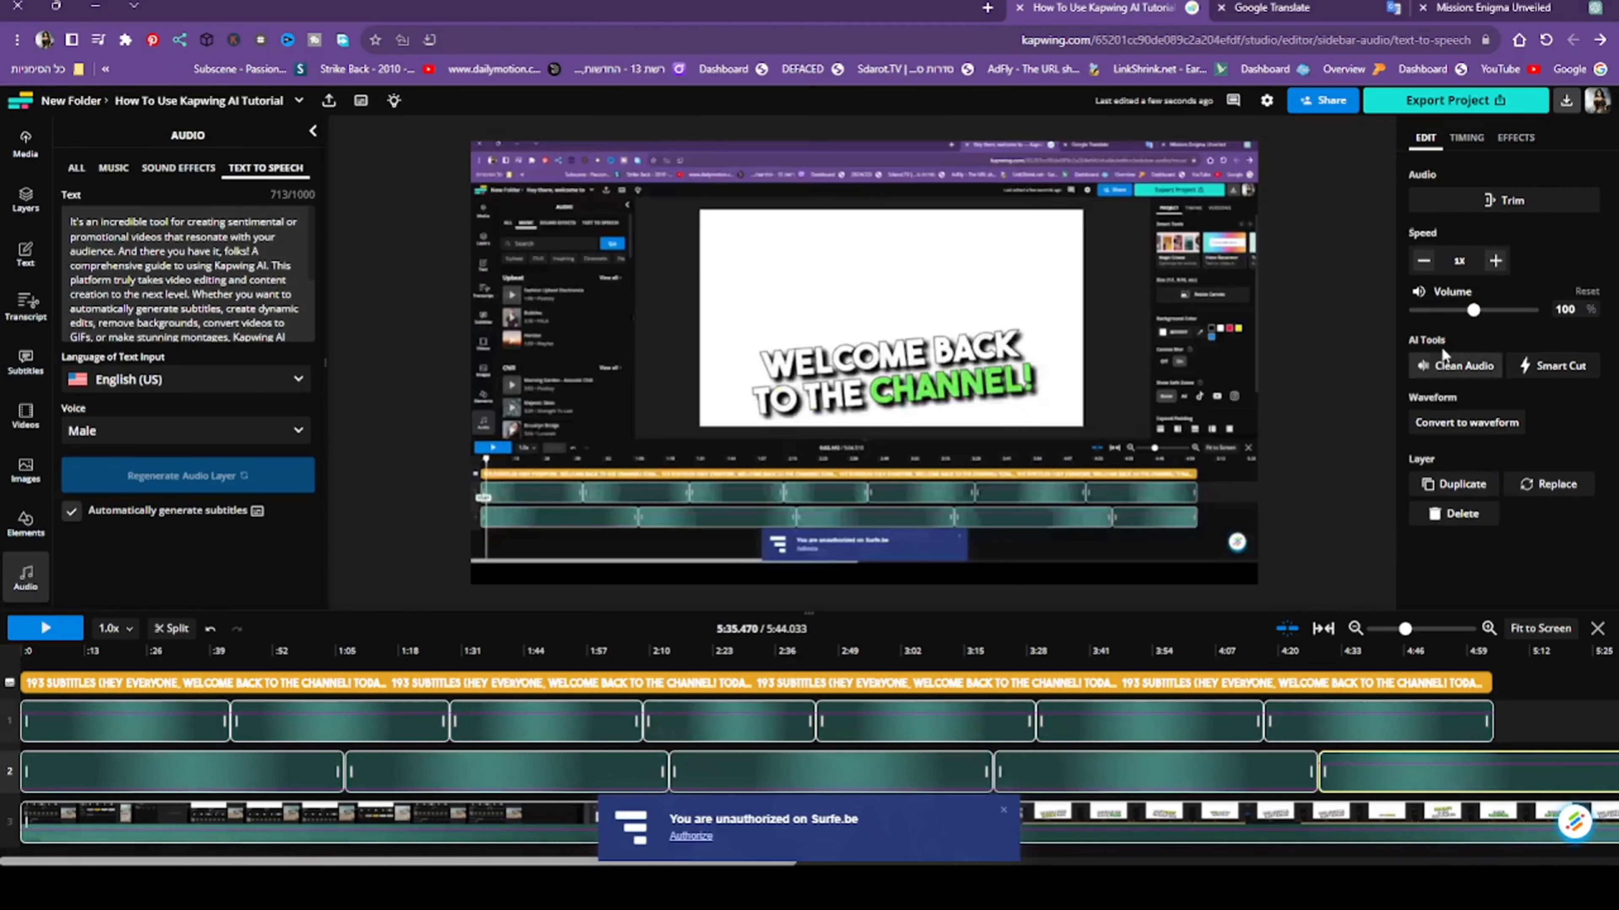
drag(1405, 345, 1414, 344)
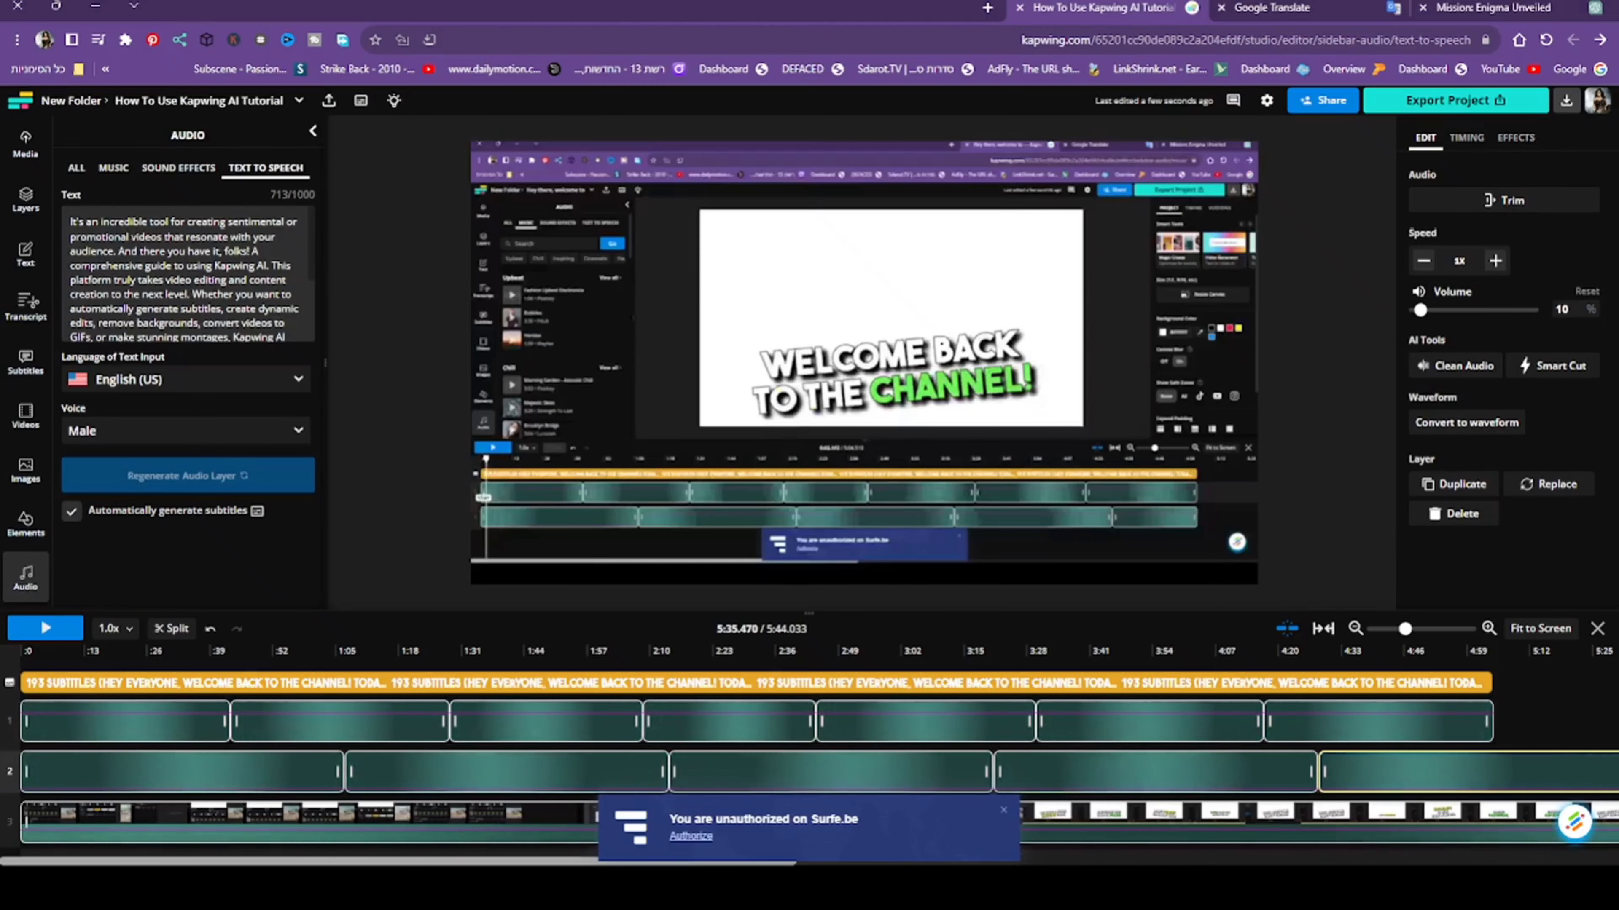
- Add the Fashion Upbeat Electronica track after the narration on track 1, starting at about 5:04
click(1165, 861)
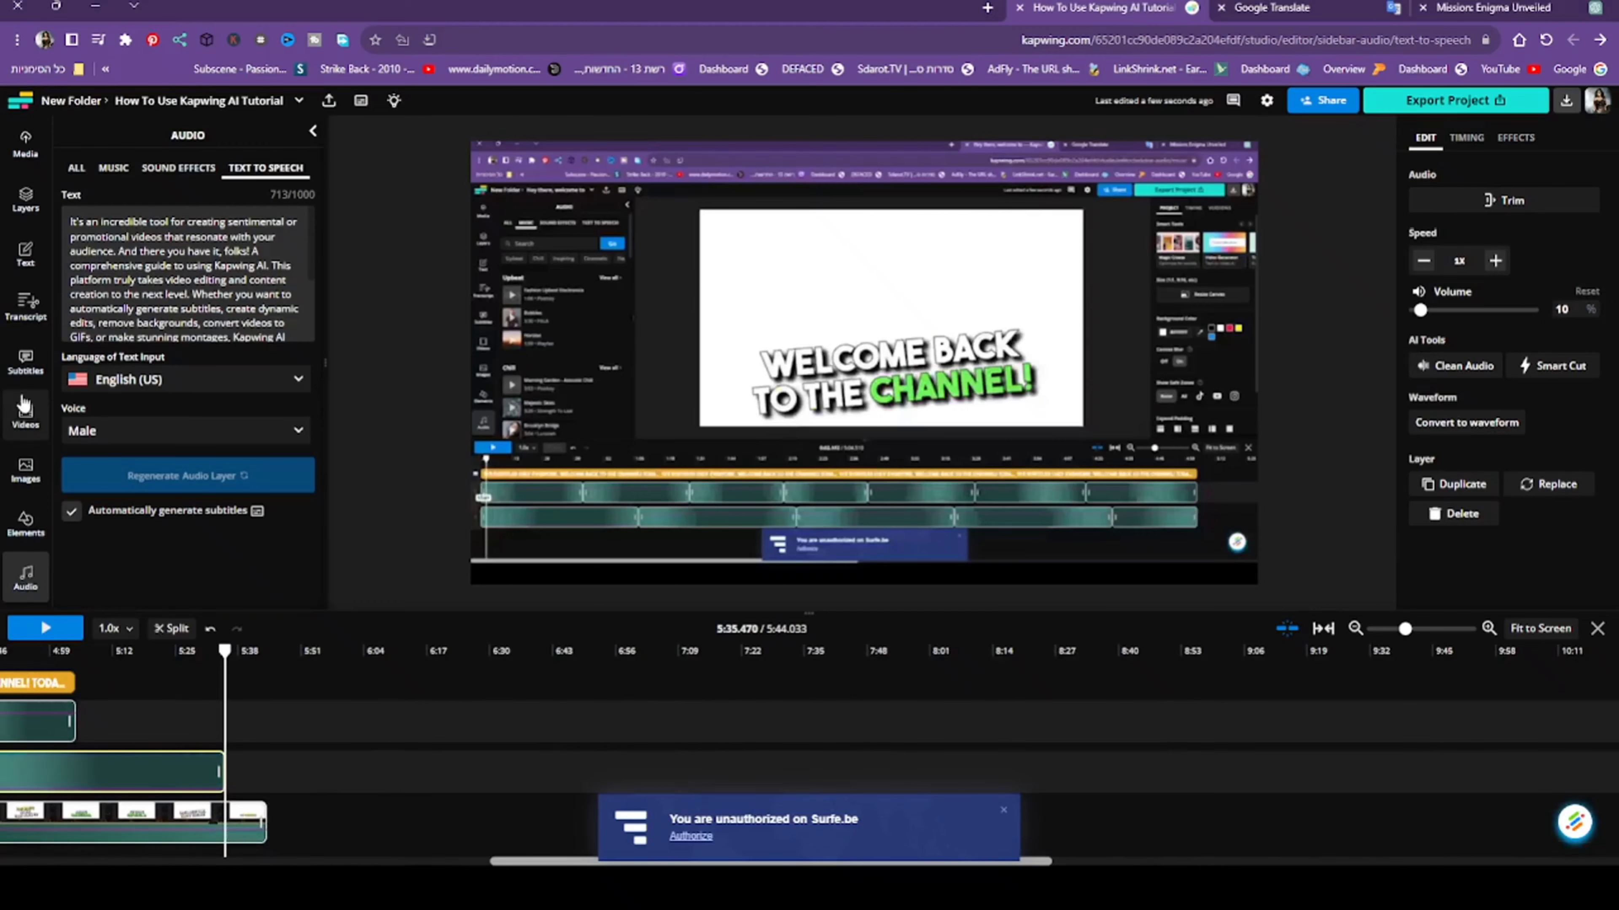
click(24, 573)
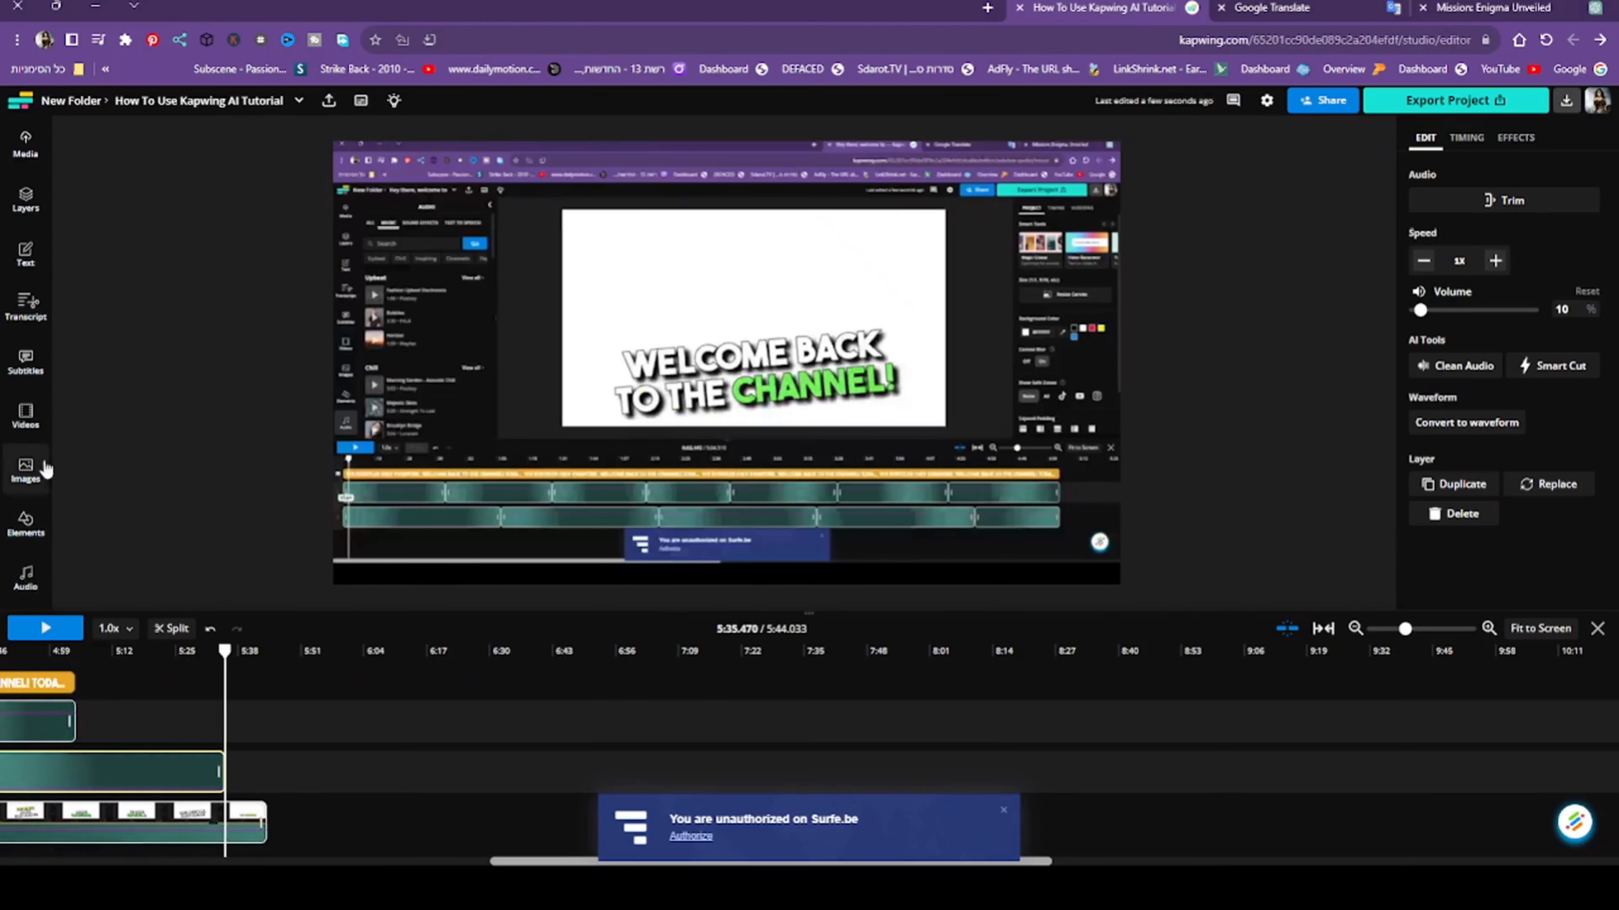
click(24, 577)
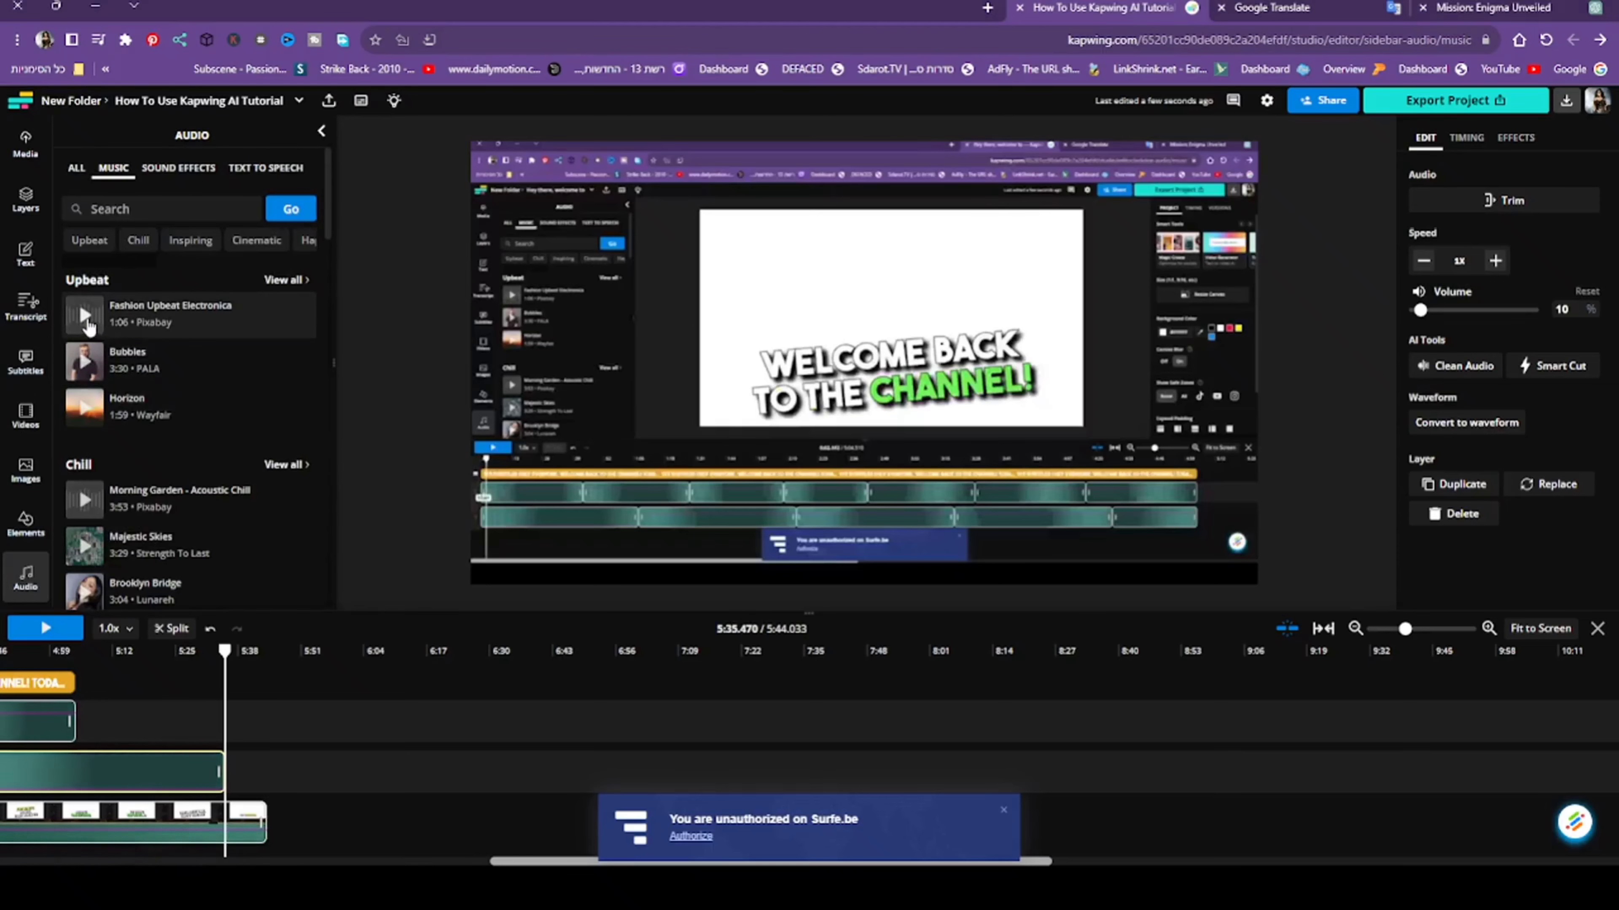
click(85, 315)
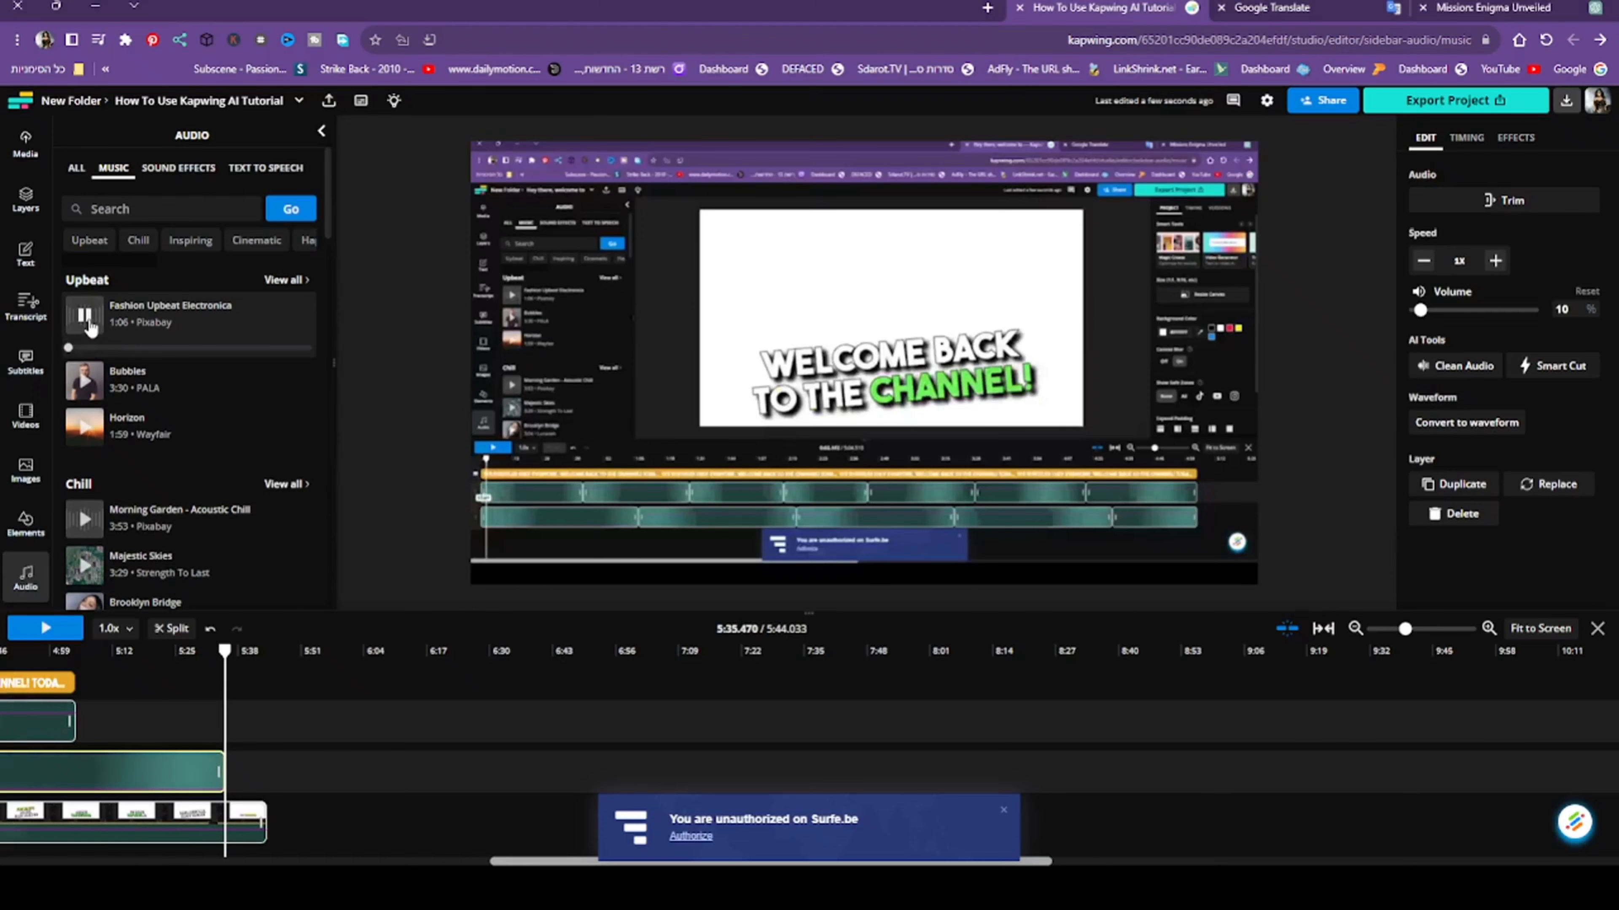
click(153, 325)
drag(318, 734, 133, 739)
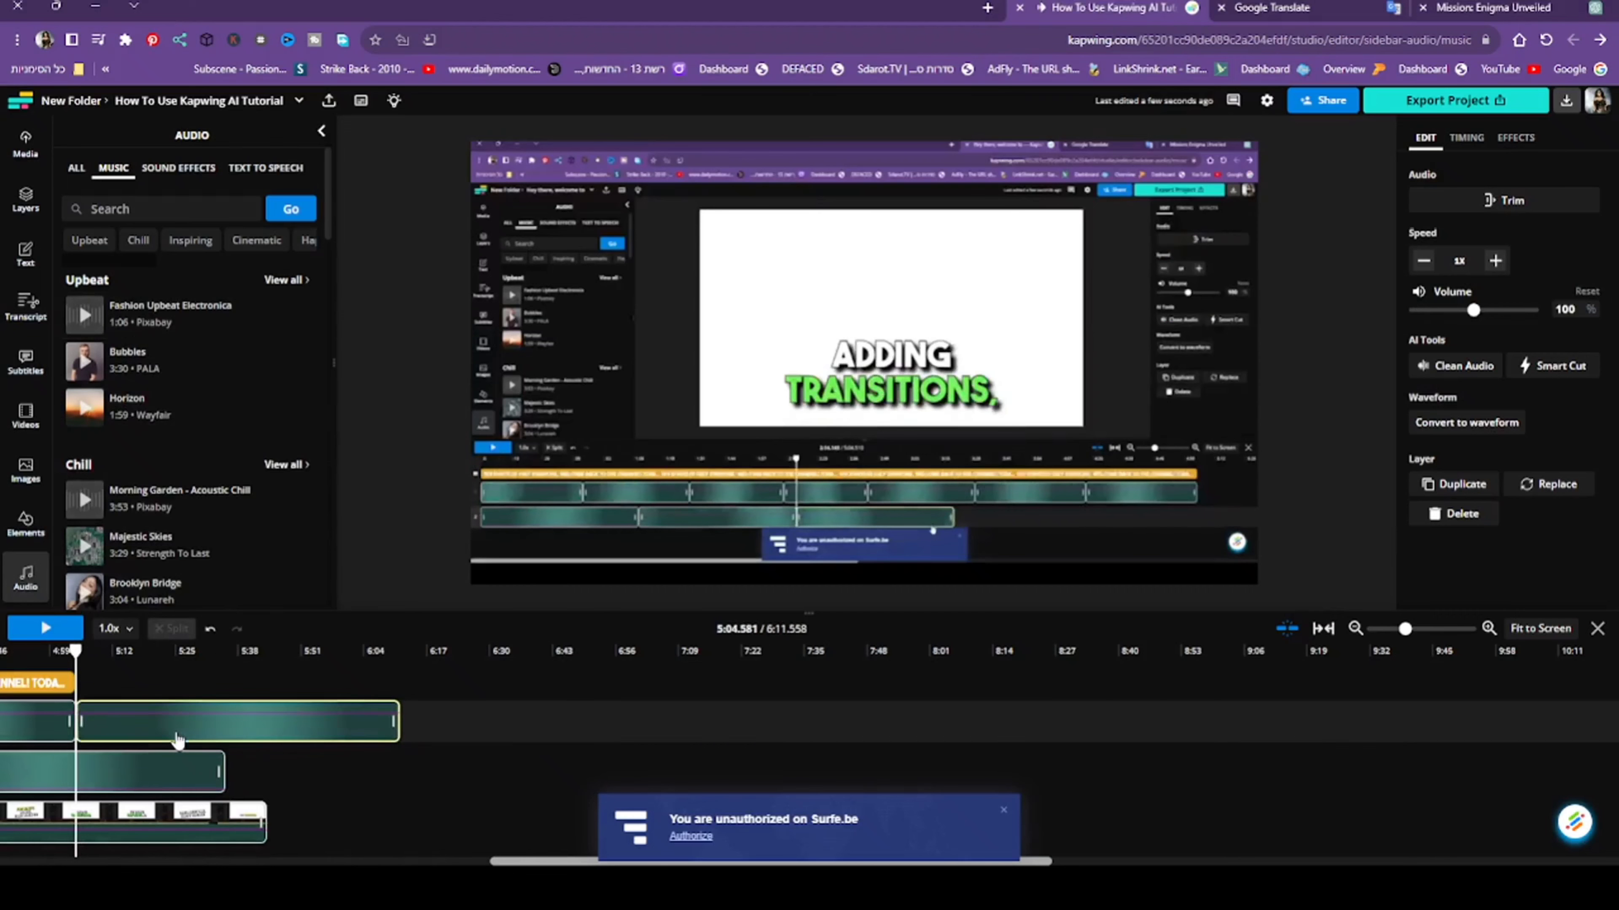
- Detach the audio from the screen recording and delete the detached audio clip
right_click(133, 828)
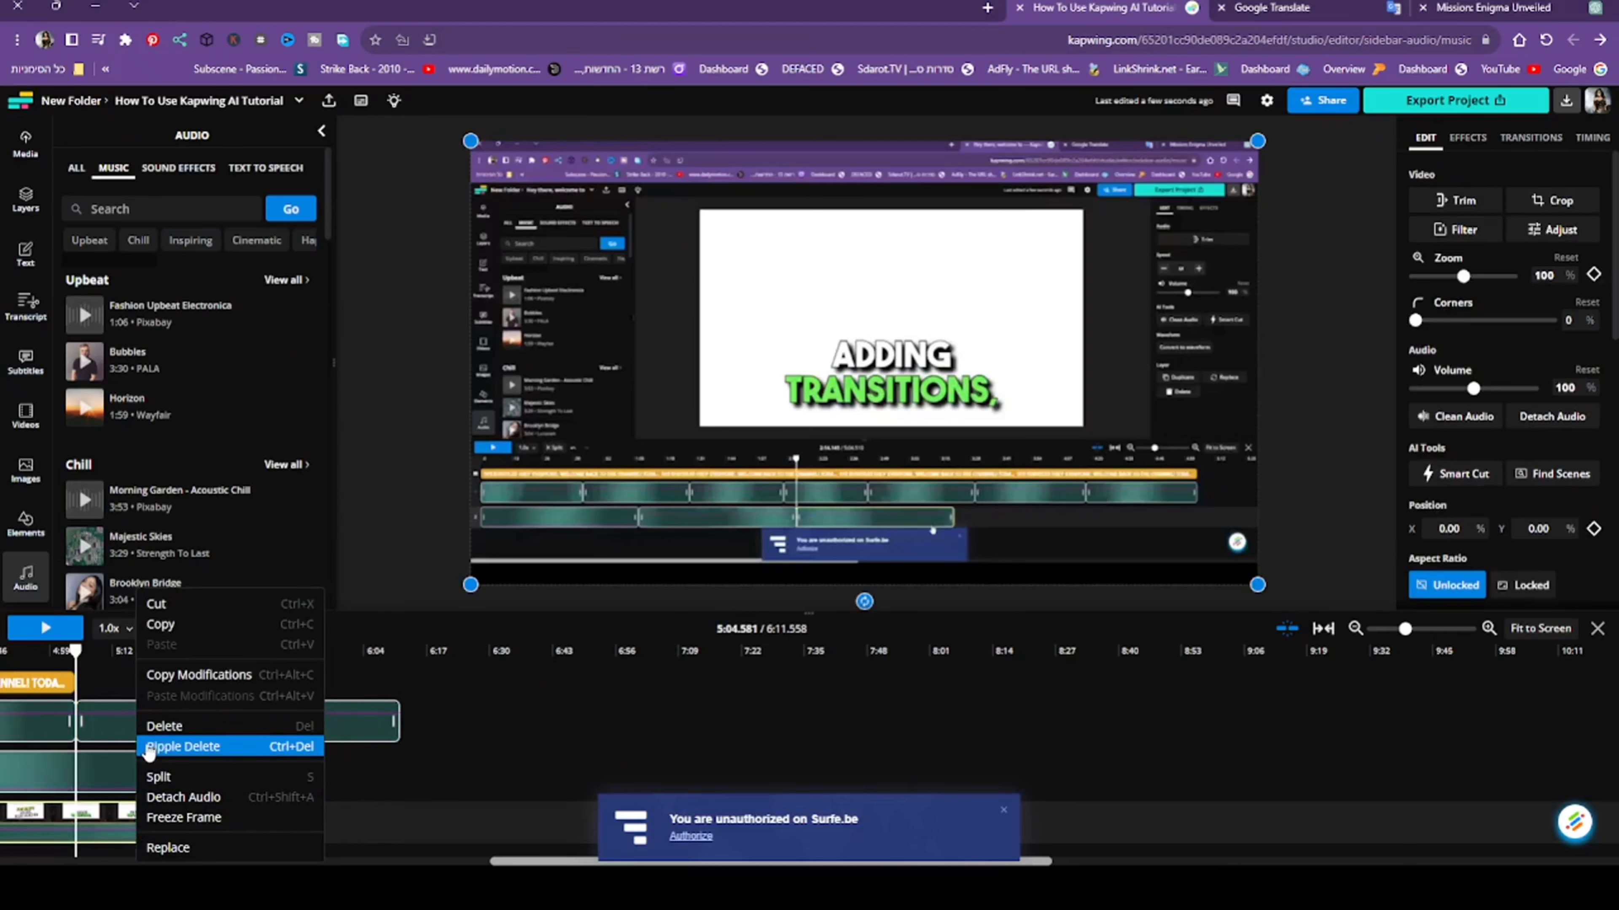
click(150, 799)
scroll(378, 827, left, 15)
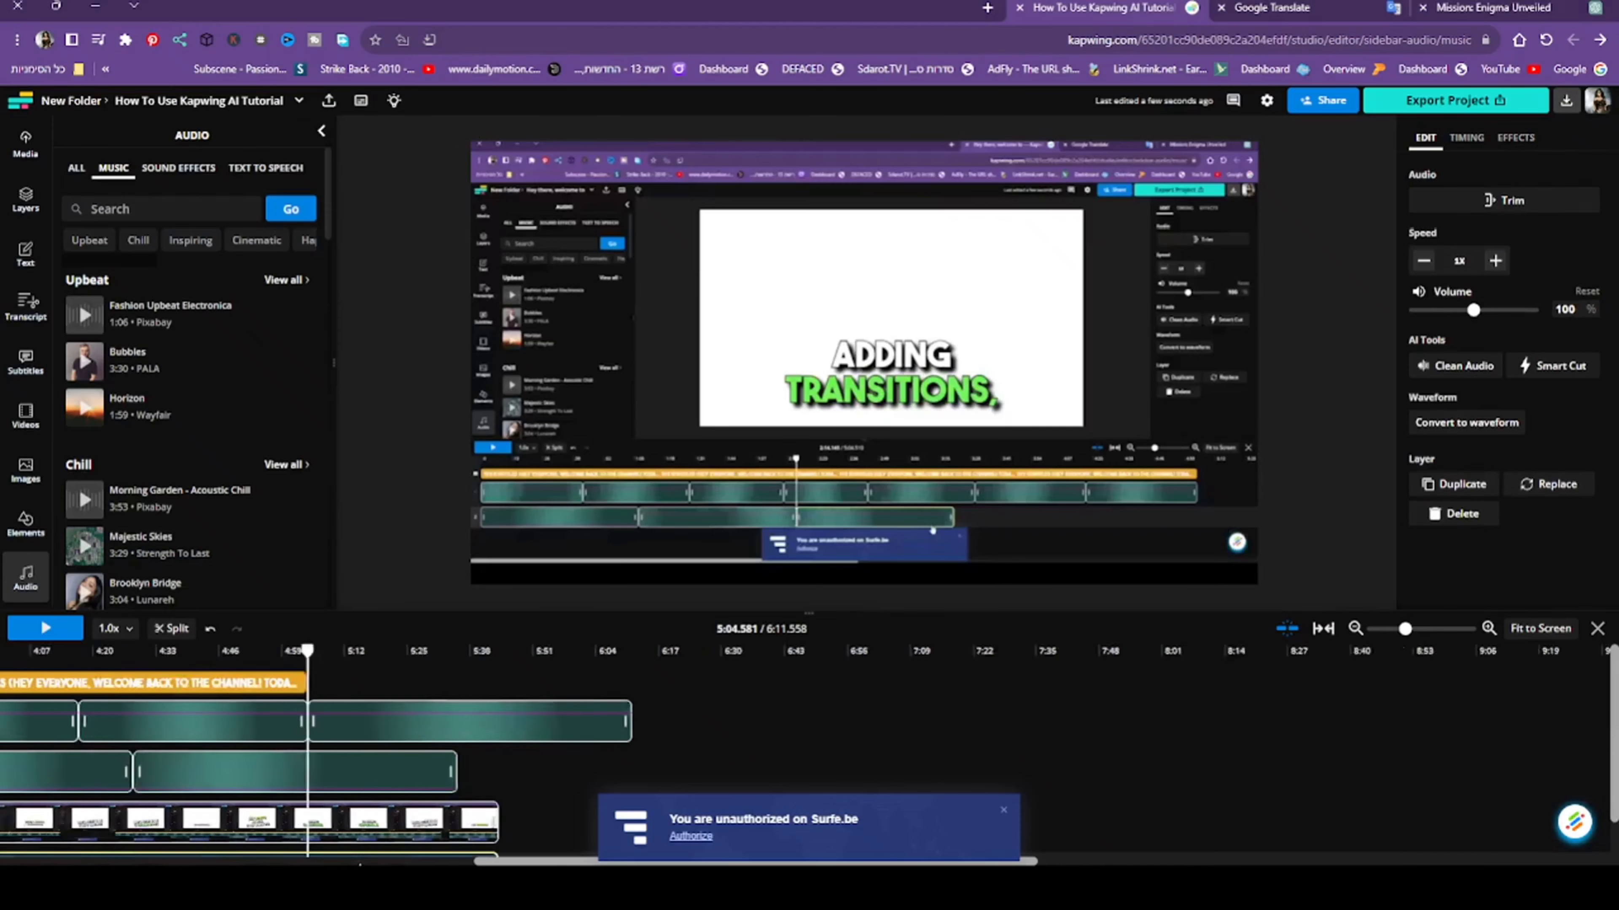
scroll(378, 827, down, 1)
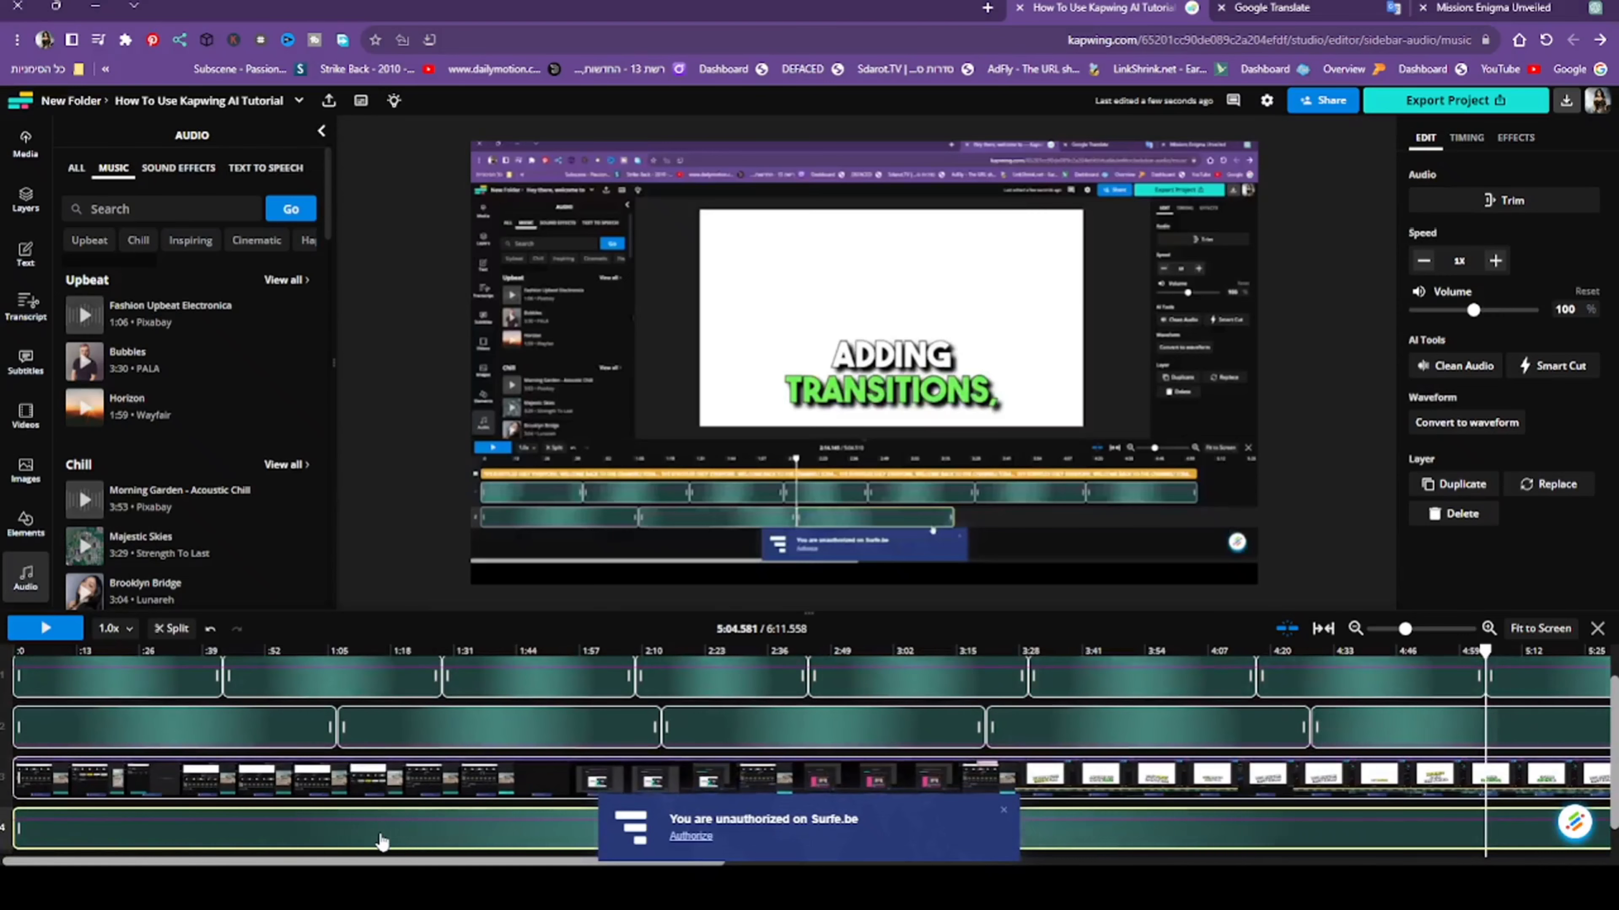
key(Delete)
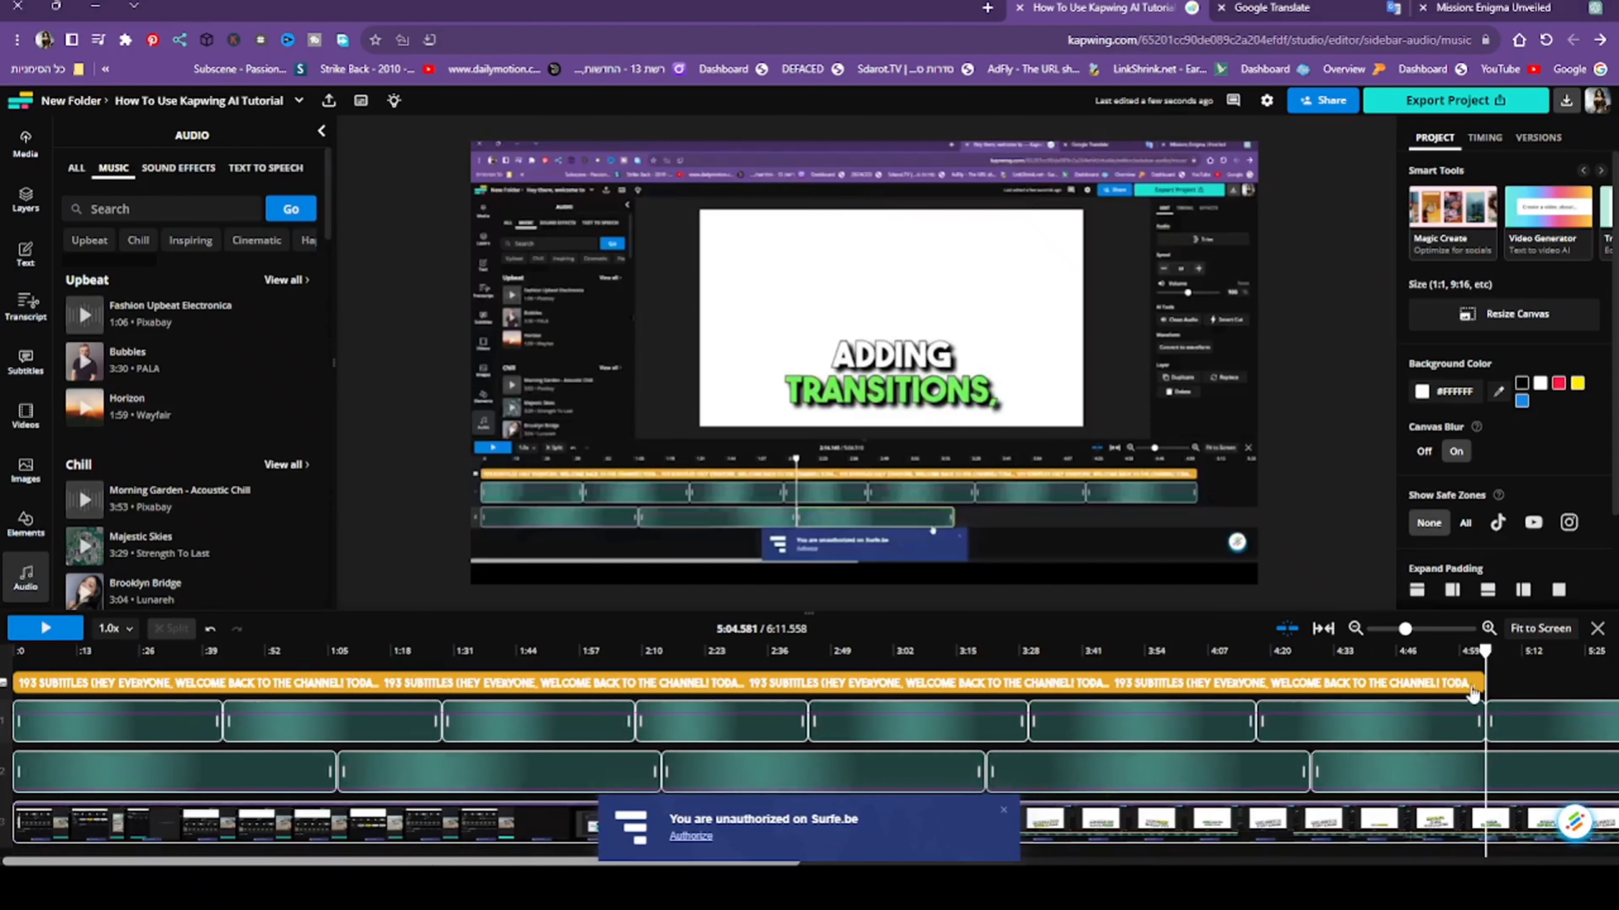
- Preview the video from the beginning and again around 1:44
drag(1478, 674, 26, 657)
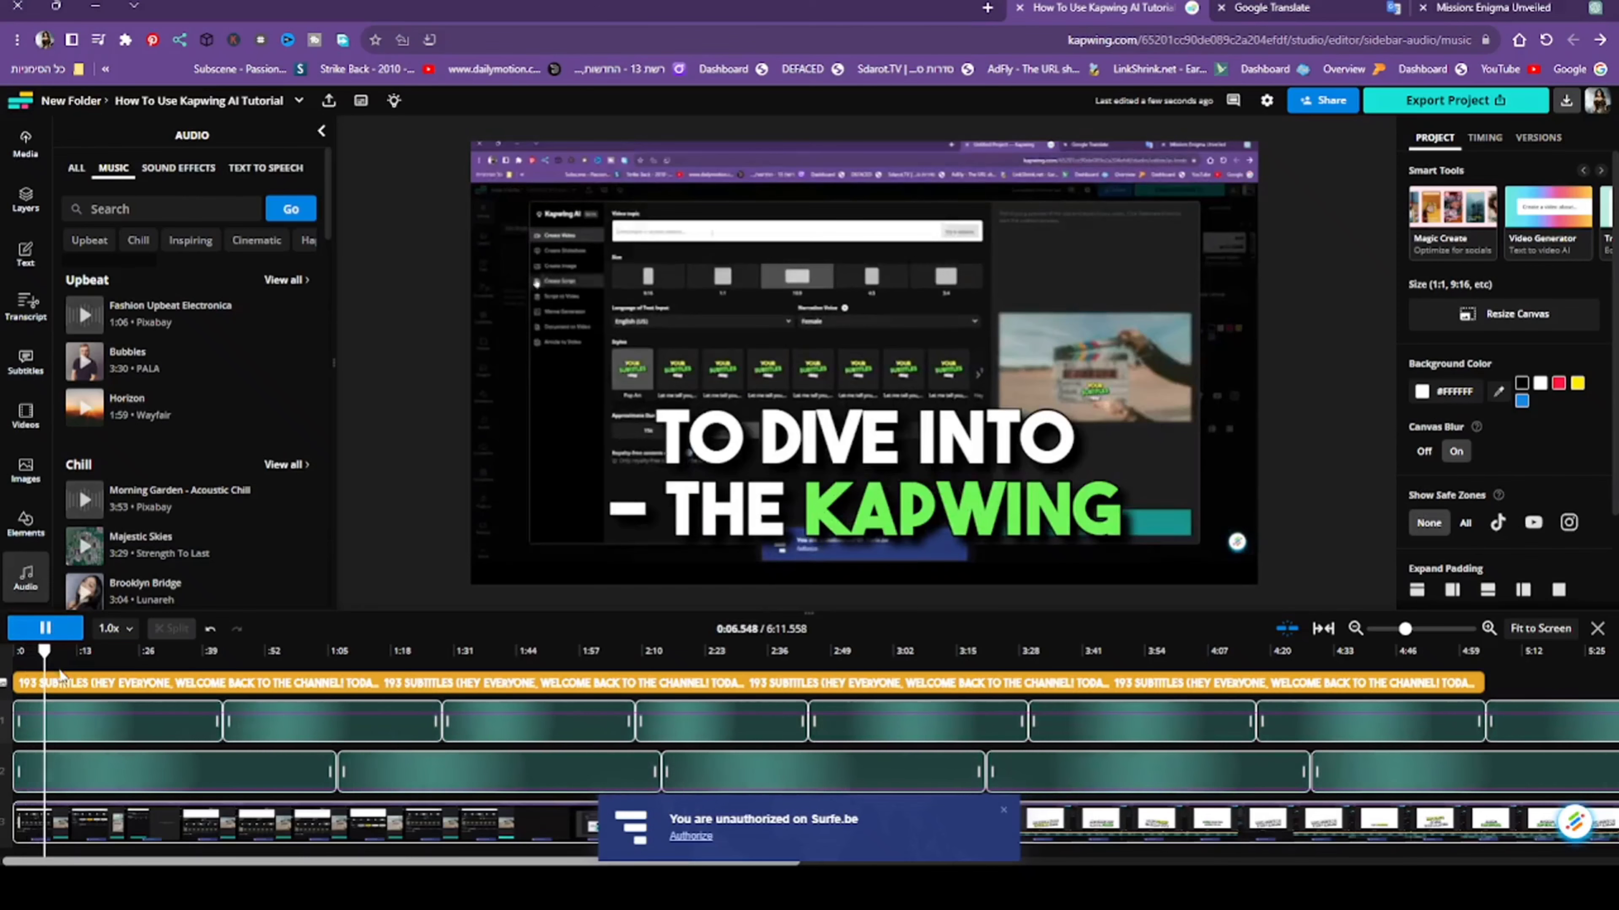
drag(46, 663, 513, 794)
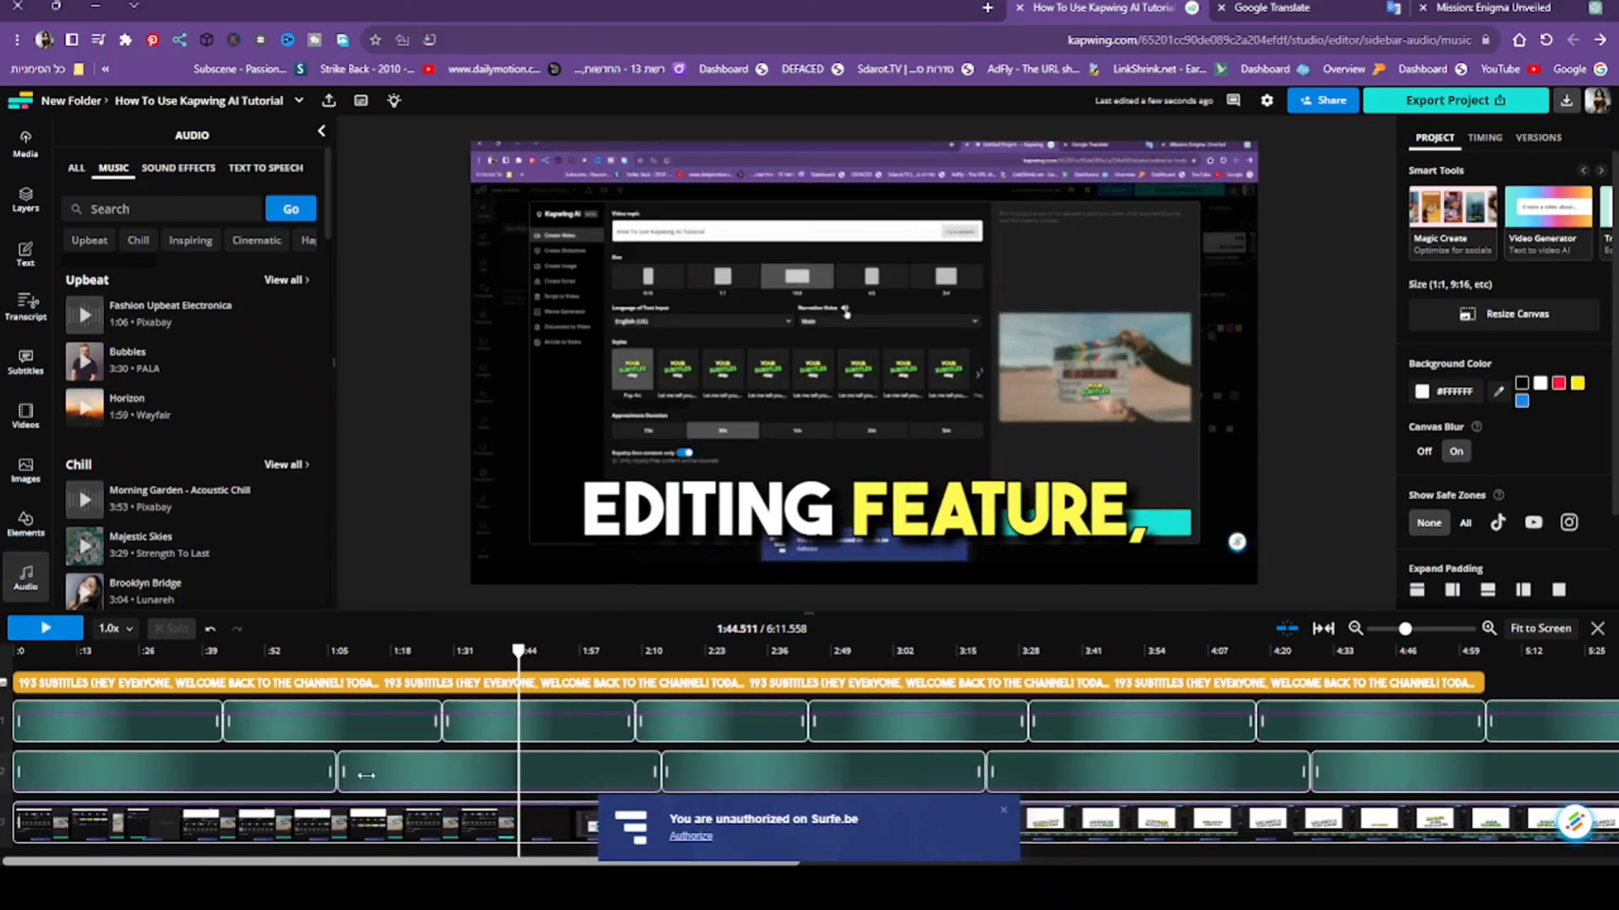
click(1058, 863)
drag(1045, 863, 405, 862)
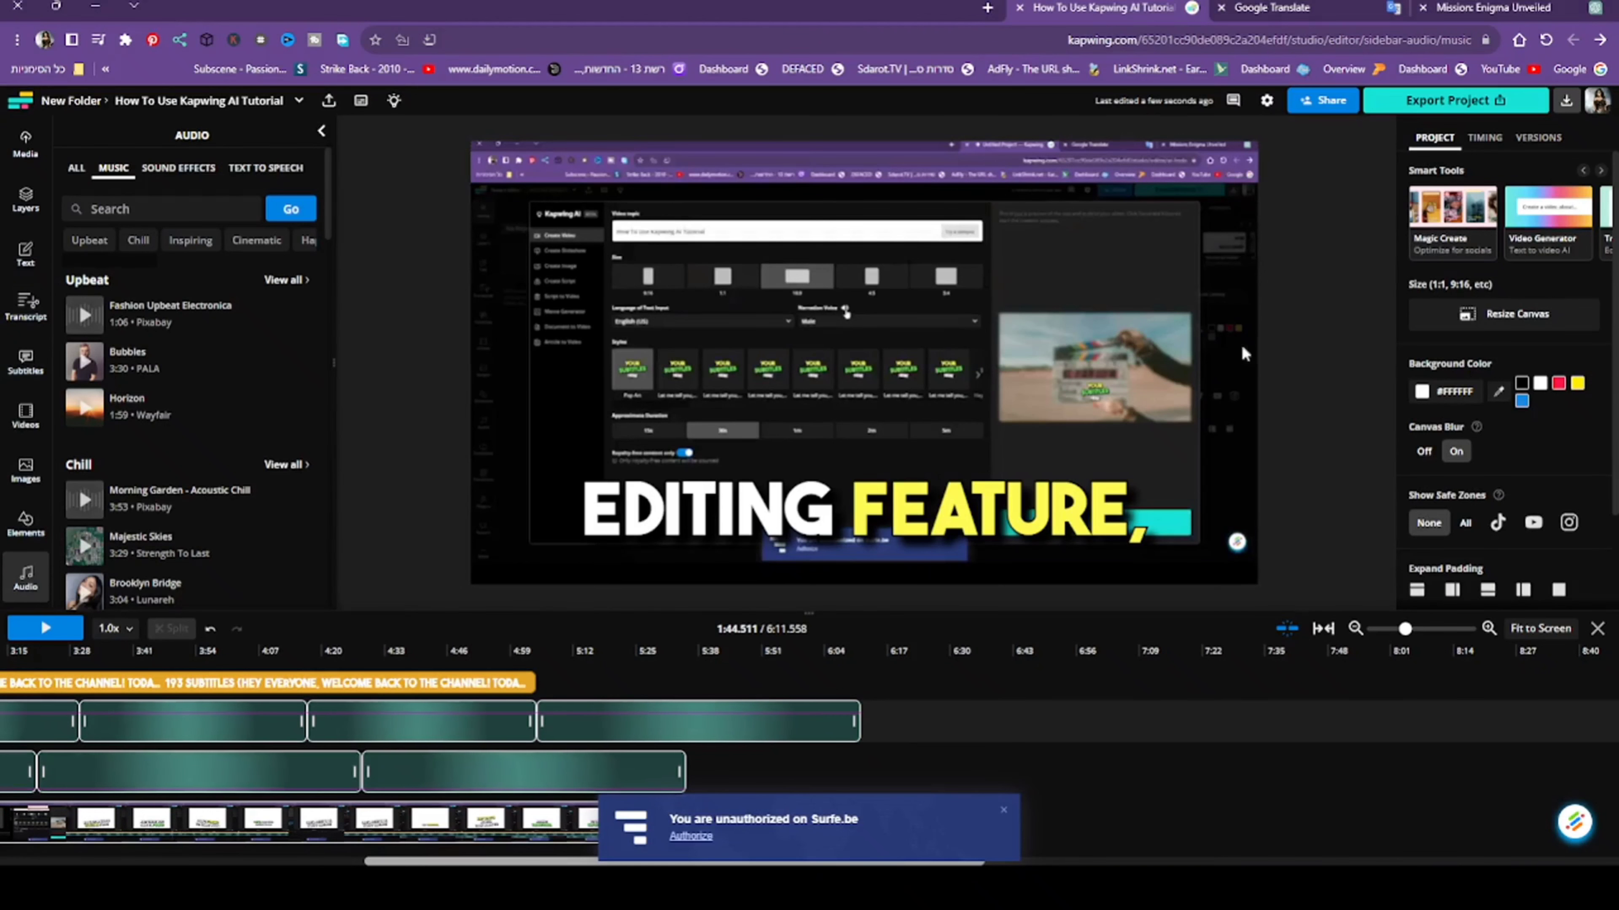
- Set the font size of the subtitles to 36
click(927, 510)
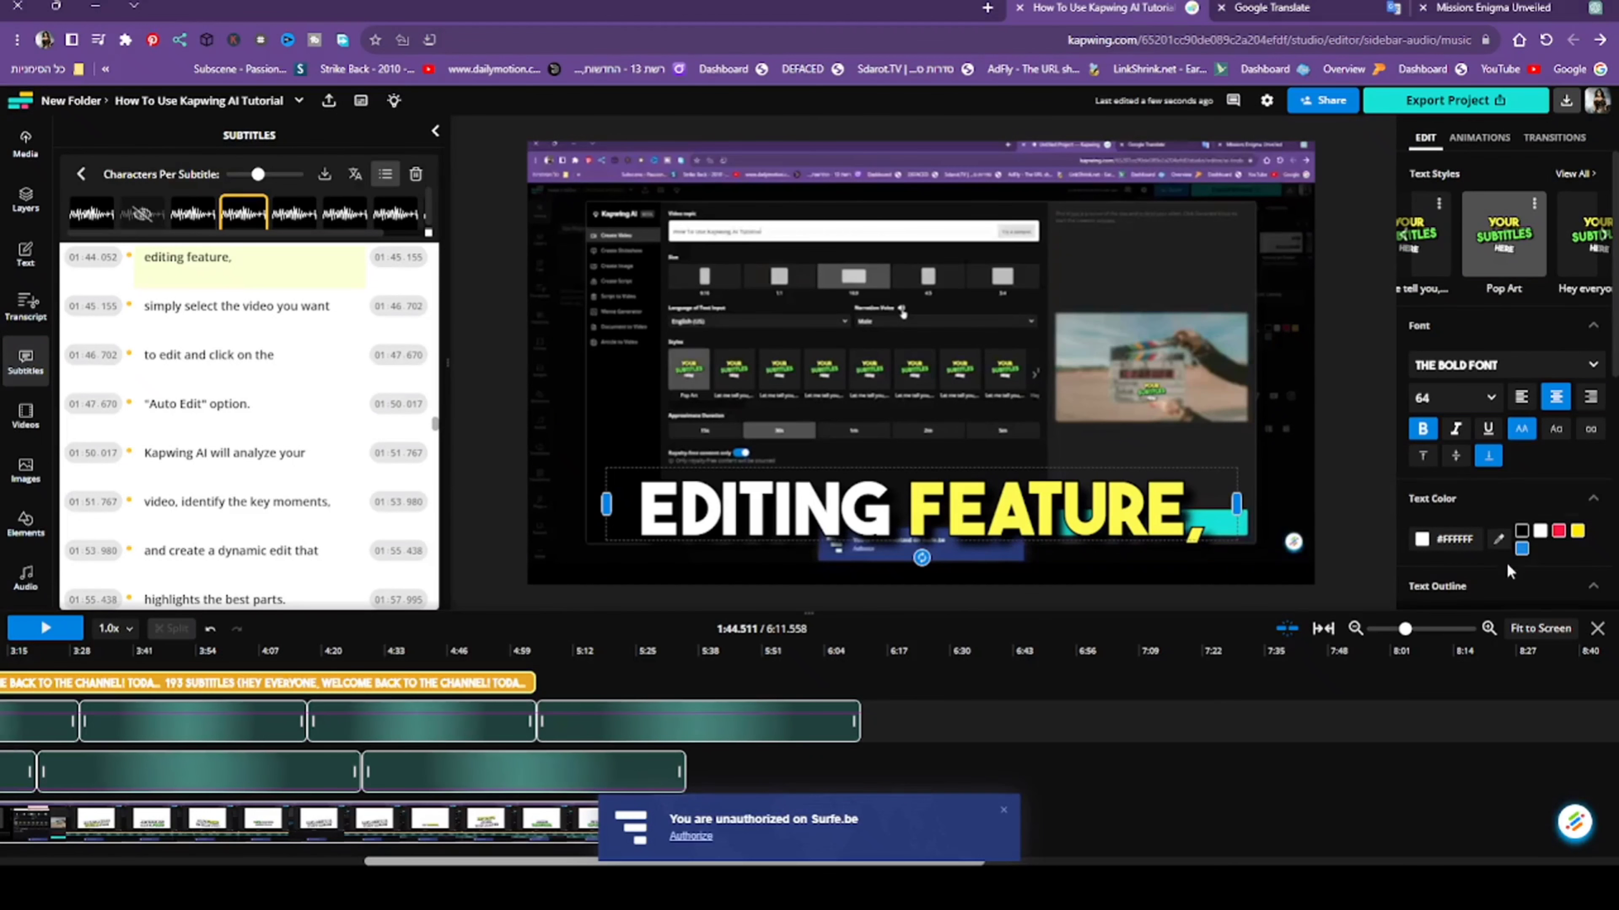
click(1459, 396)
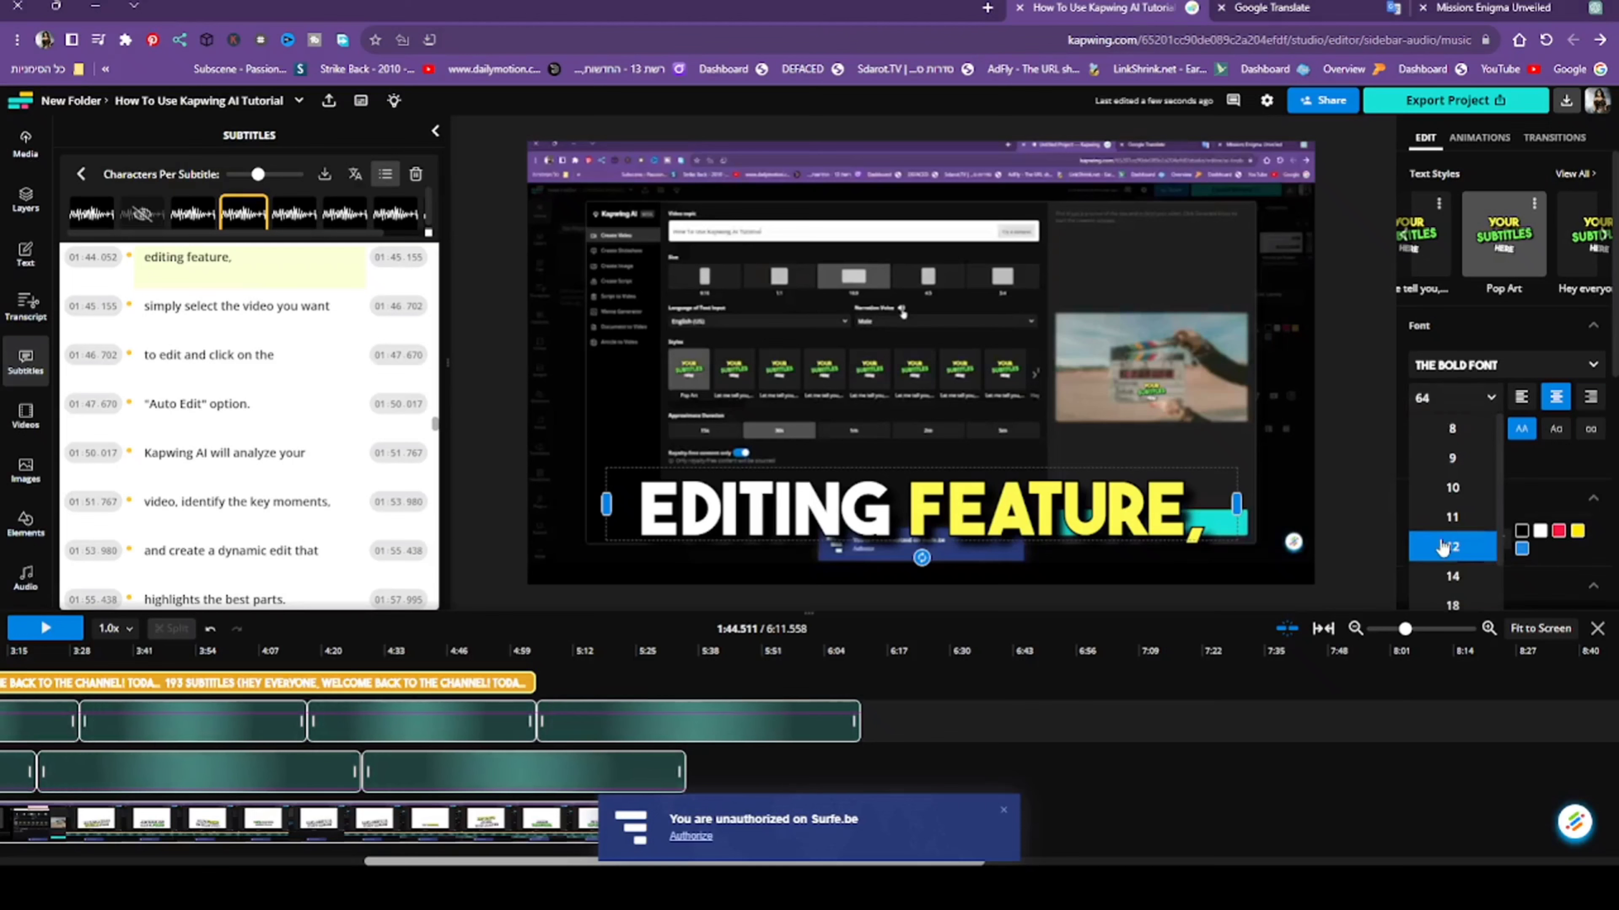
click(1436, 609)
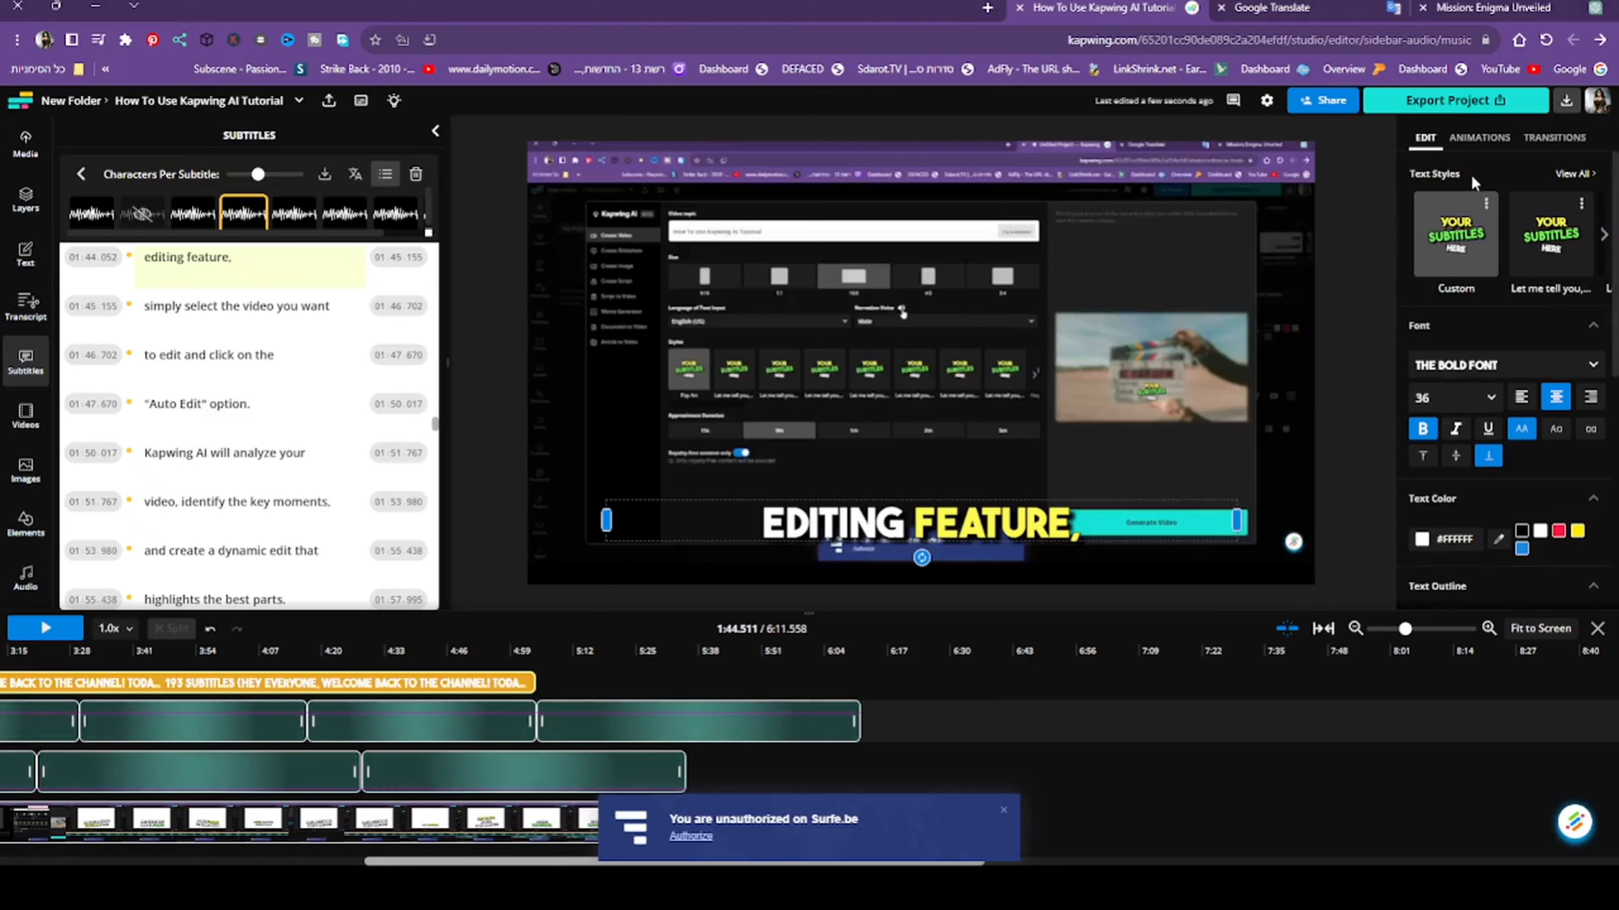
- Set the speed of the subtitles' Pop transition to 48% and dismiss the Surfe.be notification
scroll(1499, 297, down, 1)
scroll(1494, 258, up, 1)
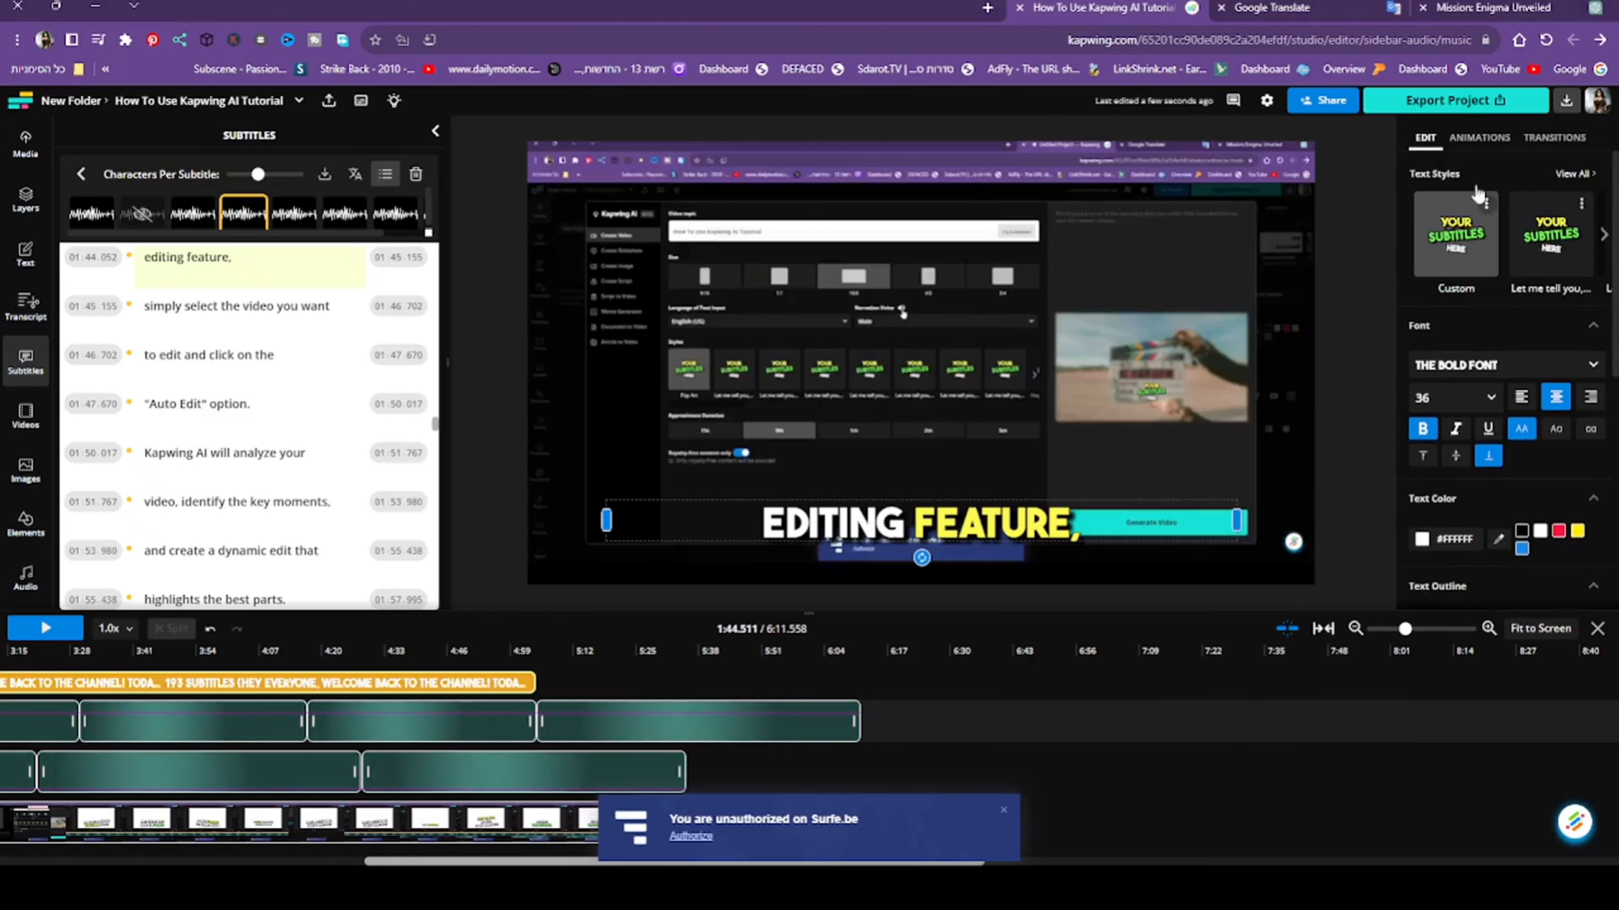
click(1482, 139)
click(1564, 137)
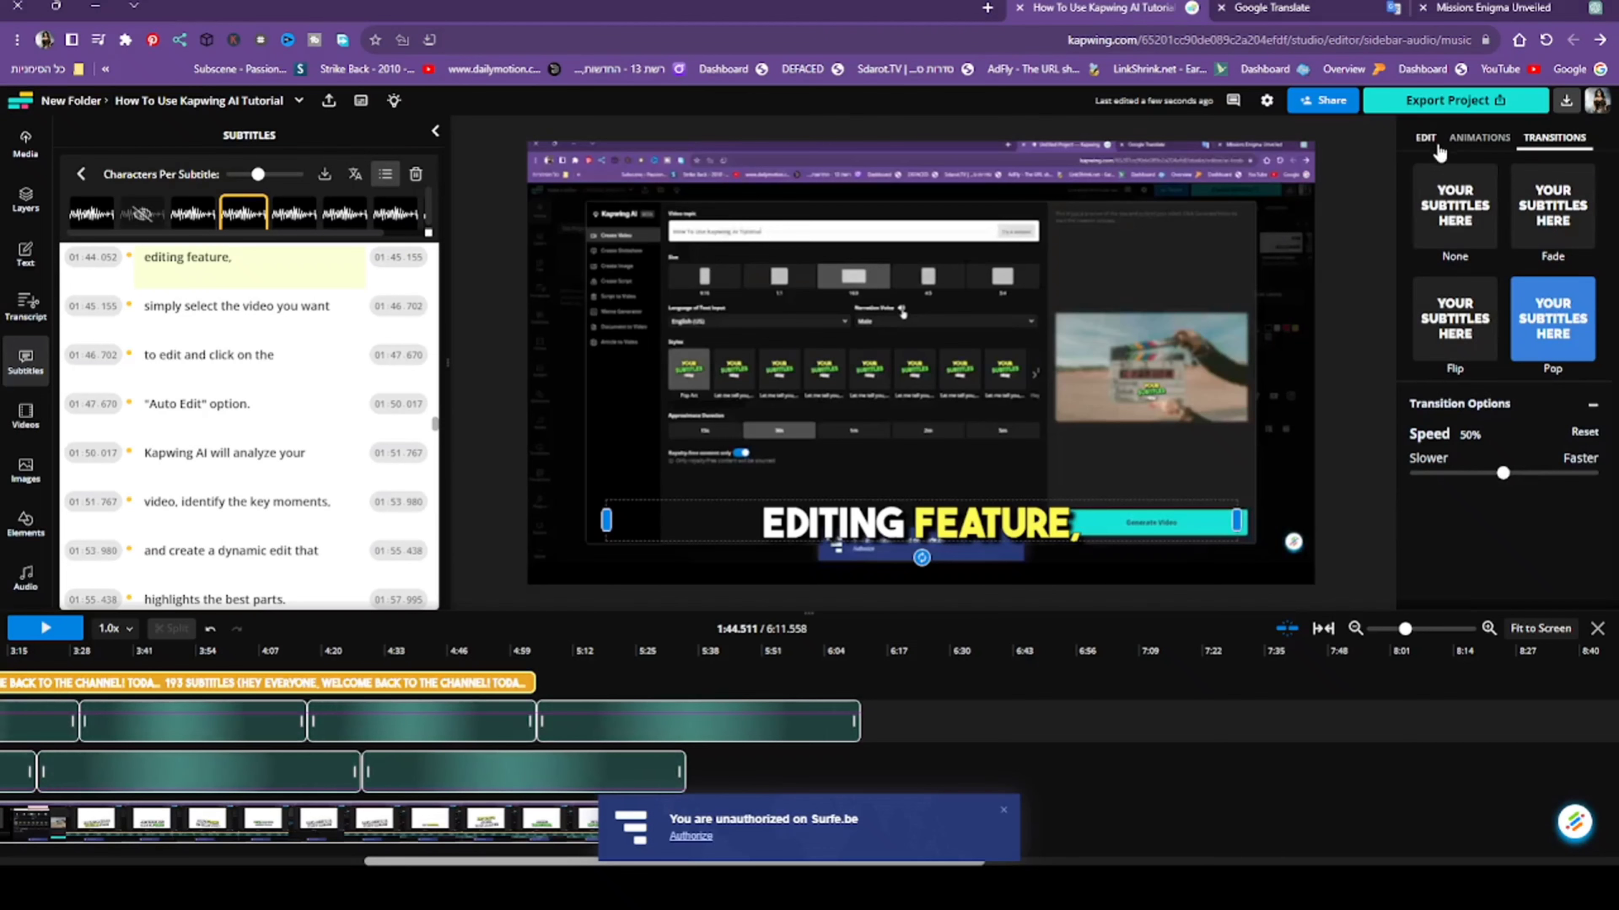
click(1425, 138)
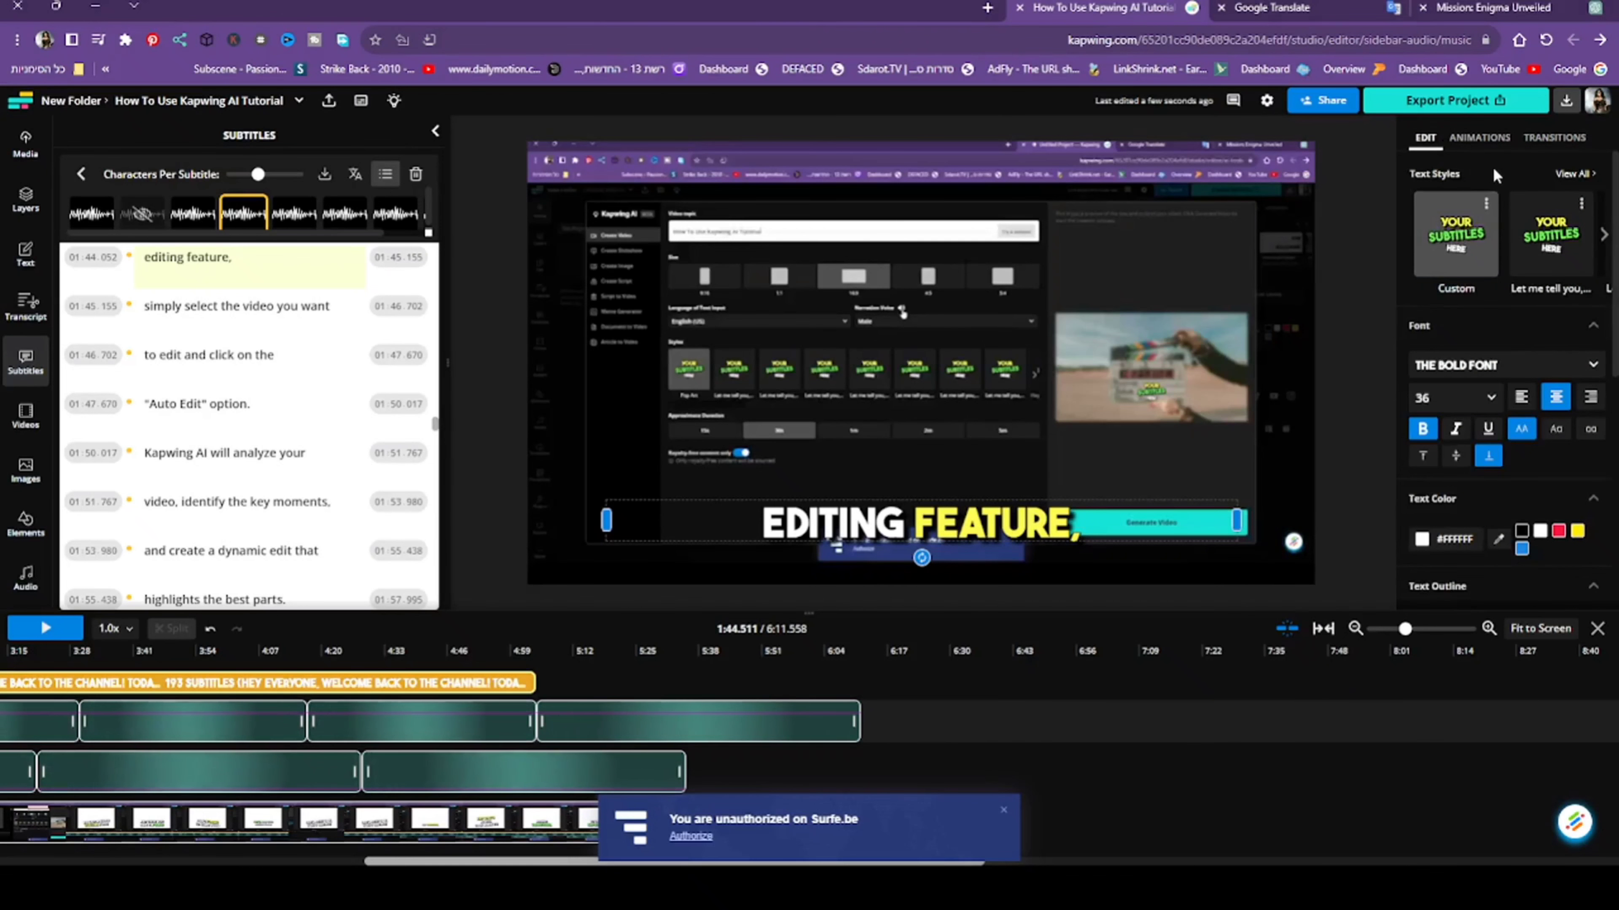
click(1542, 141)
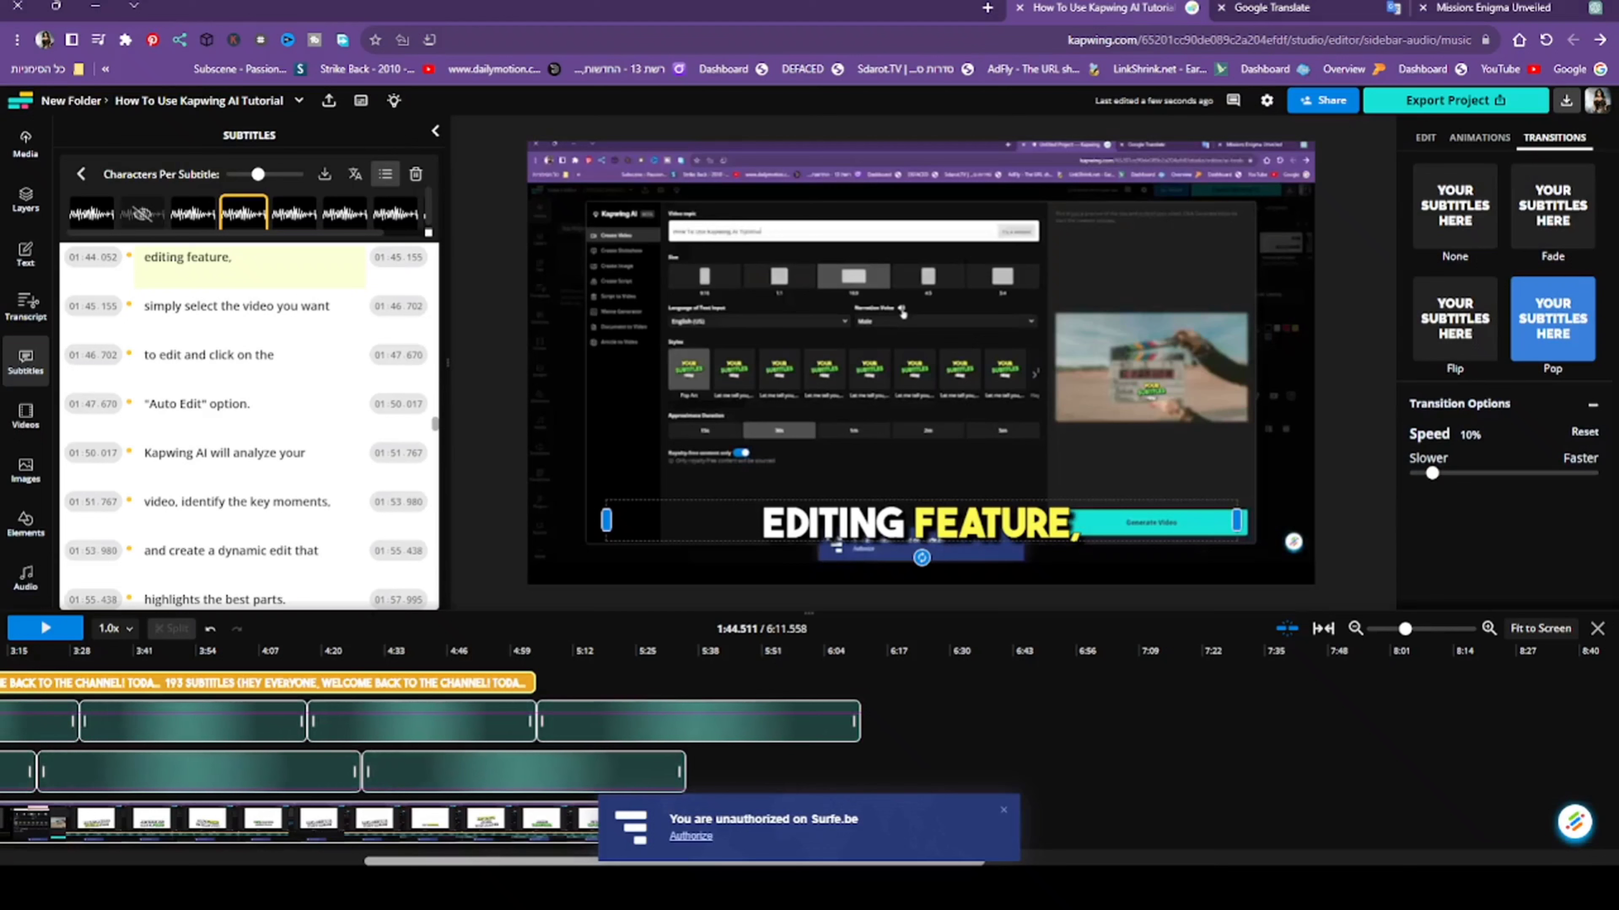
click(1005, 813)
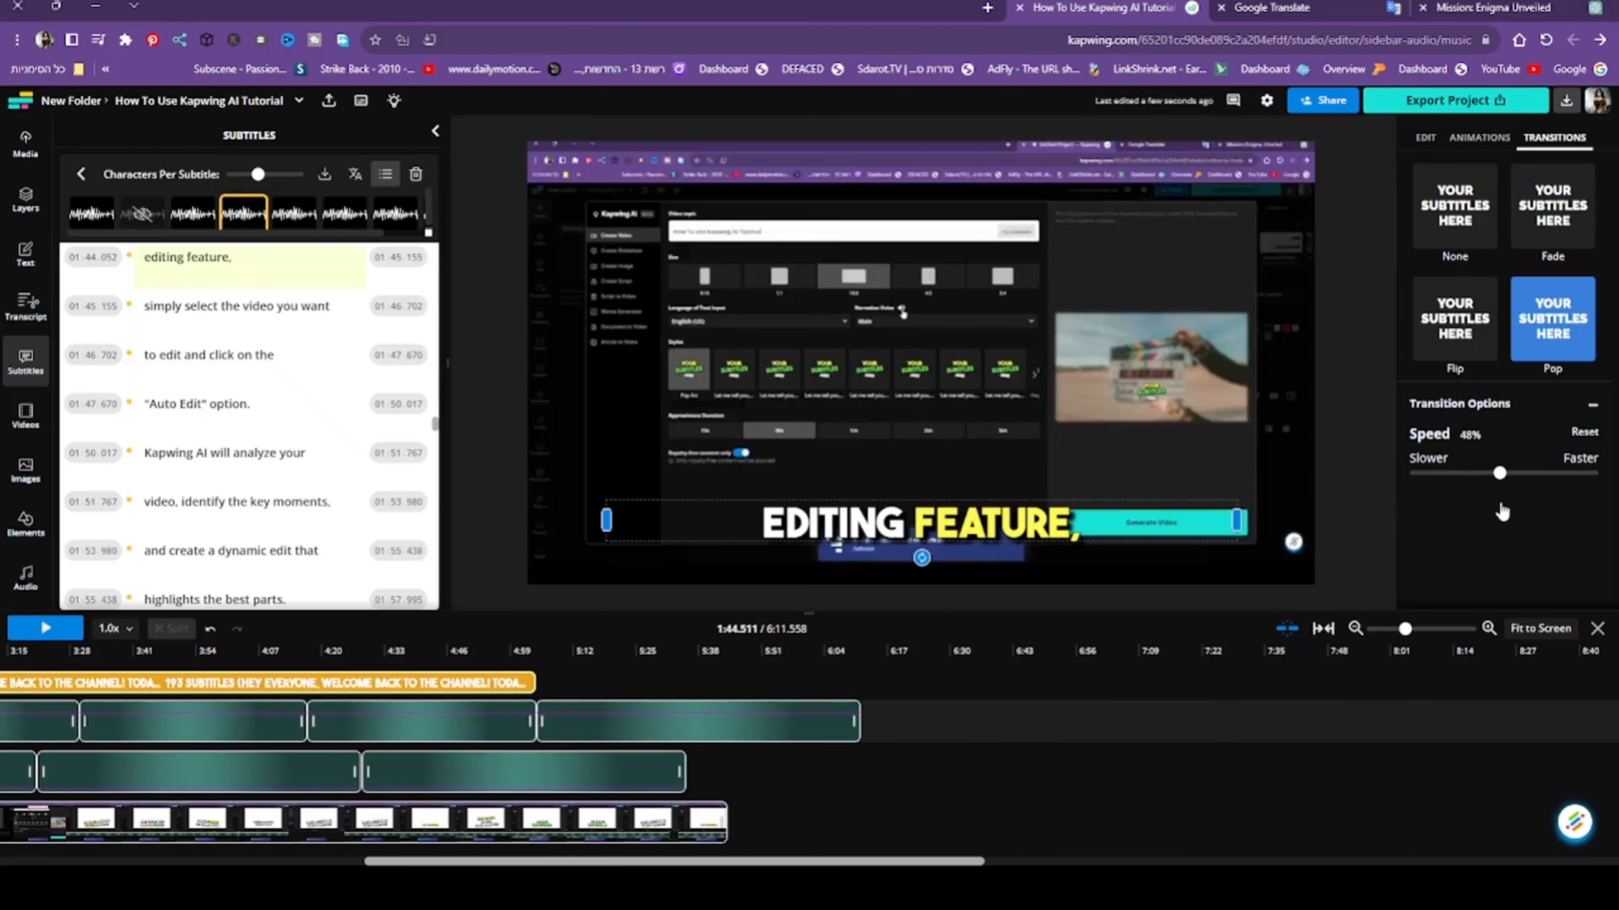
click(1464, 148)
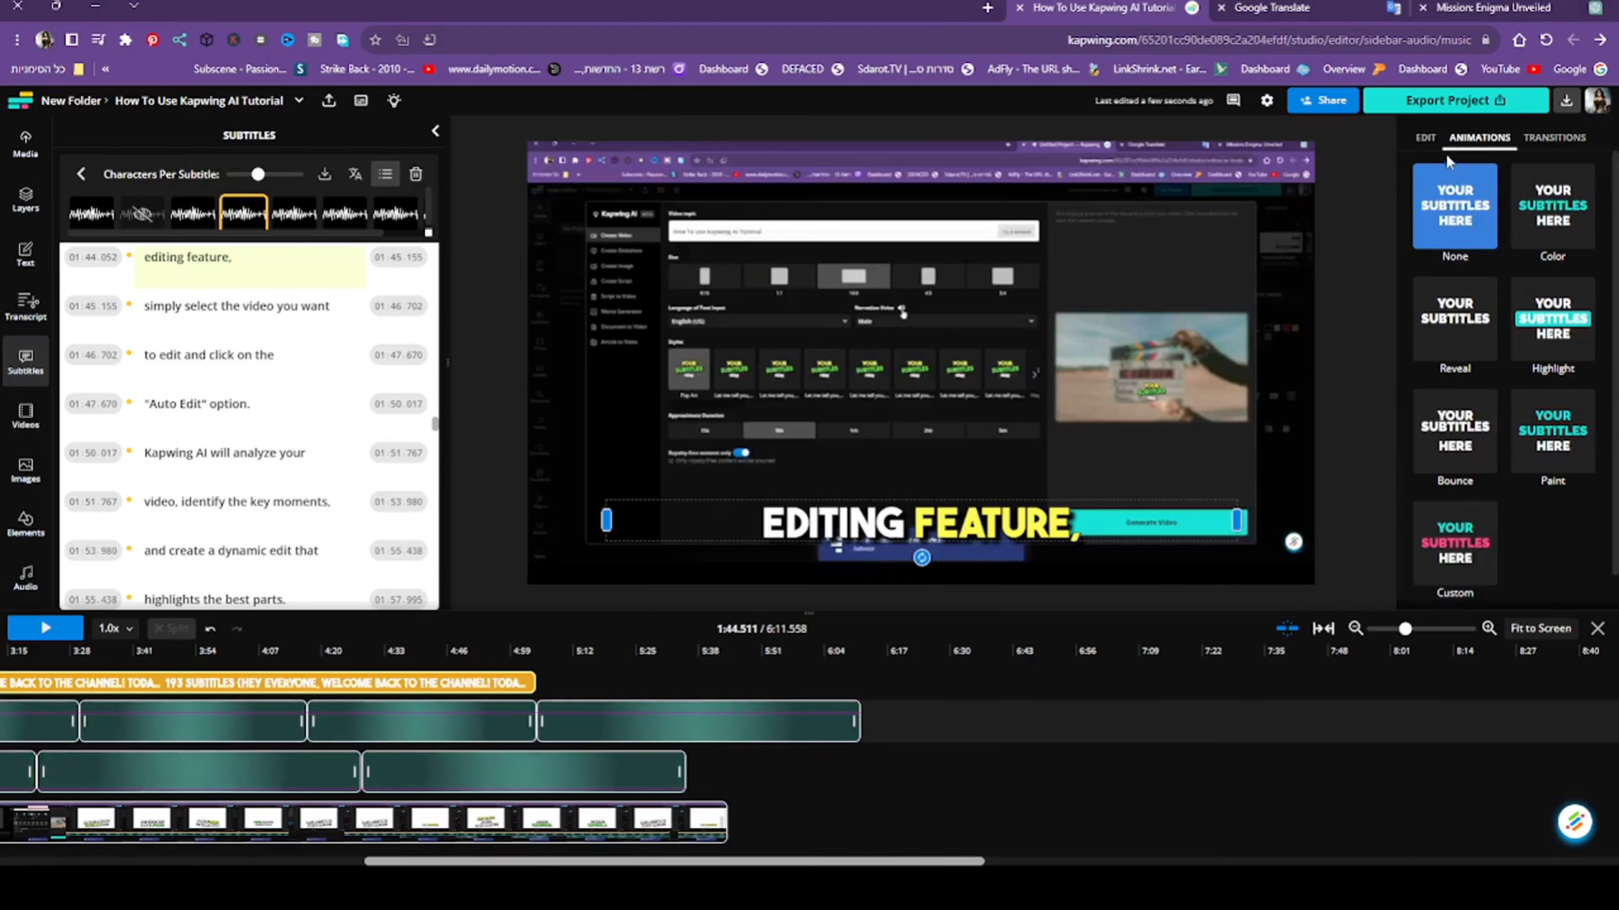
click(1425, 137)
click(1601, 236)
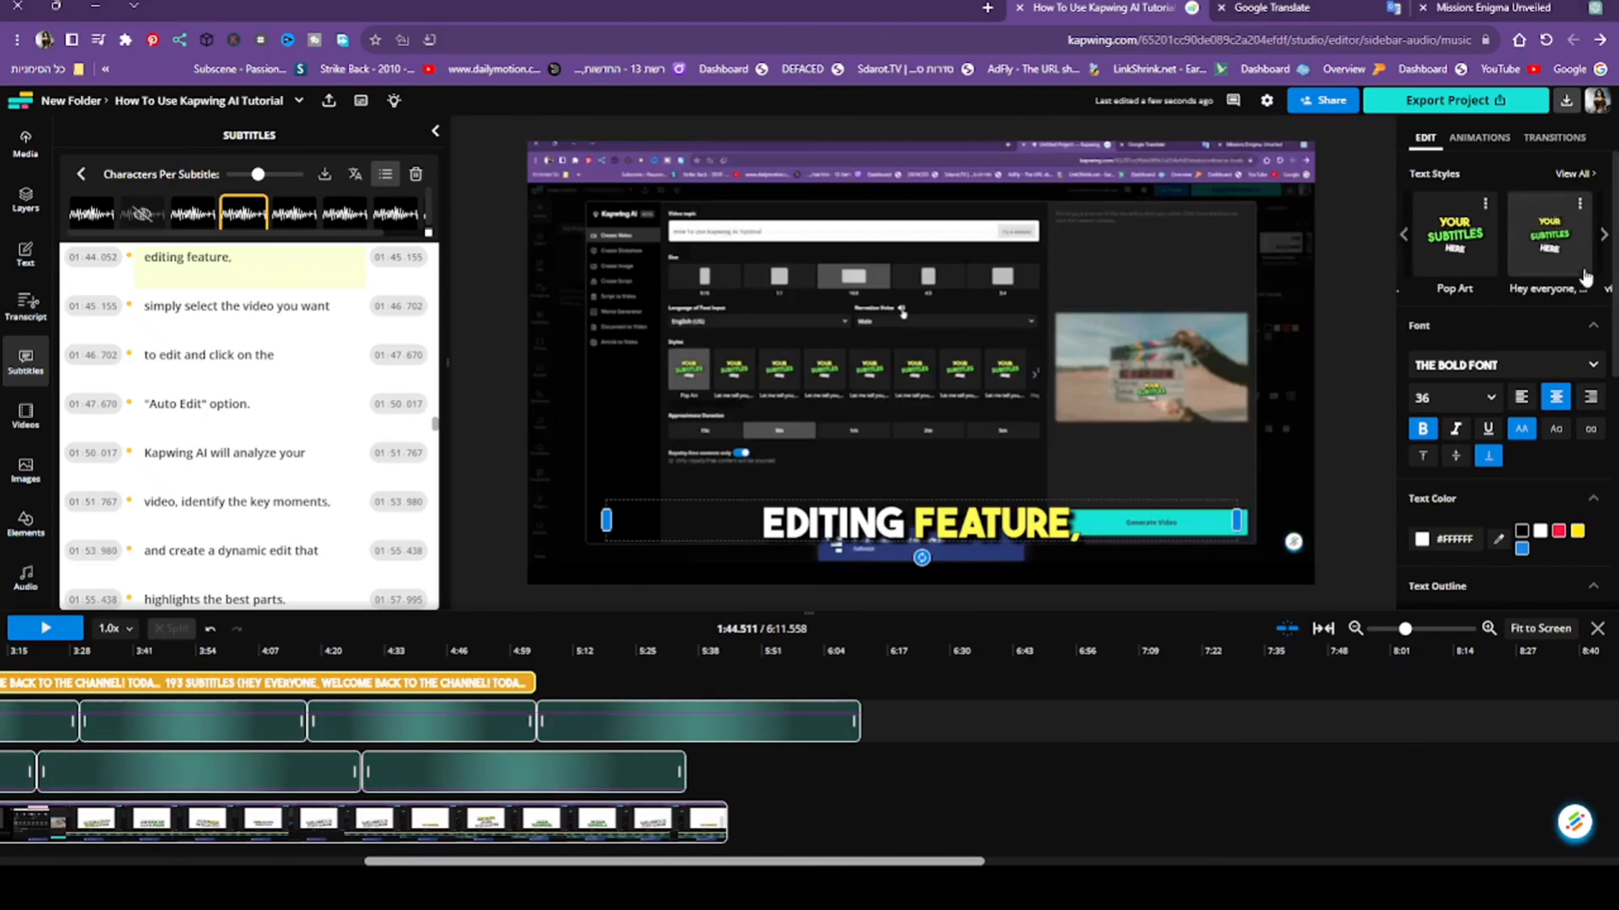
scroll(1502, 393, down, 5)
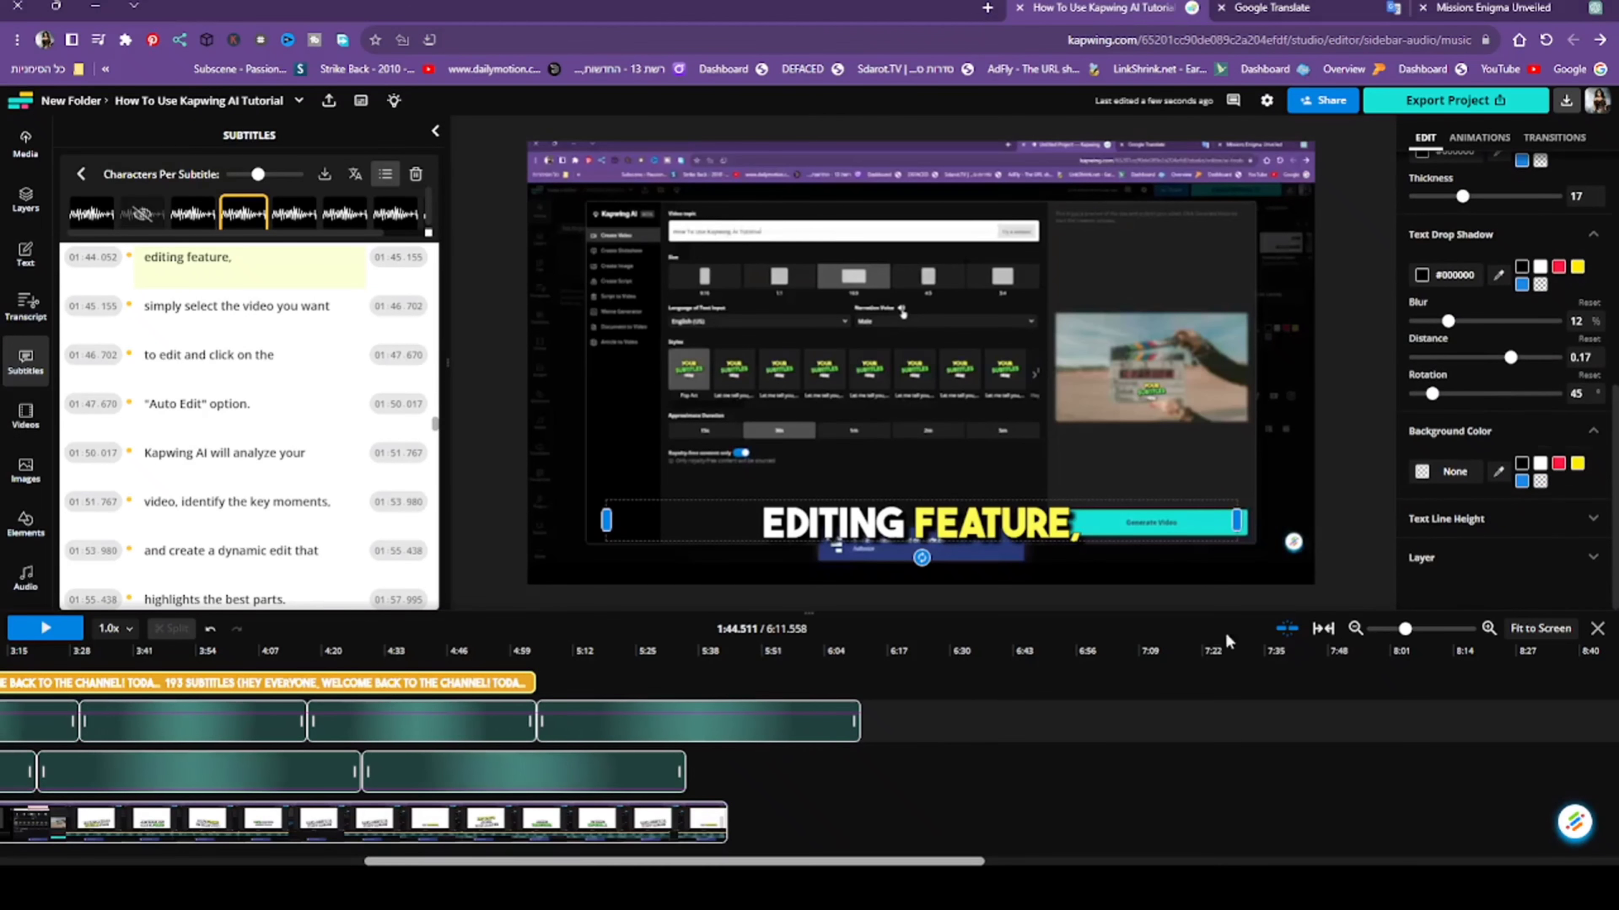
drag(847, 862, 485, 862)
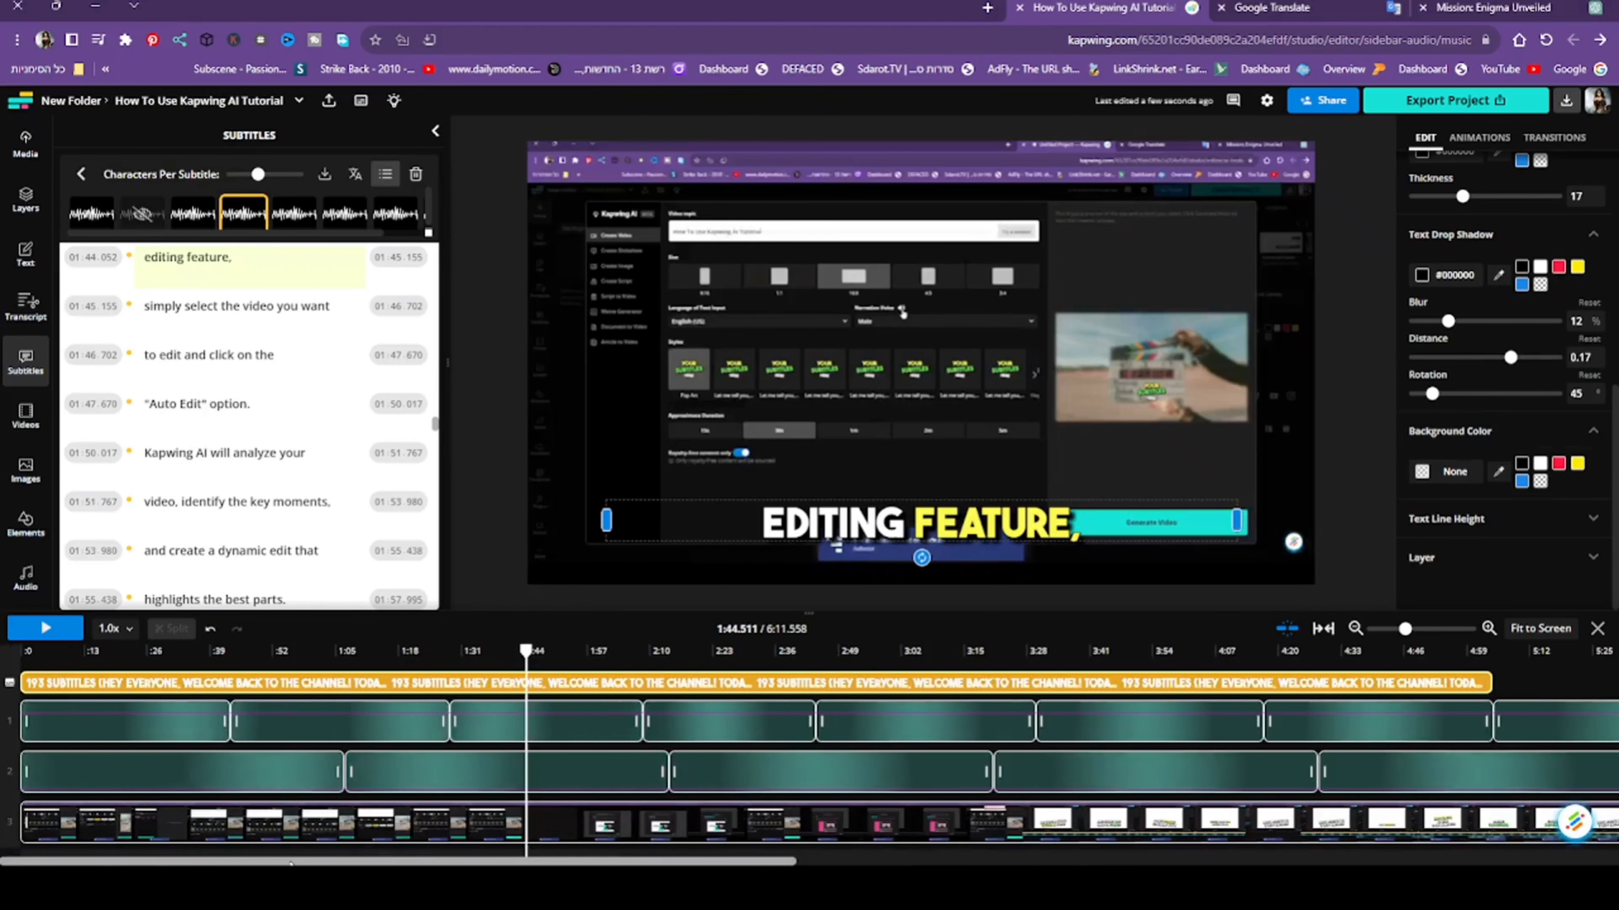
click(811, 863)
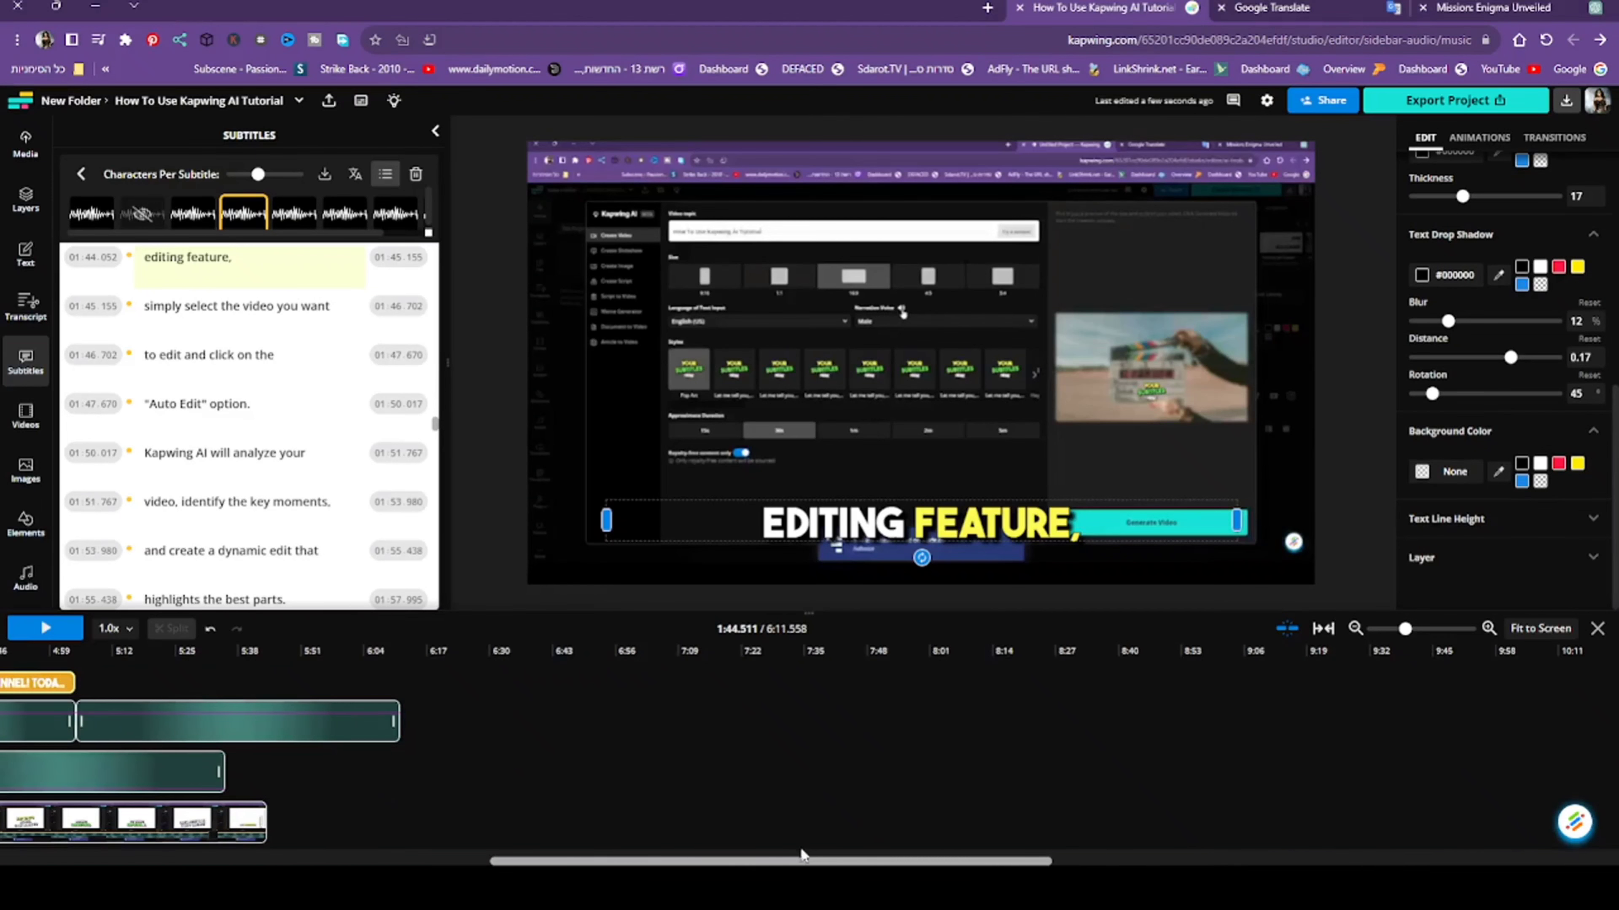